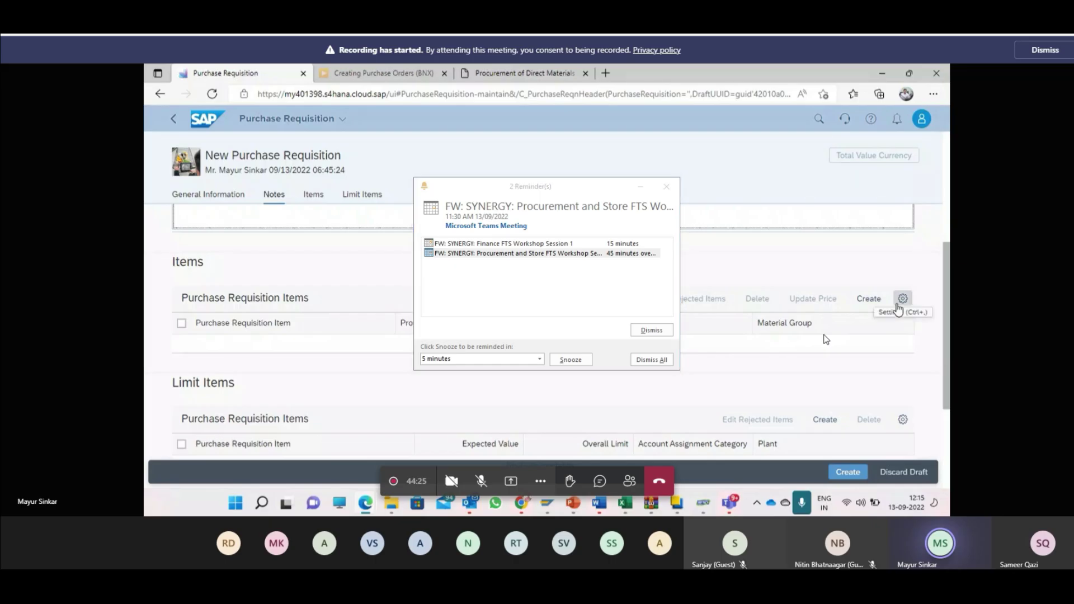
Step: Add a new material item with material TG0011 so plant 1810 fills in, ready for Desired Supplier
click(870, 300)
click(824, 338)
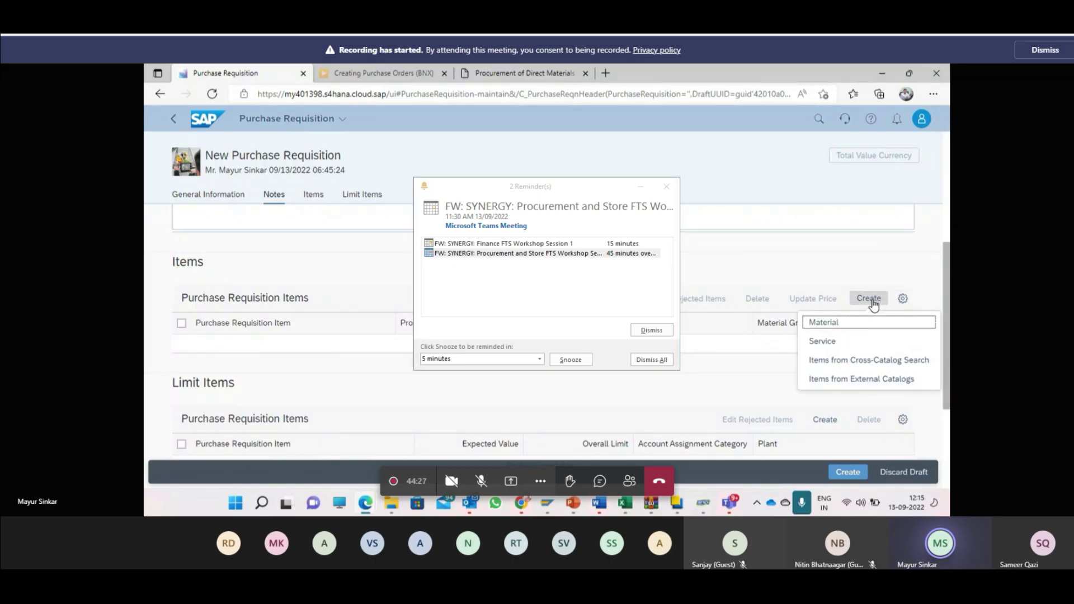
click(666, 187)
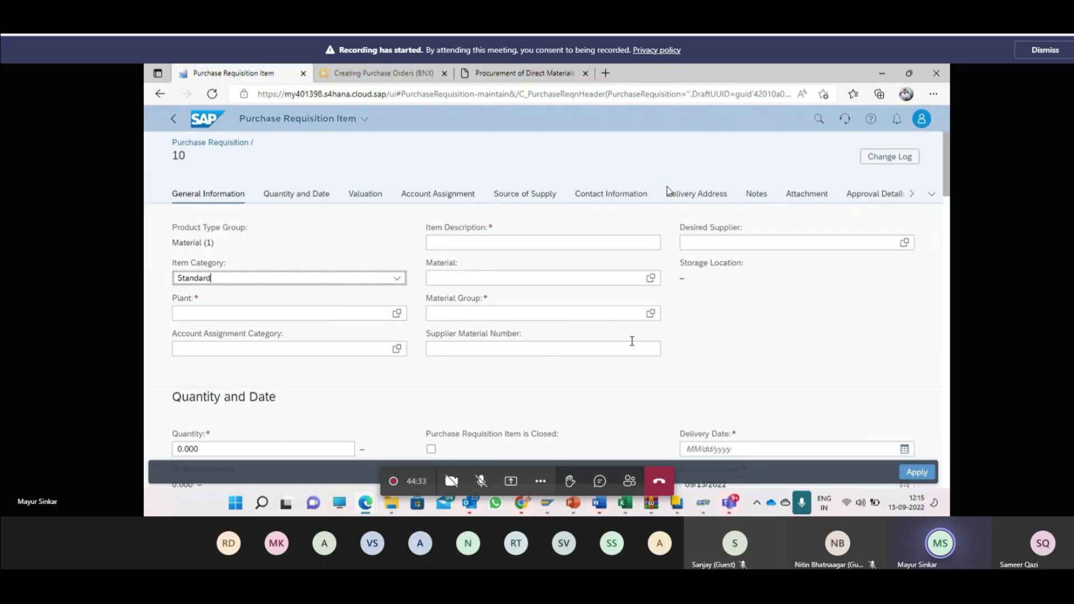
click(552, 276)
text(TG0011)
key(Return)
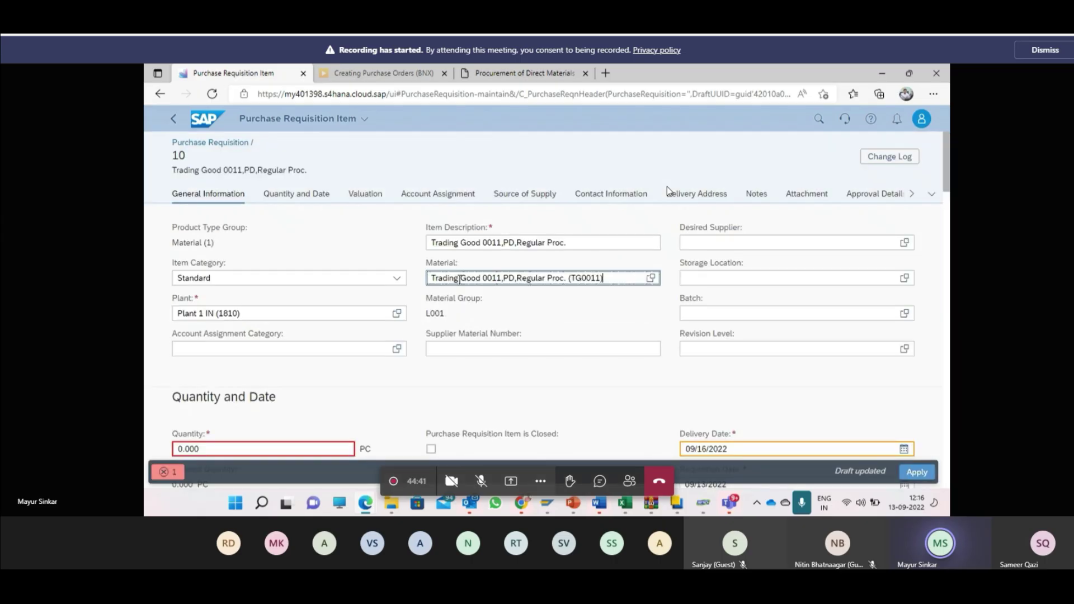
click(775, 243)
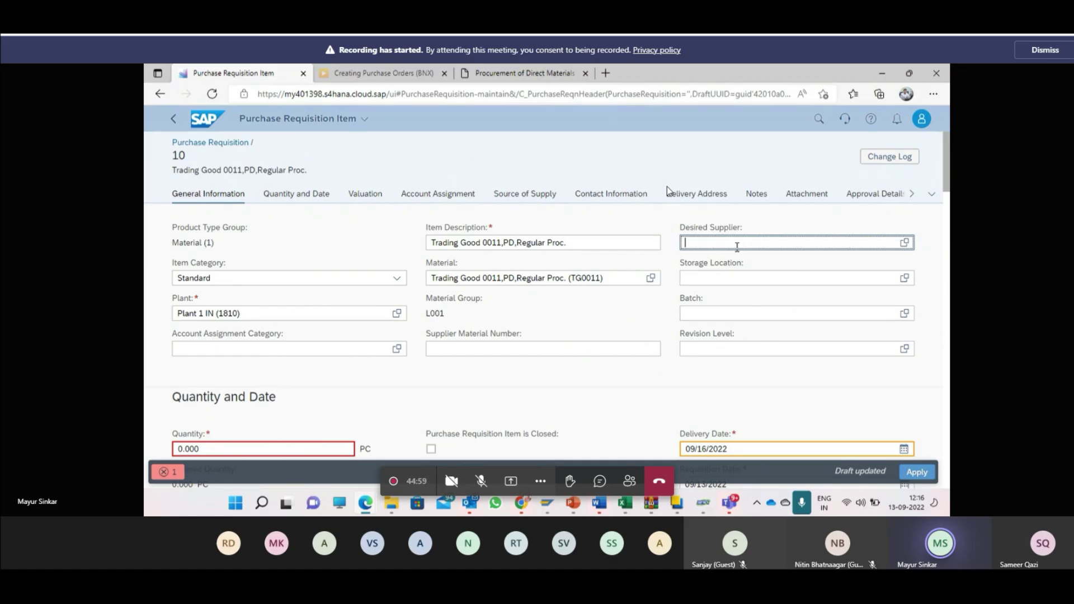
key(alt+Tab)
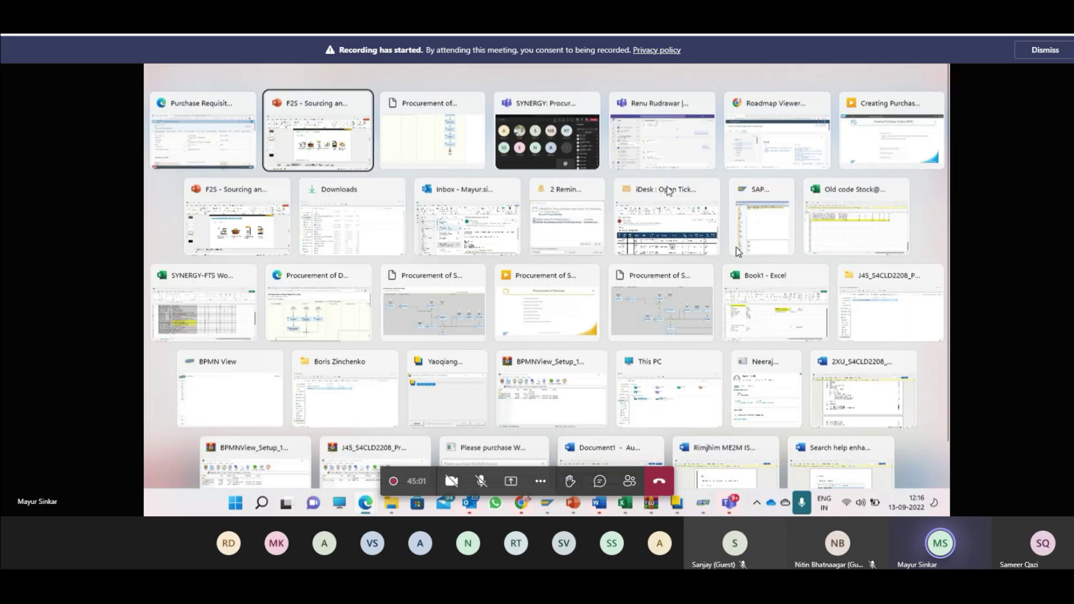
key(alt+Tab)
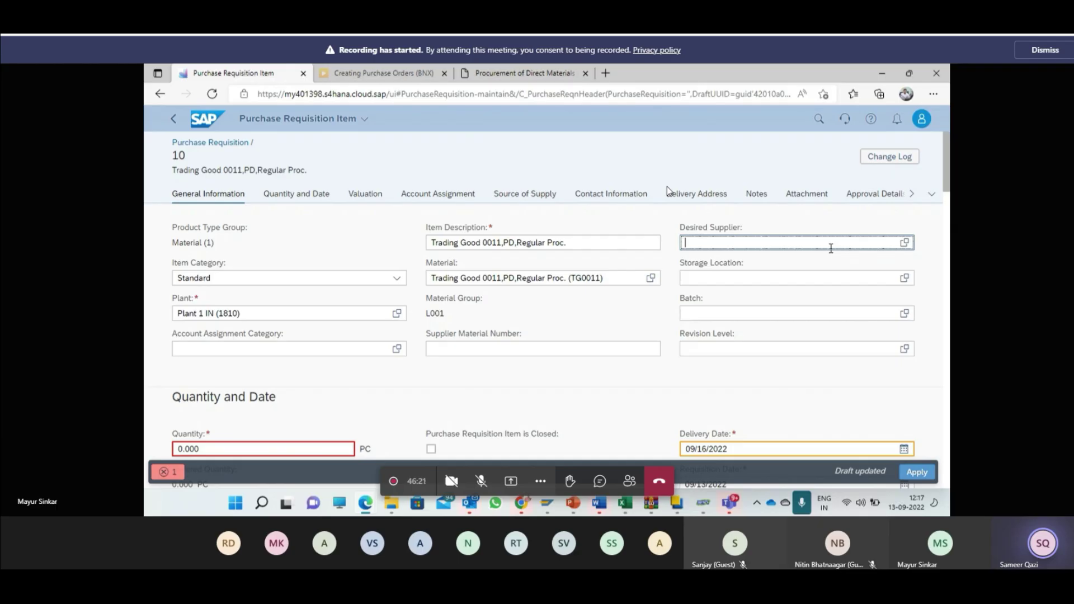
Step: Copy vendor 18300001 from the presentation notes and paste it as the item's desired supplier
scroll(830, 248, down, 3)
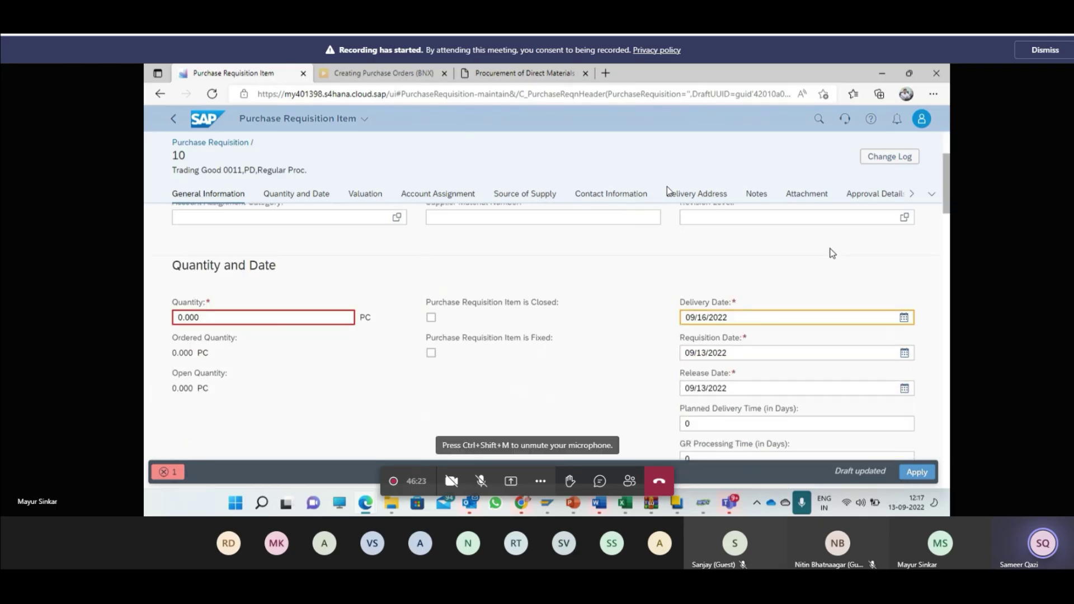
scroll(832, 253, down, 5)
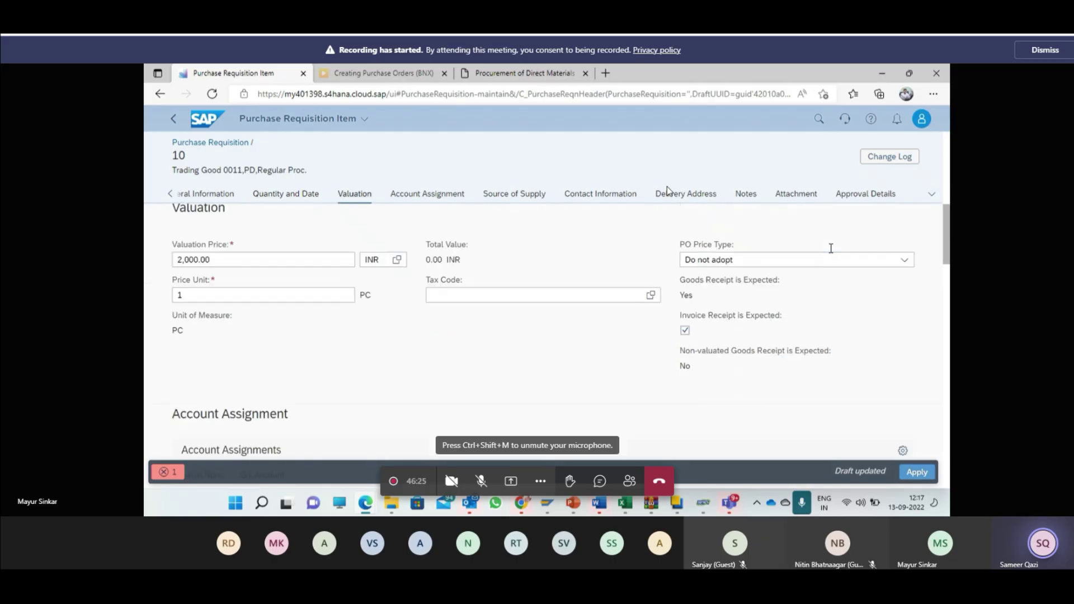
scroll(830, 248, up, 7)
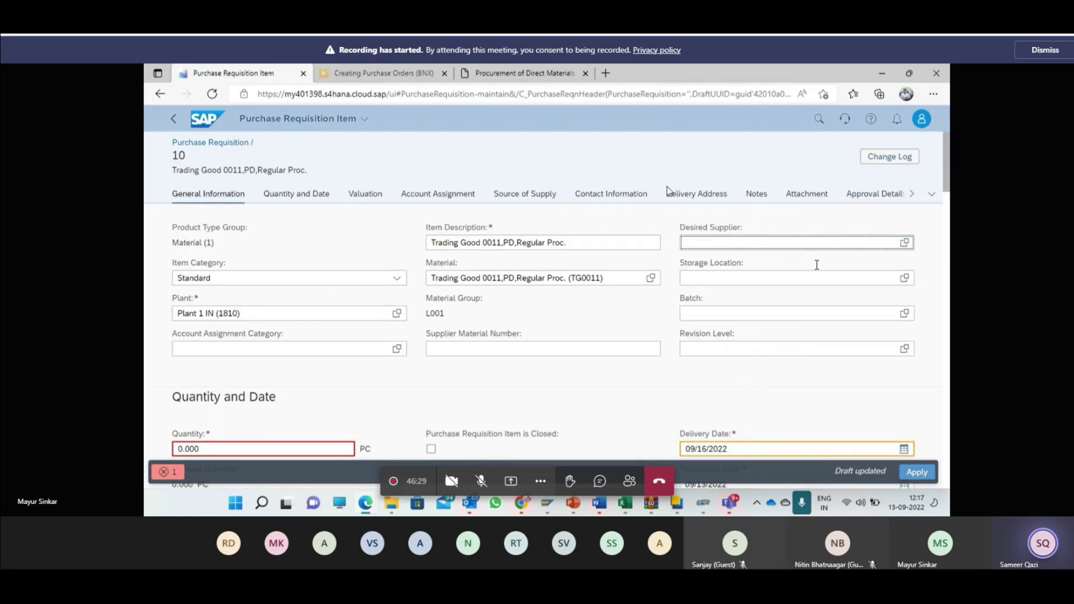
click(762, 278)
click(702, 247)
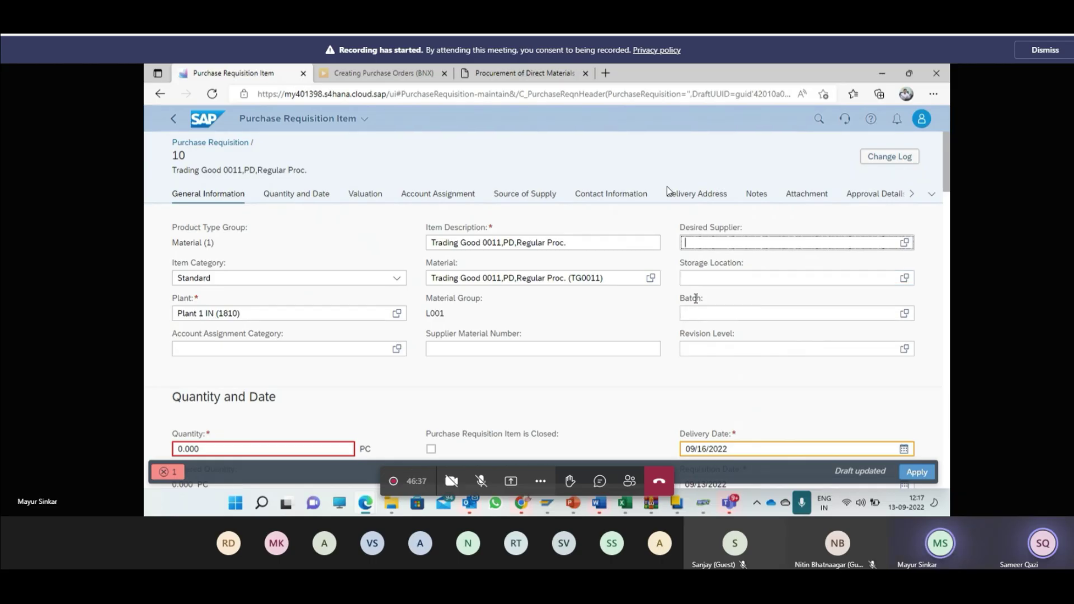
key(alt+Tab)
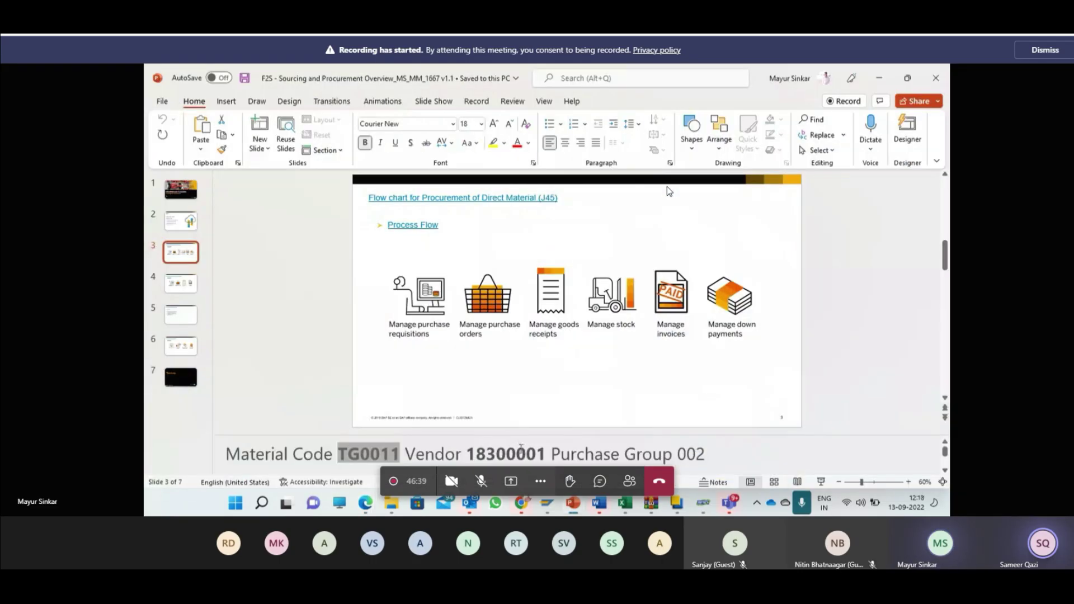
double_click(522, 455)
key(ctrl+c)
key(alt+Tab)
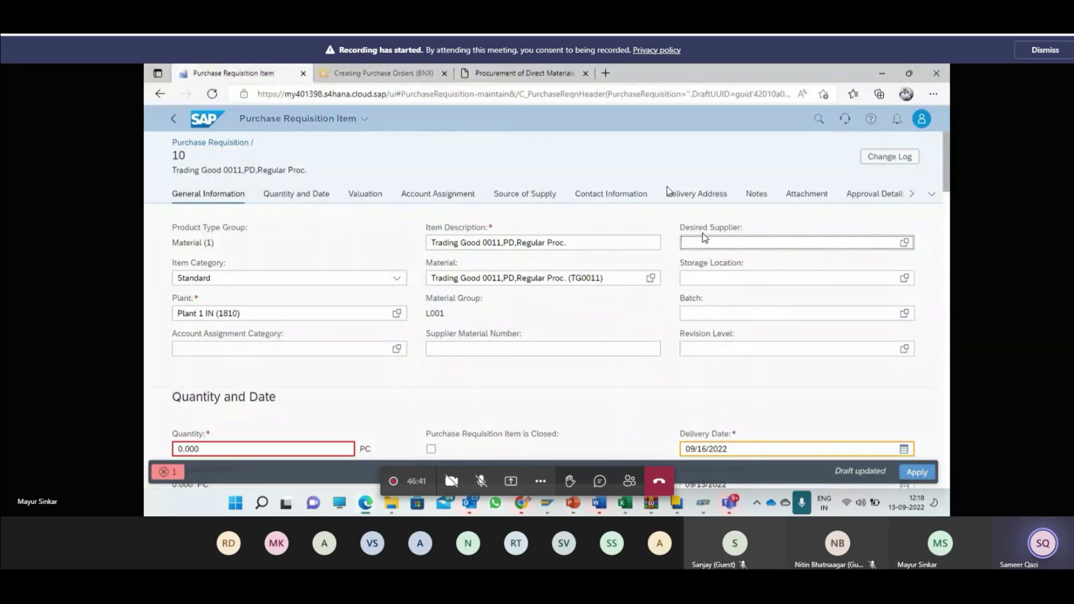
key(ctrl+v)
key(Return)
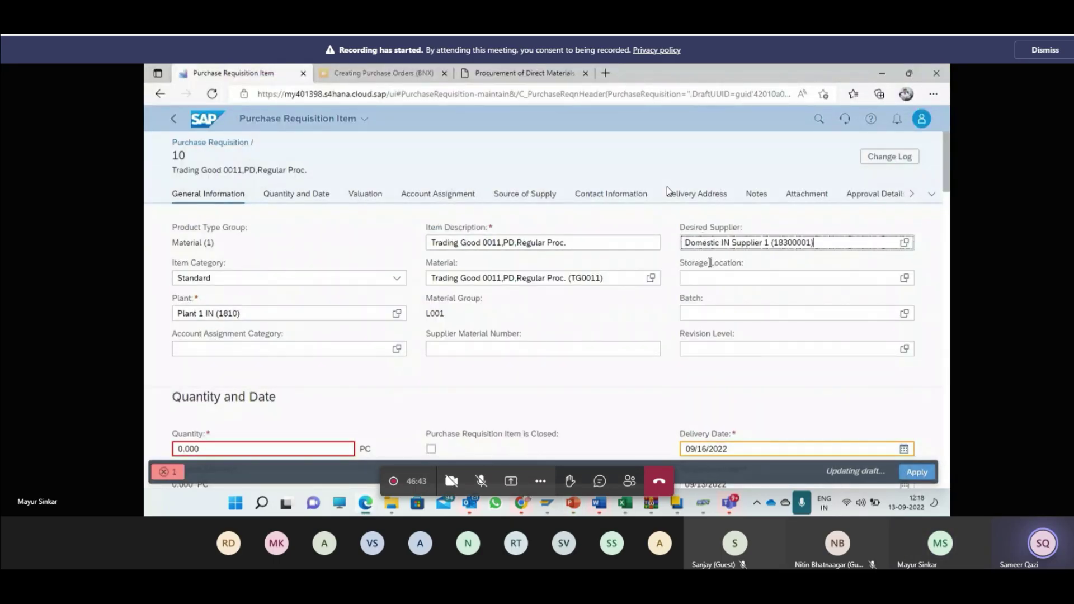
Step: Pick storage location 181A (Std. storage 1) from the Storage Location value help
click(548, 349)
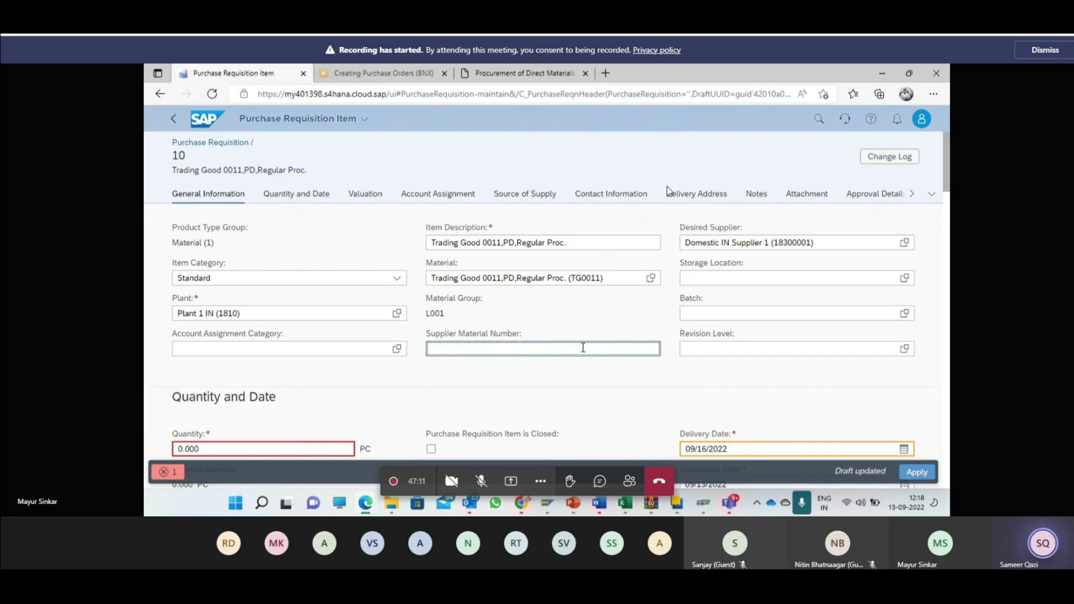
scroll(583, 347, down, 1)
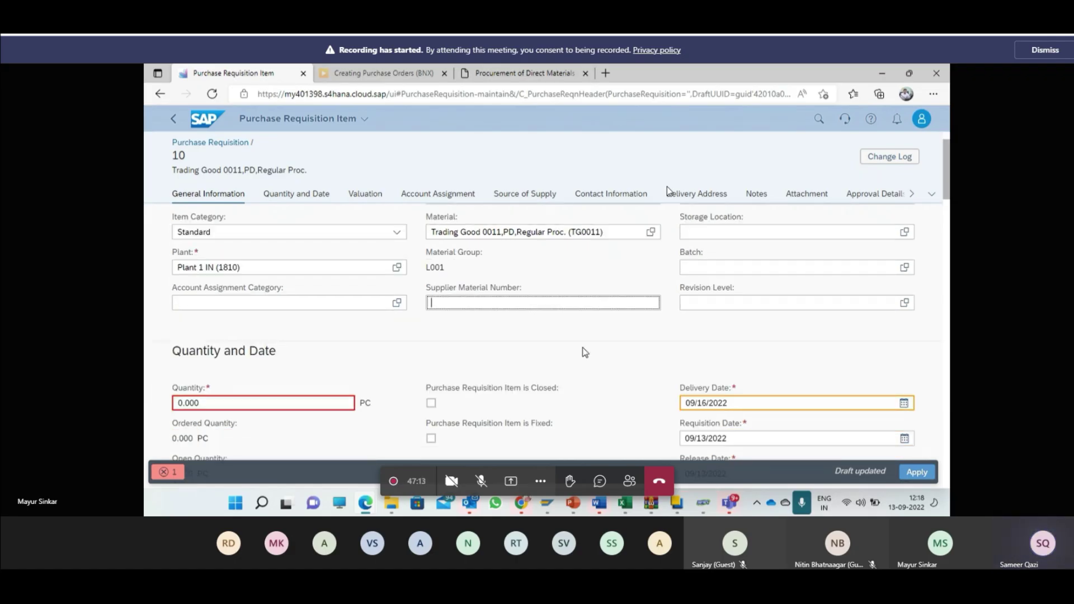
scroll(583, 349, up, 1)
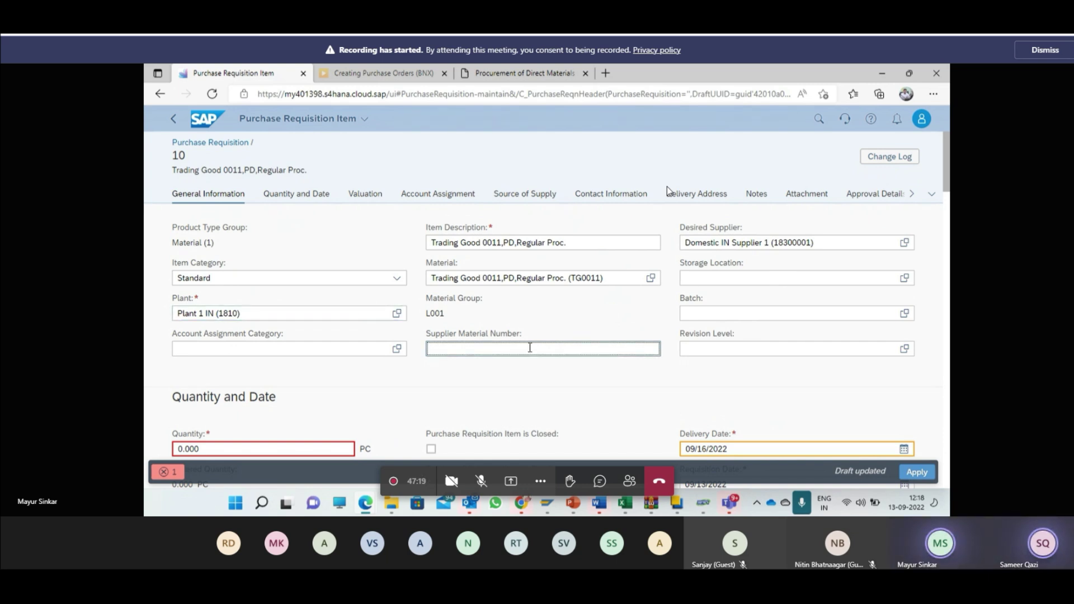
scroll(530, 348, down, 1)
scroll(570, 330, up, 1)
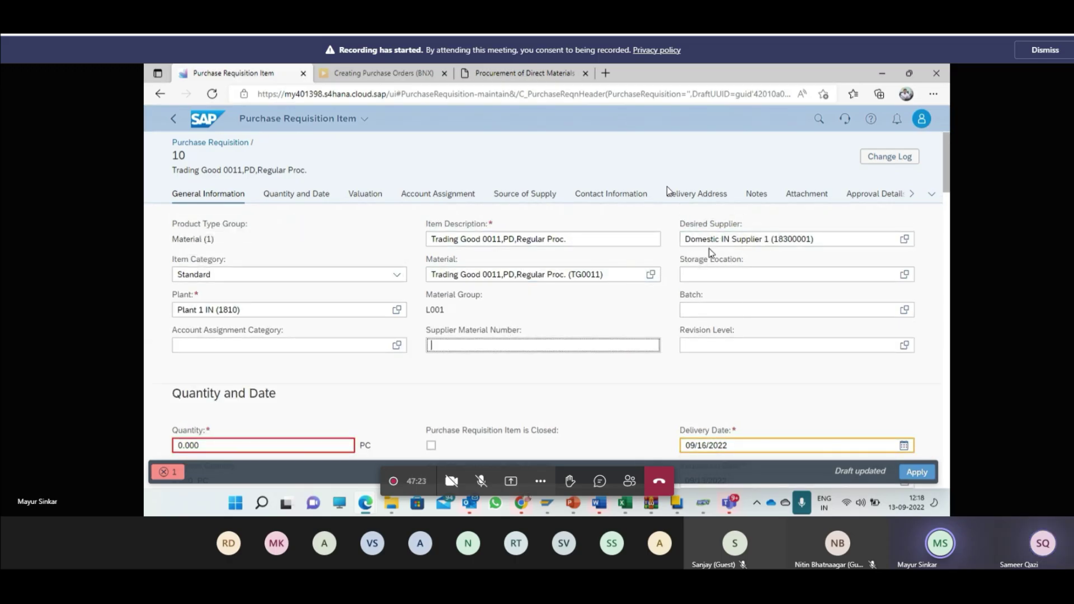
click(709, 274)
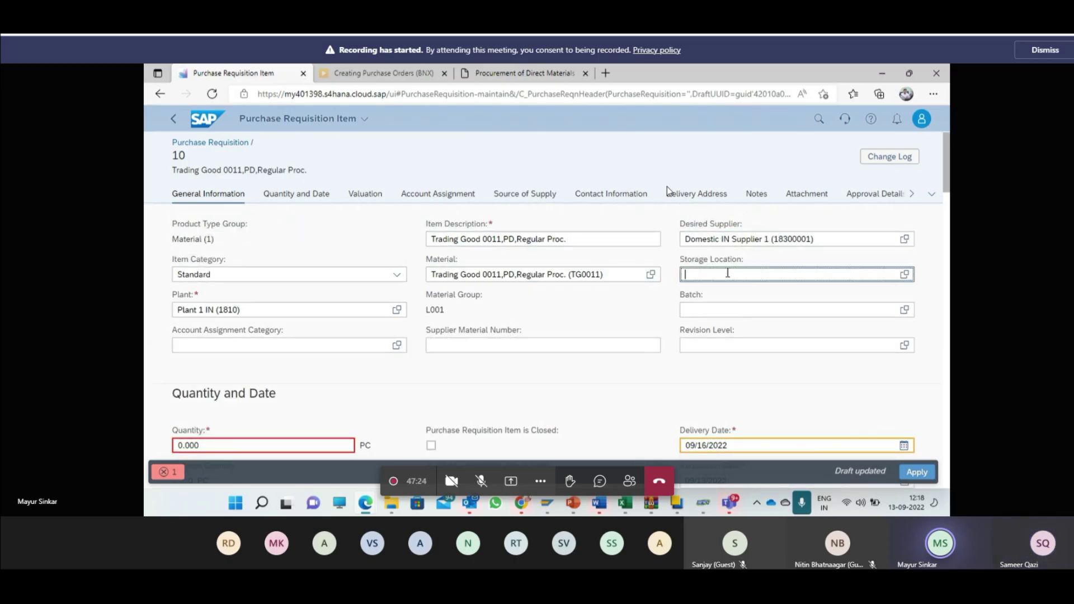
click(906, 275)
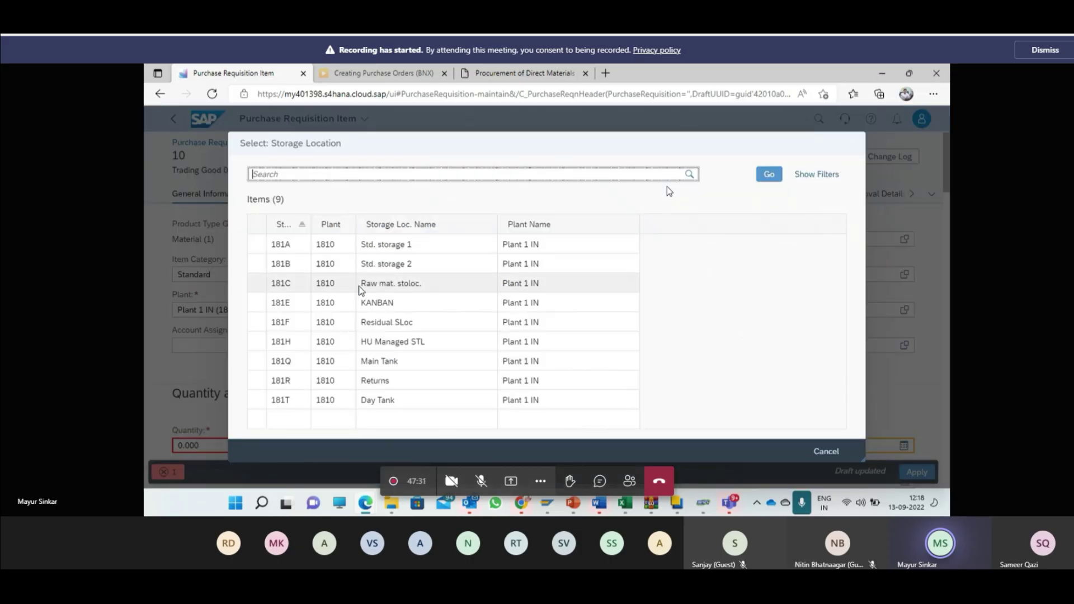
click(330, 245)
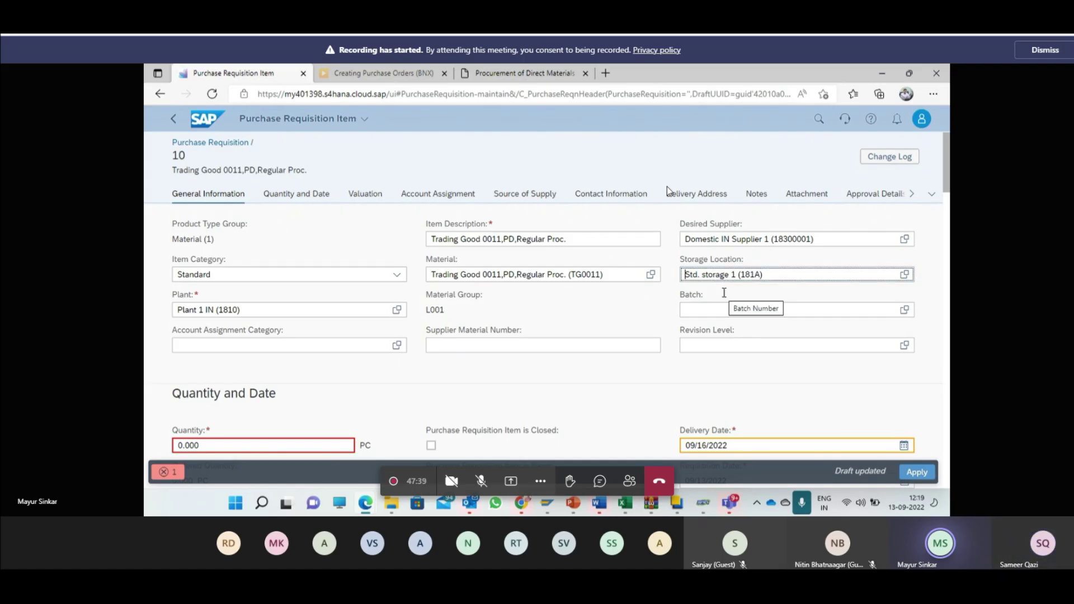
click(733, 310)
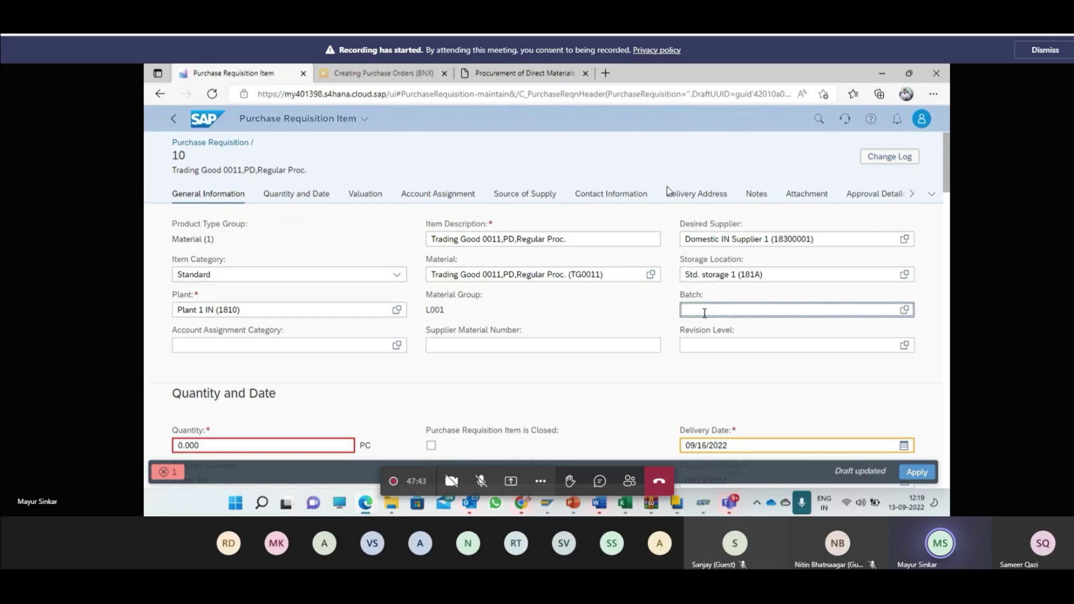
Step: Change the item quantity from 0.000 to 200 PC
click(257, 445)
key(BackSpace)
key(BackSpace)
key(BackSpace)
key(BackSpace)
key(BackSpace)
text(200)
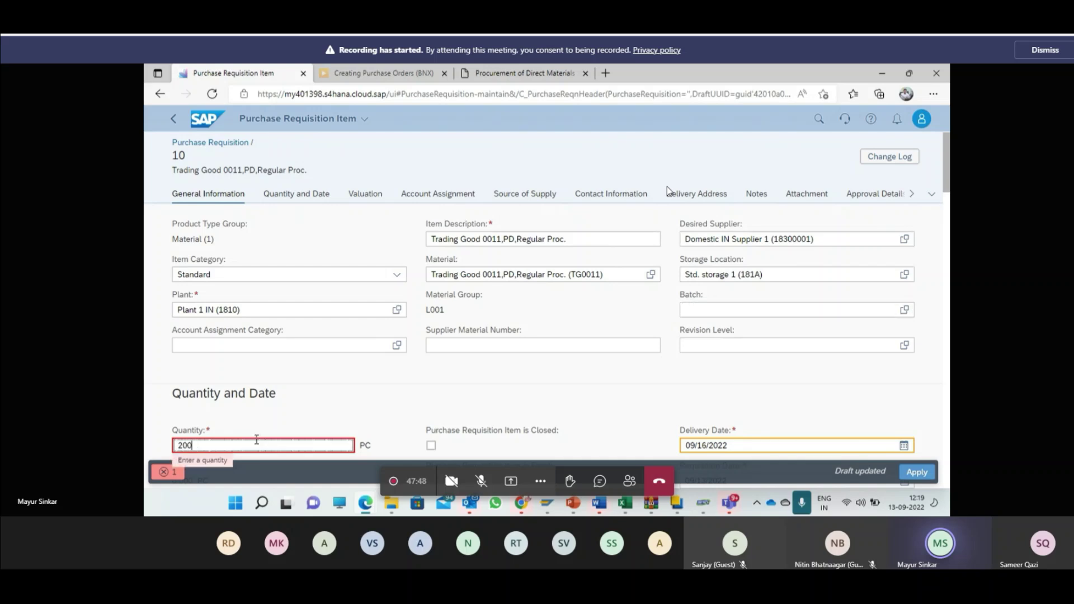
key(Return)
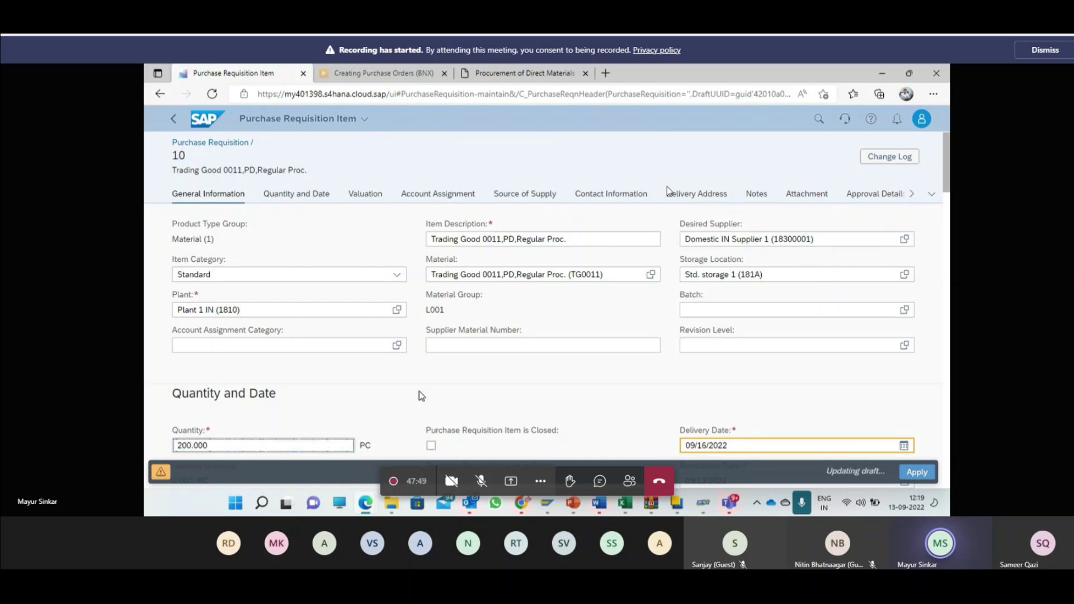
Step: Scroll to Valuation and select the 2,000.00 INR valuation price
scroll(648, 383, down, 2)
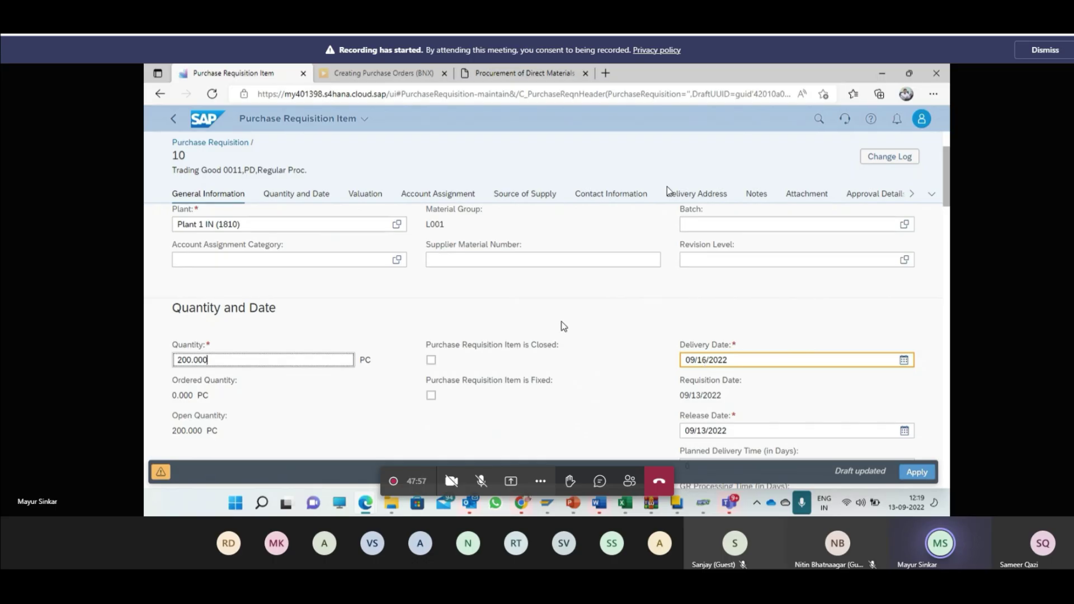
scroll(562, 321, down, 2)
scroll(562, 322, down, 4)
click(247, 347)
drag(247, 347, 146, 349)
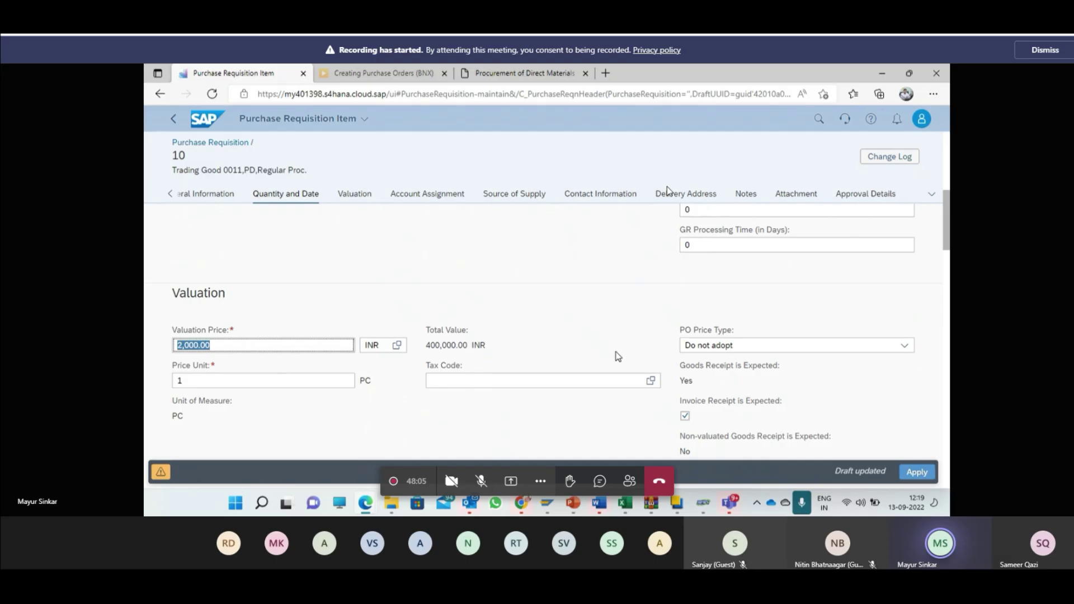
Step: Choose tax code J2 (CGST 9% + SGST 9% domestic input GST-RCM) from the Tax Code list
click(651, 382)
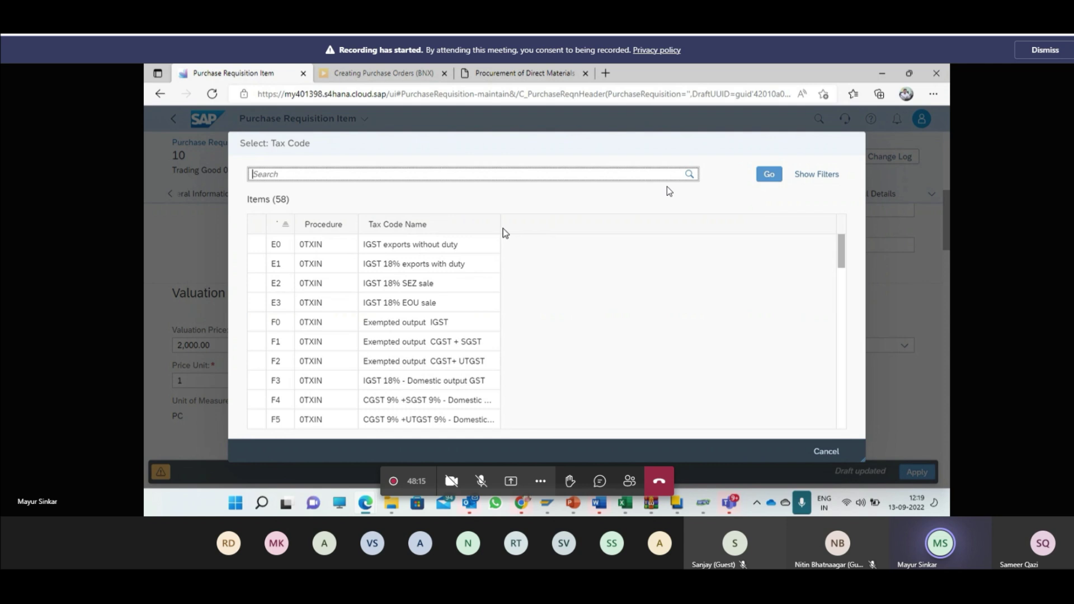
drag(500, 228, 710, 245)
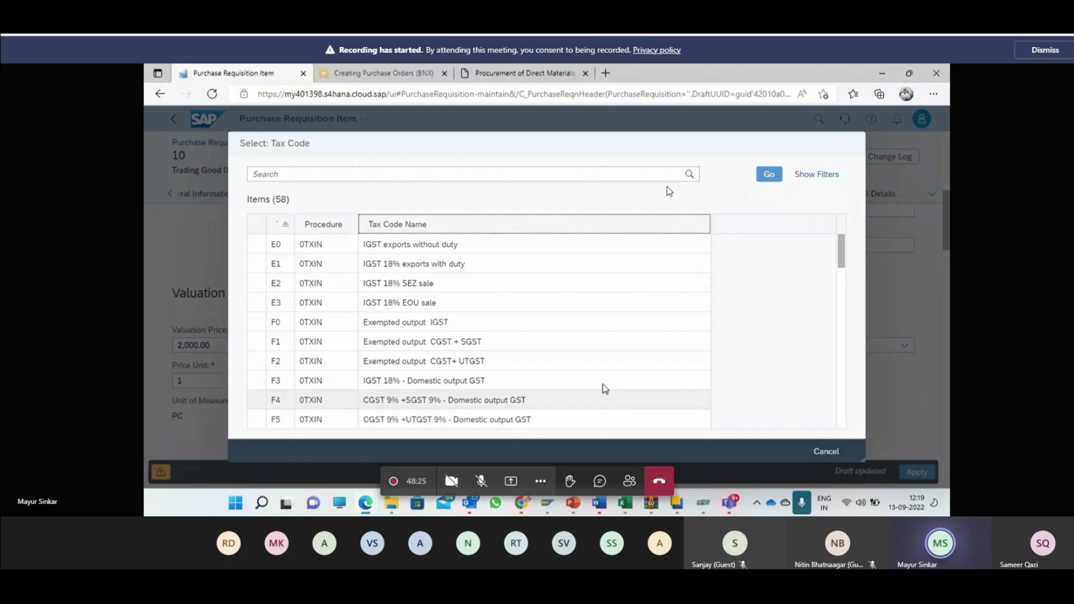
scroll(605, 389, down, 2)
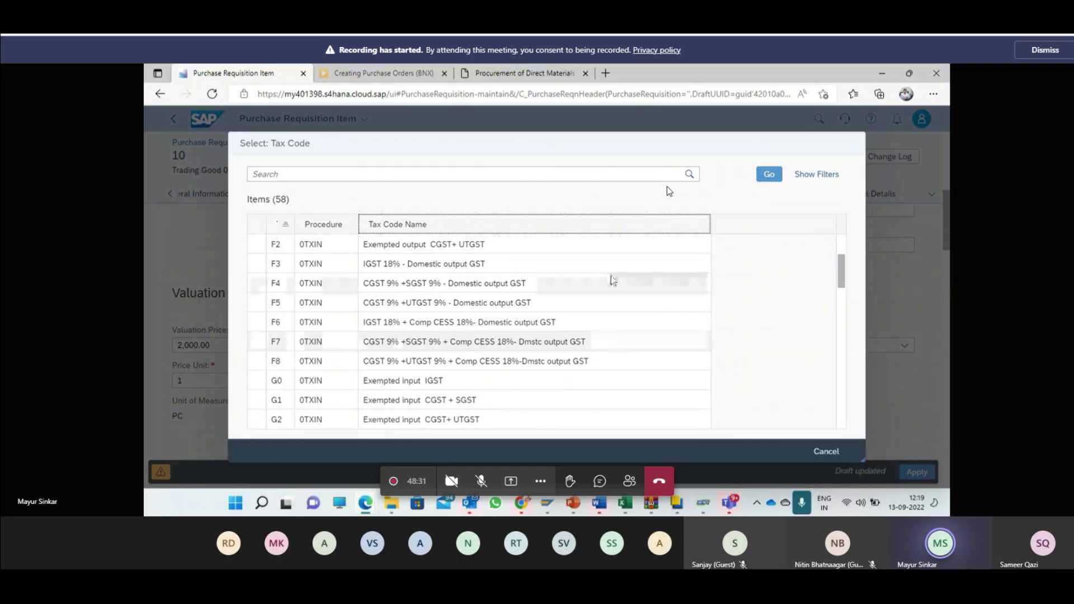
scroll(634, 391, down, 2)
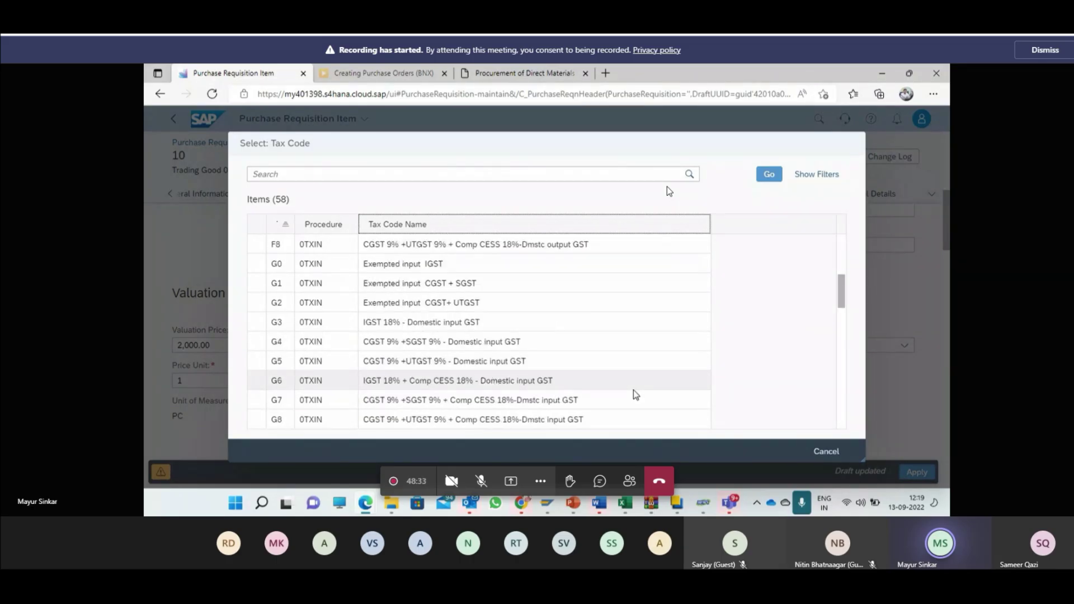
scroll(634, 393, down, 2)
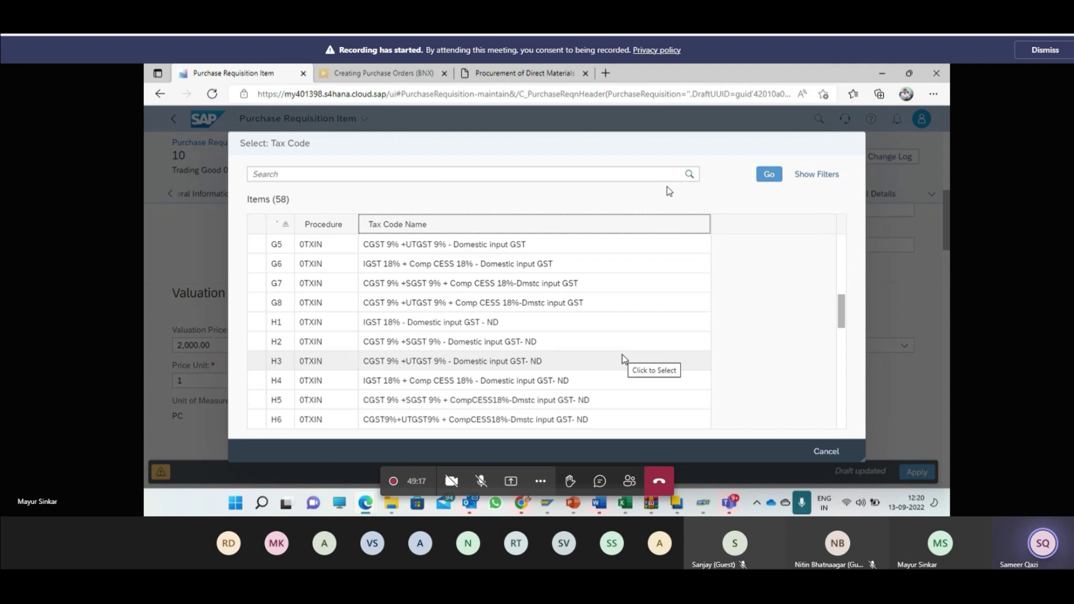
scroll(622, 358, down, 3)
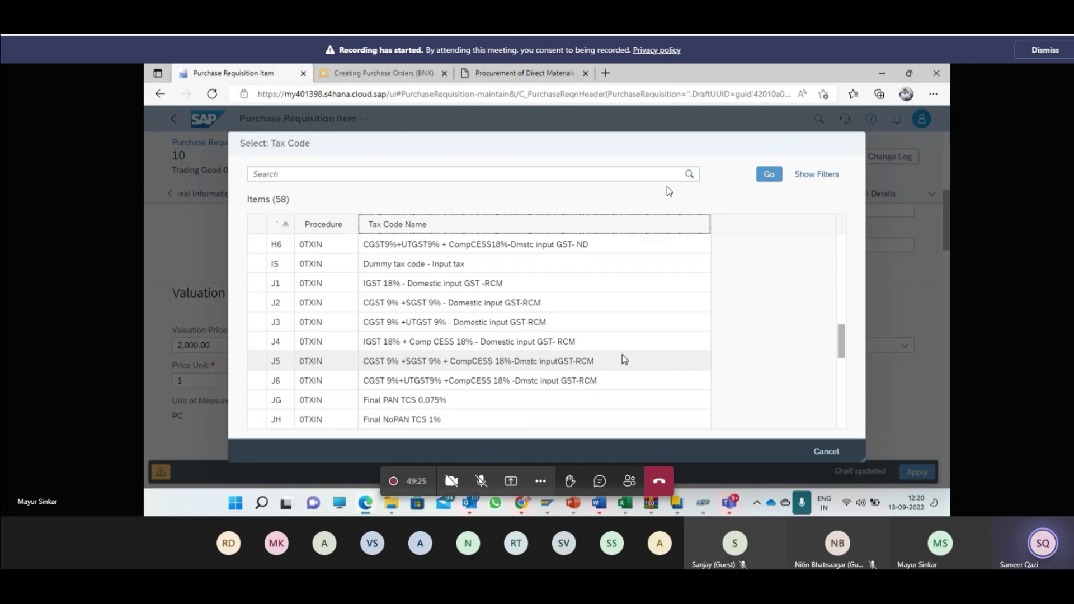
click(427, 302)
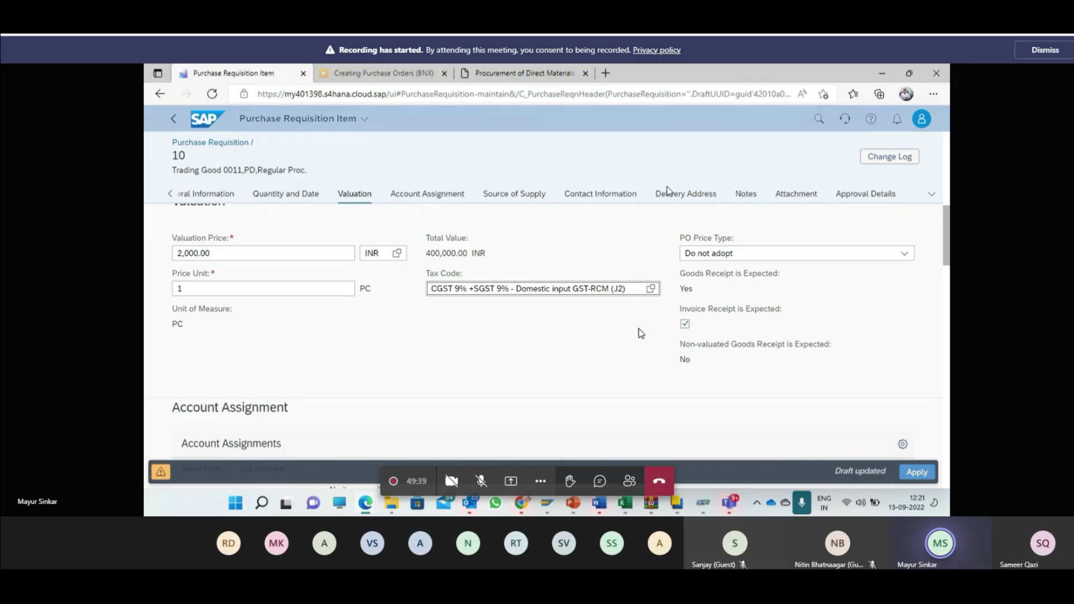
Step: Enter Test as requisitioner and pick purchasing organization 1810 from the value help
scroll(641, 334, down, 1)
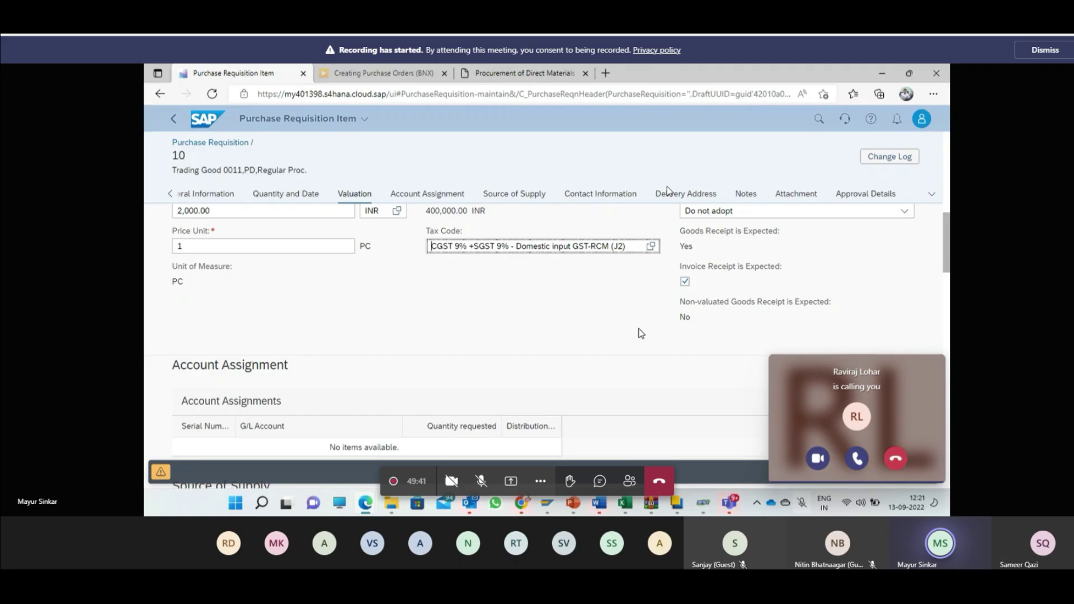
scroll(593, 345, down, 3)
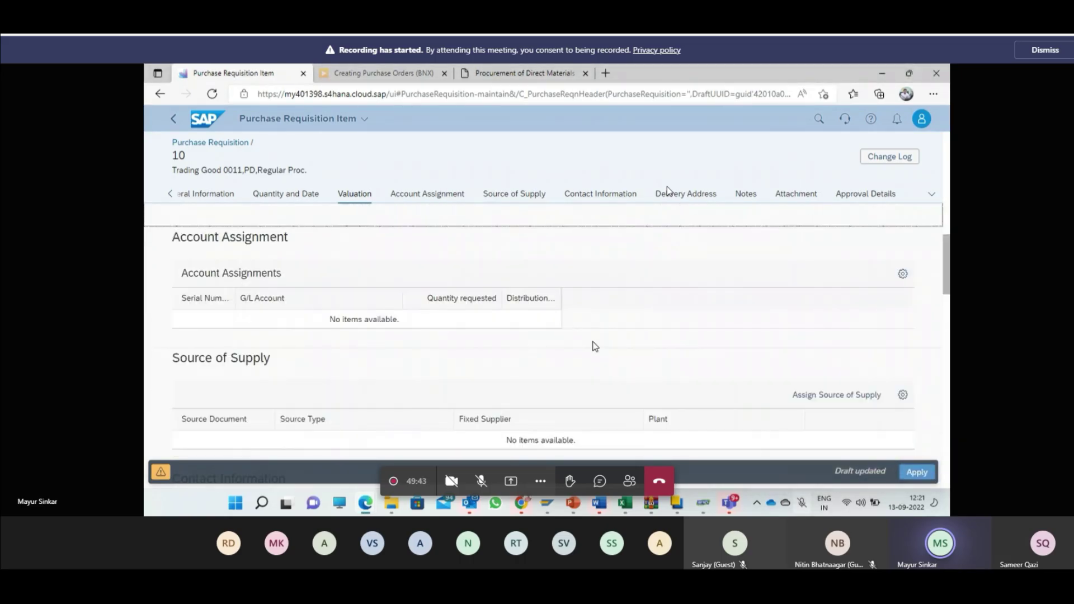
scroll(595, 346, up, 5)
scroll(608, 375, down, 7)
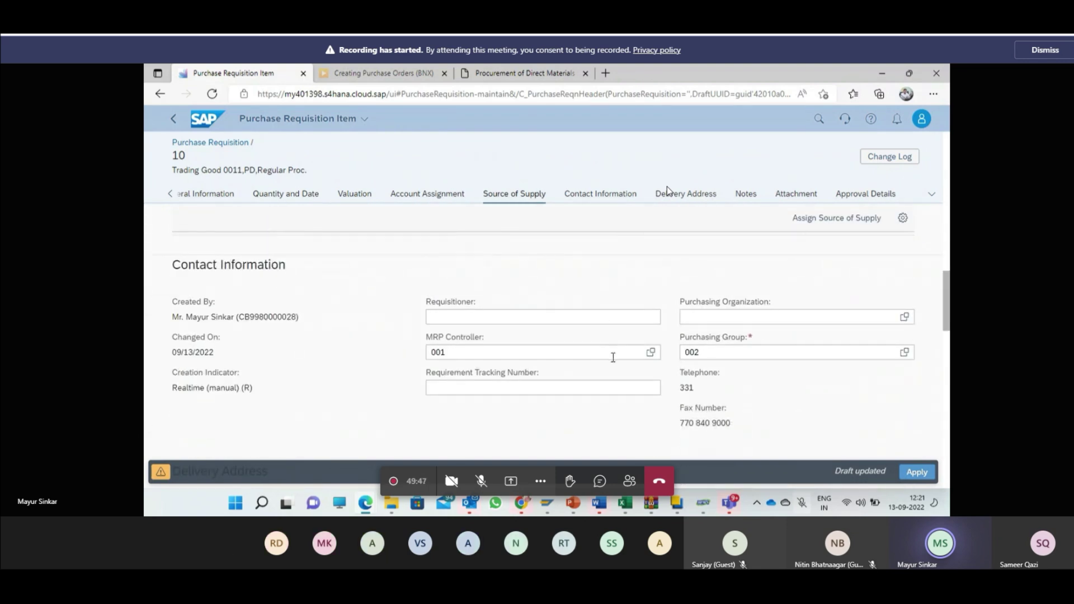
click(606, 313)
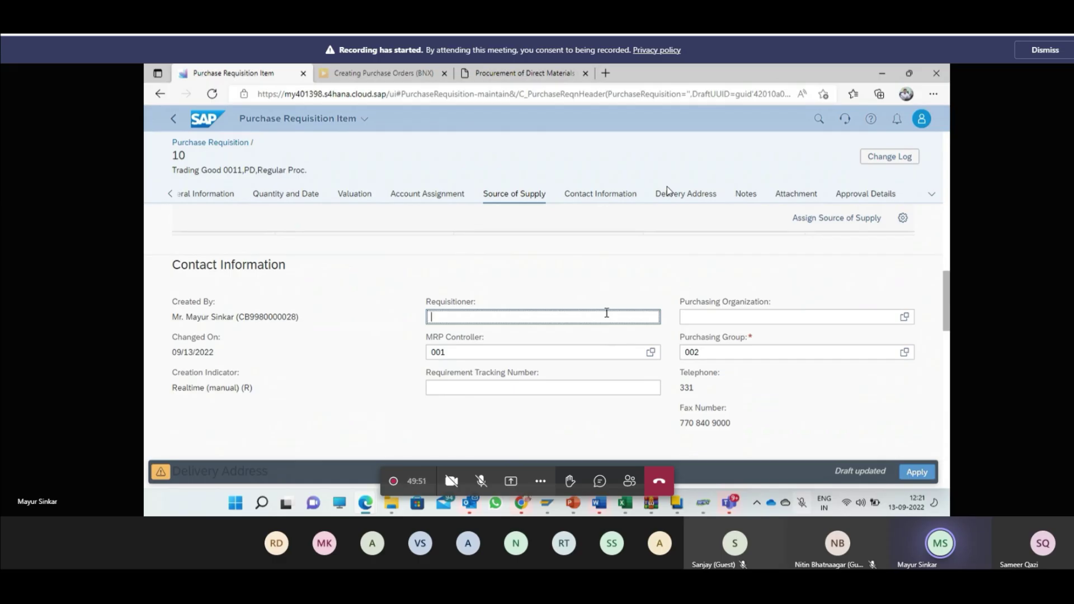
text(Test)
key(Tab)
click(903, 316)
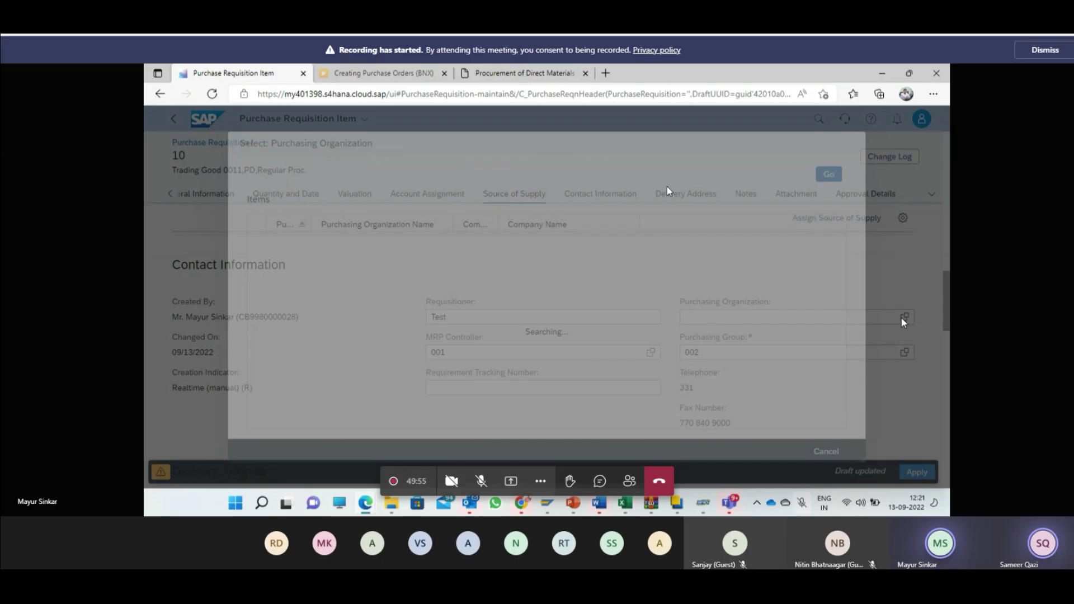
click(287, 257)
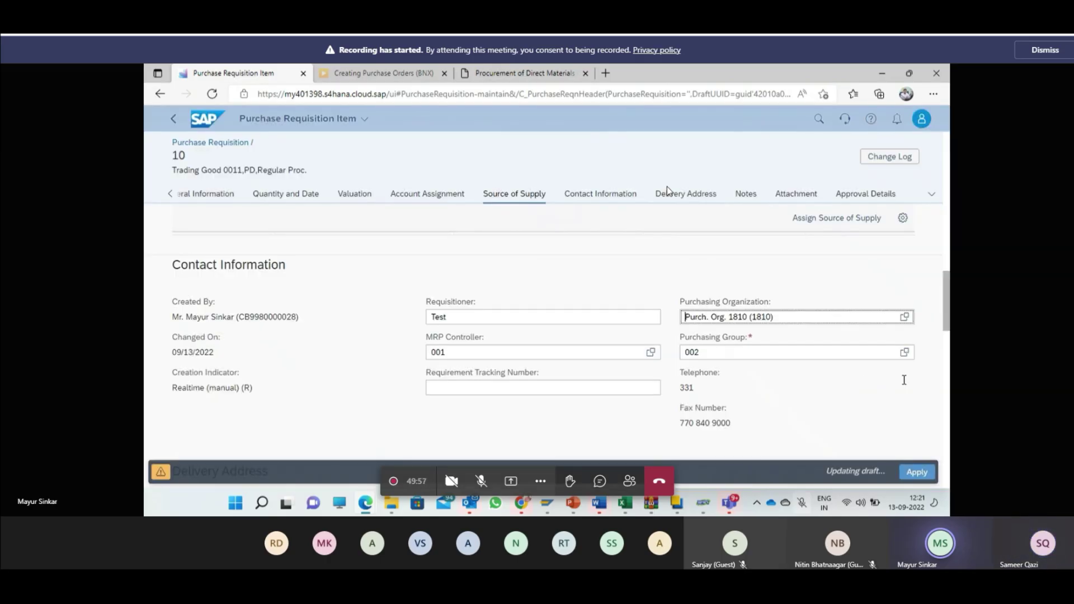
Step: Go through the Requirement Tracking Number and Item Note fields, then apply the item changes
scroll(844, 388, down, 3)
click(491, 301)
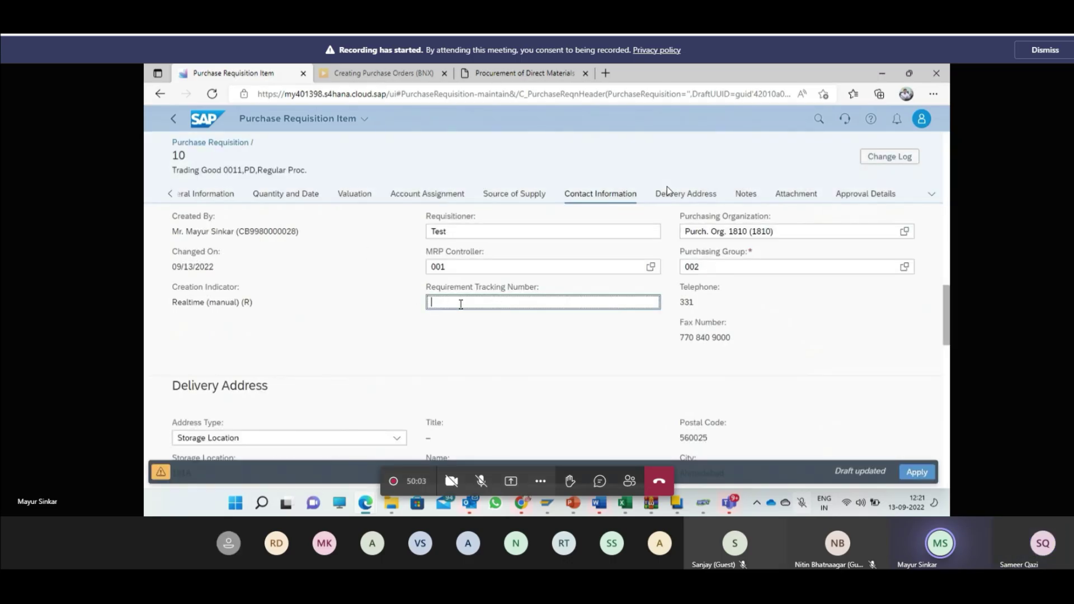
scroll(551, 320, down, 5)
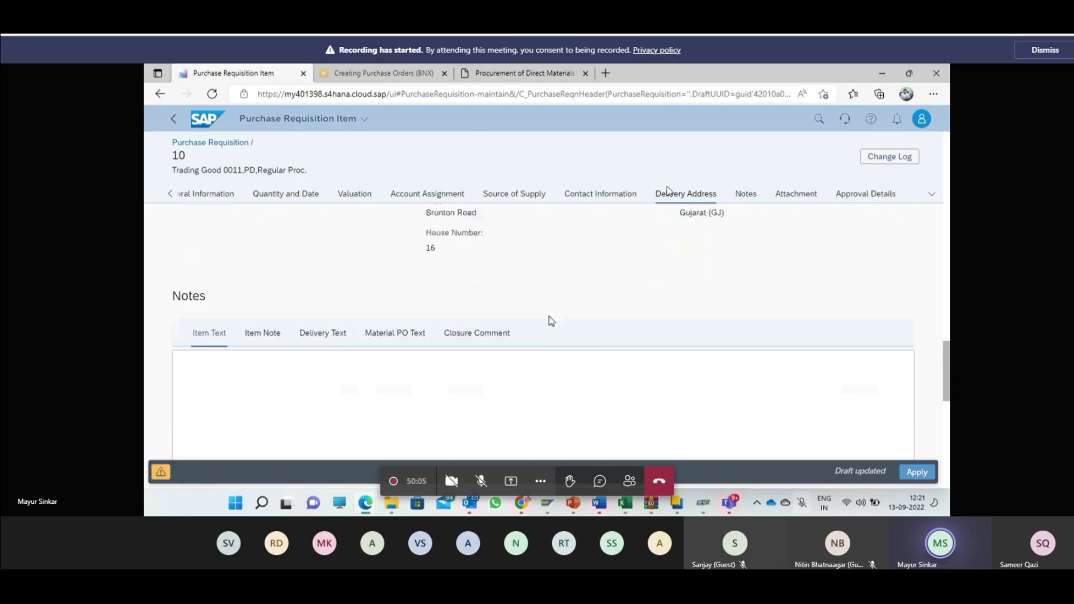
scroll(548, 321, down, 3)
scroll(503, 327, up, 3)
click(367, 355)
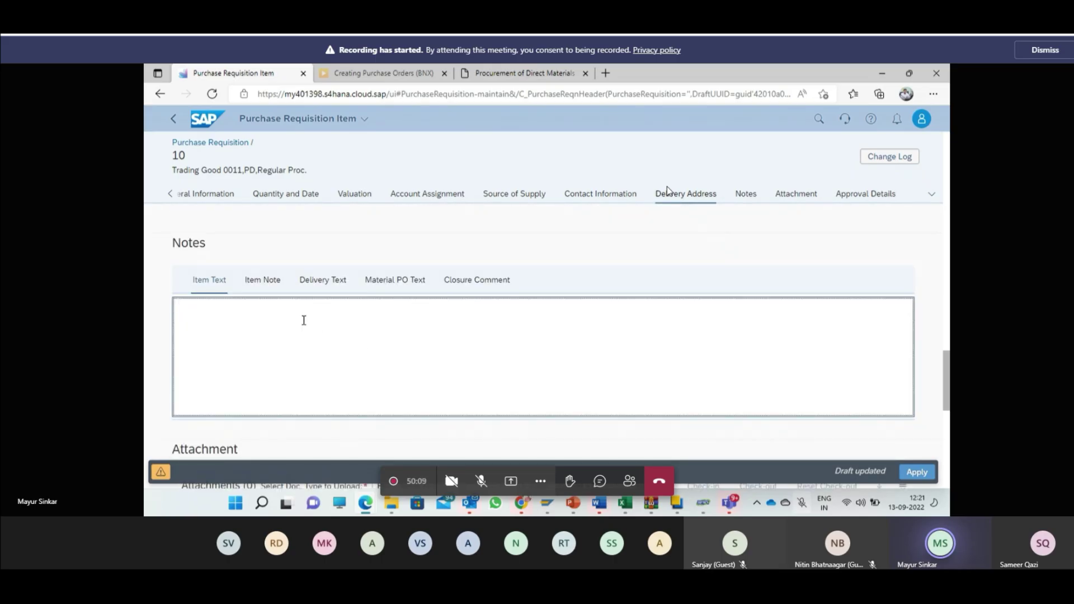
click(259, 283)
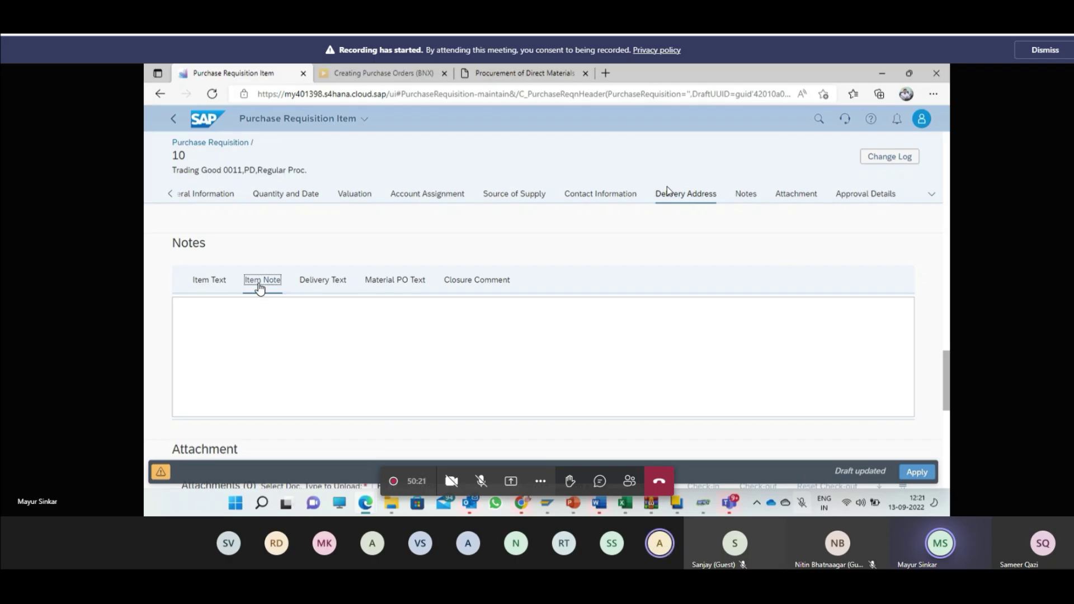
scroll(425, 248, down, 2)
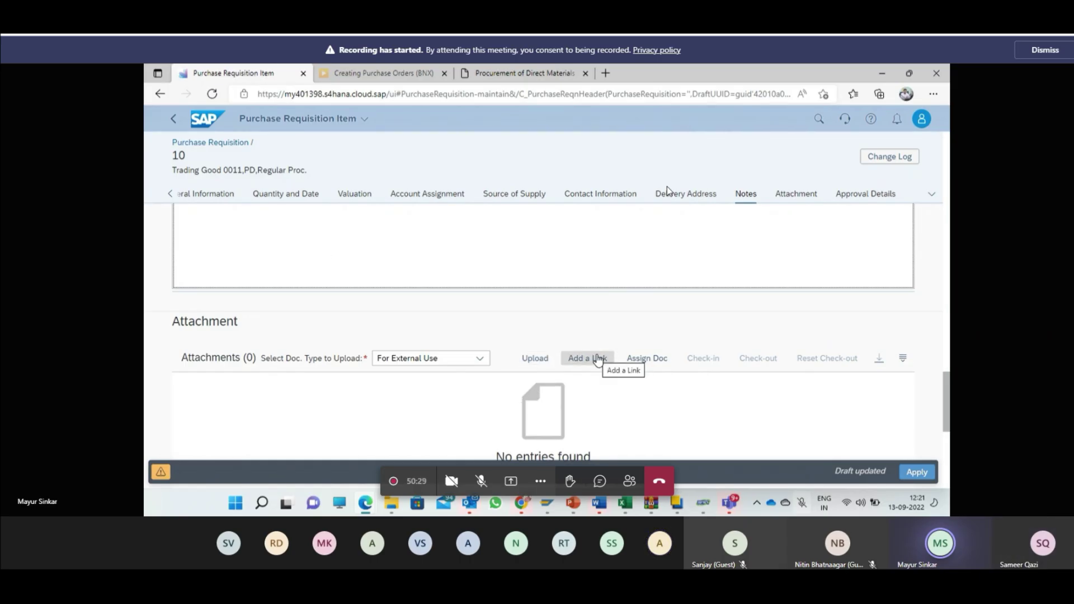
click(525, 416)
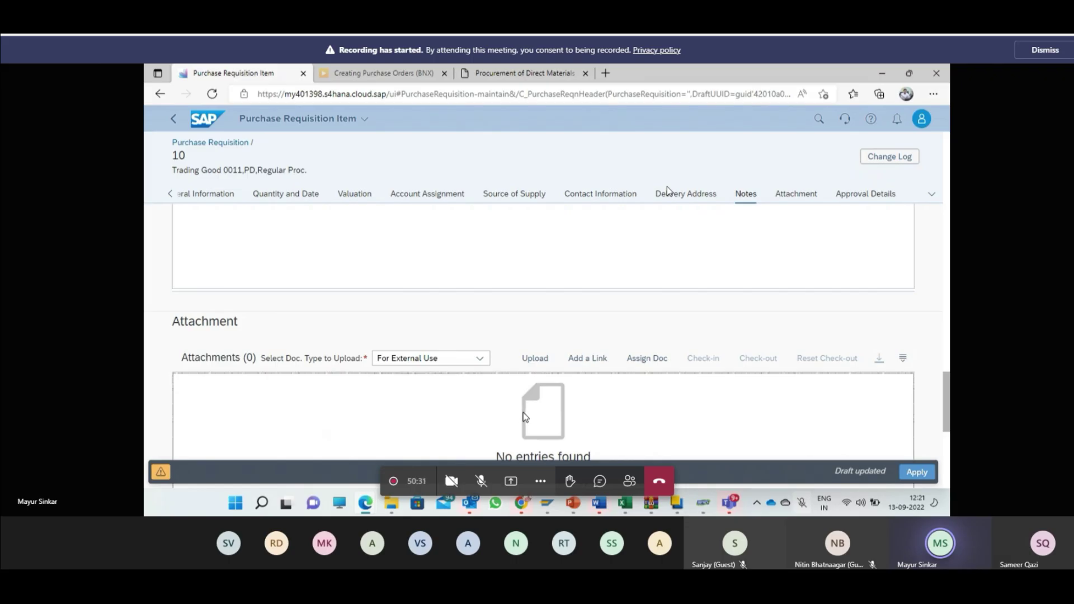
click(916, 478)
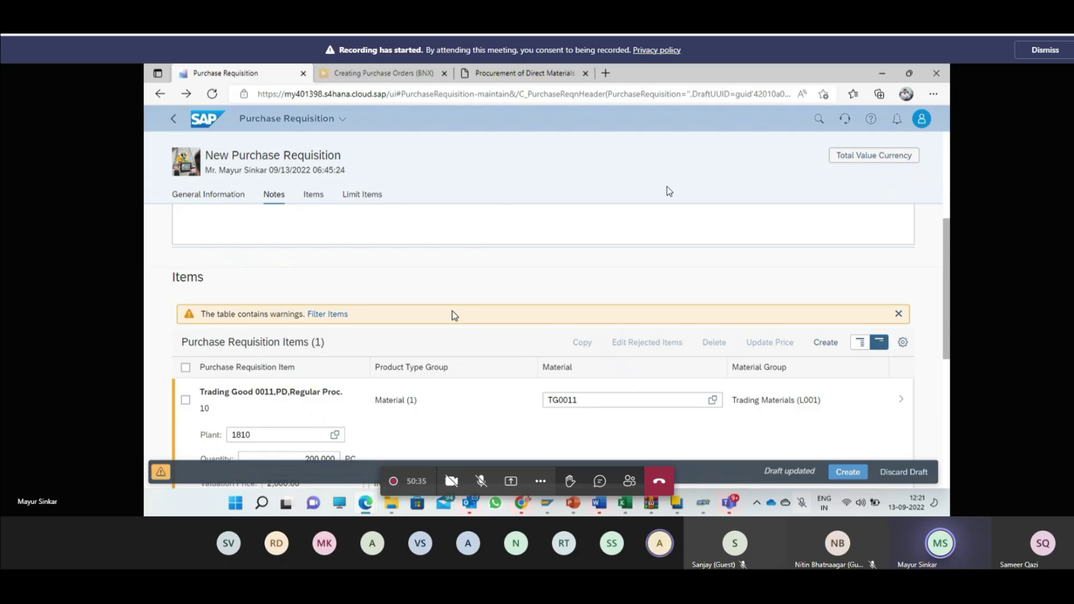
Step: Submit the new purchase requisition with Create
scroll(452, 313, down, 5)
scroll(452, 314, up, 4)
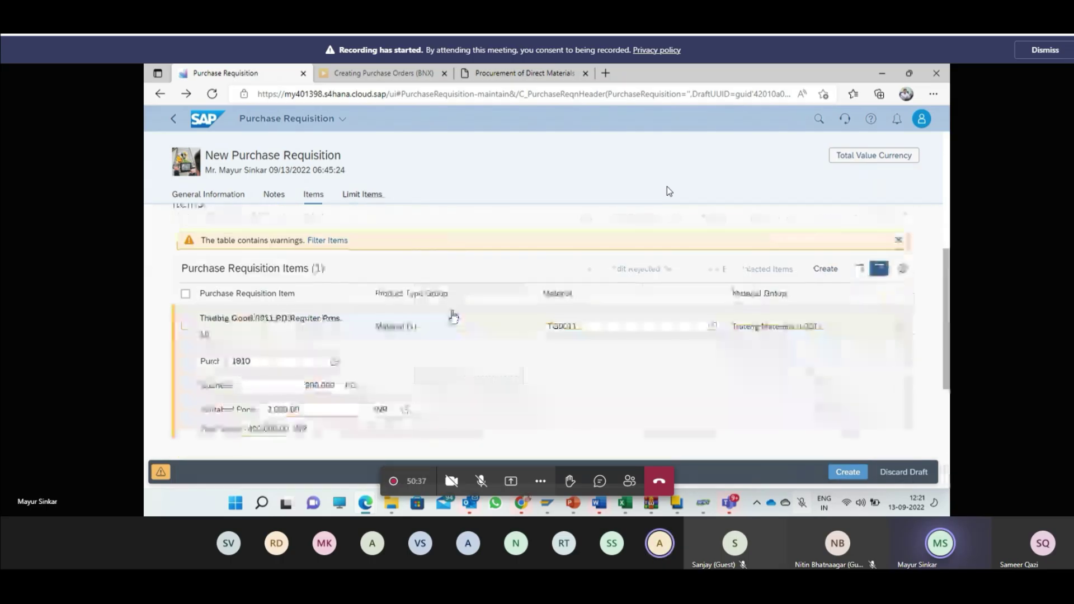
scroll(453, 316, up, 5)
scroll(782, 347, up, 1)
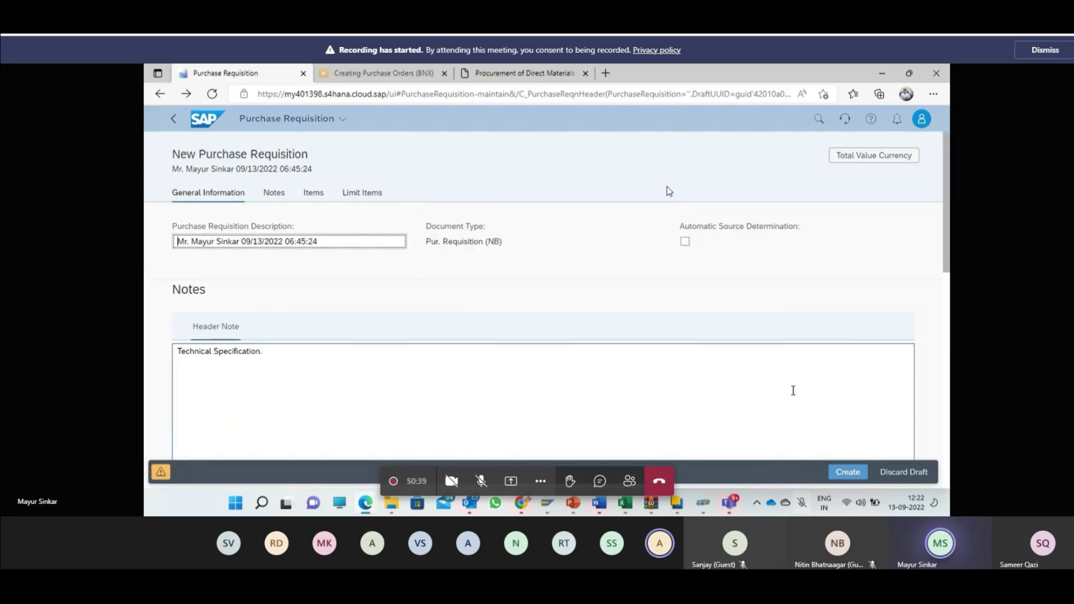
click(844, 471)
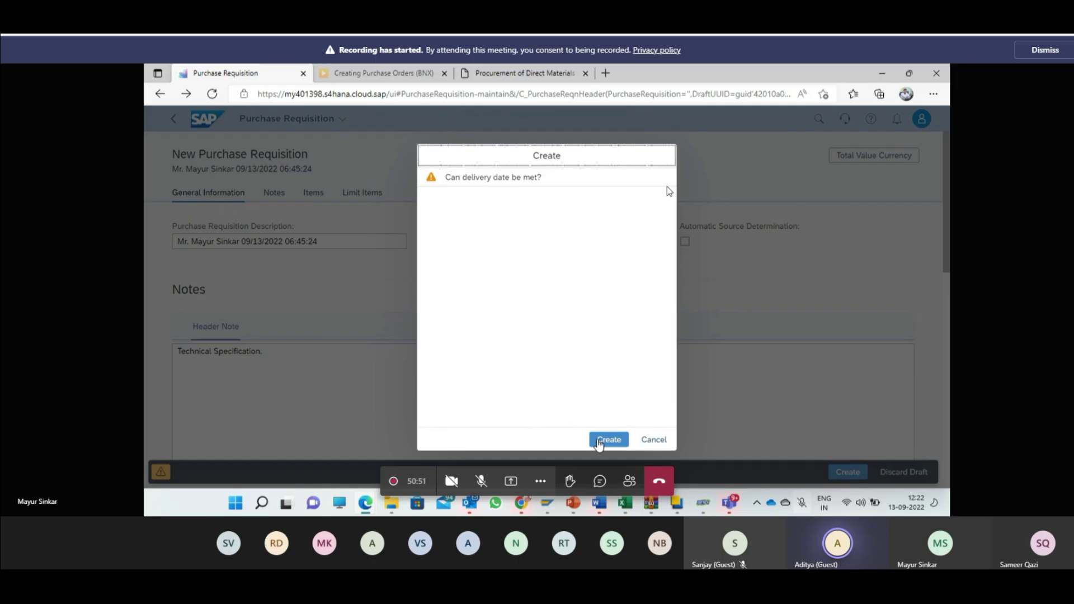
Step: Confirm creation despite the delivery-date warning and select the new number 10000010
click(599, 440)
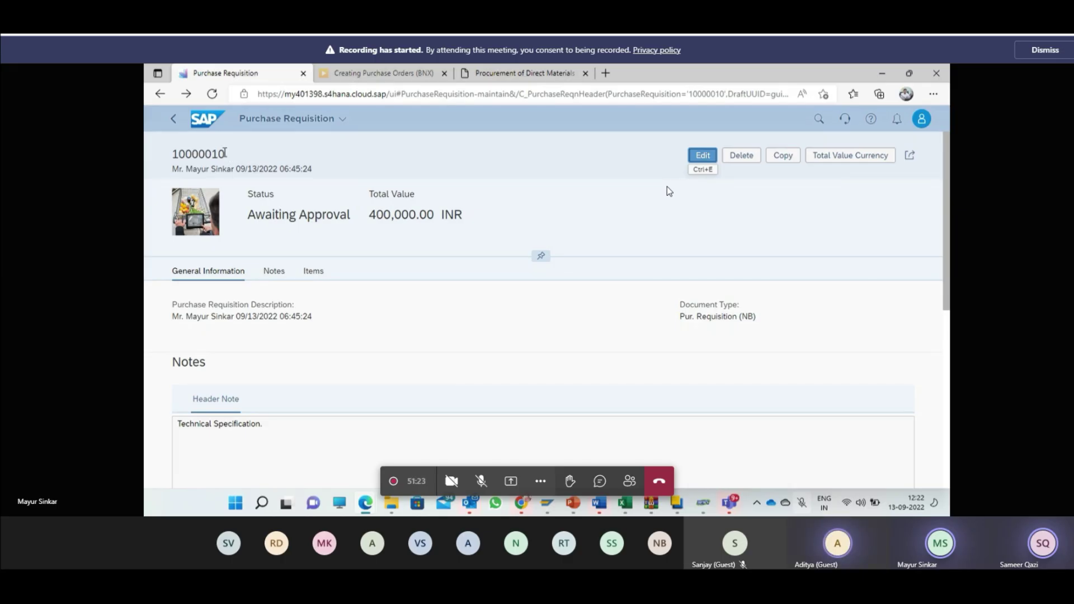
drag(224, 153, 170, 165)
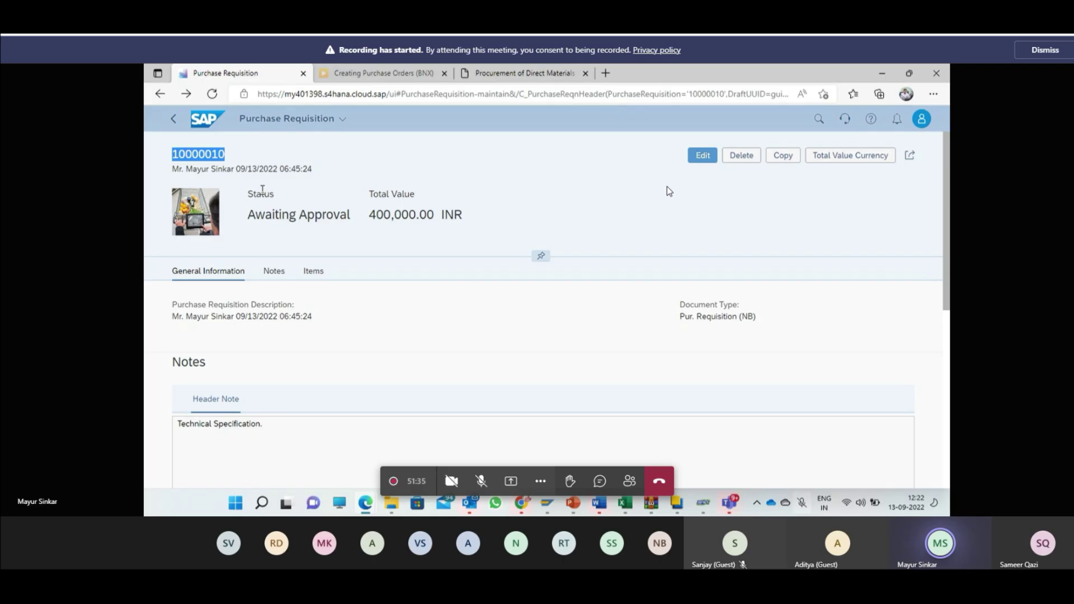
Step: Return to and reload the requisition list, then launch Process Purchase Requisitions from home
click(173, 123)
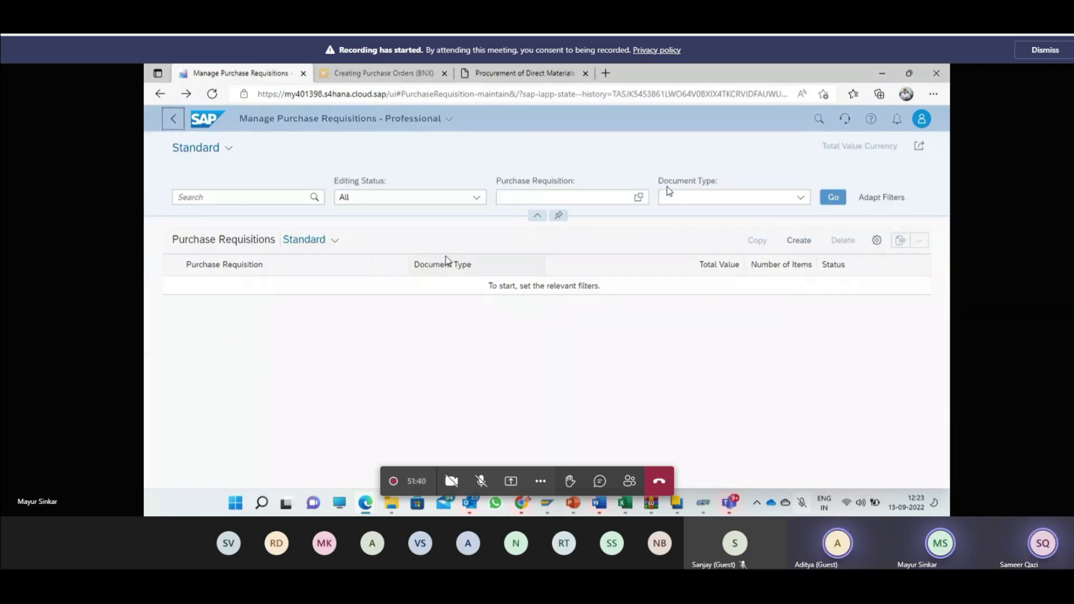
click(842, 201)
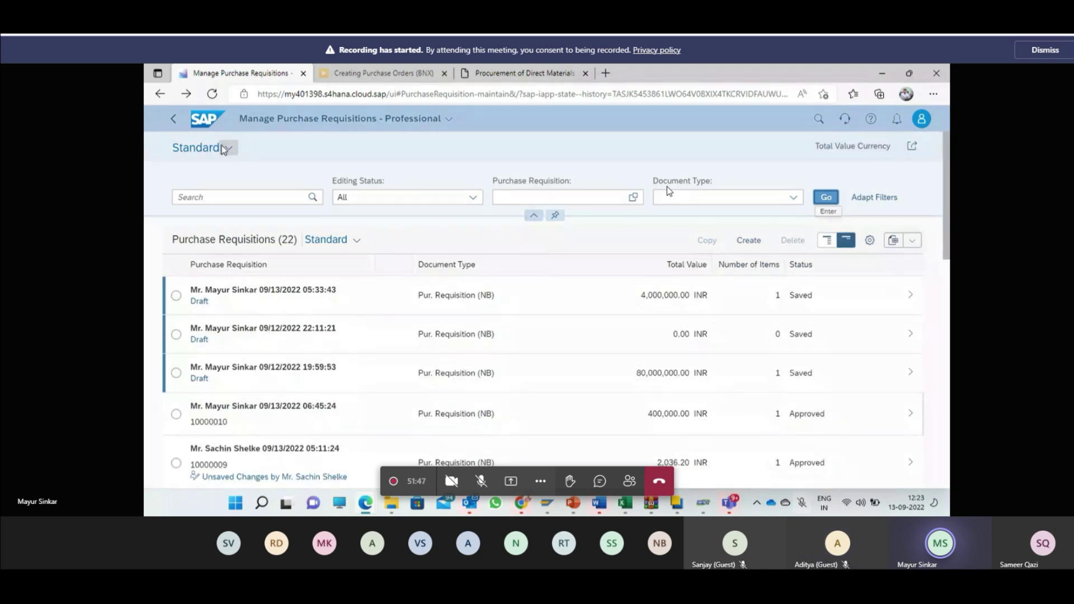
click(204, 119)
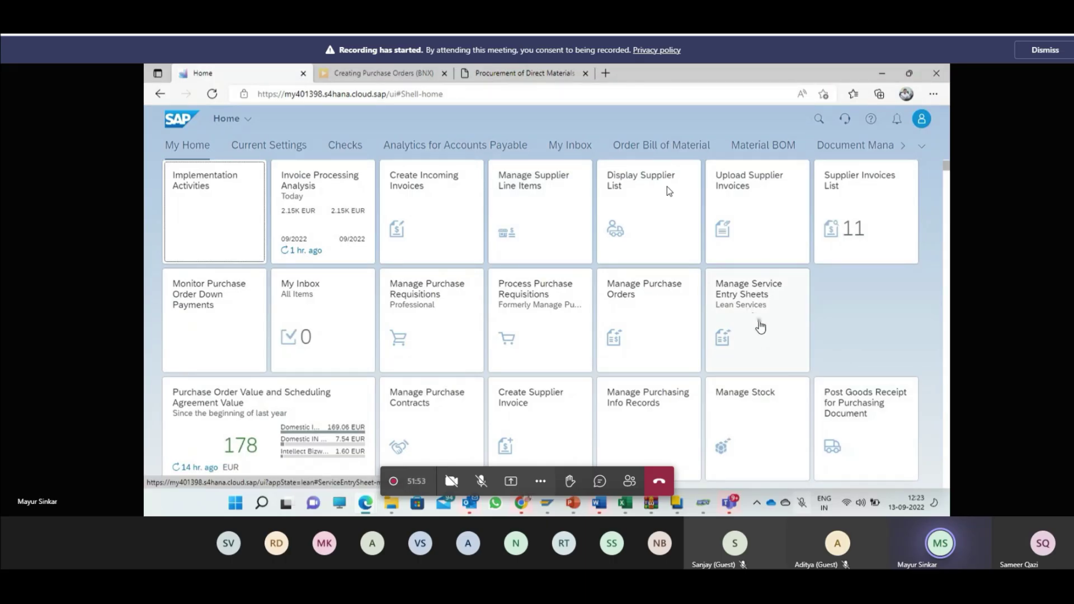
scroll(760, 327, down, 1)
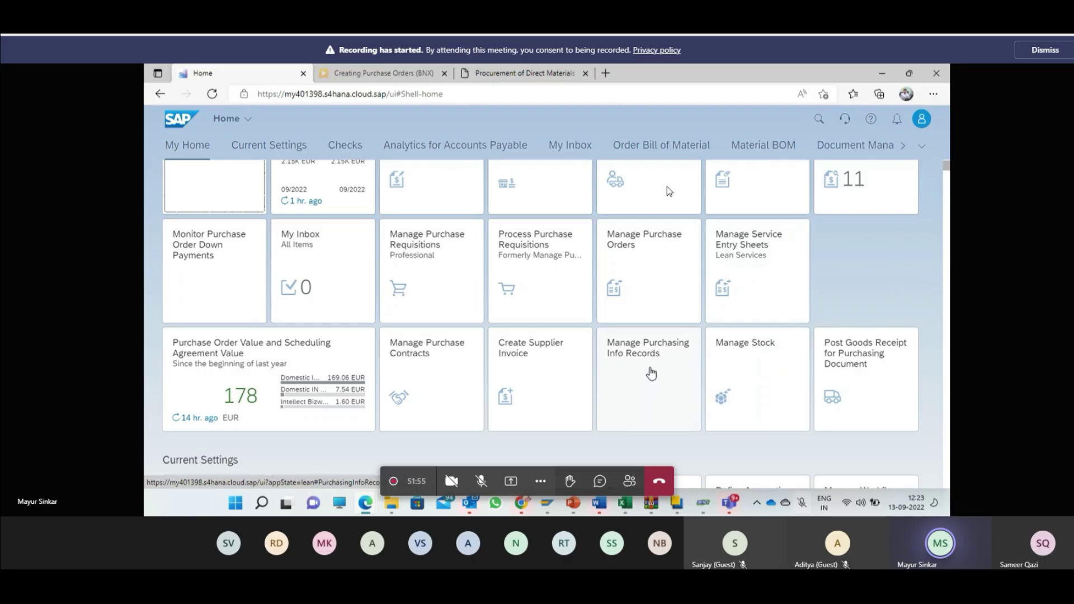
click(538, 285)
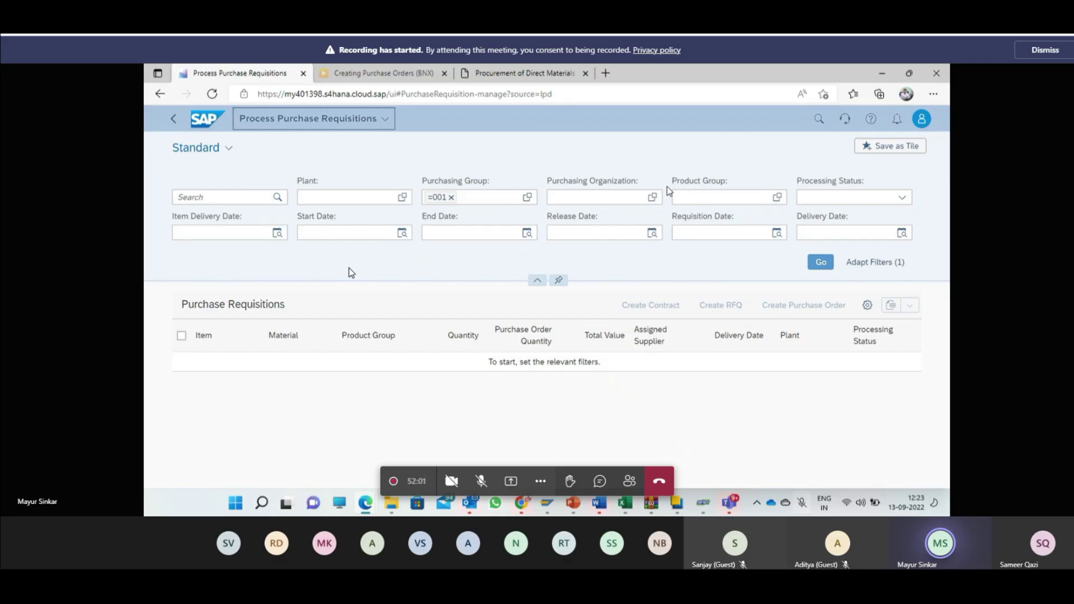
Step: Clear the purchasing group 001 filter and search for requisition 10000010
click(451, 197)
click(252, 200)
text(10000010)
click(820, 261)
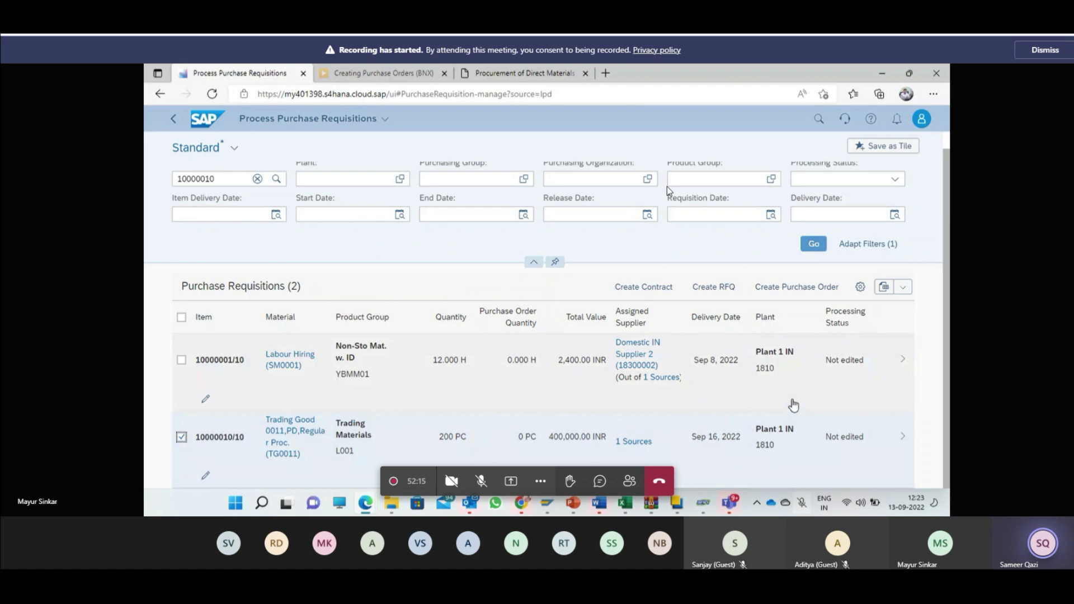
Step: View the single supply source for item 10000010/10, then cancel without choosing
click(635, 445)
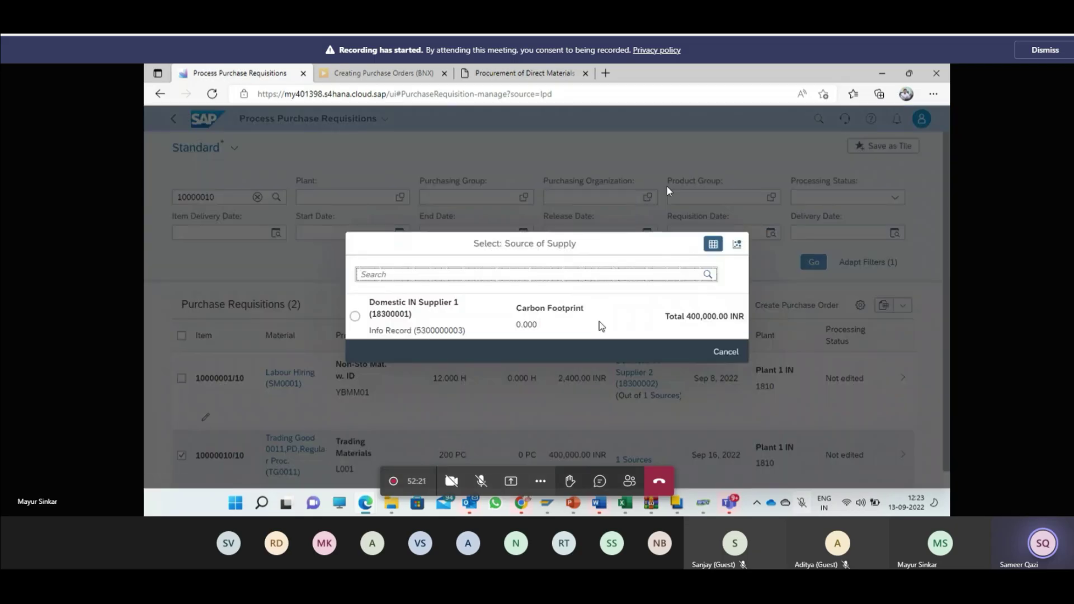
click(724, 355)
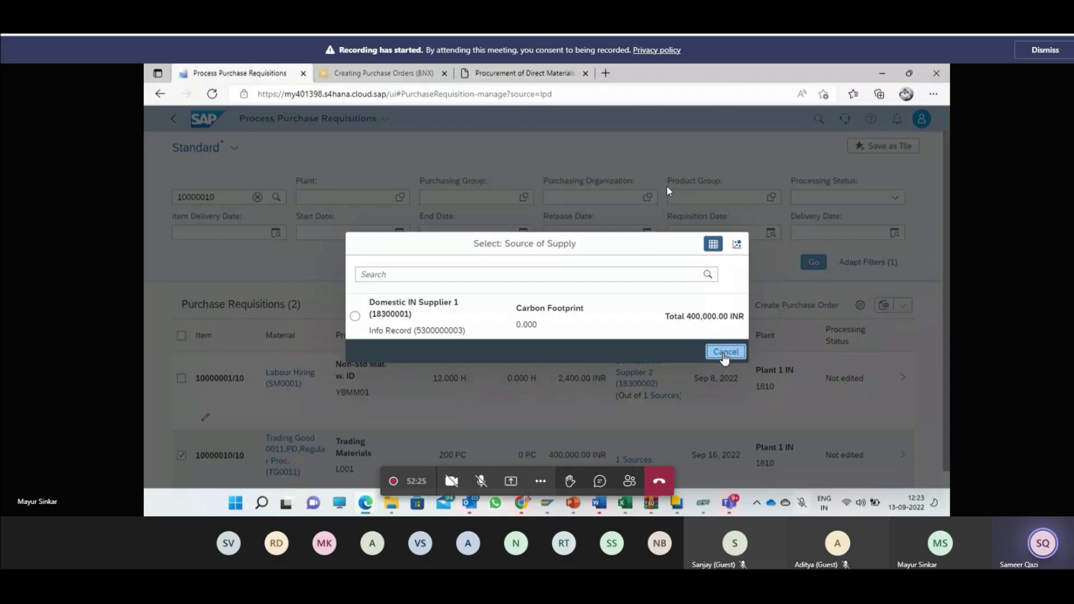
click(724, 354)
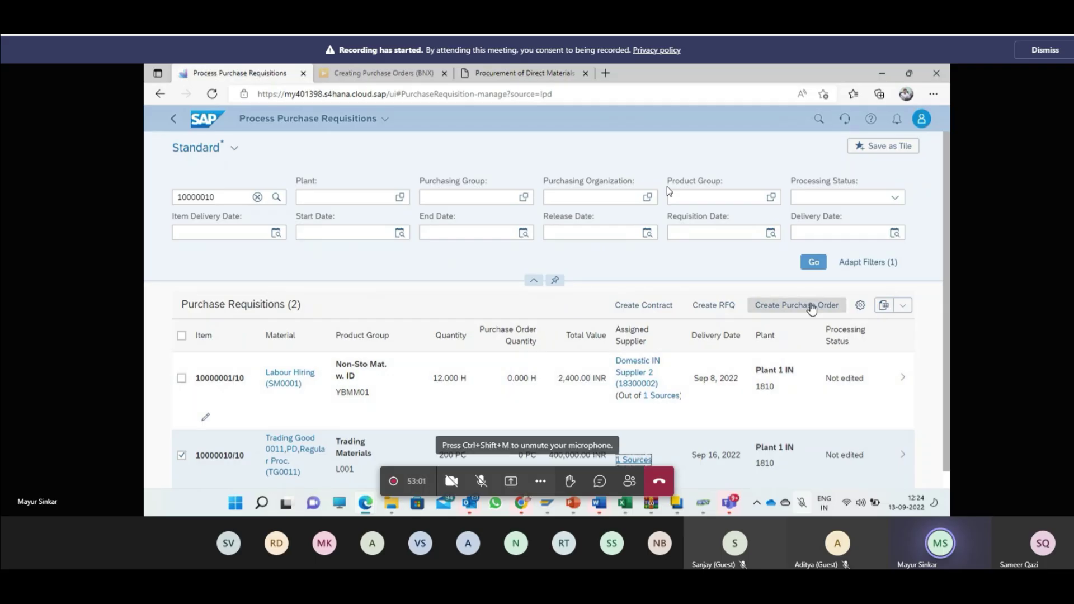
Step: Open the on-premise Fiori launchpad bookmark in a new Chrome tab
click(525, 506)
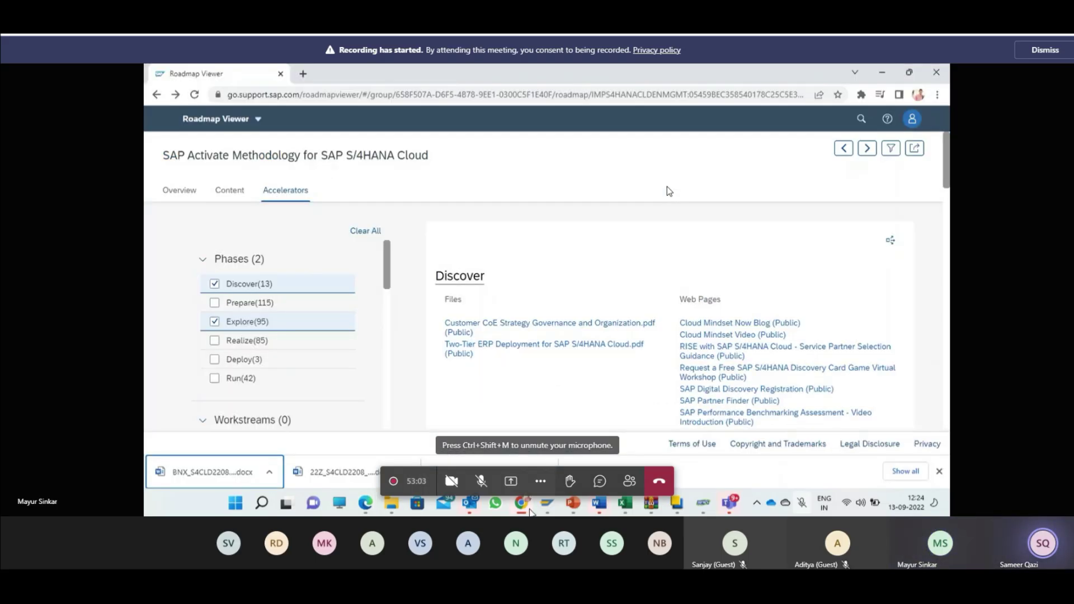
click(303, 73)
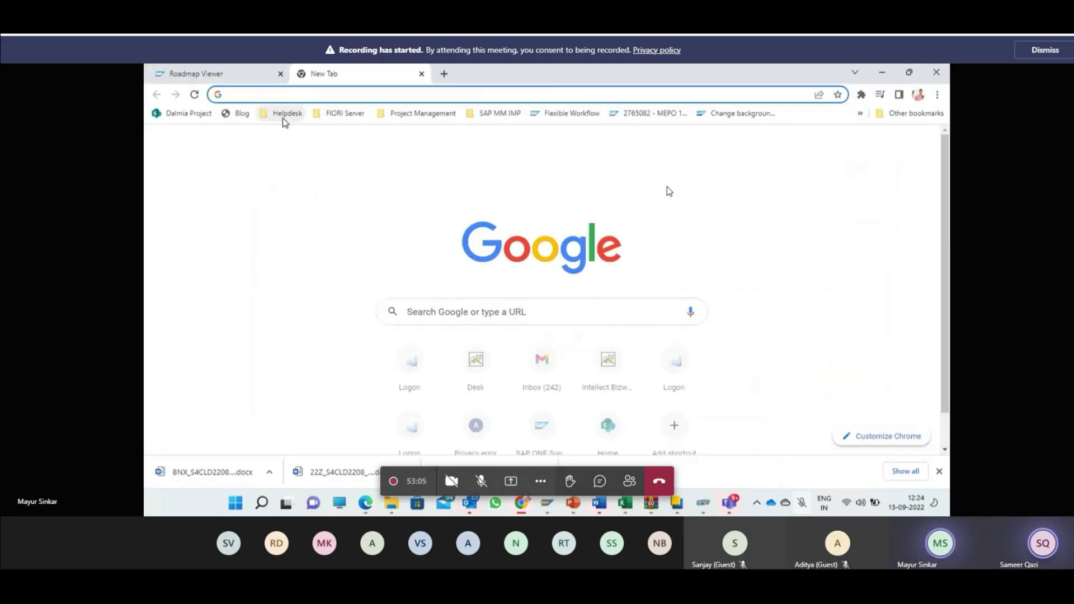
click(340, 113)
click(385, 184)
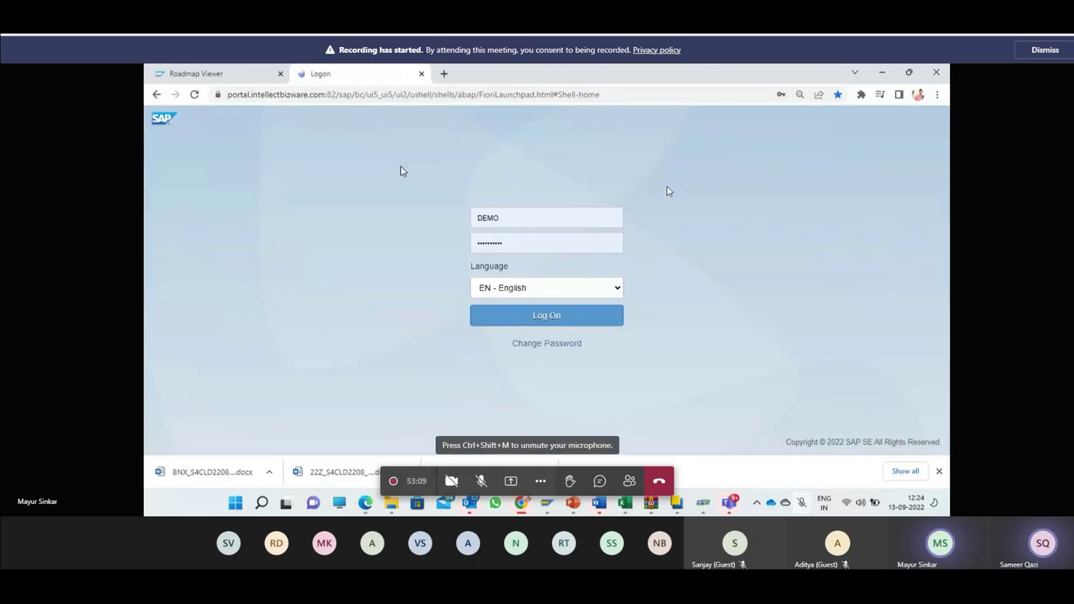
Step: Re-enter the account password to log on, then dismiss the last-logon notice and browser alert
click(520, 243)
key(BackSpace)
key(BackSpace)
key(BackSpace)
key(BackSpace)
key(BackSpace)
key(BackSpace)
key(BackSpace)
key(BackSpace)
key(BackSpace)
text(•••••••••)
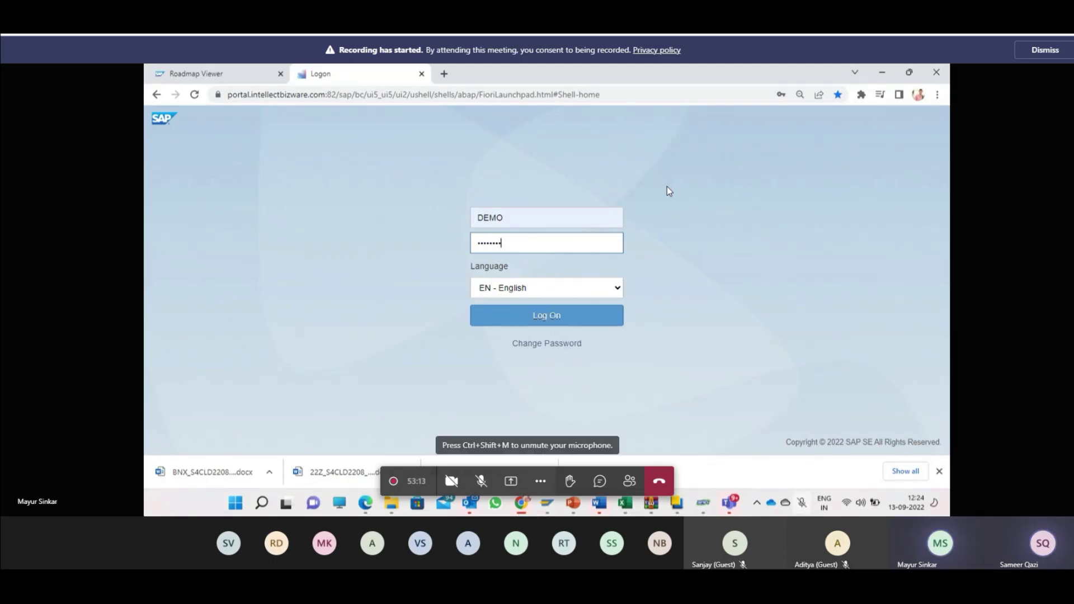
key(Return)
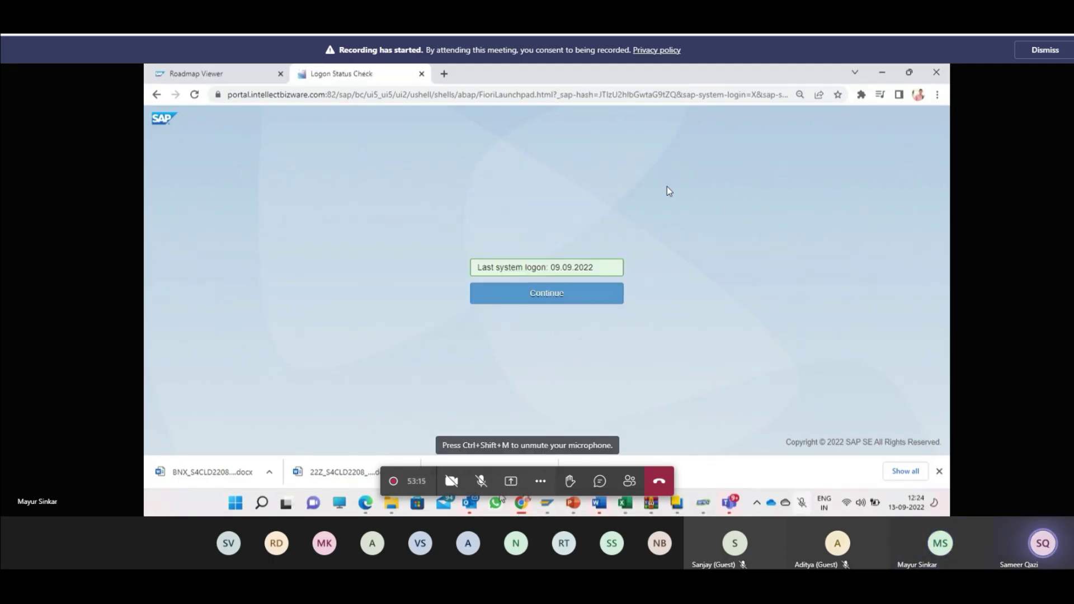
click(489, 289)
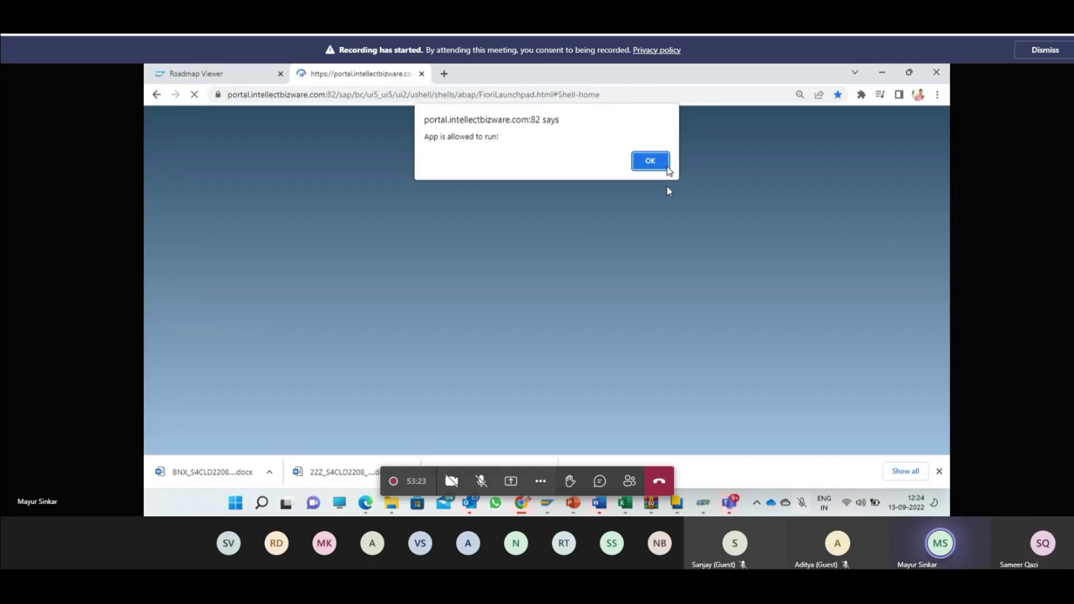
click(644, 161)
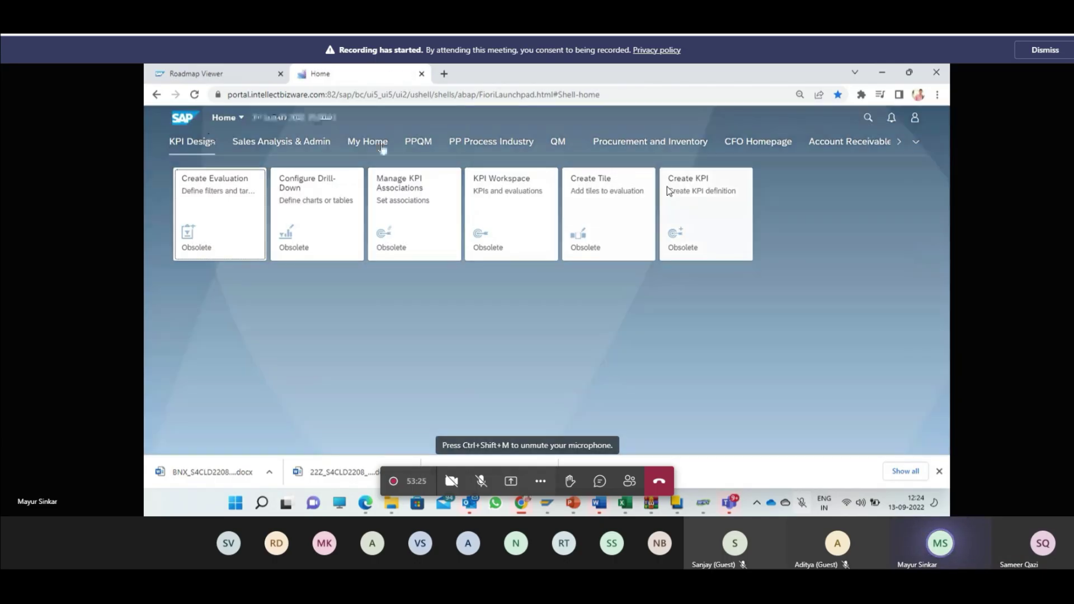
click(812, 230)
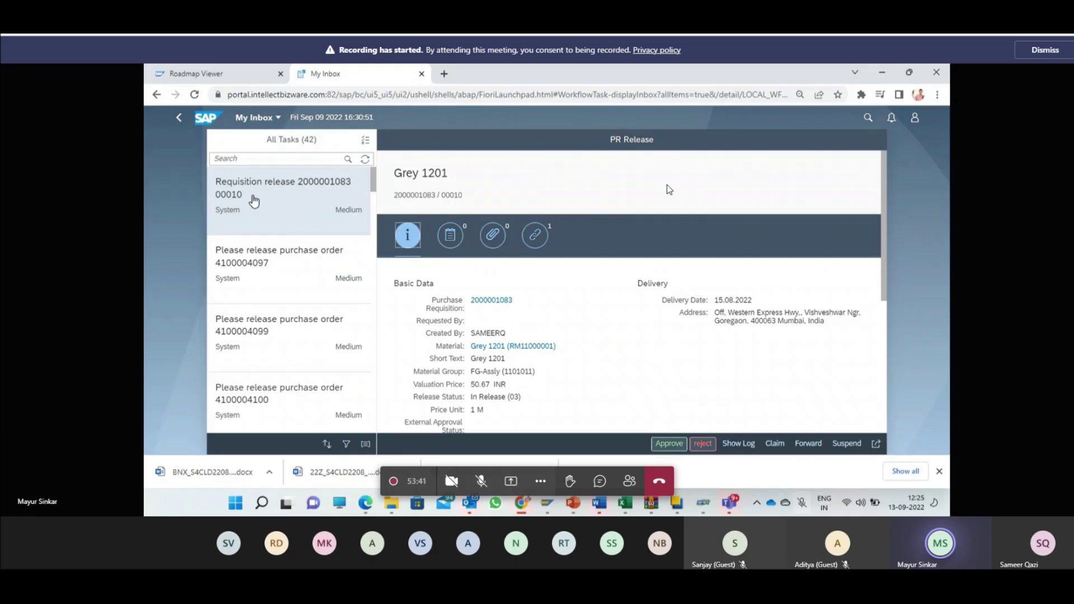
scroll(638, 322, down, 2)
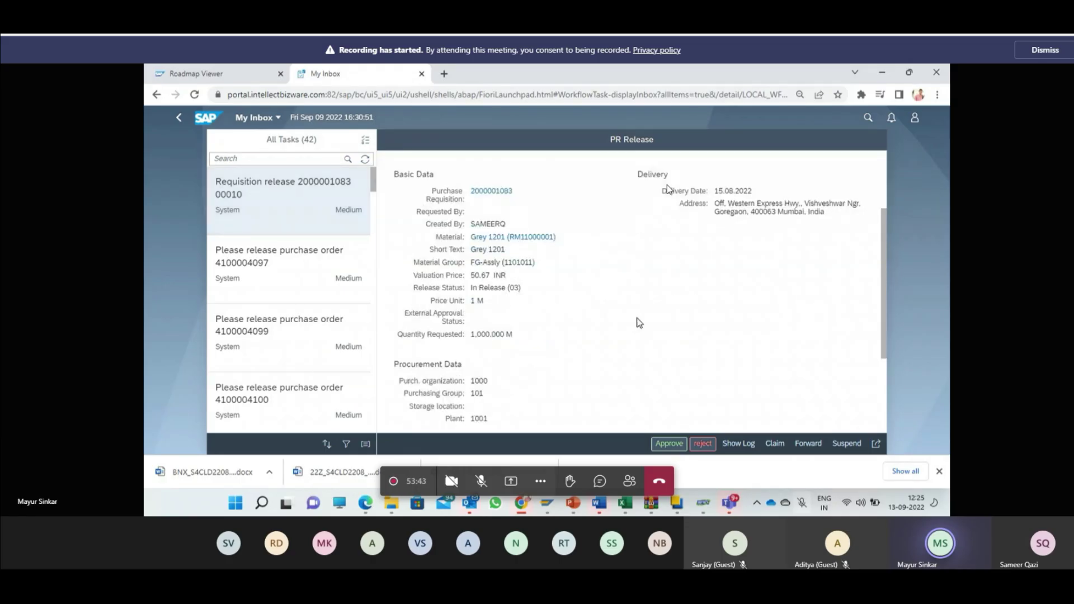
scroll(640, 323, down, 3)
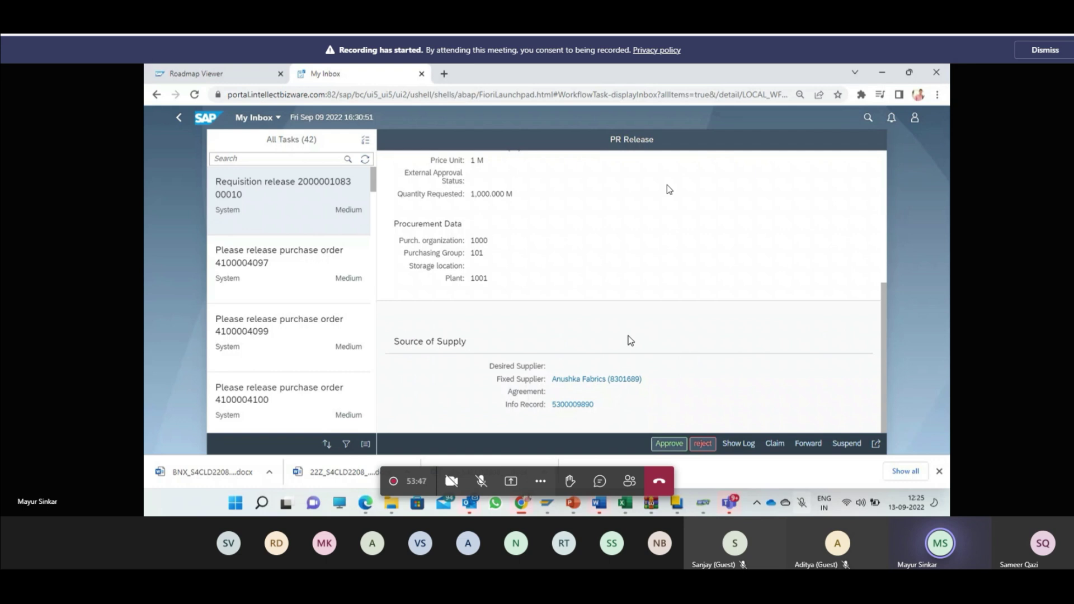
scroll(630, 338, up, 5)
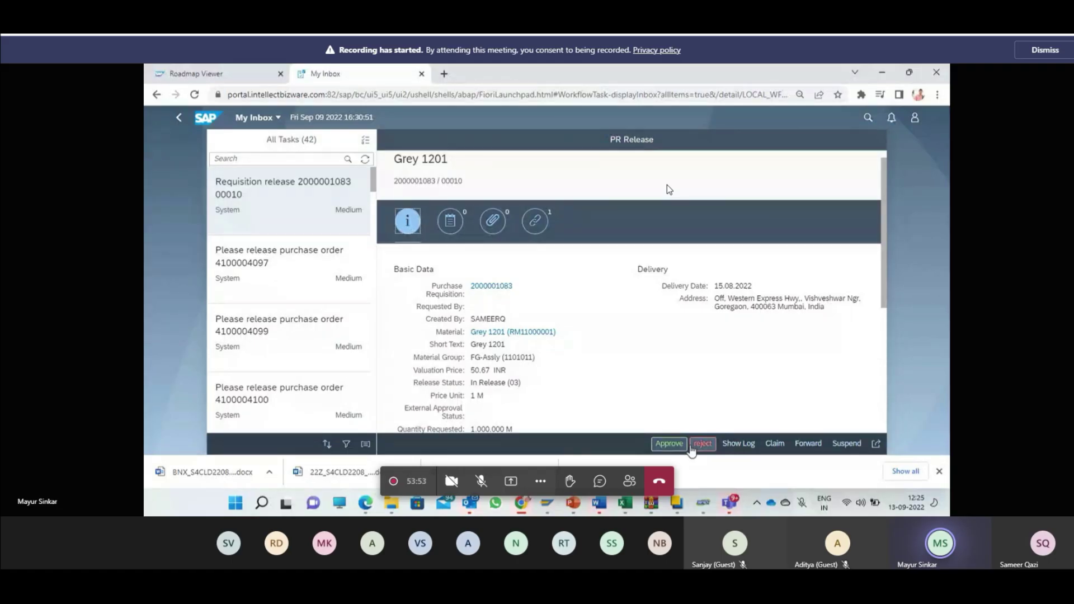
key(ctrl+shift+i)
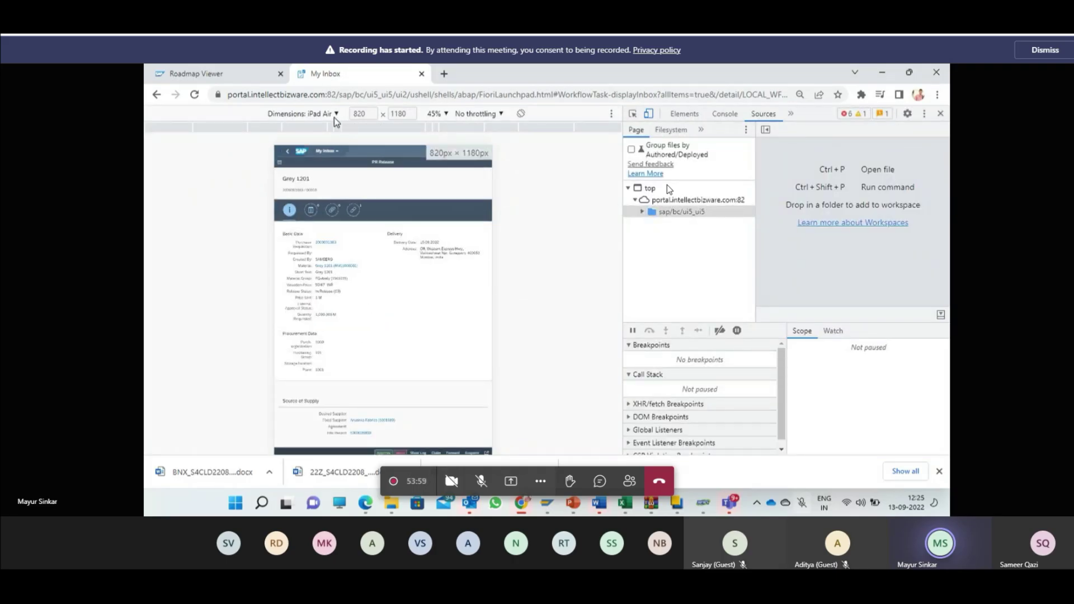
Step: Preview the inbox task as Galaxy Fold, then iPhone XR, and close DevTools
click(333, 116)
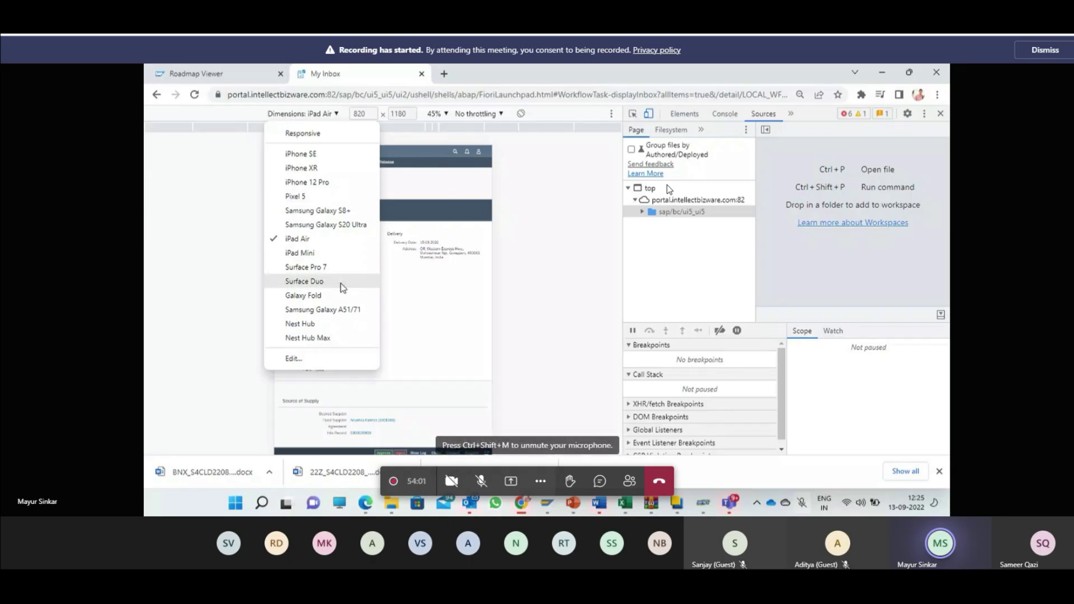
click(305, 295)
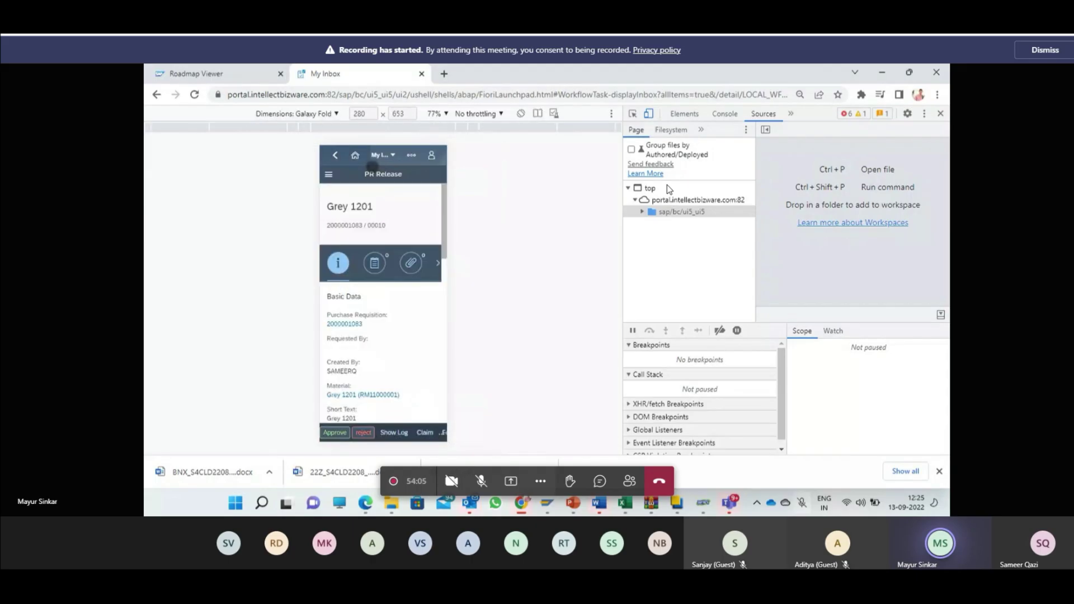
click(327, 114)
click(304, 164)
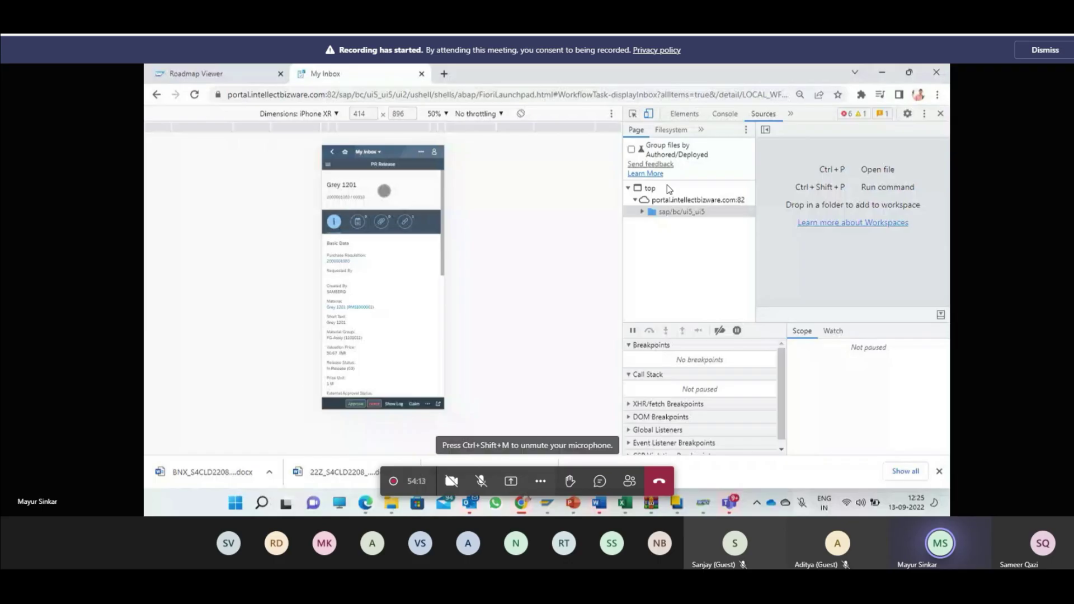
click(940, 113)
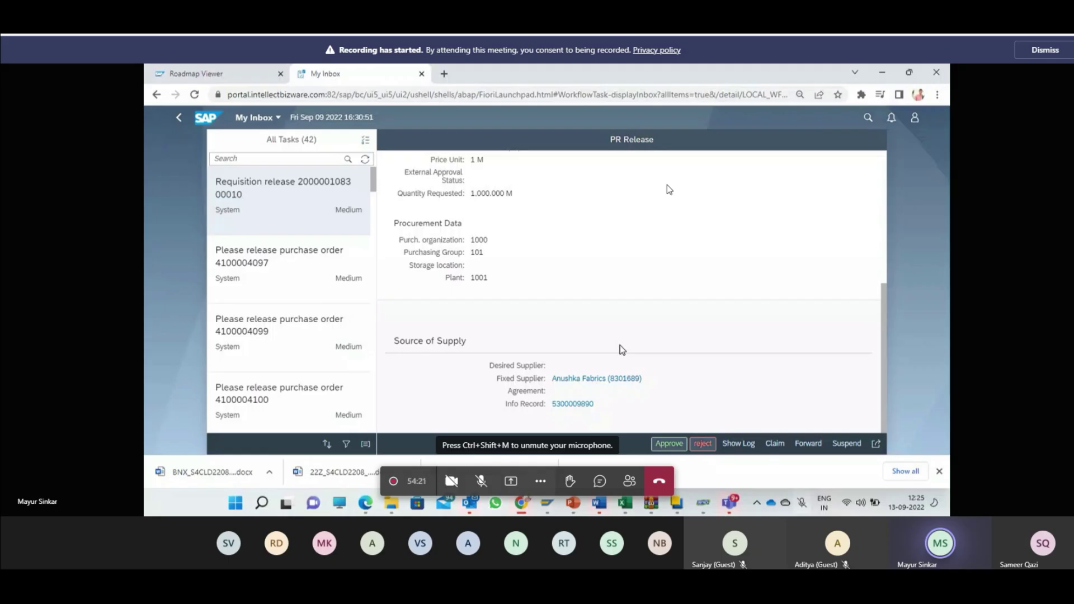
Step: Approve the Grey 1201 requisition release with the decision note 'Go Ahead'
scroll(621, 349, up, 5)
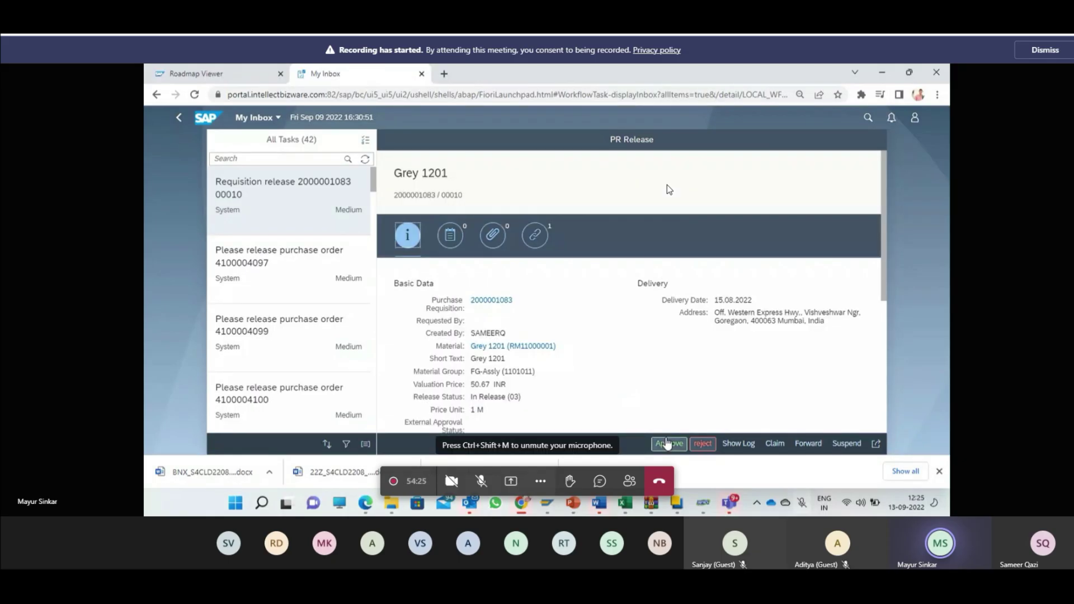
click(667, 444)
click(506, 289)
text(Go Ahead)
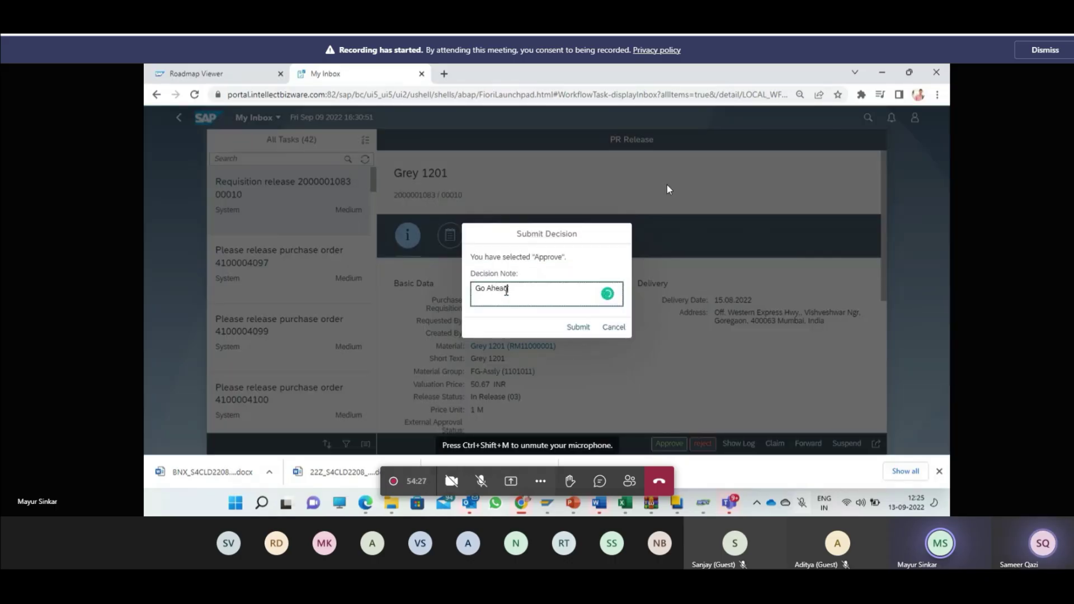
click(578, 327)
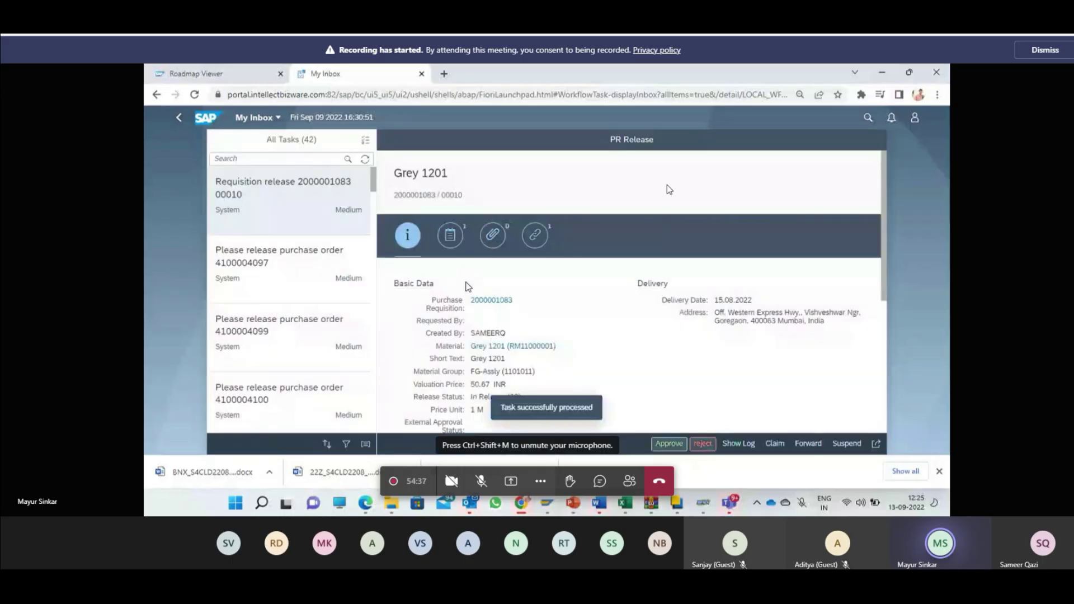
click(252, 274)
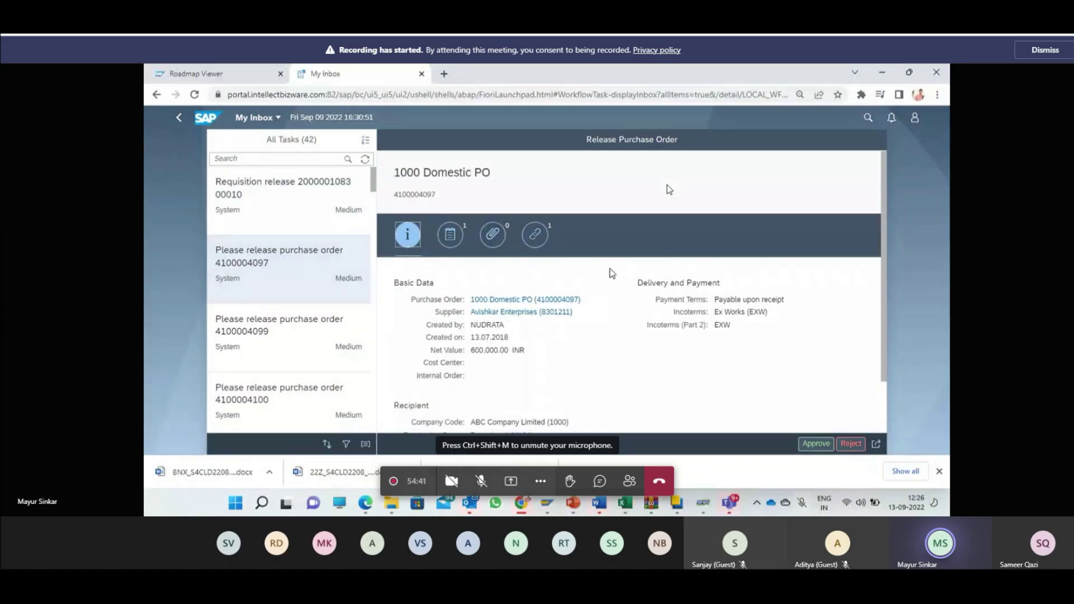
scroll(610, 269, down, 2)
scroll(609, 303, down, 1)
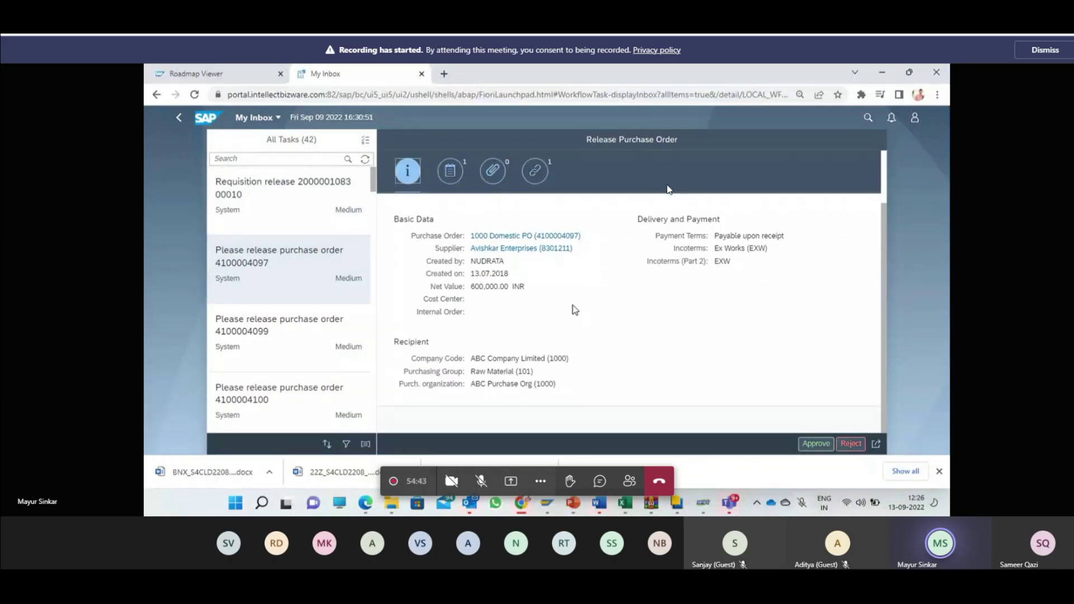
click(267, 398)
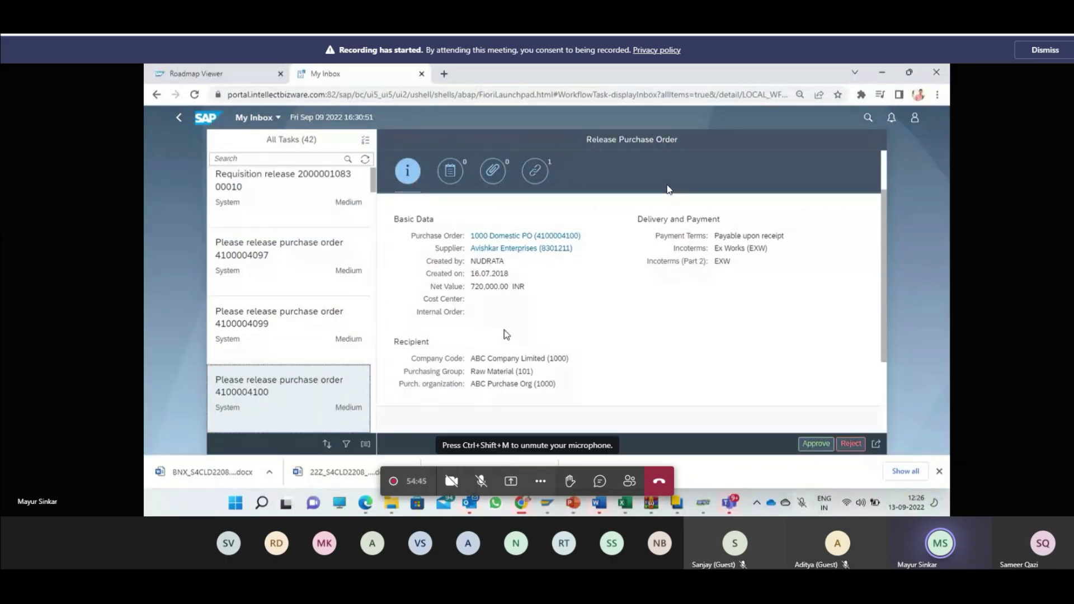
scroll(505, 333, up, 2)
scroll(505, 334, down, 3)
scroll(504, 336, up, 3)
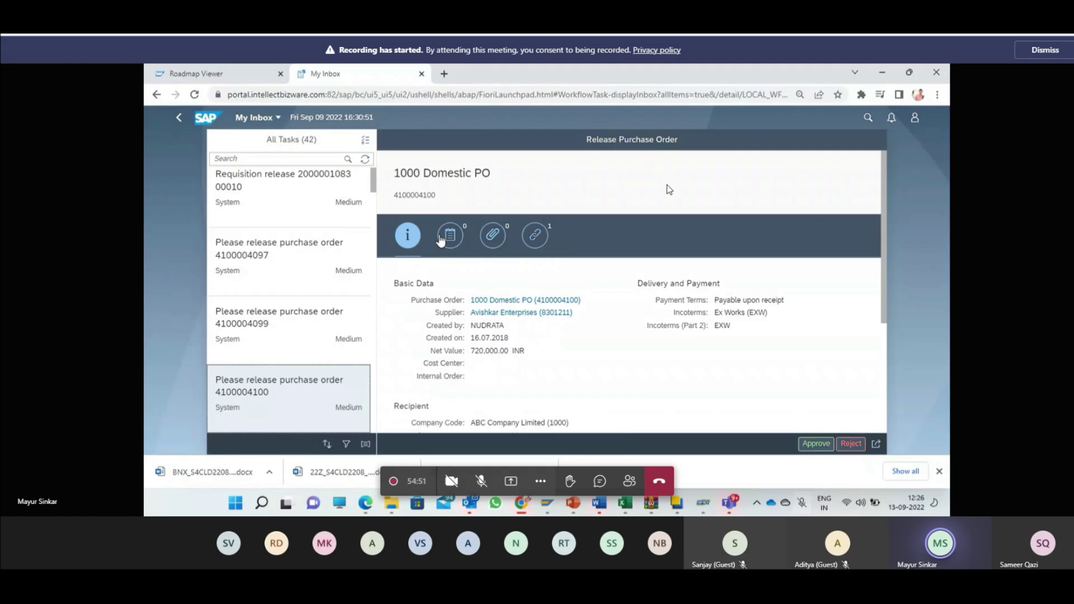
scroll(440, 239, down, 3)
scroll(813, 426, up, 3)
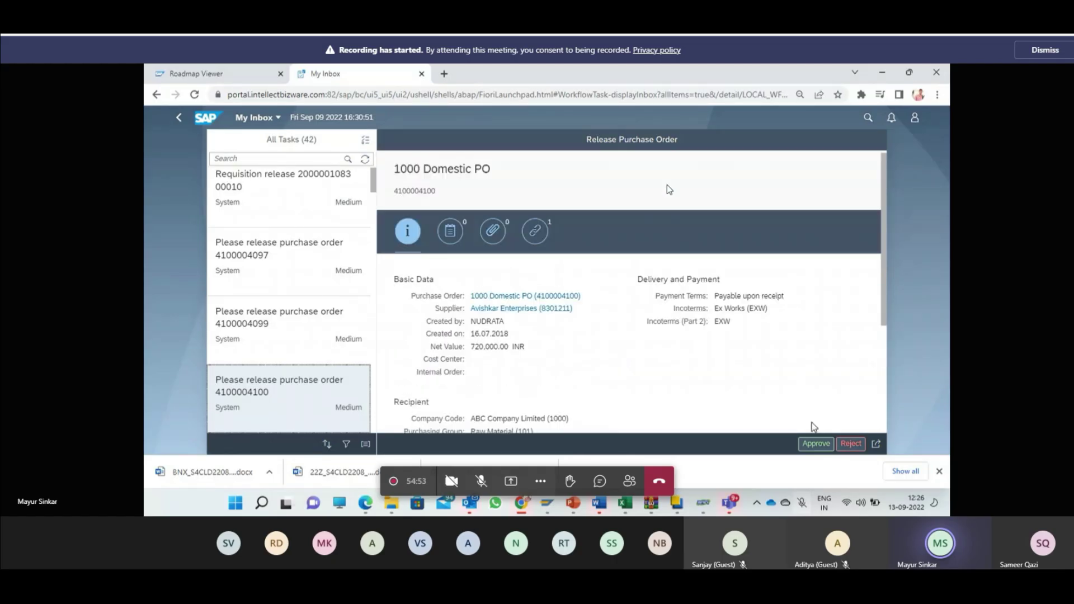
click(816, 443)
click(582, 334)
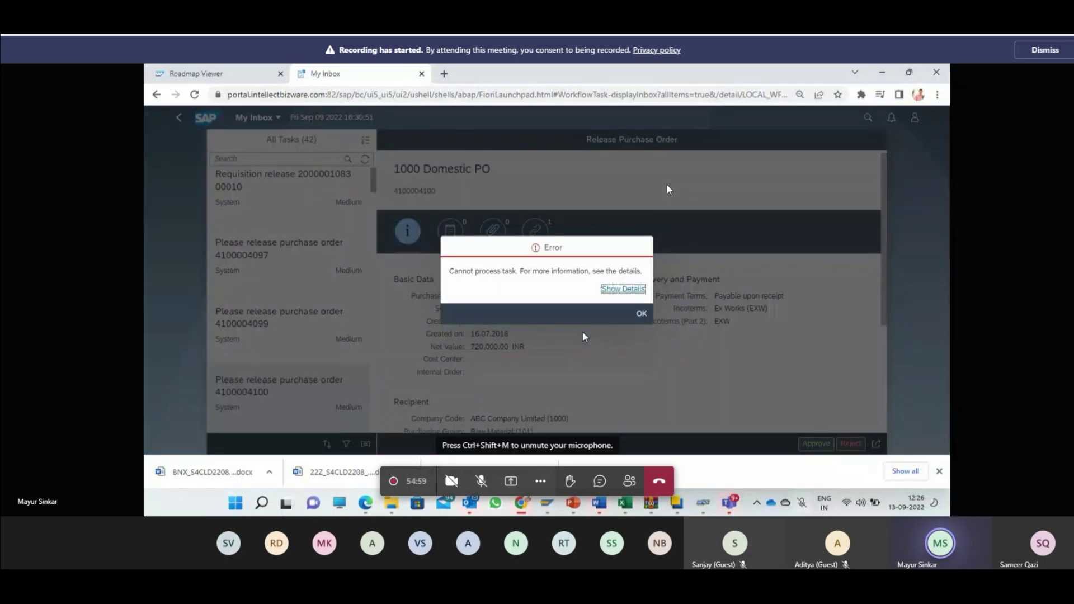
Step: Dismiss the 'Cannot process task' error dialog
click(641, 313)
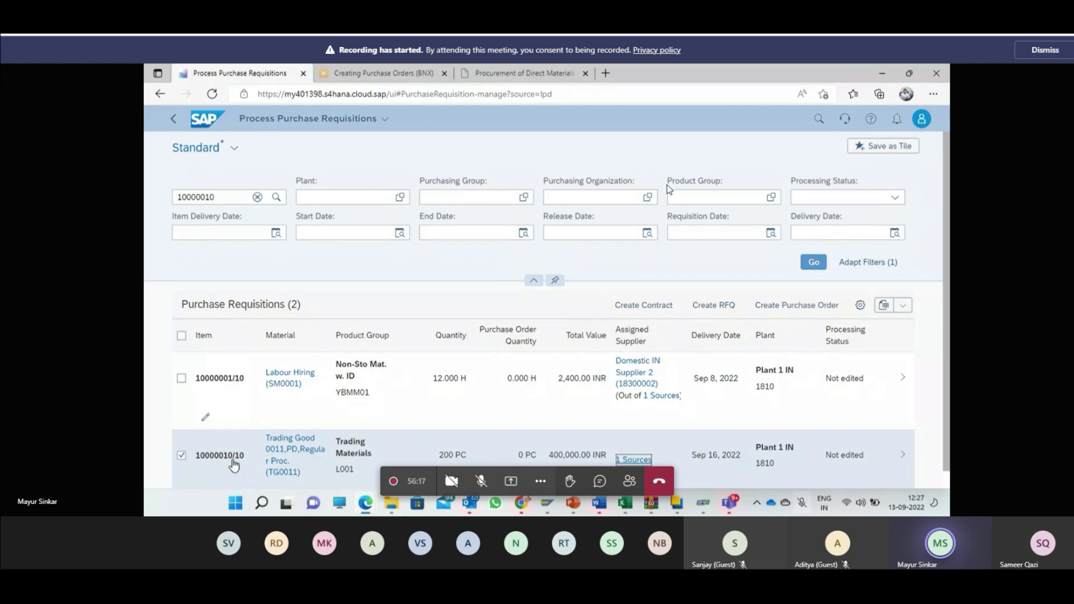
click(798, 311)
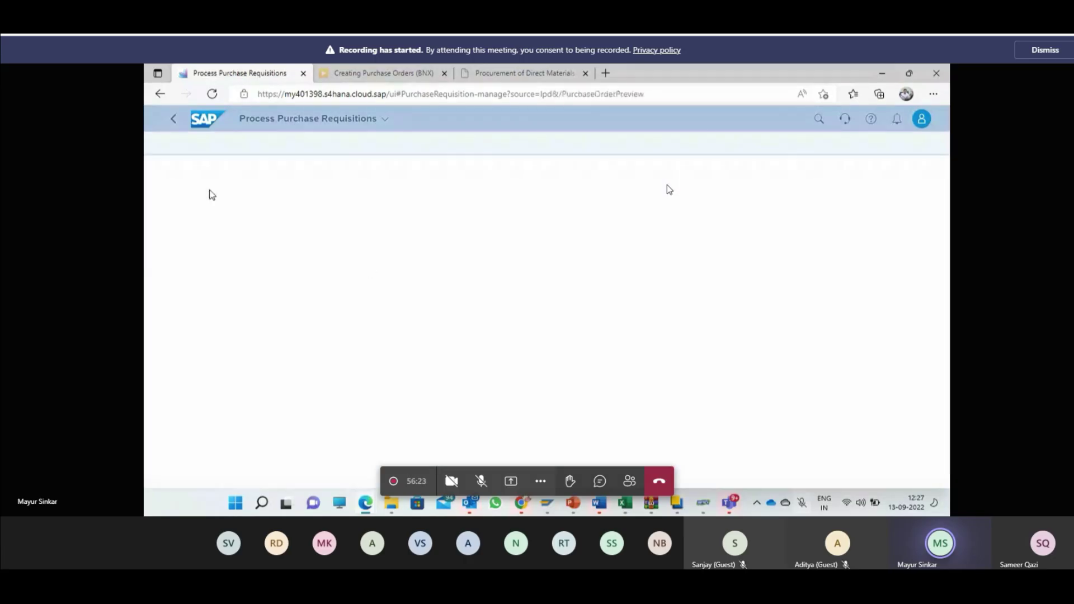
scroll(246, 343, down, 1)
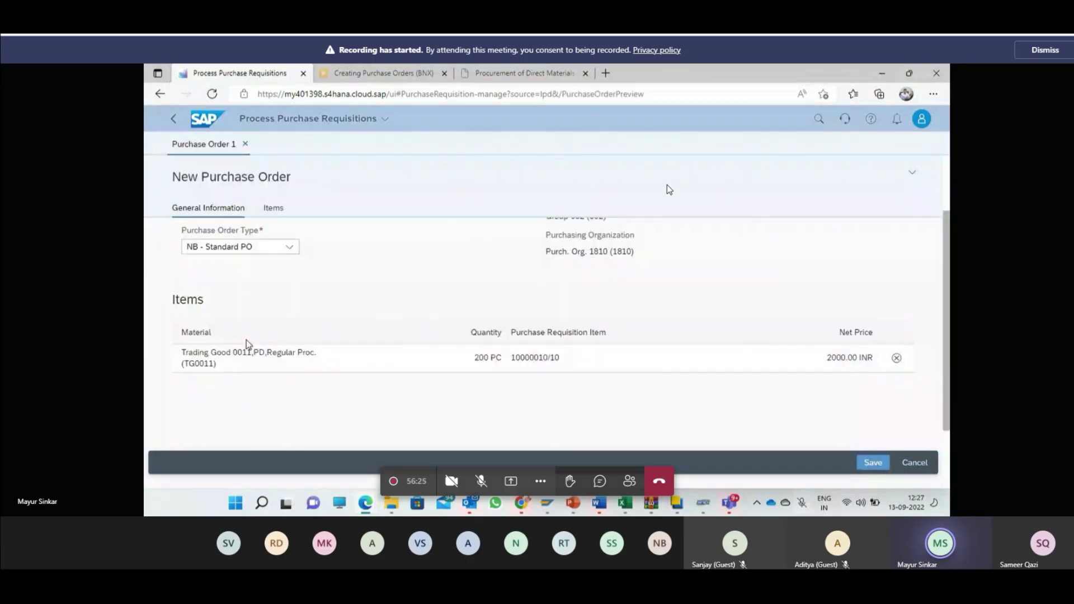
scroll(246, 336, up, 1)
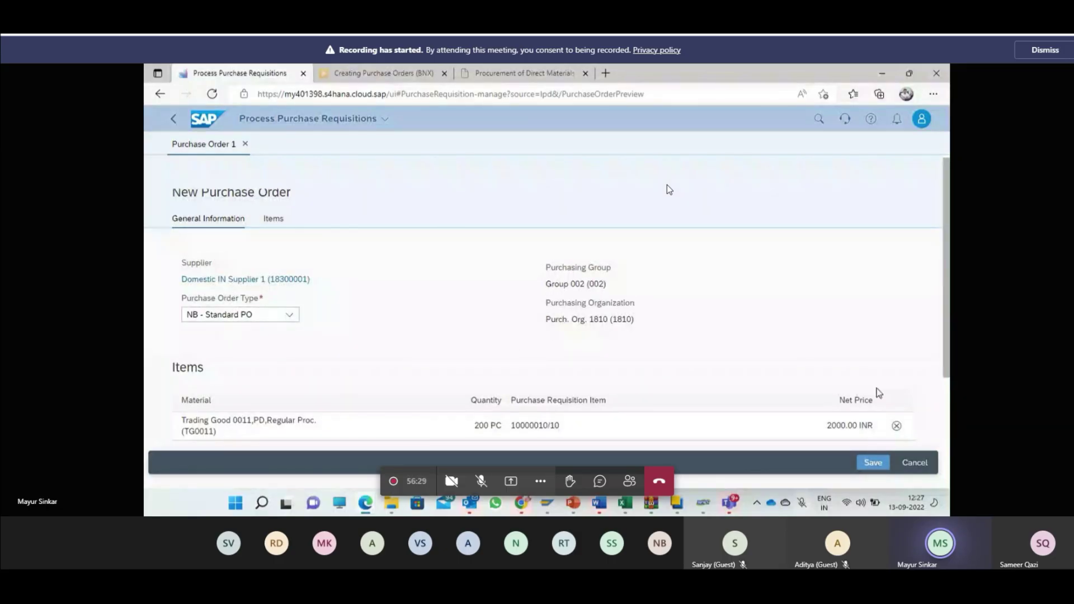
drag(827, 425, 859, 427)
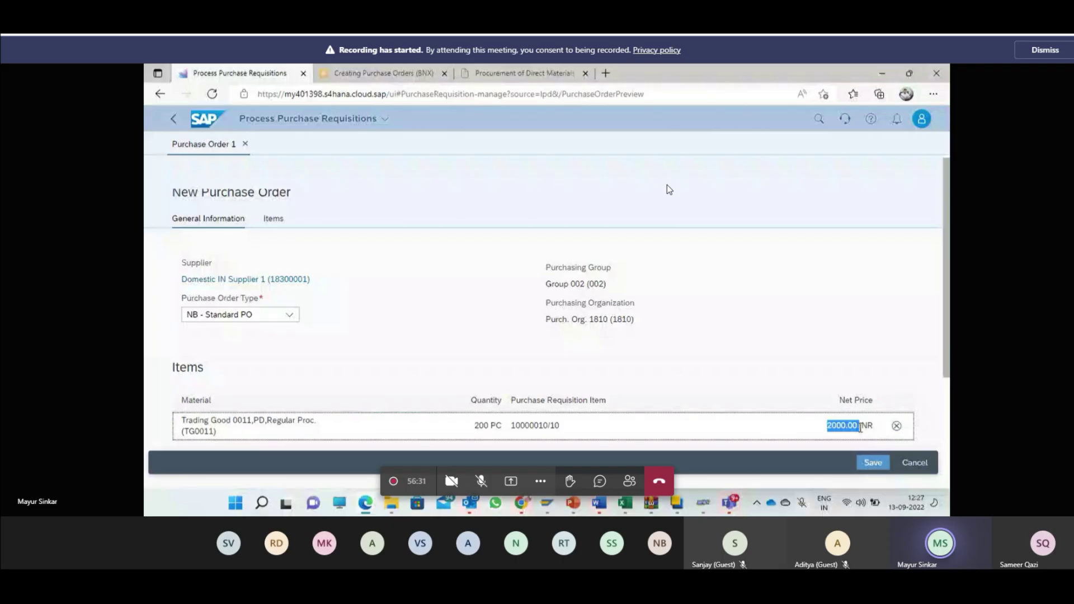
click(873, 466)
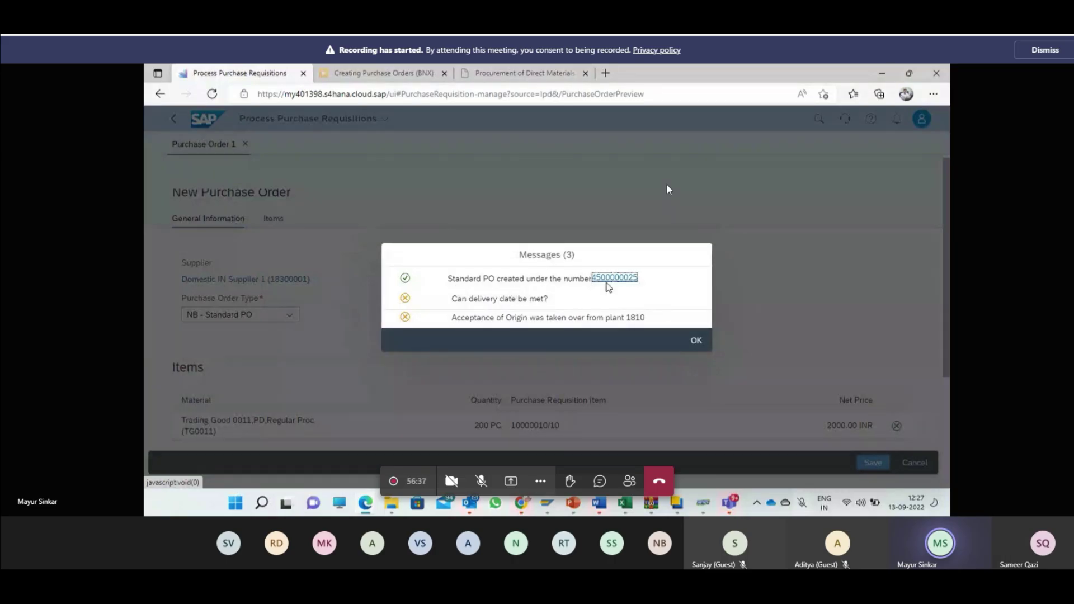
click(596, 277)
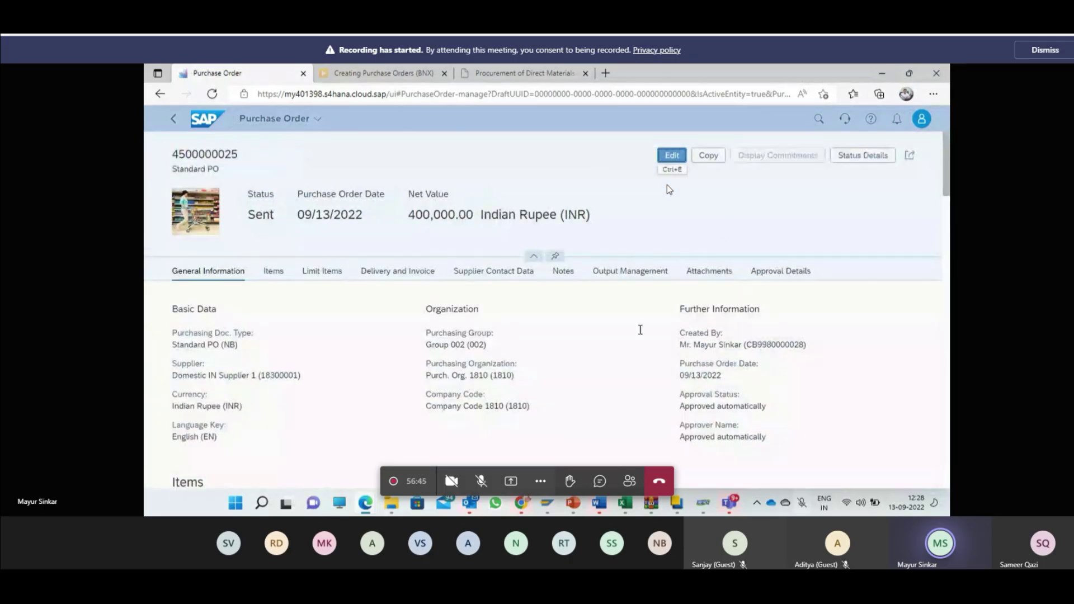
click(673, 158)
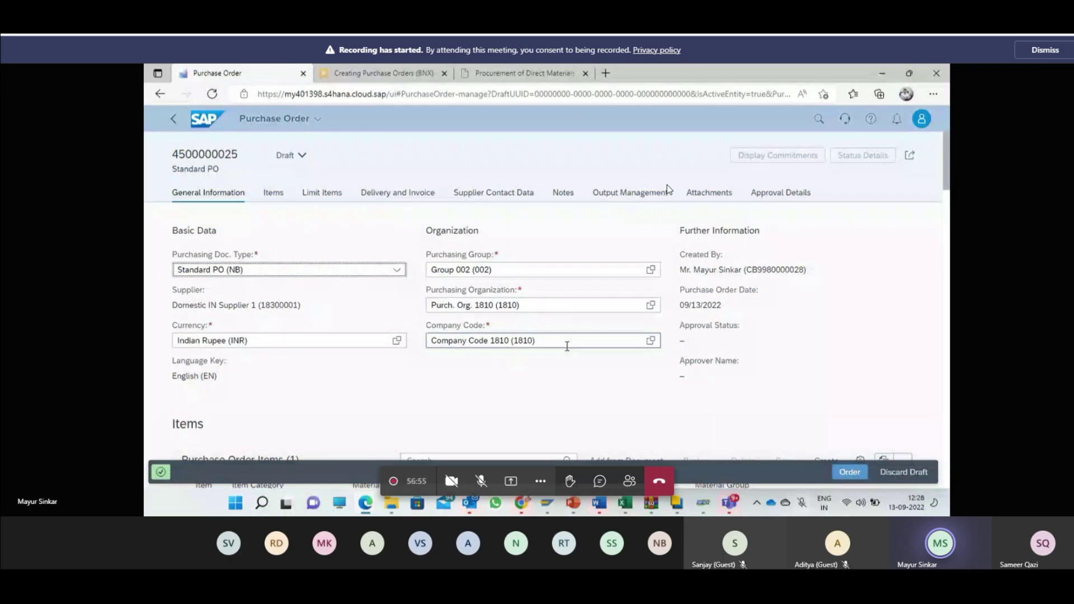
scroll(583, 377, down, 2)
scroll(584, 378, down, 2)
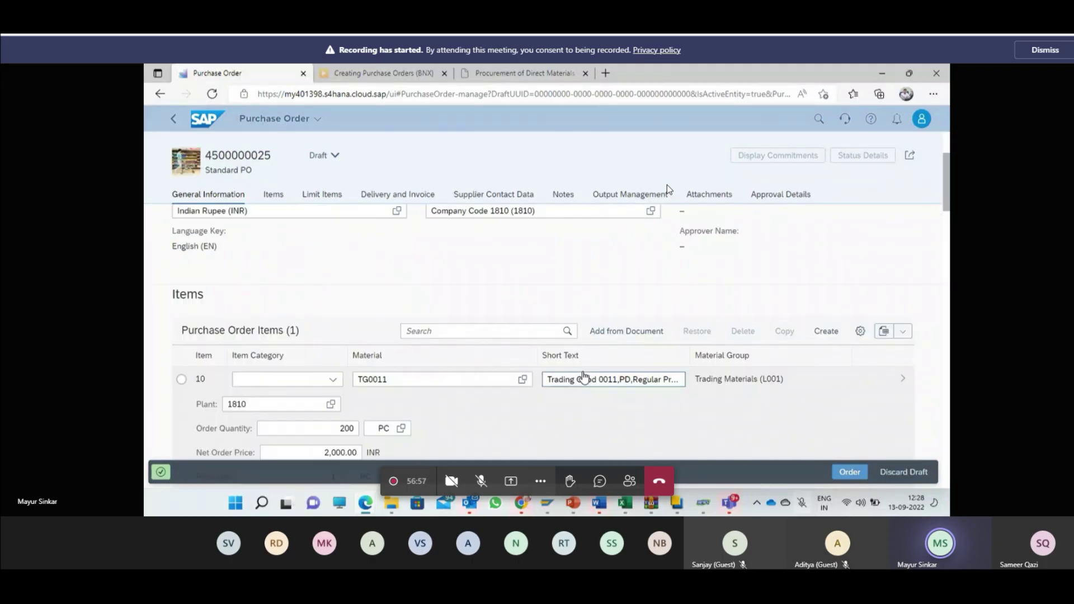
scroll(584, 377, down, 2)
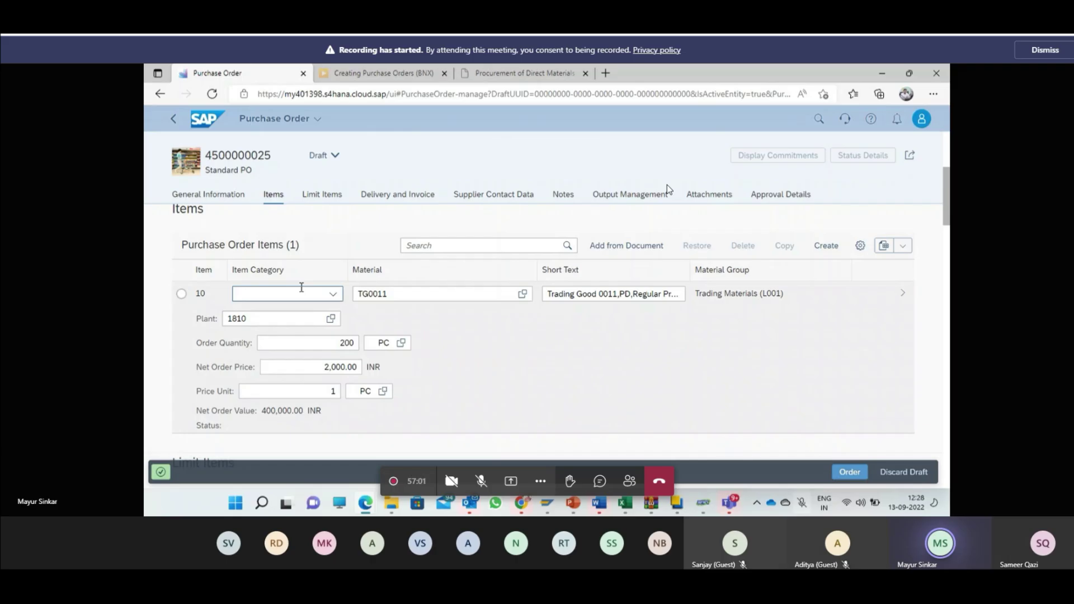
Step: Open item 10's details, go to its PPR0 pricing at 2,000.00 INR, and create a new price element row
click(699, 373)
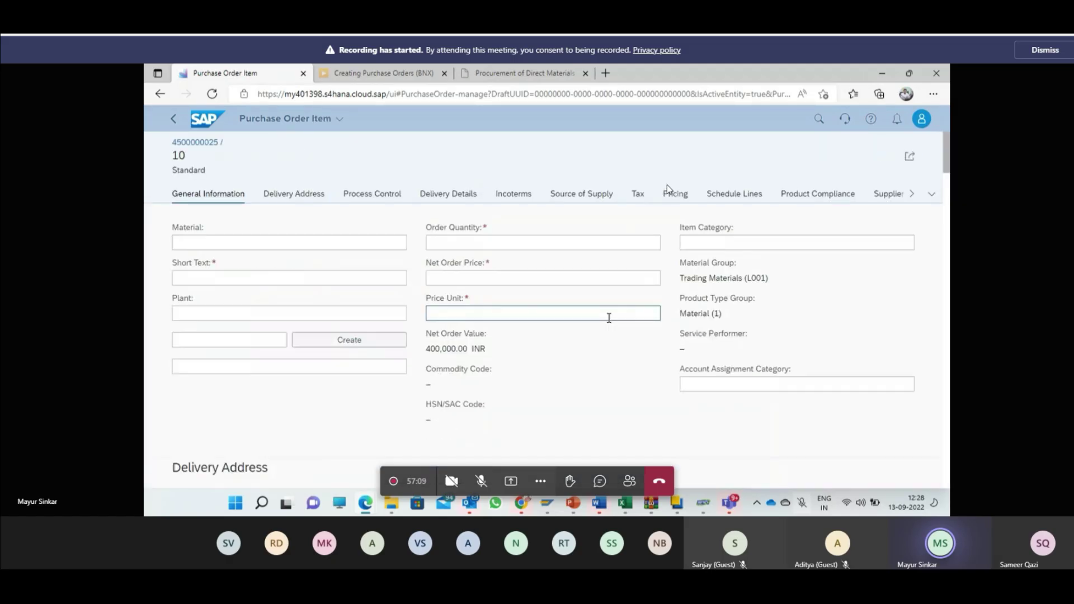
scroll(455, 333, down, 2)
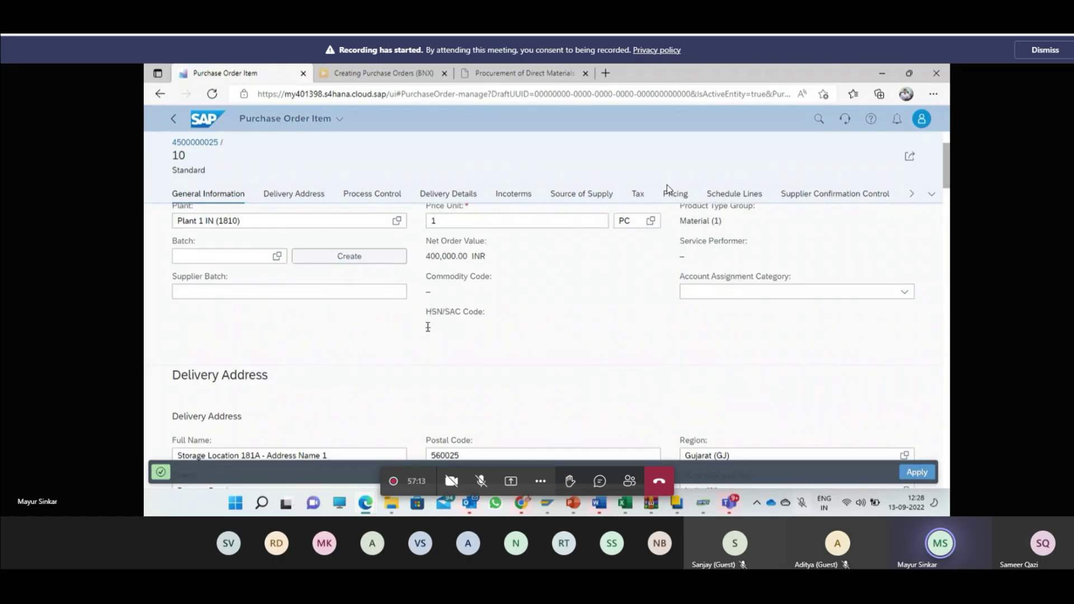
scroll(475, 329, down, 5)
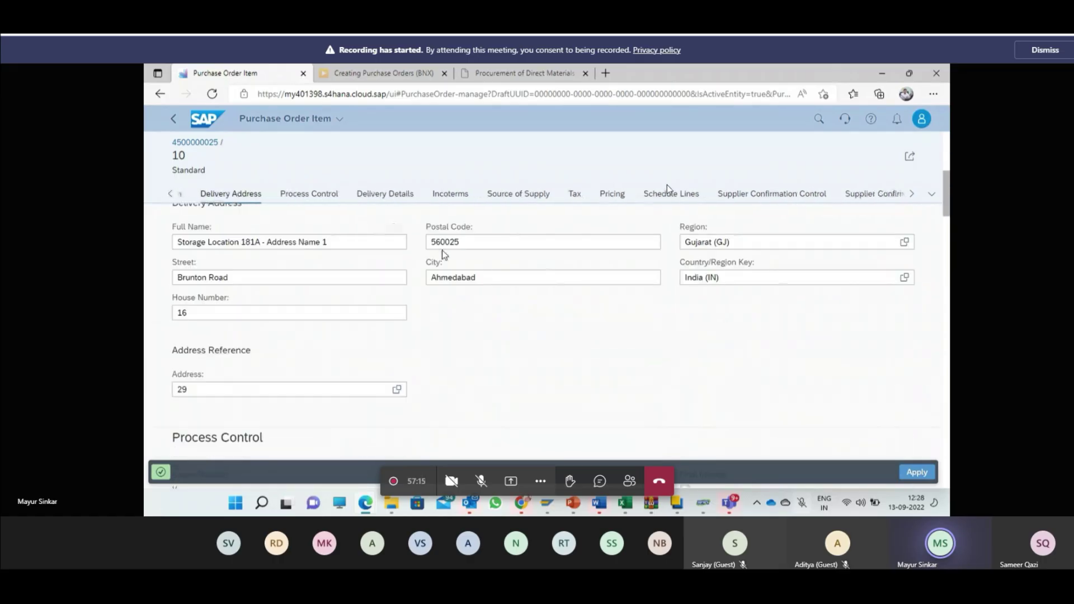
scroll(503, 359, down, 1)
scroll(502, 360, down, 2)
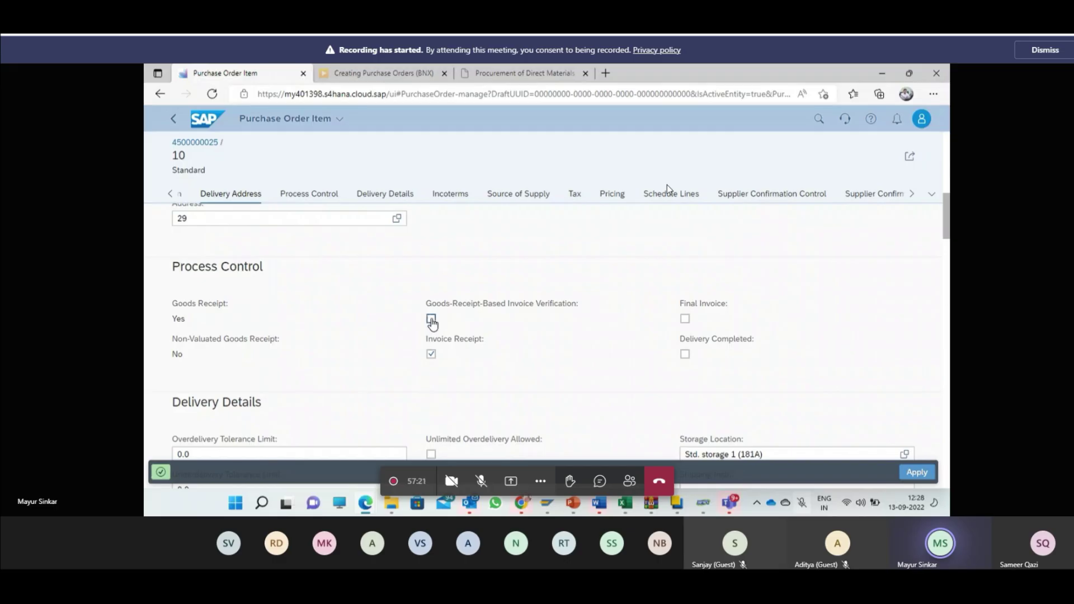
scroll(612, 349, down, 2)
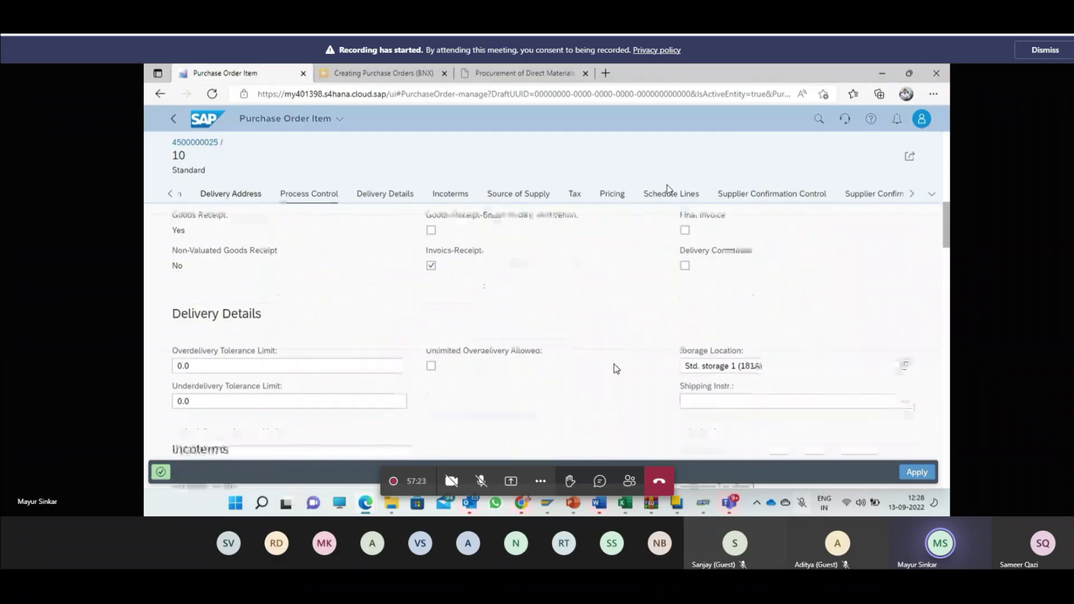
scroll(615, 367, down, 5)
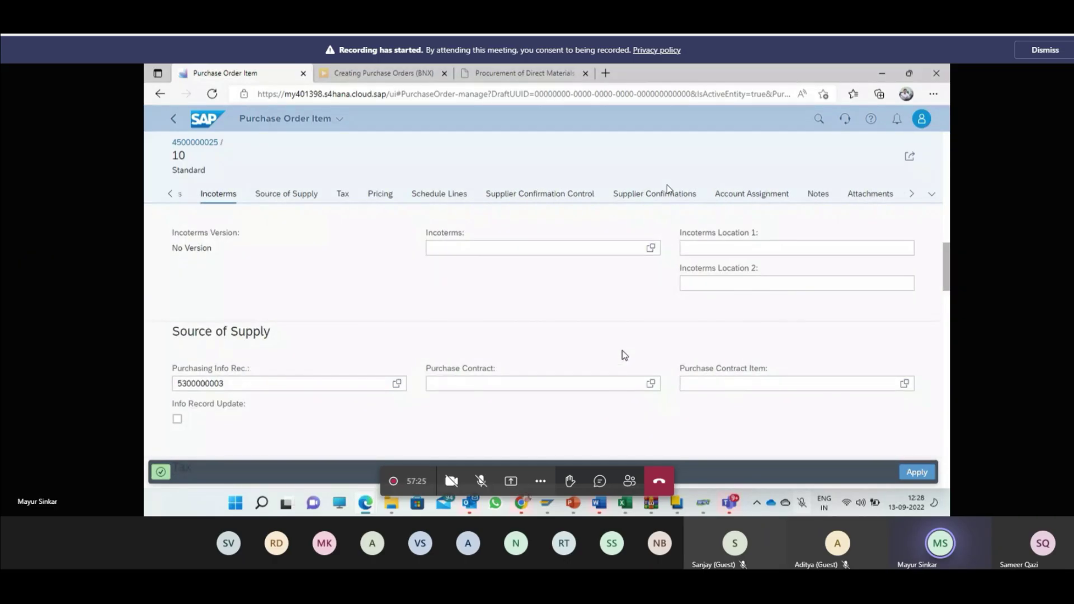
scroll(655, 341, down, 4)
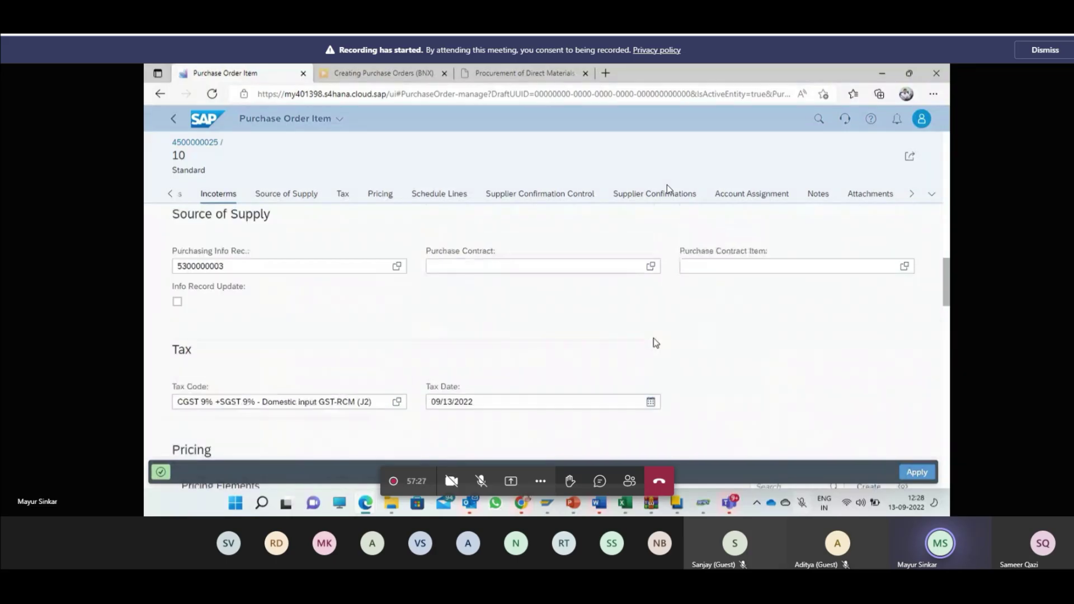
scroll(654, 341, down, 3)
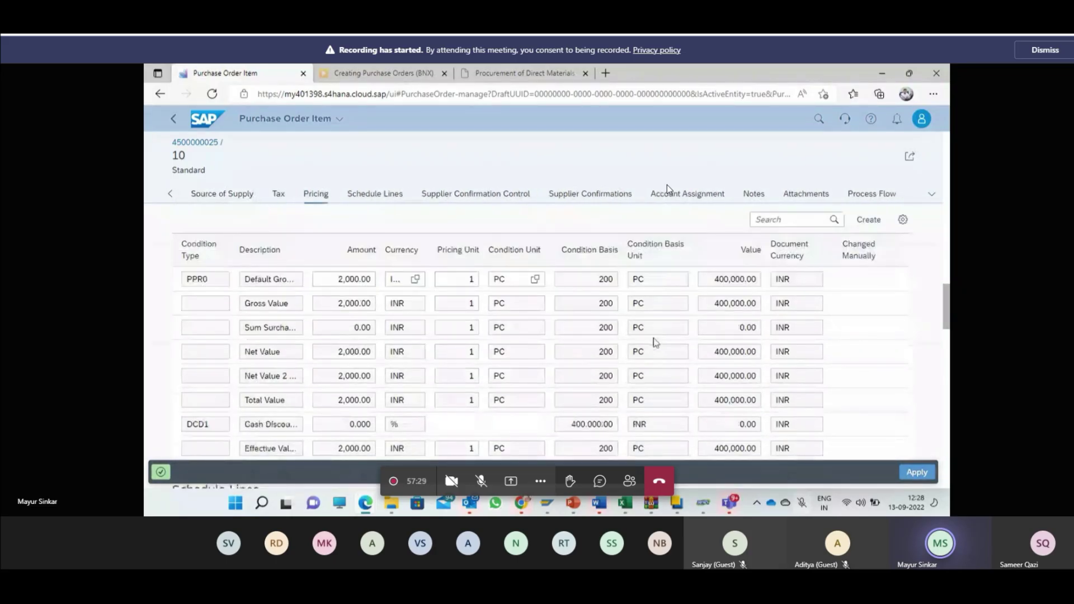
click(339, 274)
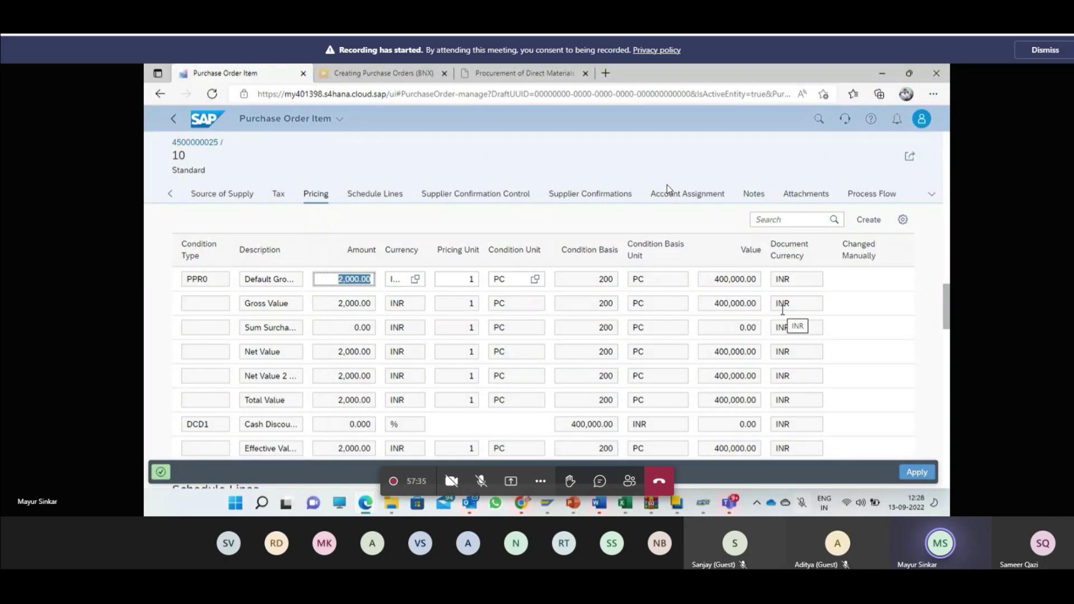
click(868, 219)
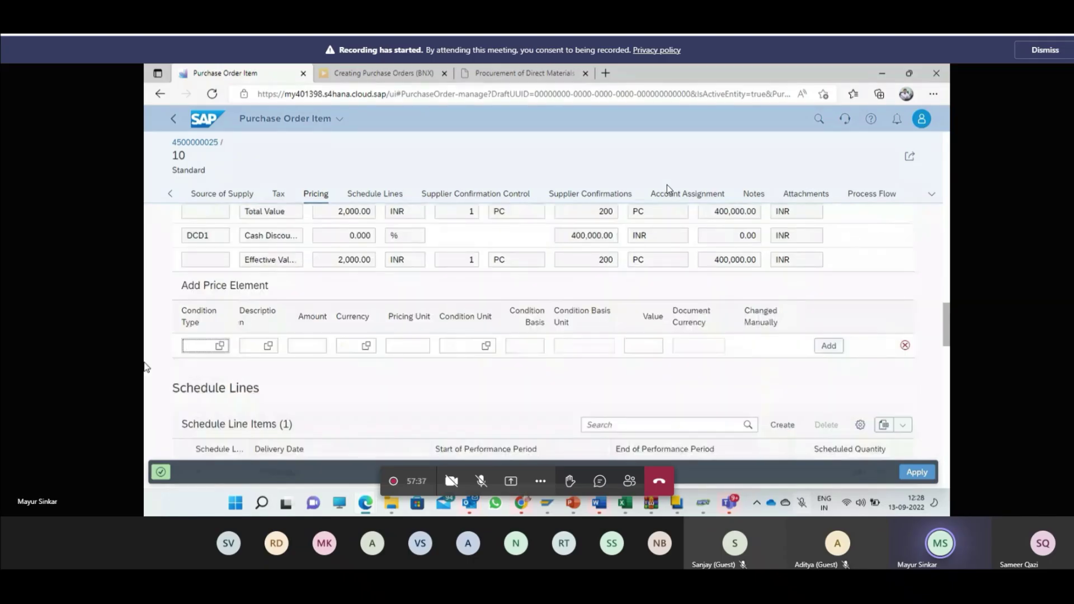
click(220, 346)
scroll(505, 340, down, 1)
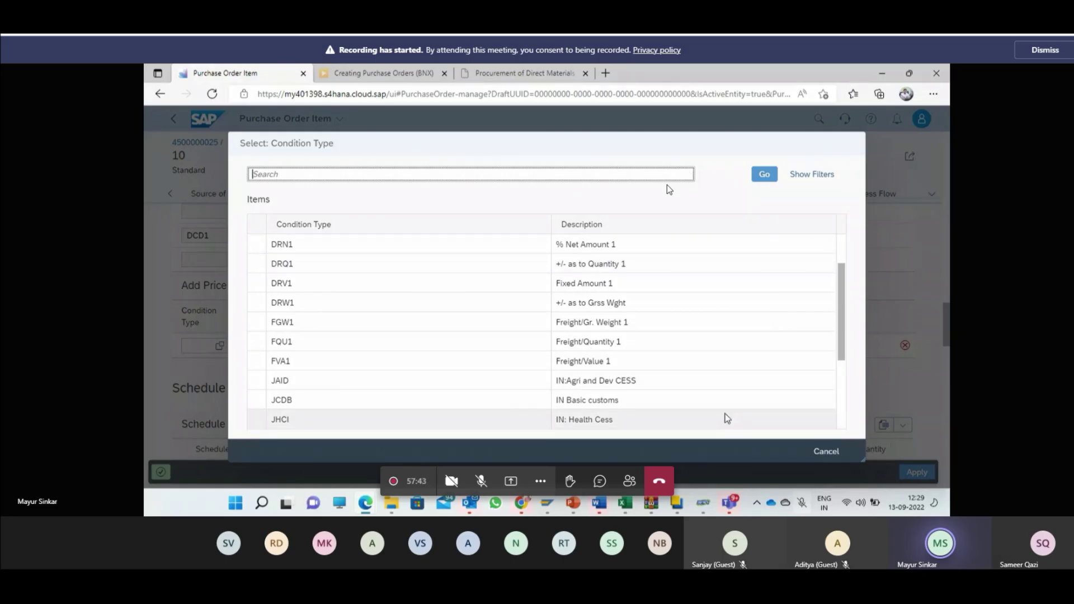
scroll(659, 362, down, 3)
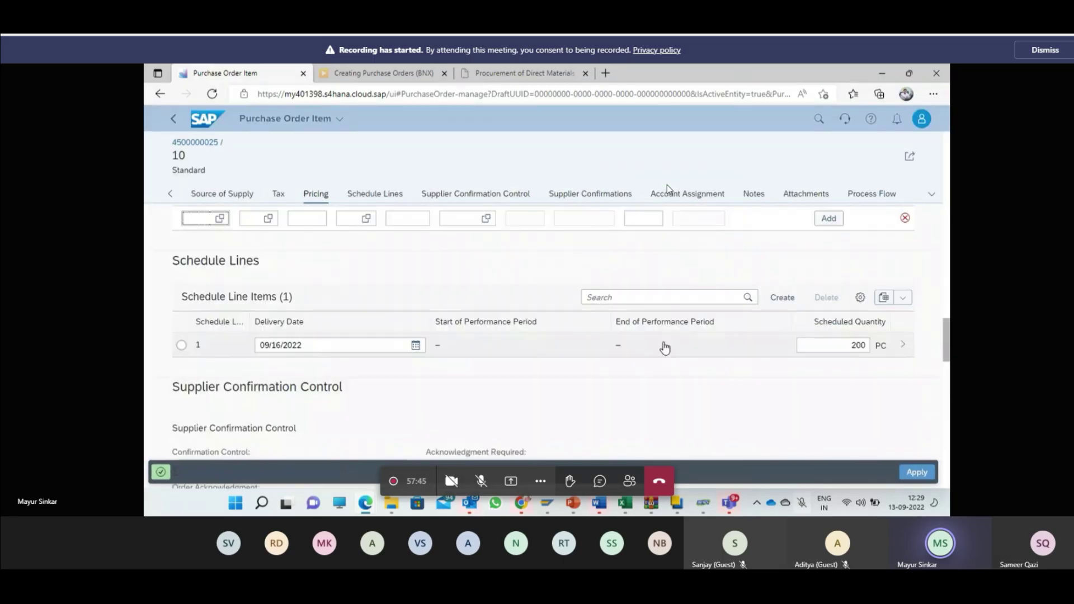
scroll(665, 346, down, 7)
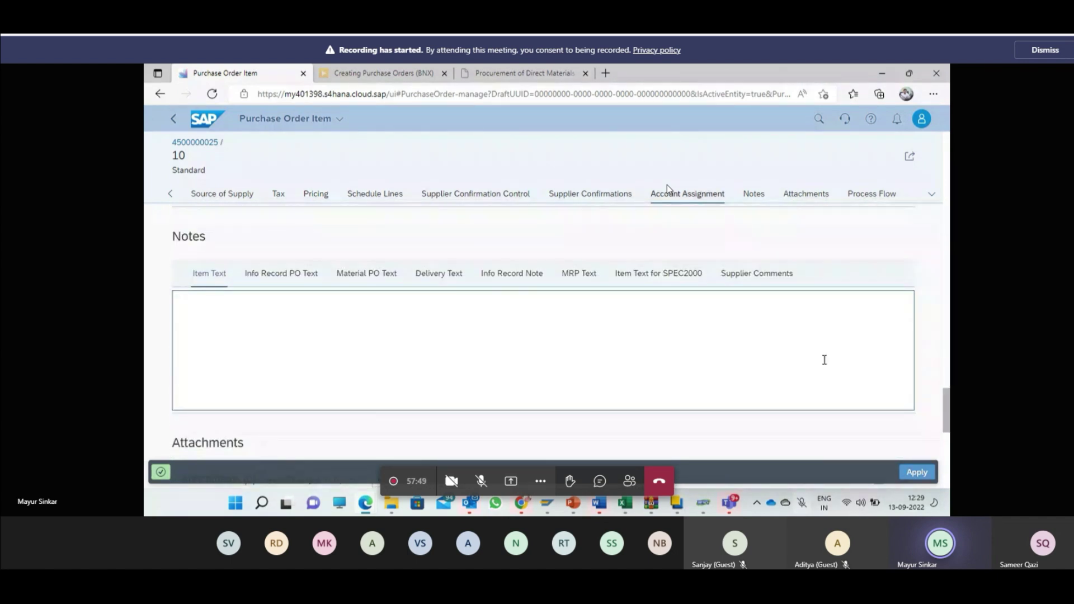
scroll(824, 363, down, 1)
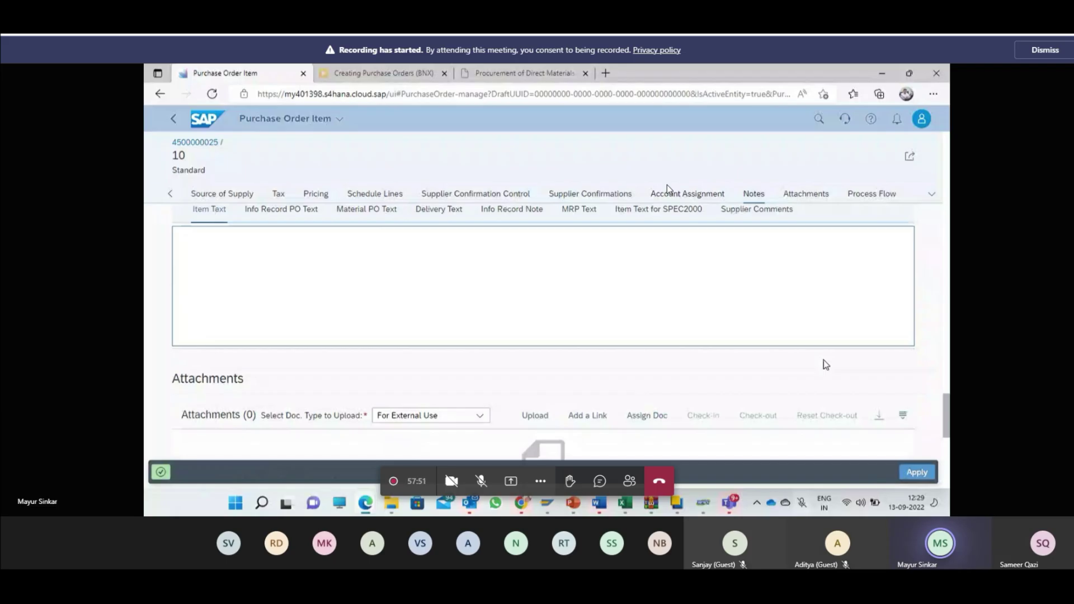
scroll(823, 362, down, 1)
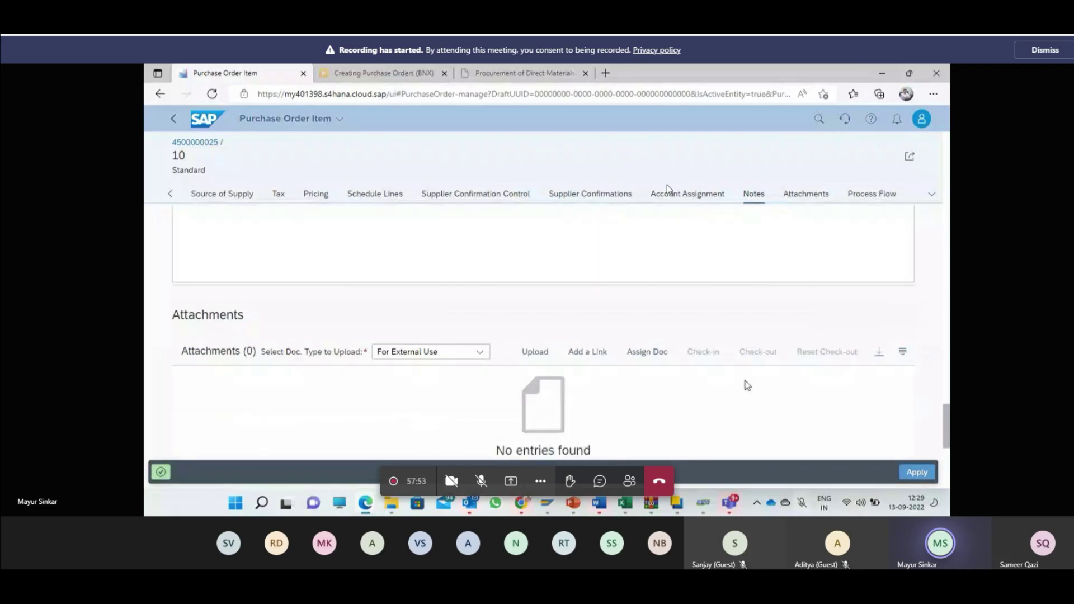
click(442, 351)
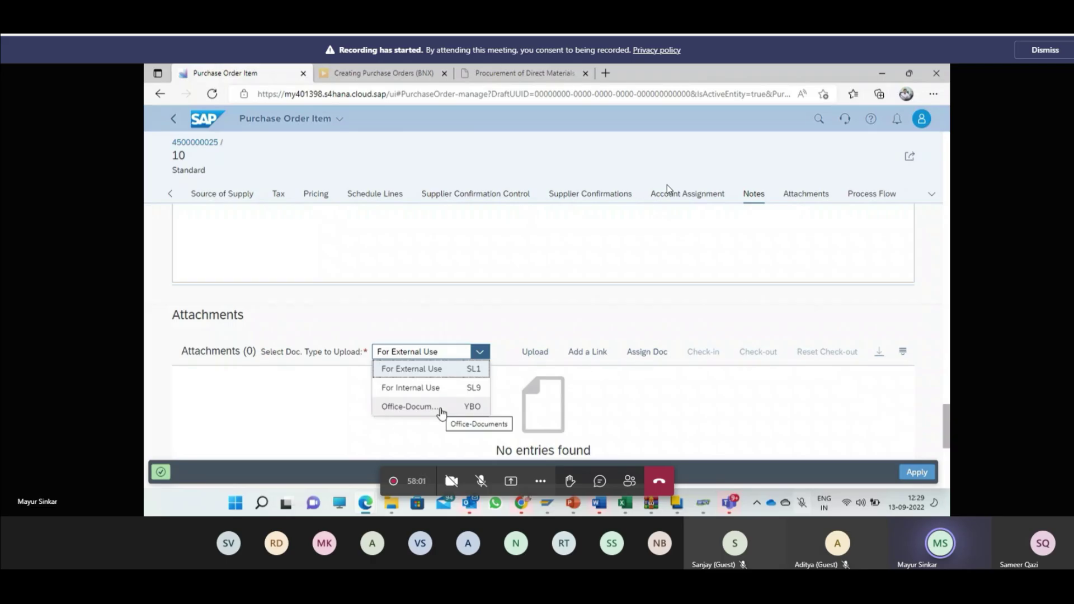
click(609, 421)
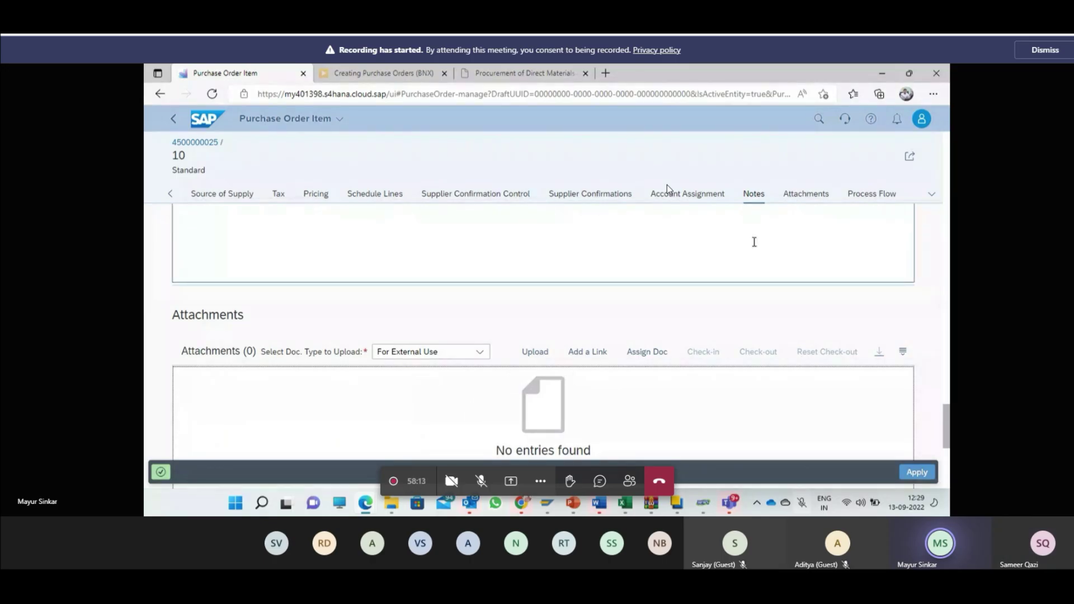
click(915, 473)
click(916, 472)
scroll(631, 303, down, 3)
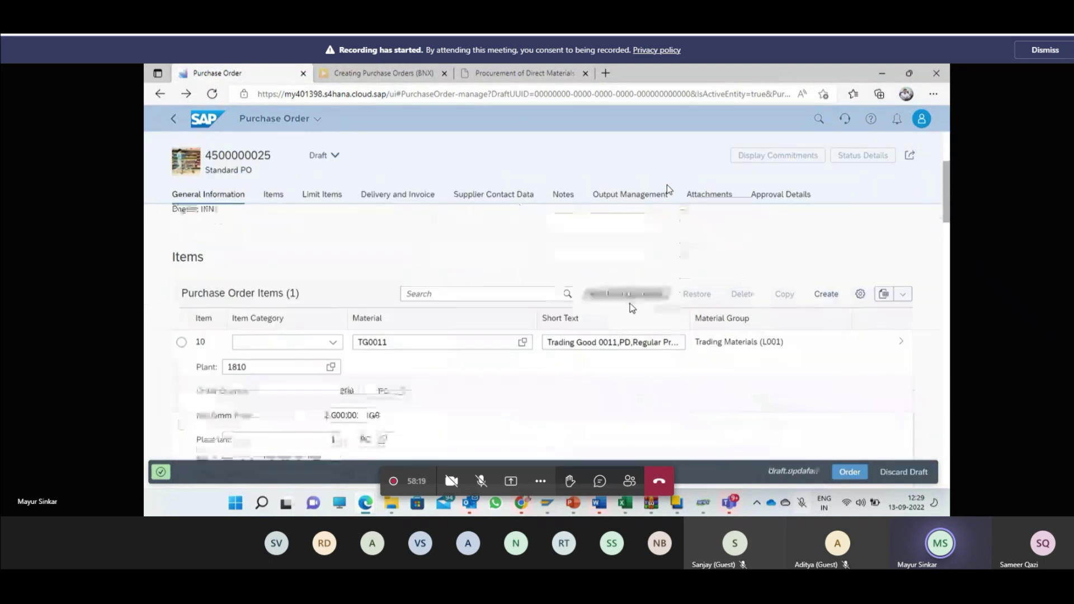
scroll(630, 306, down, 6)
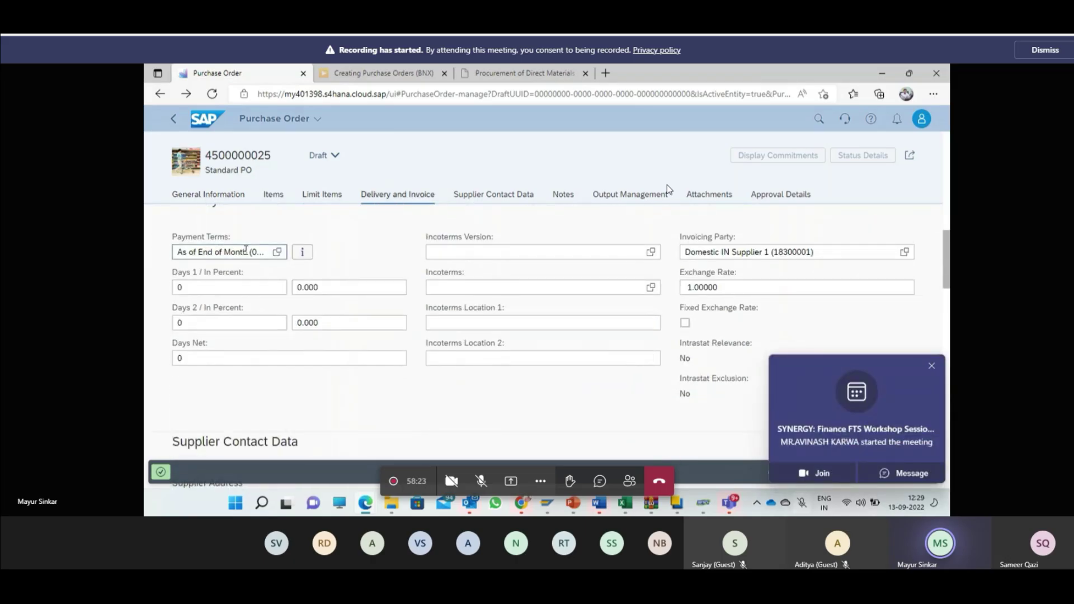
Step: Close the Teams meeting popups and review the order's output, attachments and approval sections
click(924, 366)
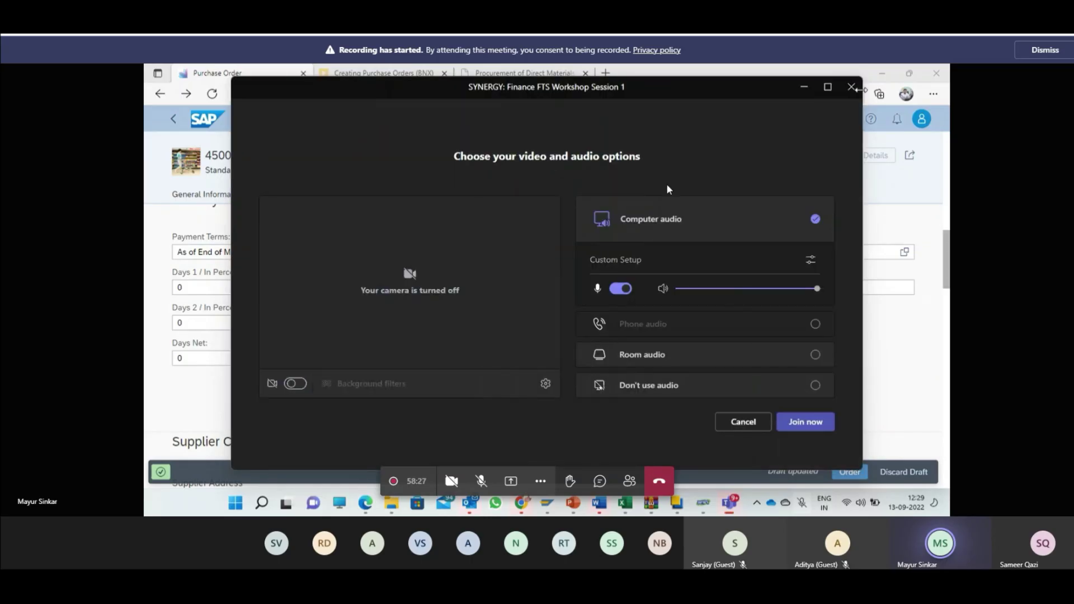
click(853, 86)
scroll(770, 331, down, 8)
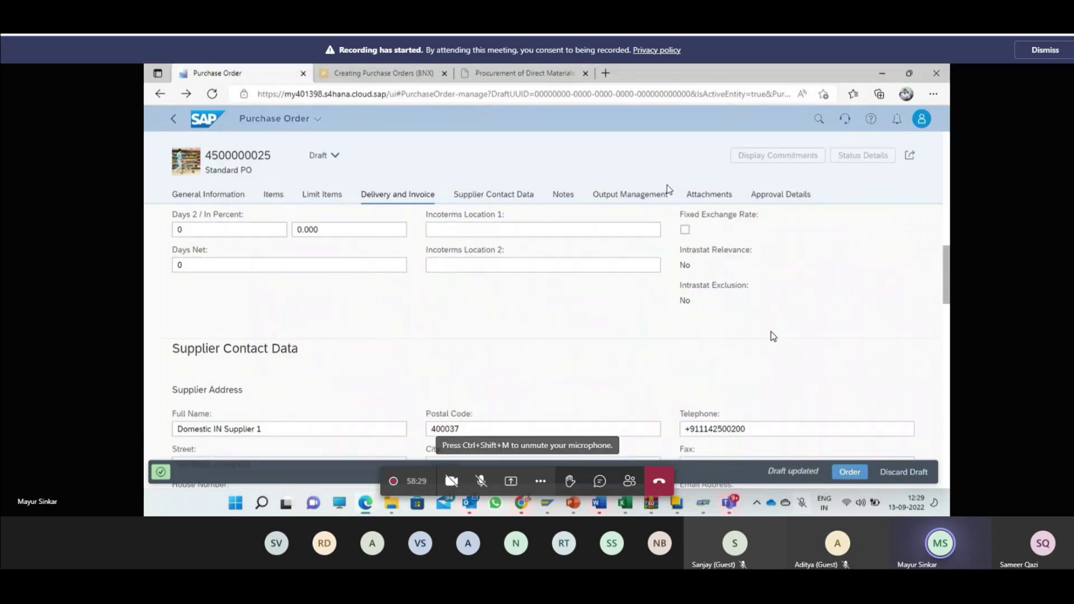
scroll(770, 337, down, 3)
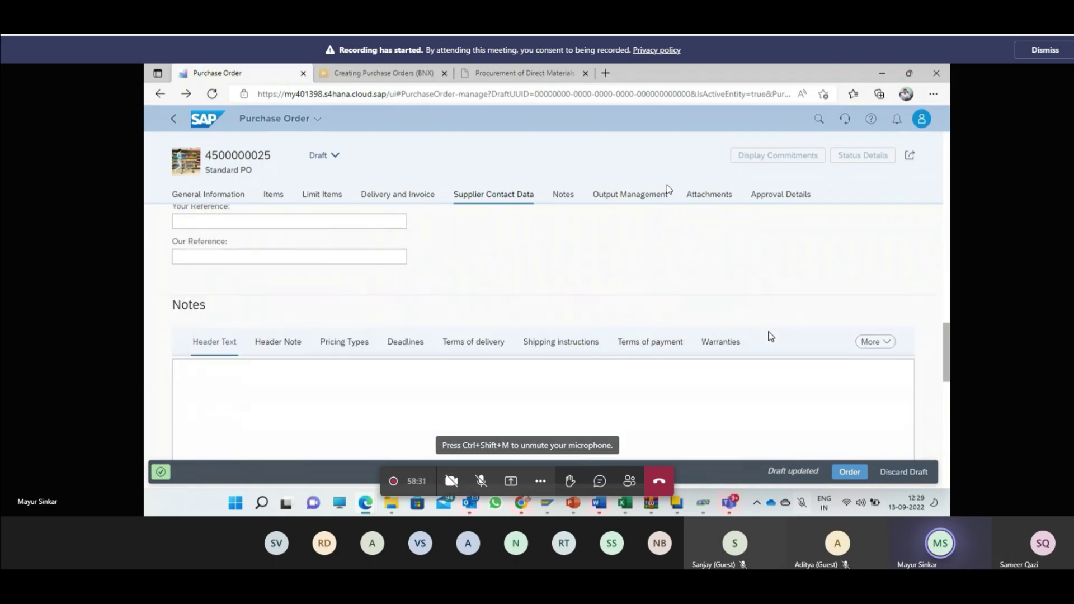
scroll(770, 336, down, 4)
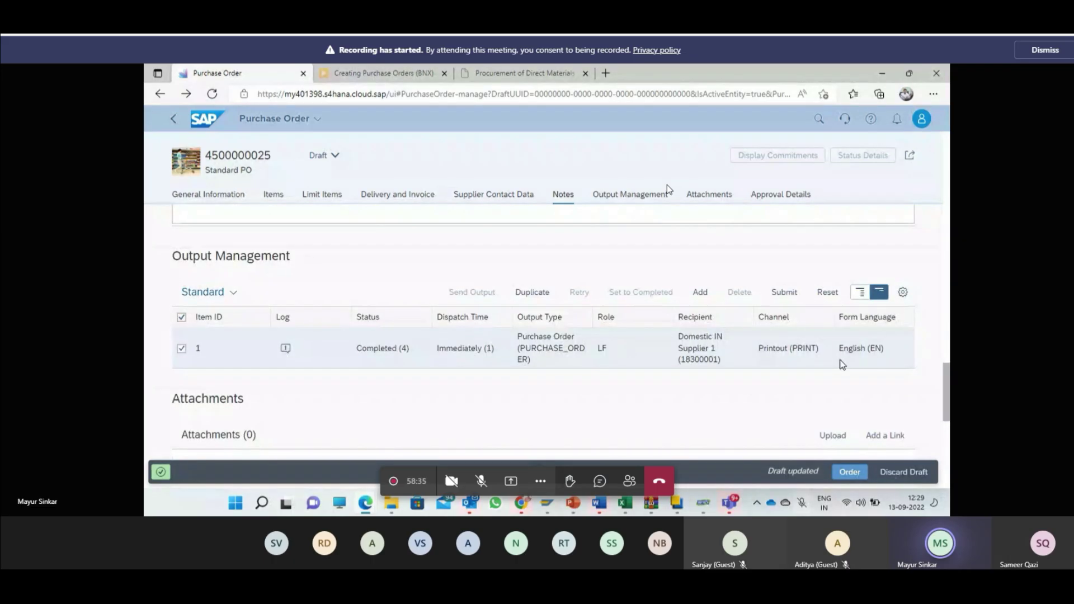
scroll(726, 358, down, 1)
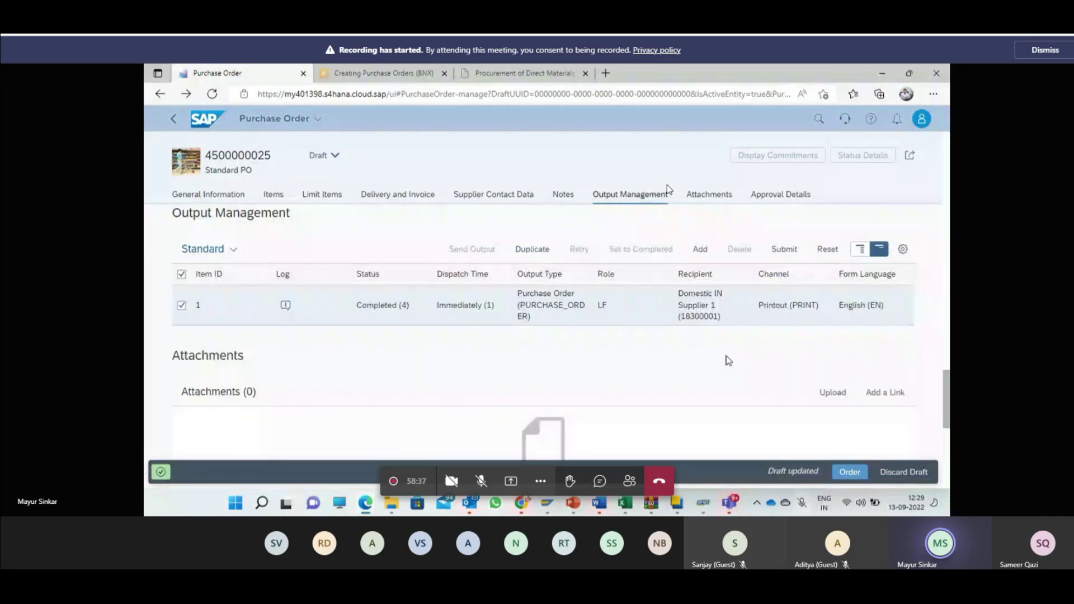
scroll(726, 356, down, 5)
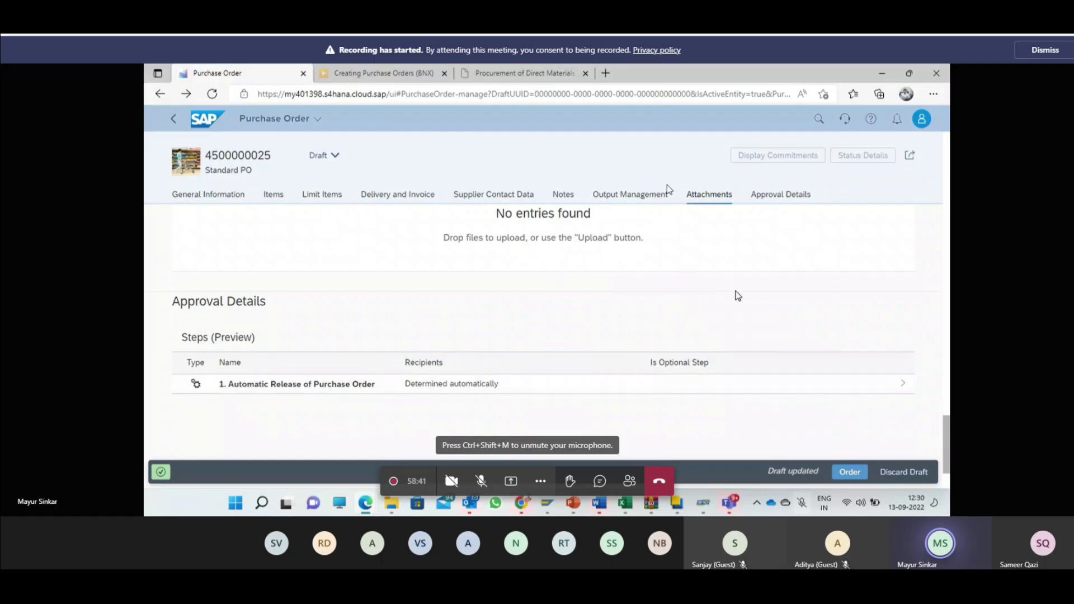
scroll(738, 302, up, 5)
scroll(738, 307, up, 10)
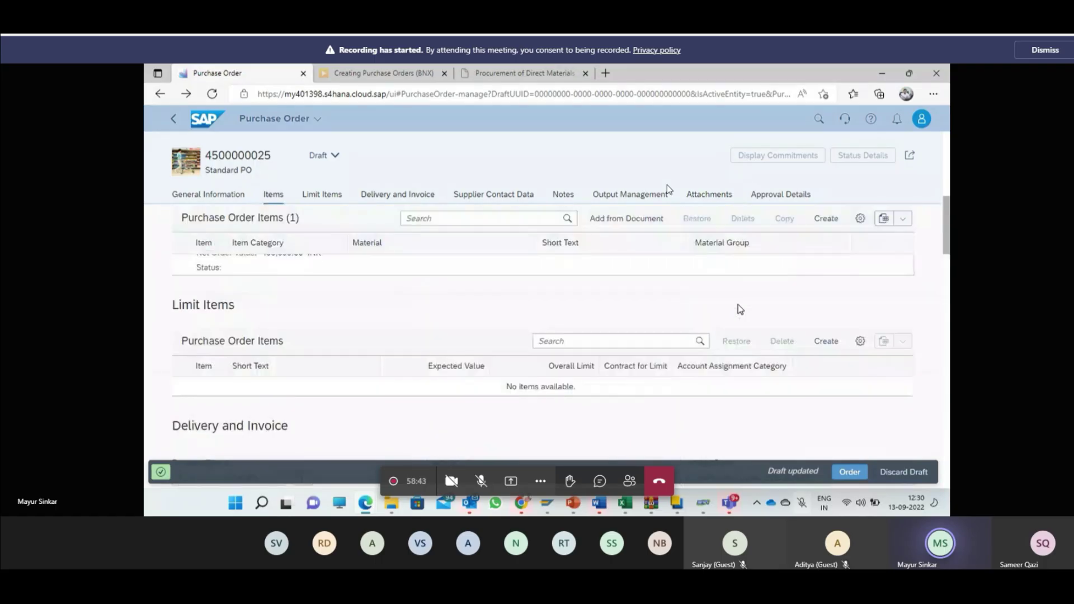
click(849, 472)
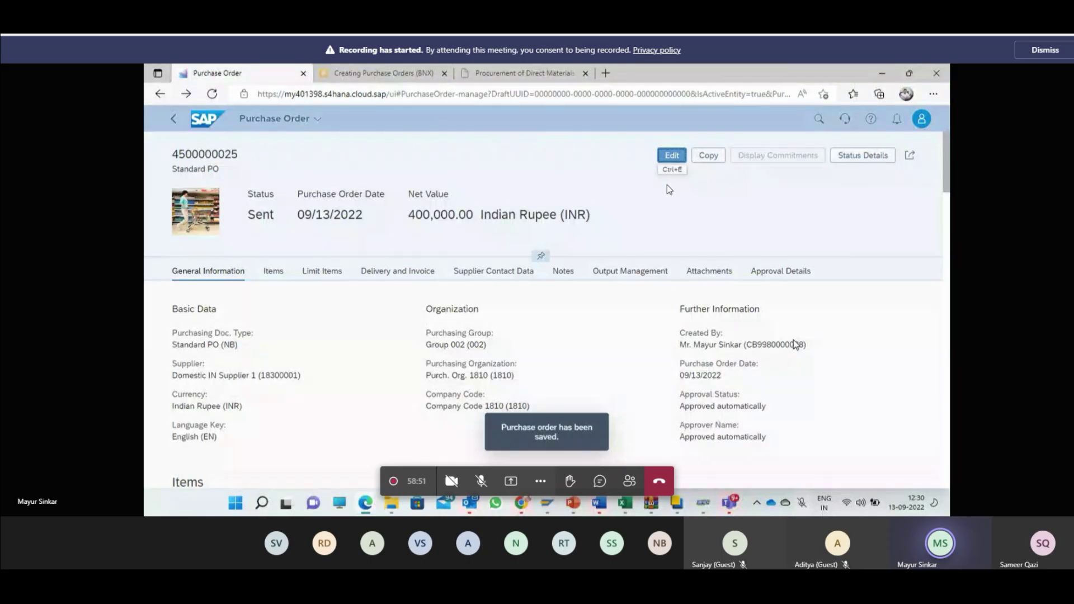
scroll(793, 340, down, 6)
scroll(793, 340, down, 10)
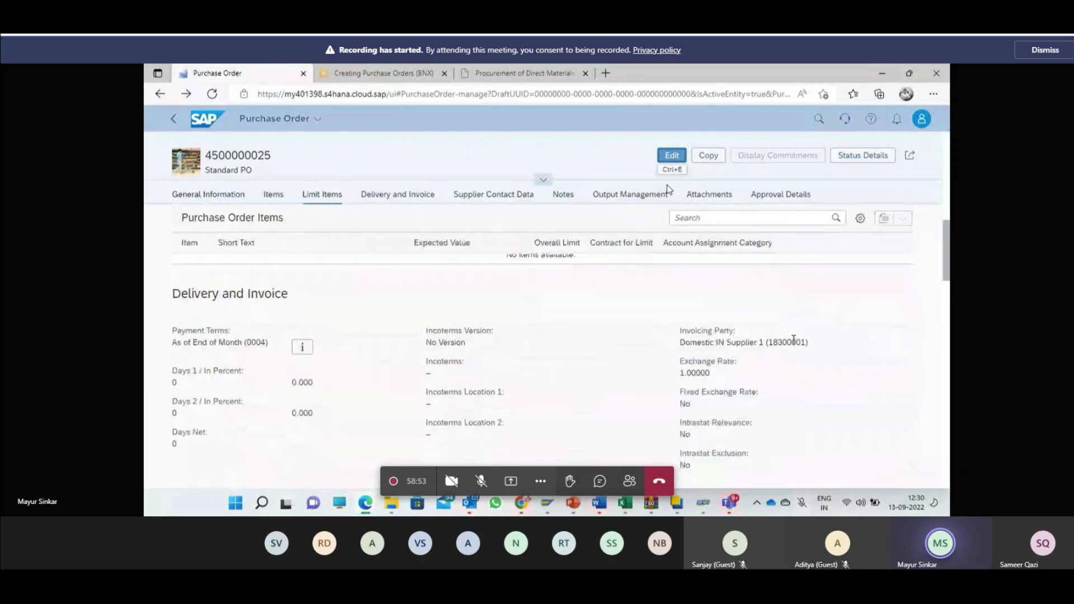
scroll(793, 339, down, 4)
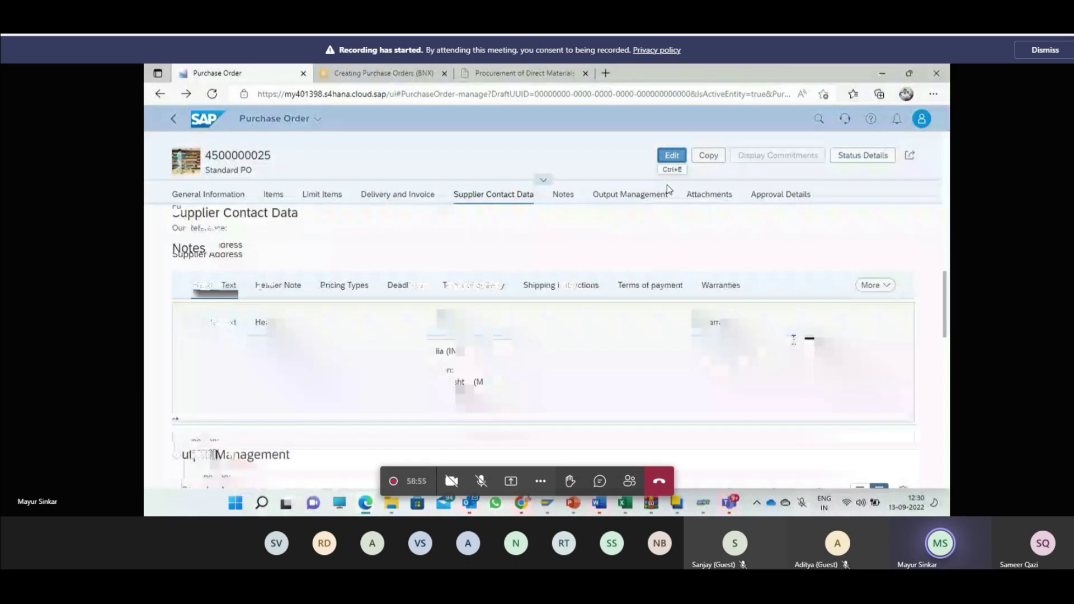
scroll(866, 406, down, 4)
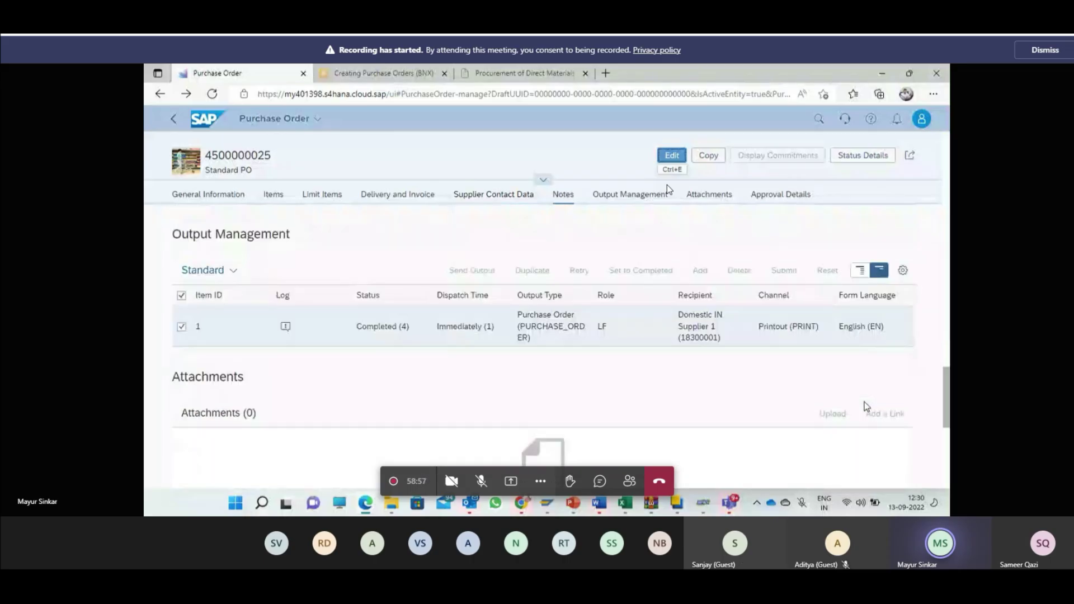
scroll(866, 407, down, 2)
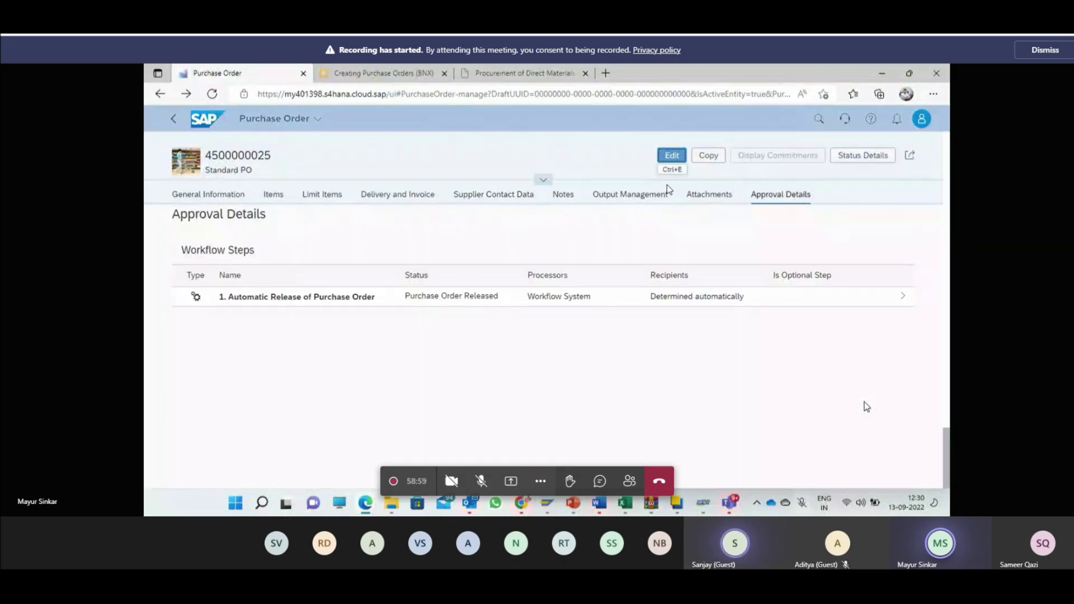
scroll(865, 407, up, 8)
scroll(866, 407, up, 6)
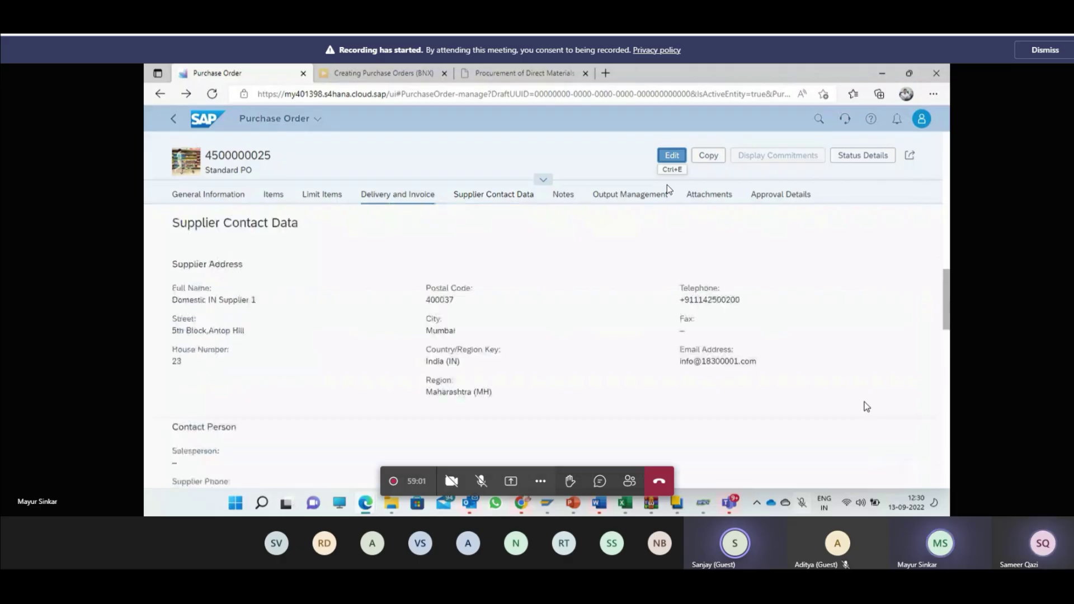
scroll(866, 406, up, 4)
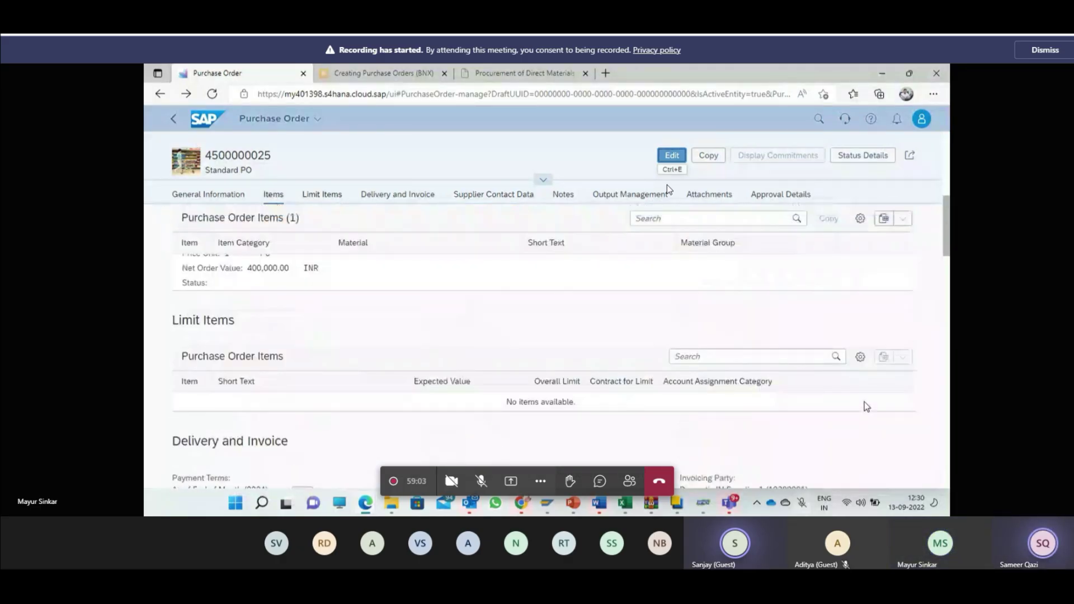
scroll(866, 408, up, 2)
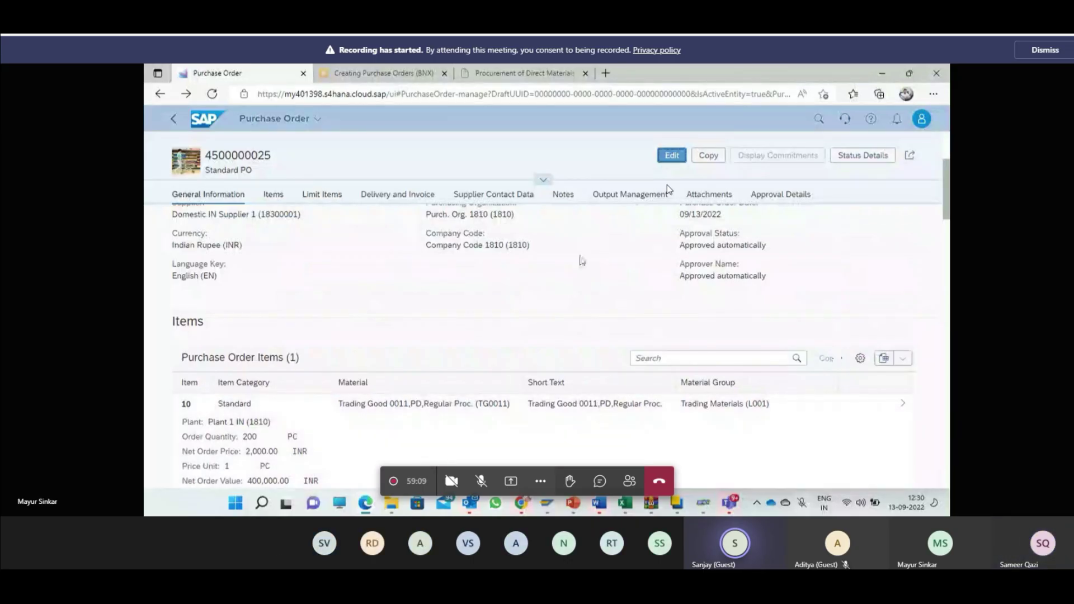
scroll(580, 258, up, 1)
scroll(579, 258, up, 2)
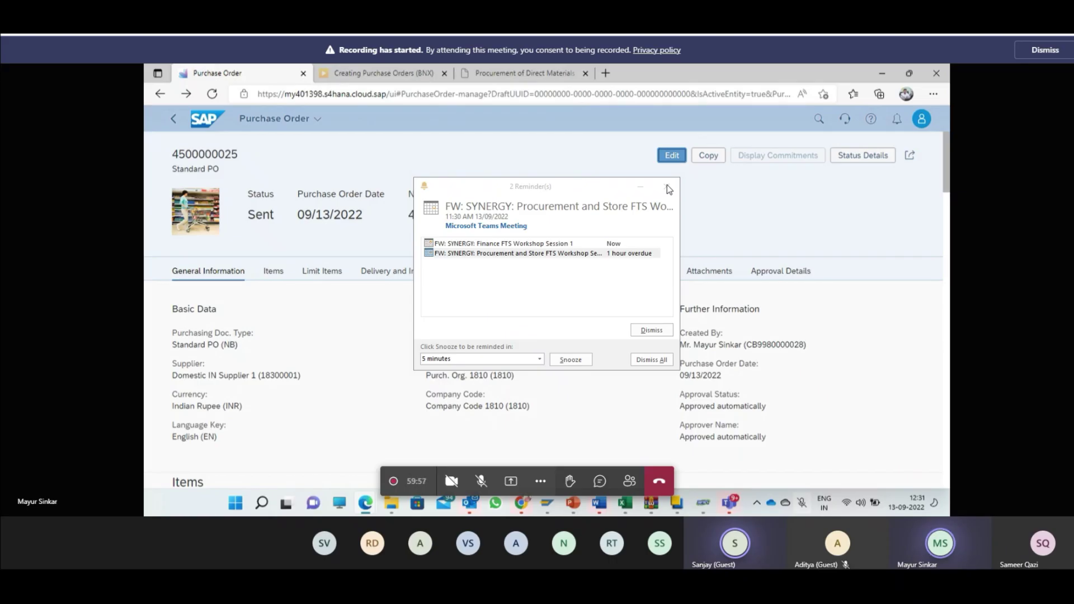
double_click(205, 155)
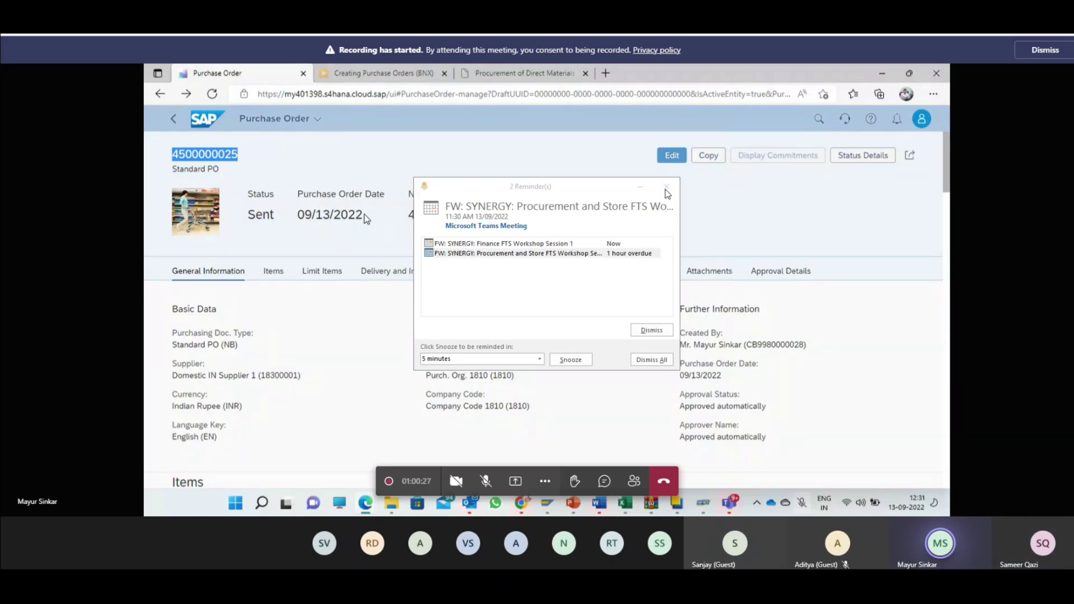
click(666, 187)
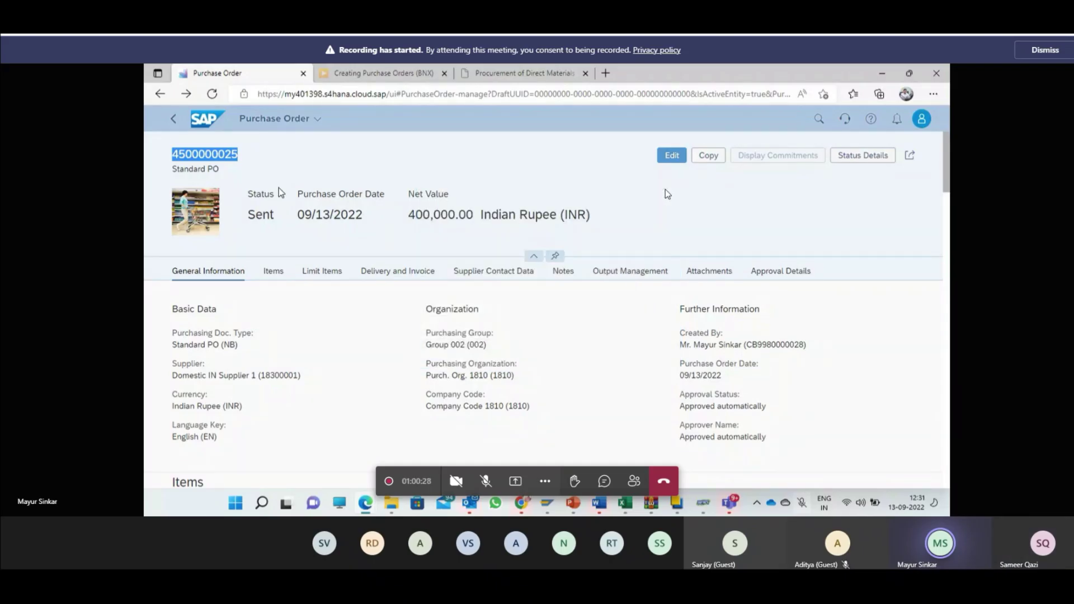
click(238, 157)
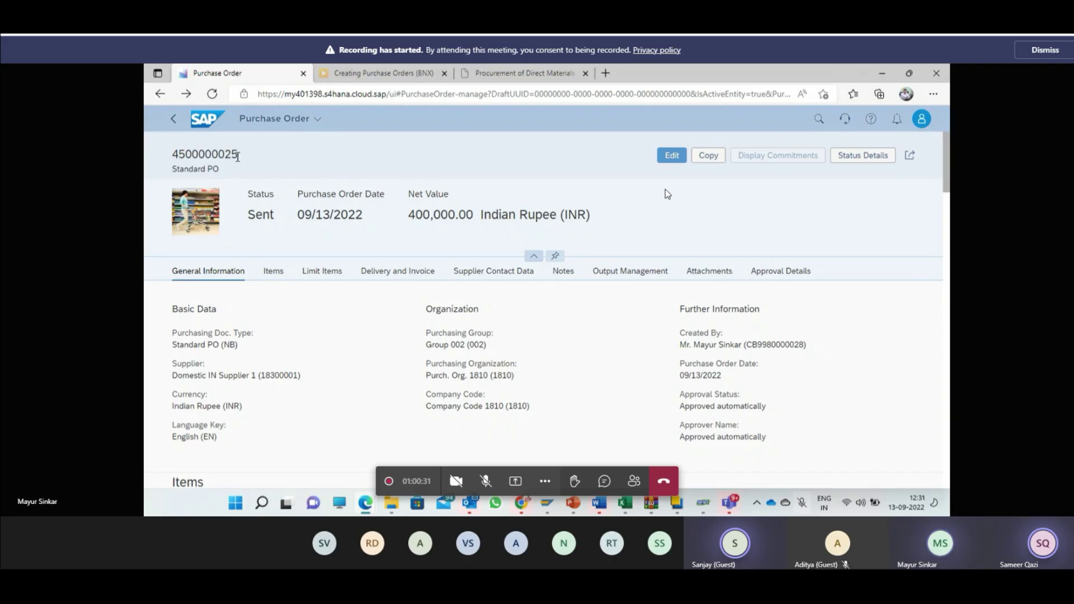
double_click(199, 156)
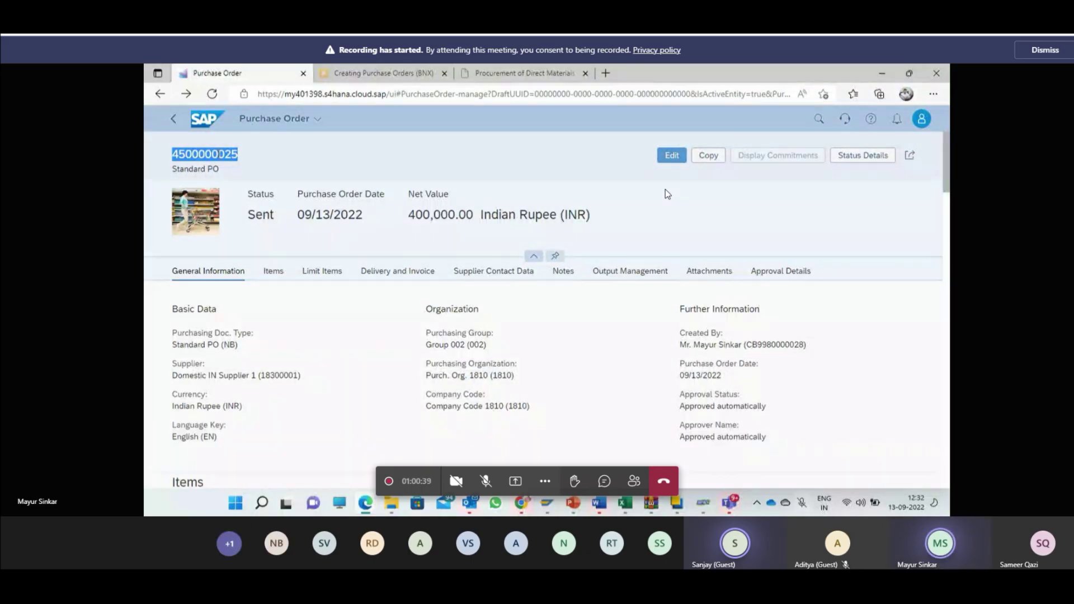
double_click(219, 155)
key(ctrl+c)
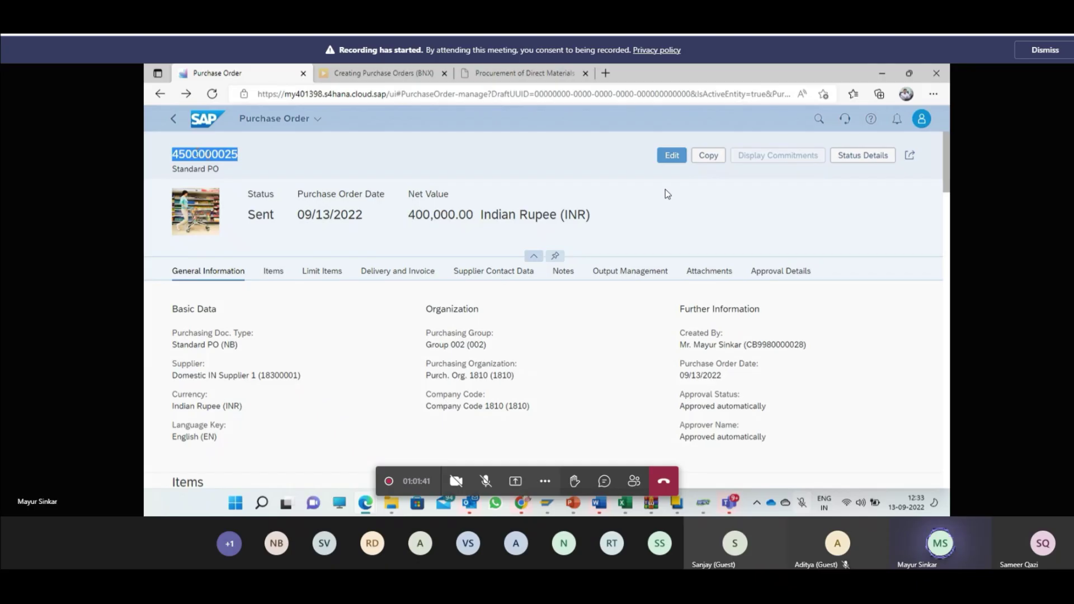
click(175, 120)
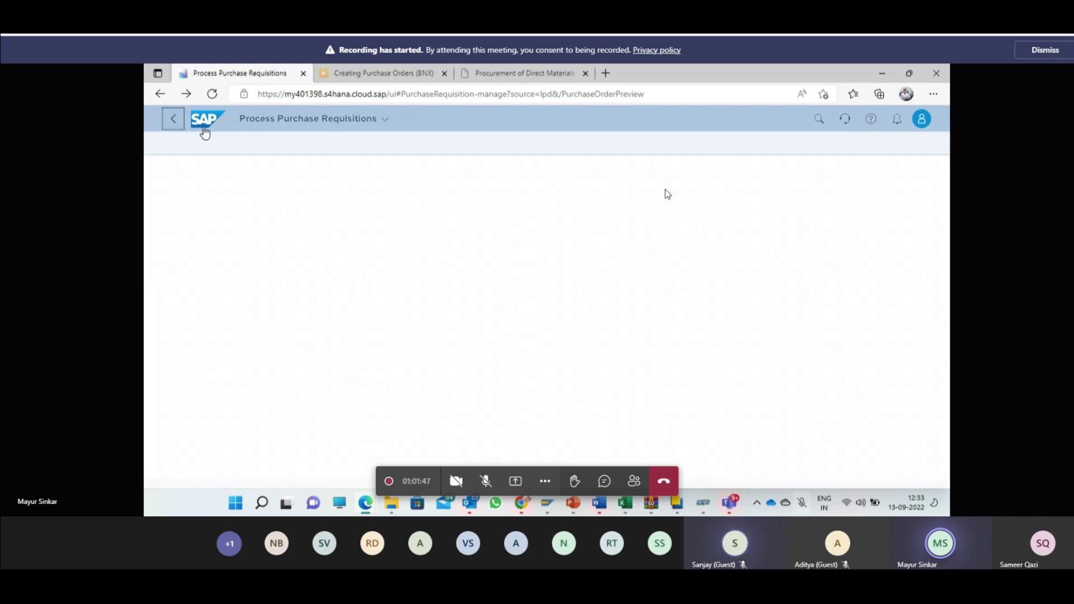
click(205, 120)
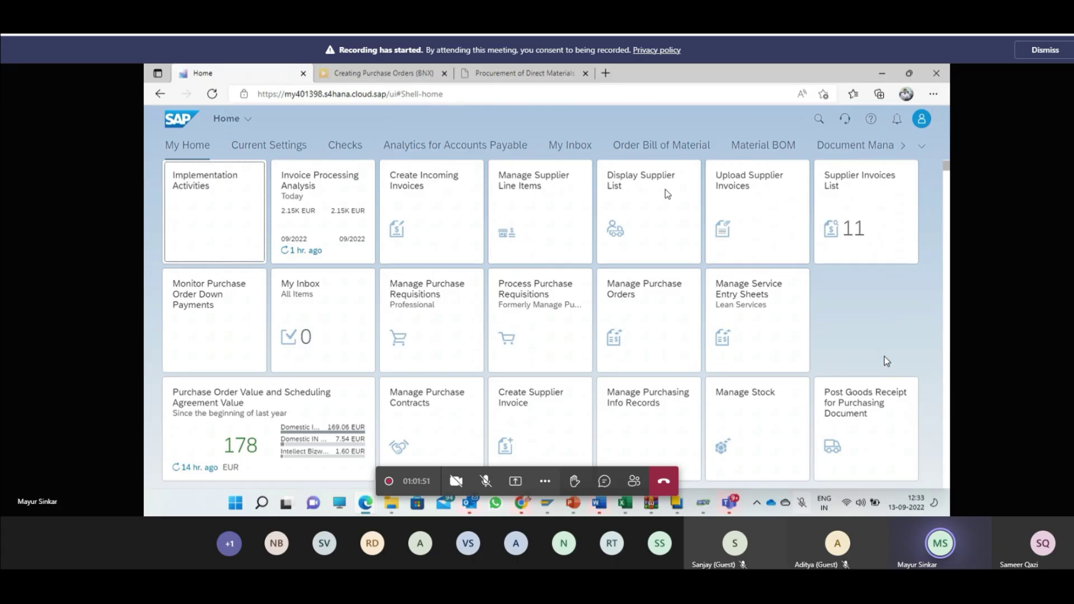
scroll(886, 335, down, 1)
click(854, 401)
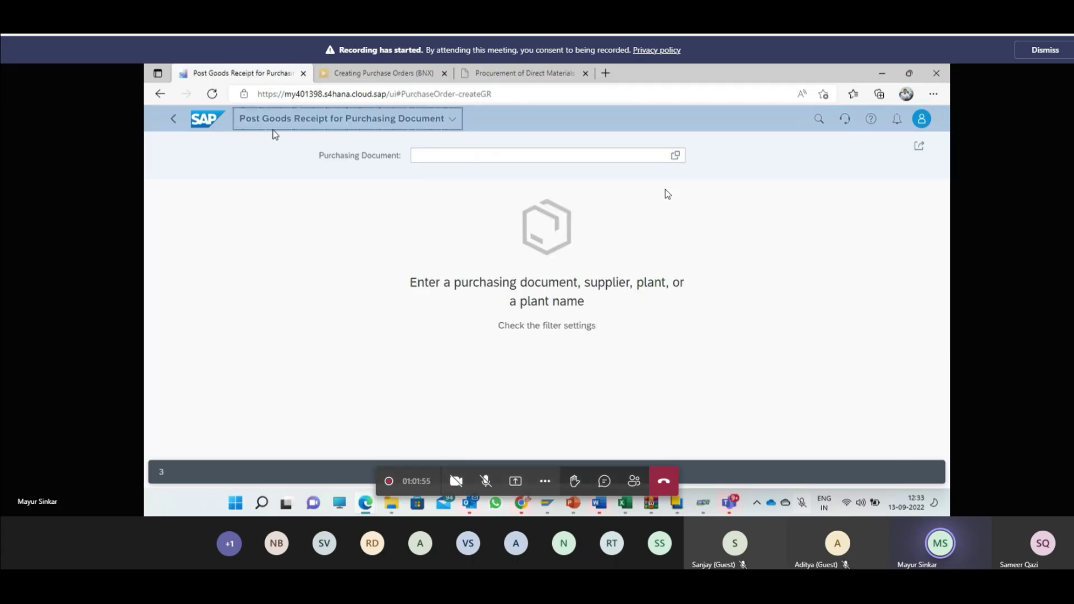
click(471, 156)
key(ctrl+v)
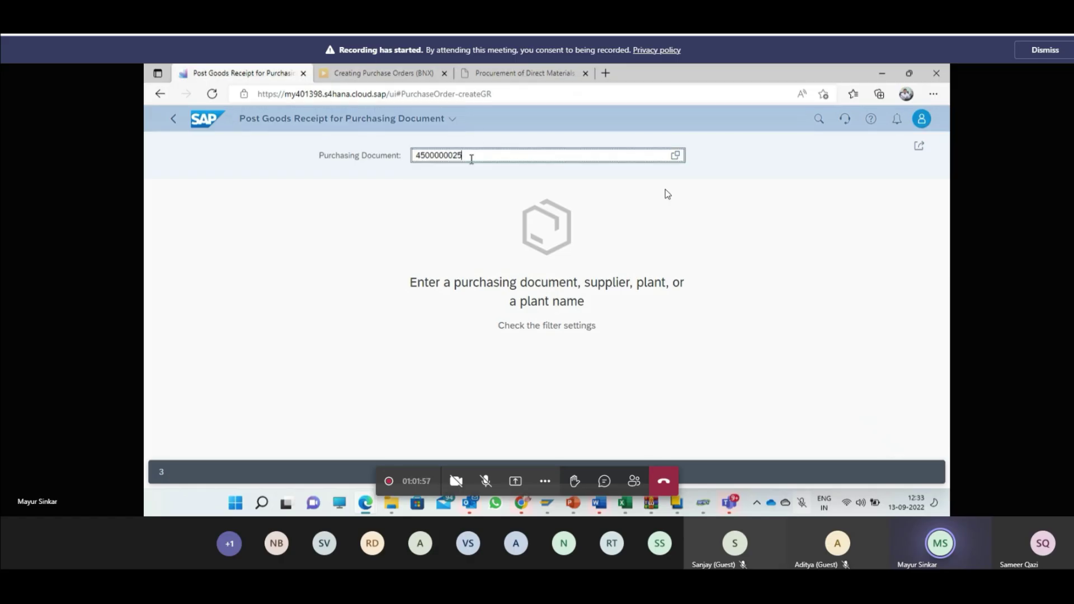
key(Return)
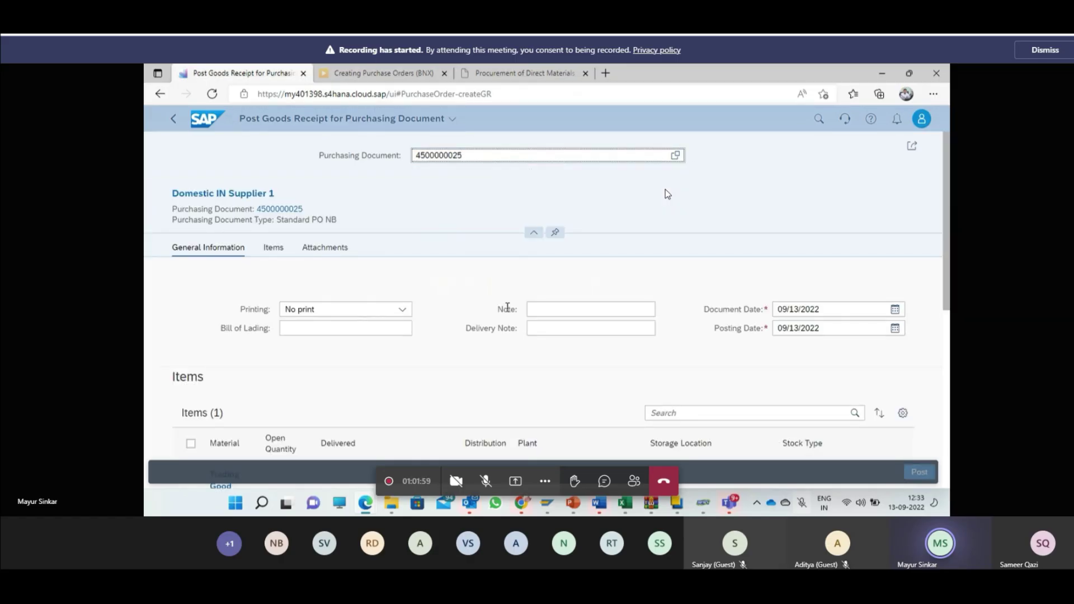
Step: Keep No print and enter delivery note 14 and bill of lading 16
click(401, 312)
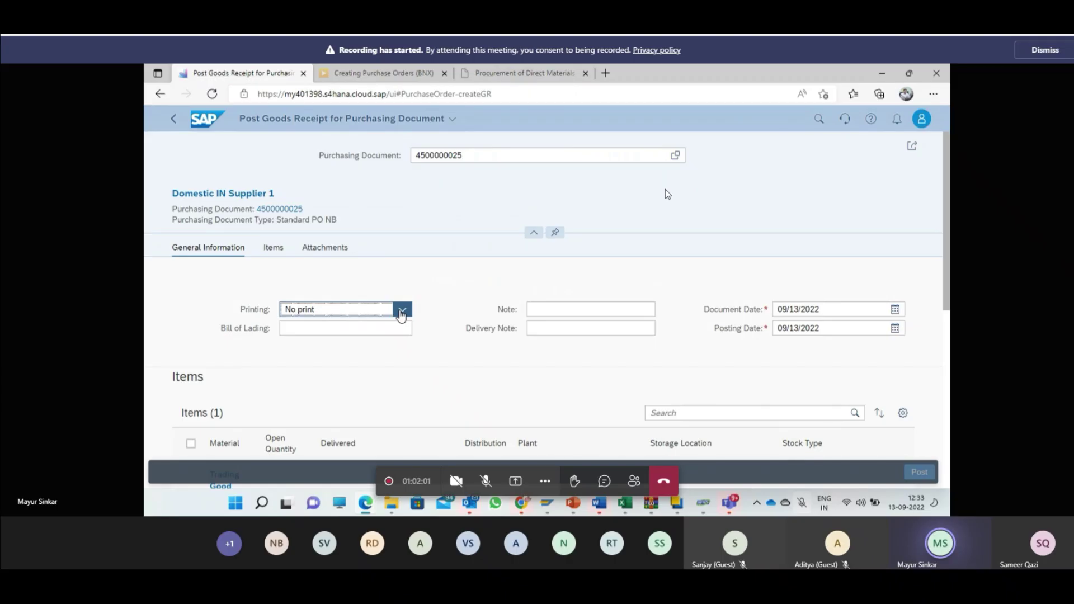
click(401, 311)
click(444, 307)
click(539, 309)
click(545, 330)
text(14)
click(341, 329)
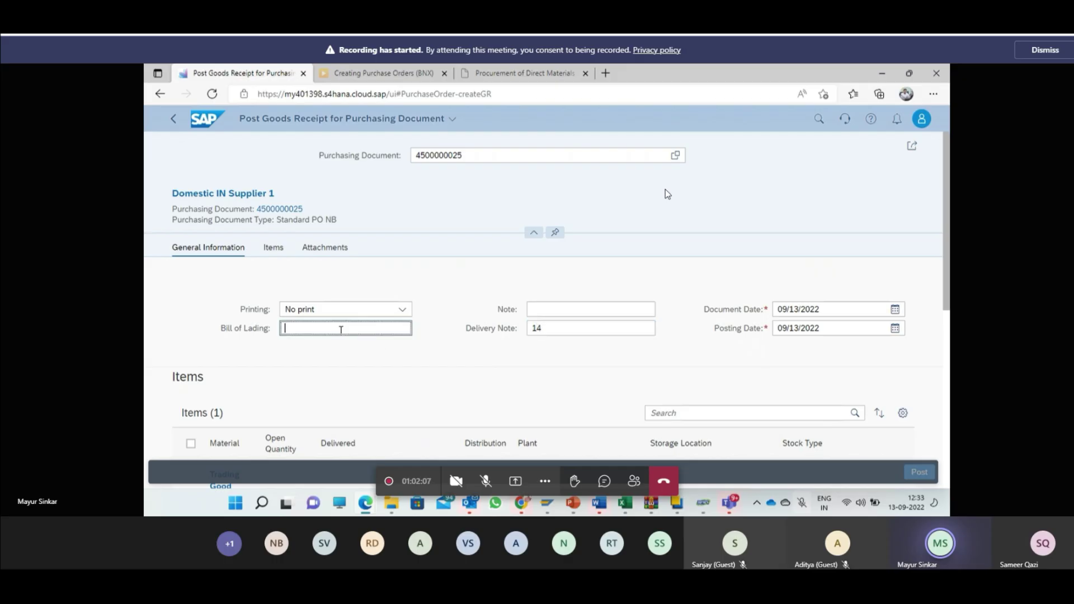
text(16)
click(798, 308)
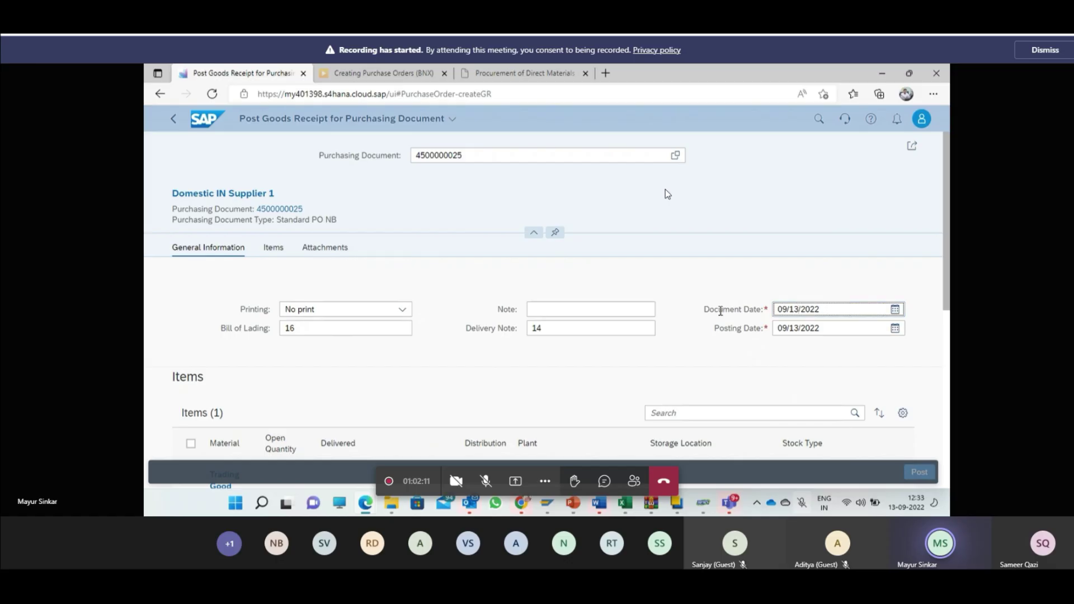
Step: Keep document and posting dates at 09/13/2022
click(893, 311)
click(893, 311)
click(893, 329)
click(844, 431)
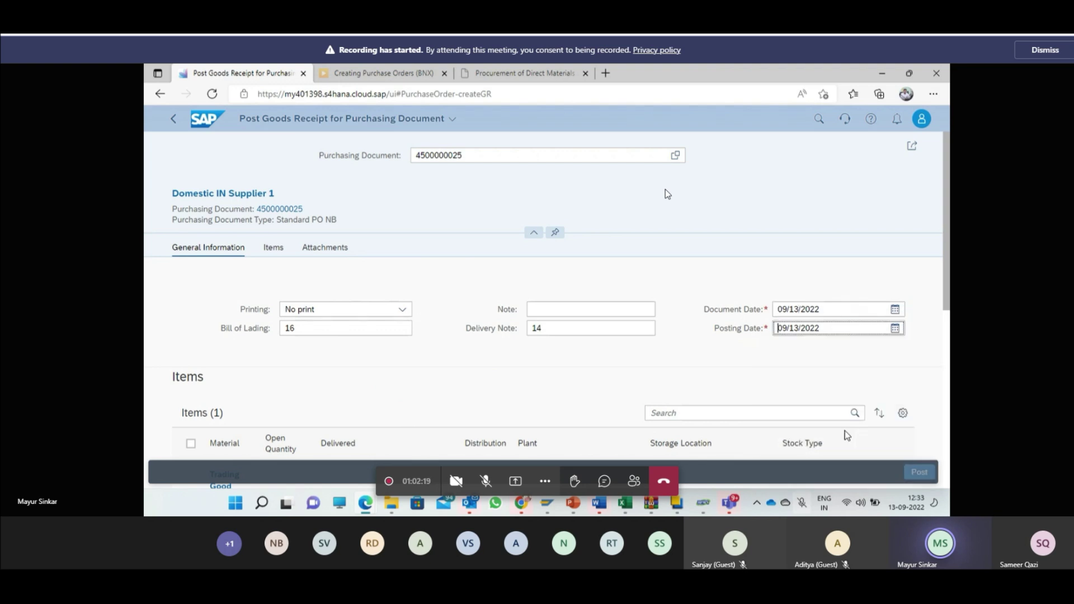
scroll(845, 430, down, 5)
Step: Change the Trading Good item's delivered quantity from 200 to 150, keeping storage location 181A
click(373, 364)
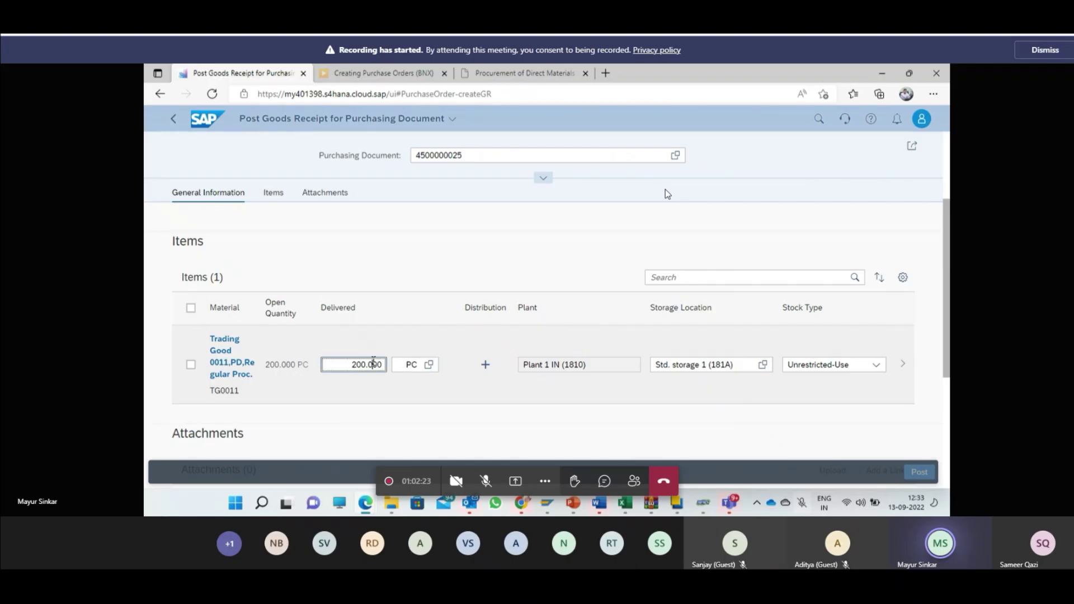
double_click(353, 365)
text(150)
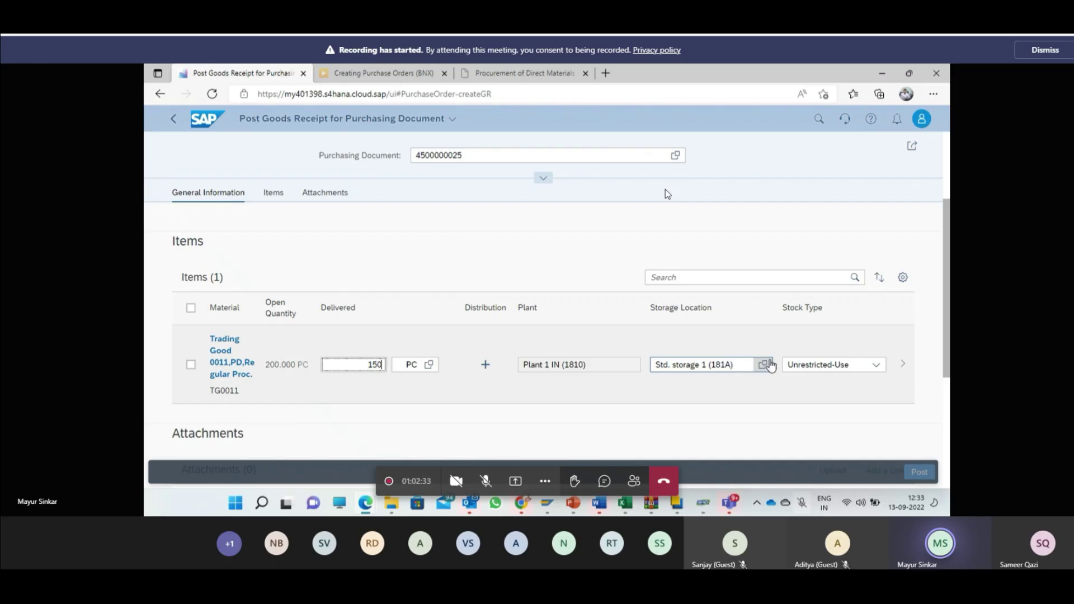
click(765, 364)
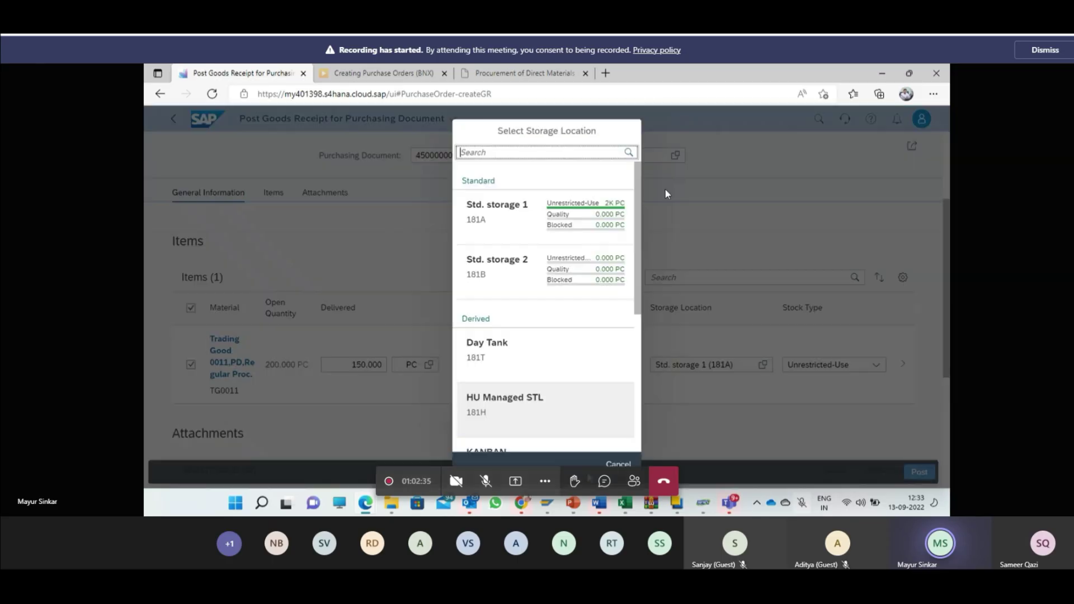
click(615, 468)
scroll(671, 386, down, 4)
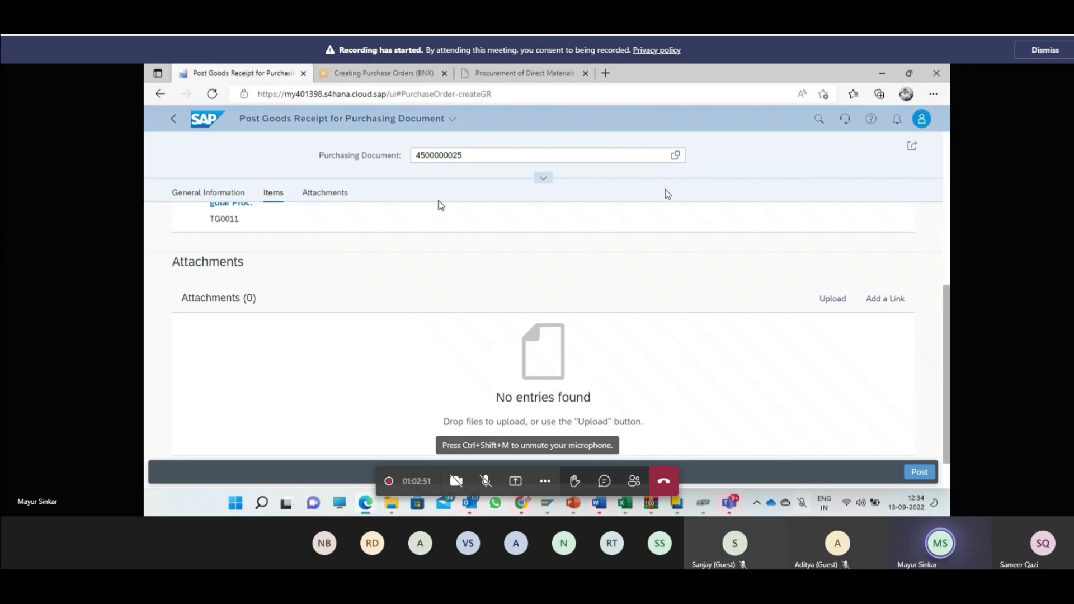
click(918, 472)
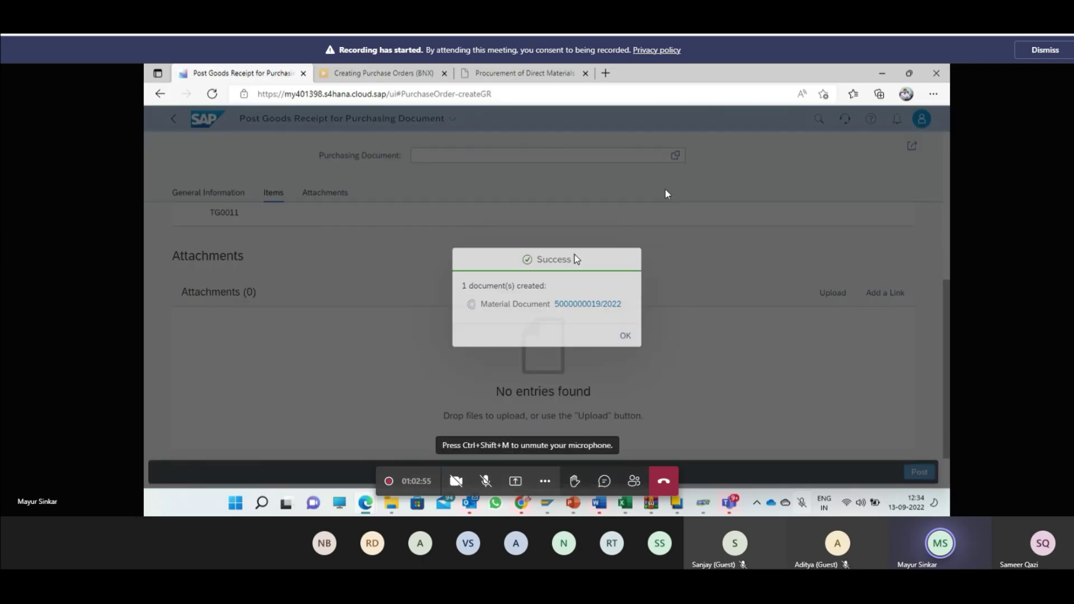
click(592, 303)
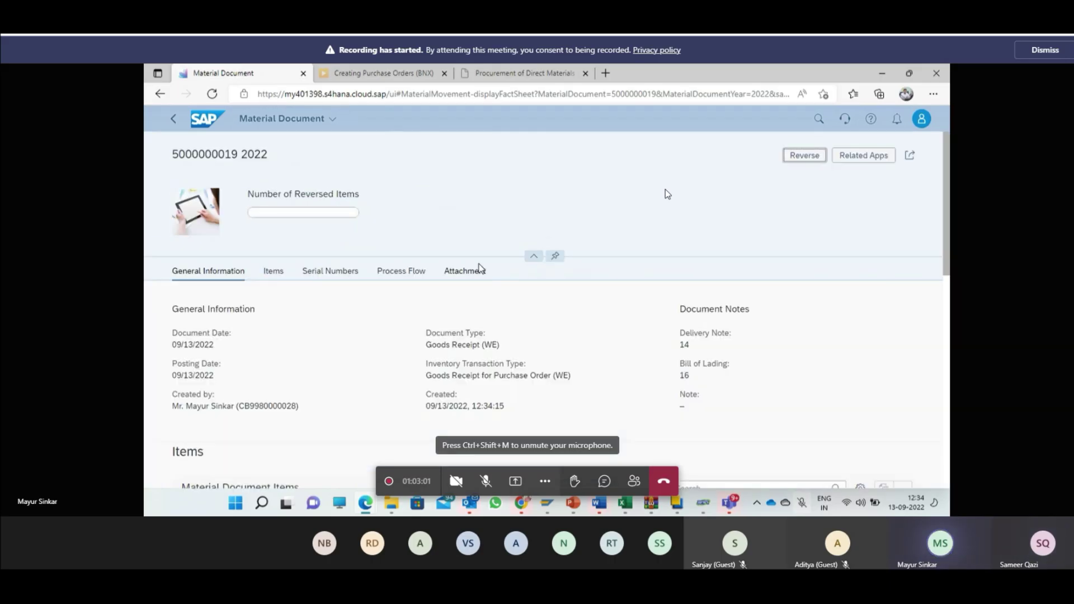
click(173, 119)
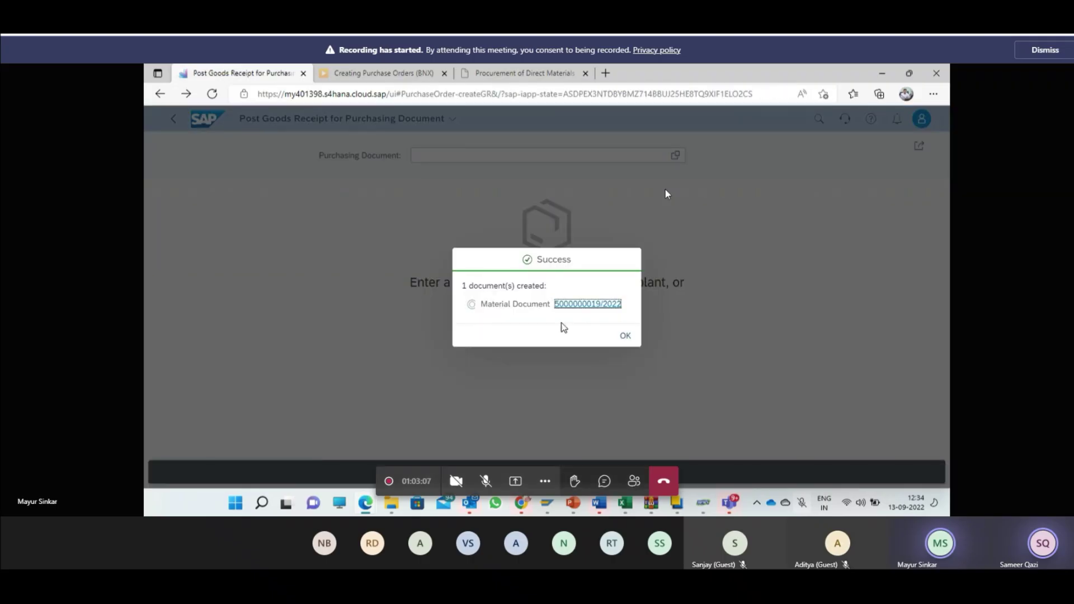
click(608, 307)
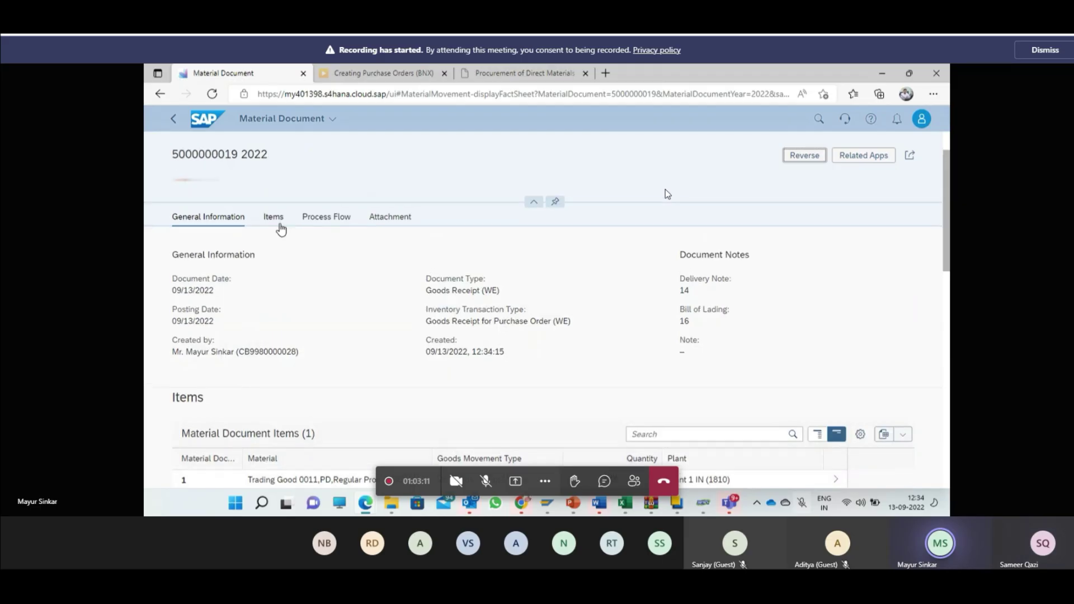
click(280, 226)
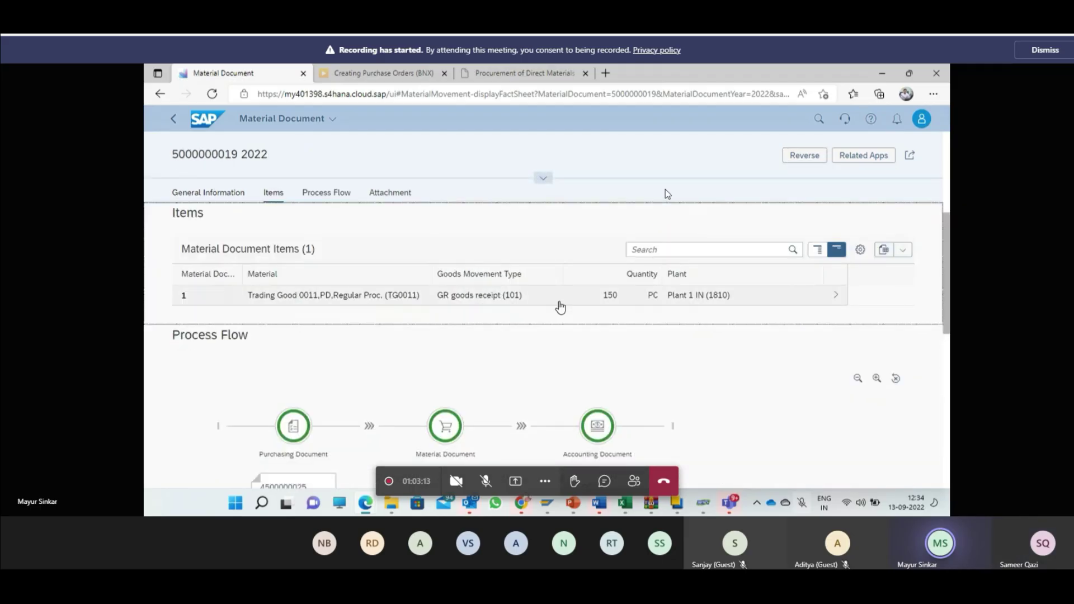
click(560, 307)
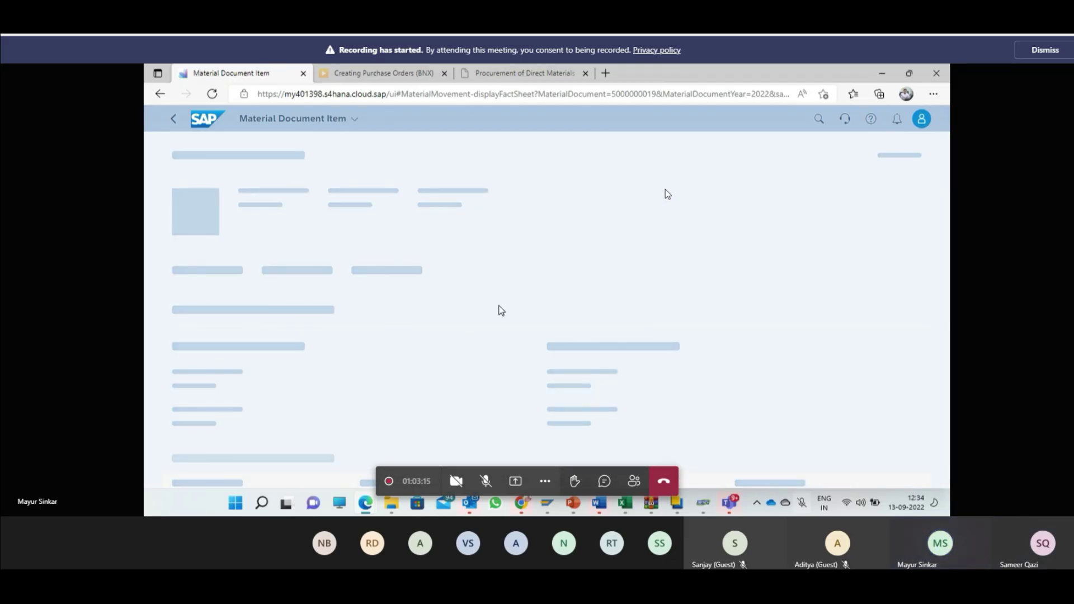
scroll(458, 304, down, 2)
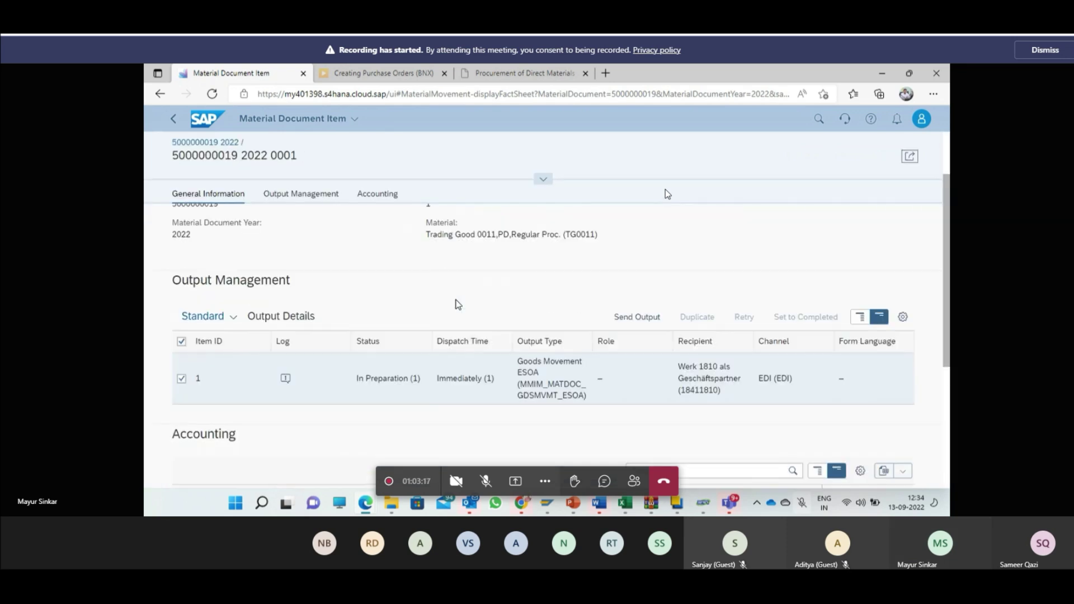
scroll(458, 304, up, 2)
scroll(458, 304, down, 5)
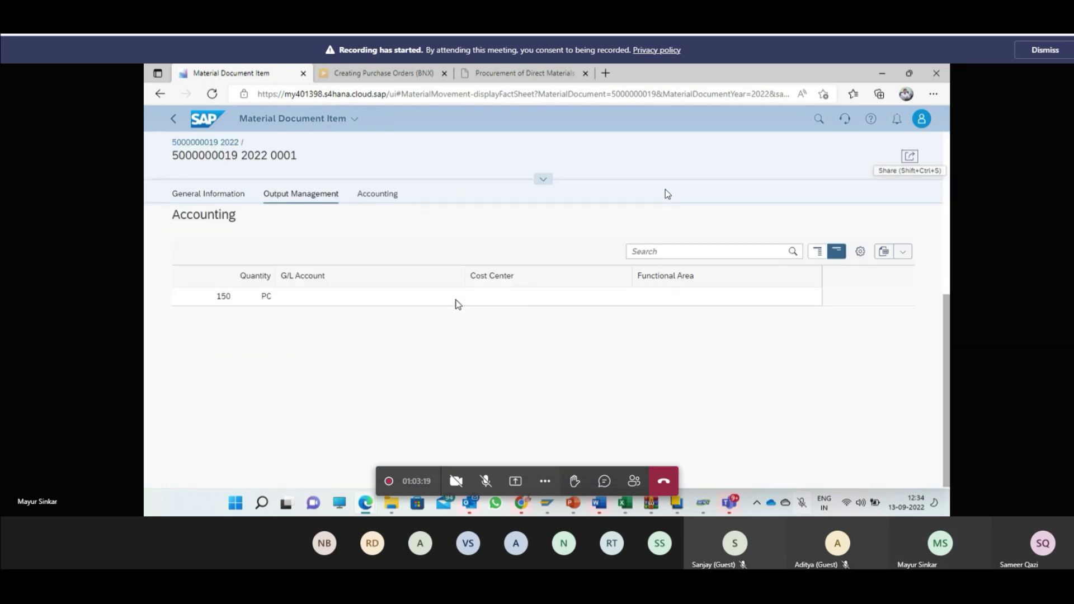
scroll(458, 305, up, 4)
scroll(458, 304, down, 3)
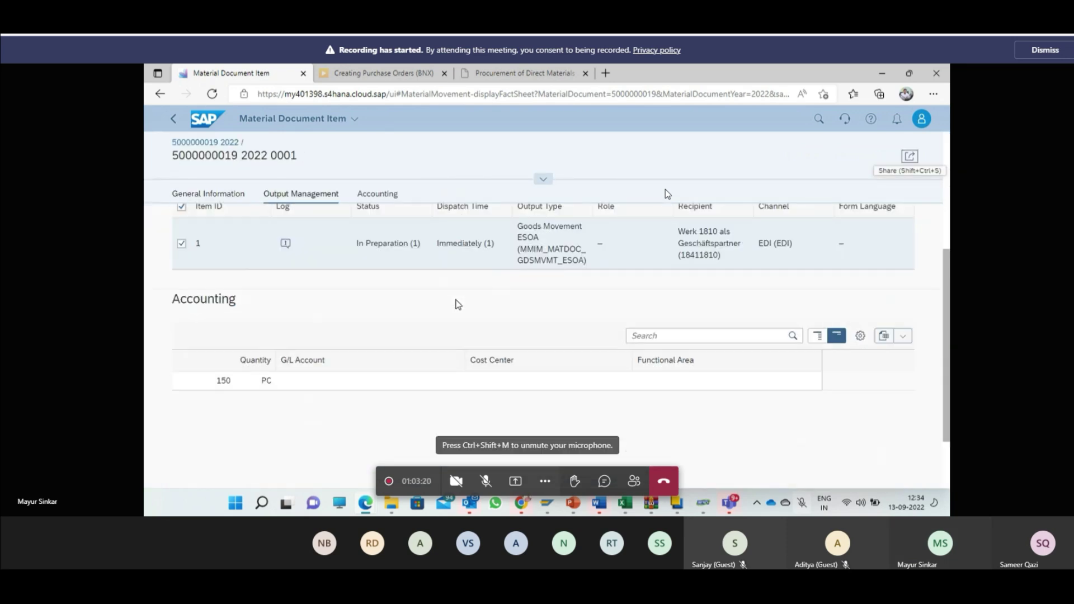
click(223, 379)
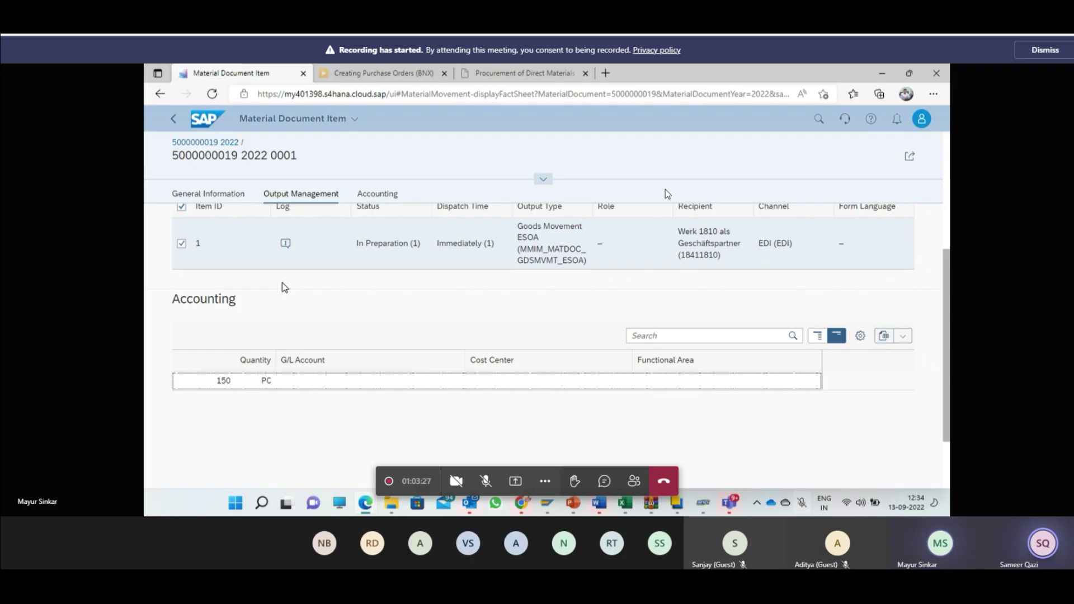
scroll(285, 287, up, 1)
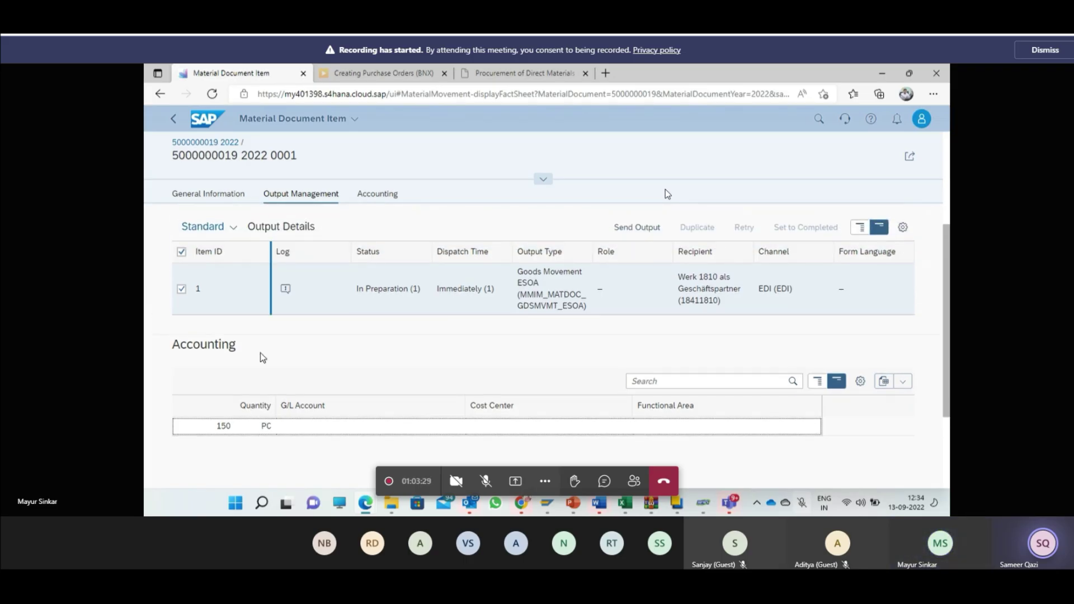
scroll(260, 352, up, 3)
scroll(240, 360, down, 2)
scroll(239, 359, down, 2)
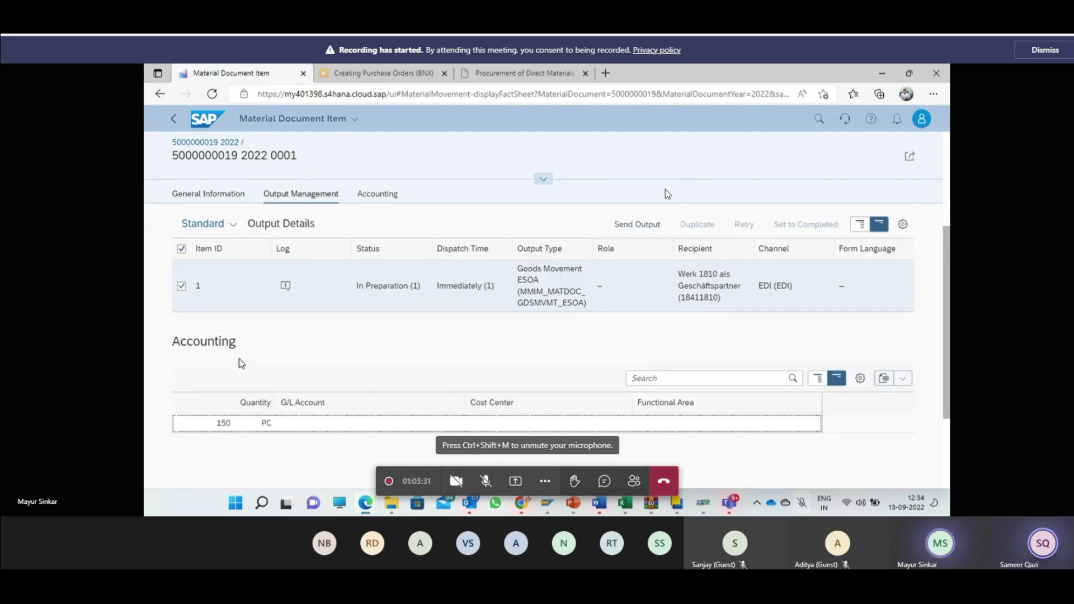
scroll(392, 336, up, 2)
scroll(391, 335, up, 3)
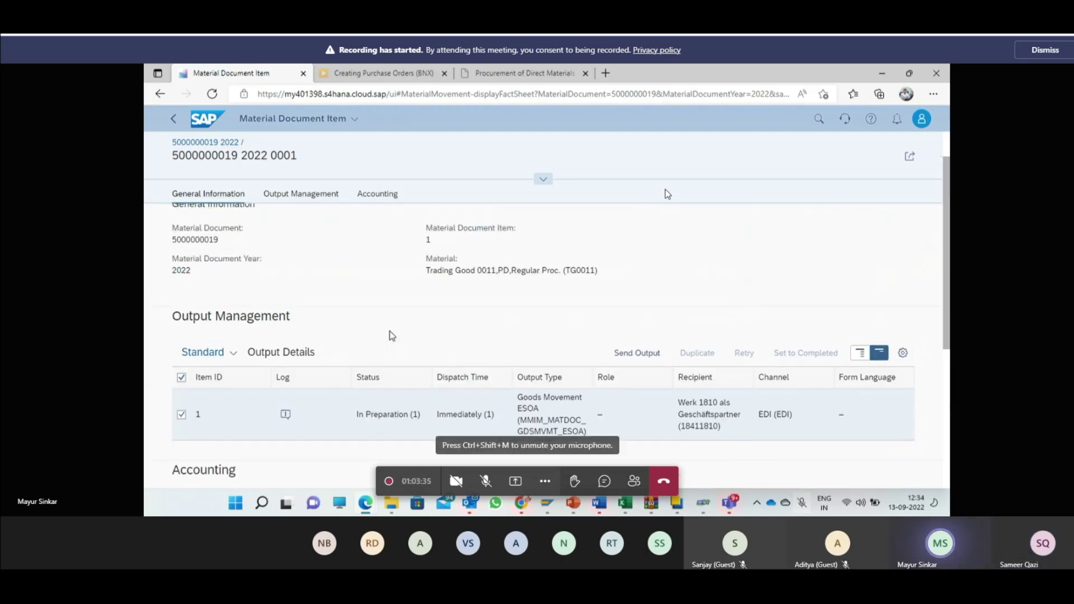
key(alt+Left)
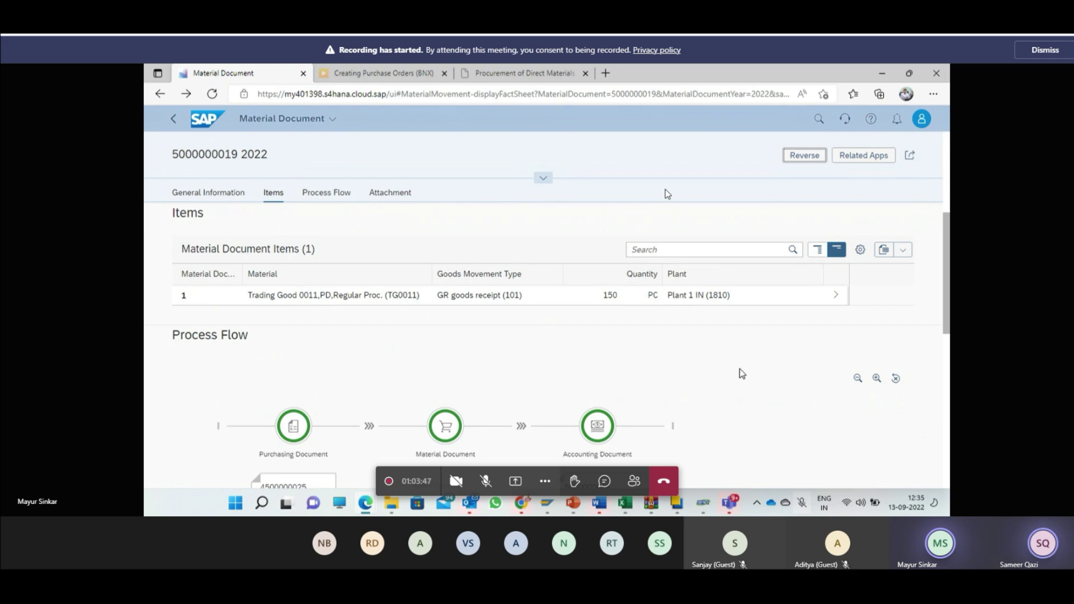
scroll(740, 369, up, 1)
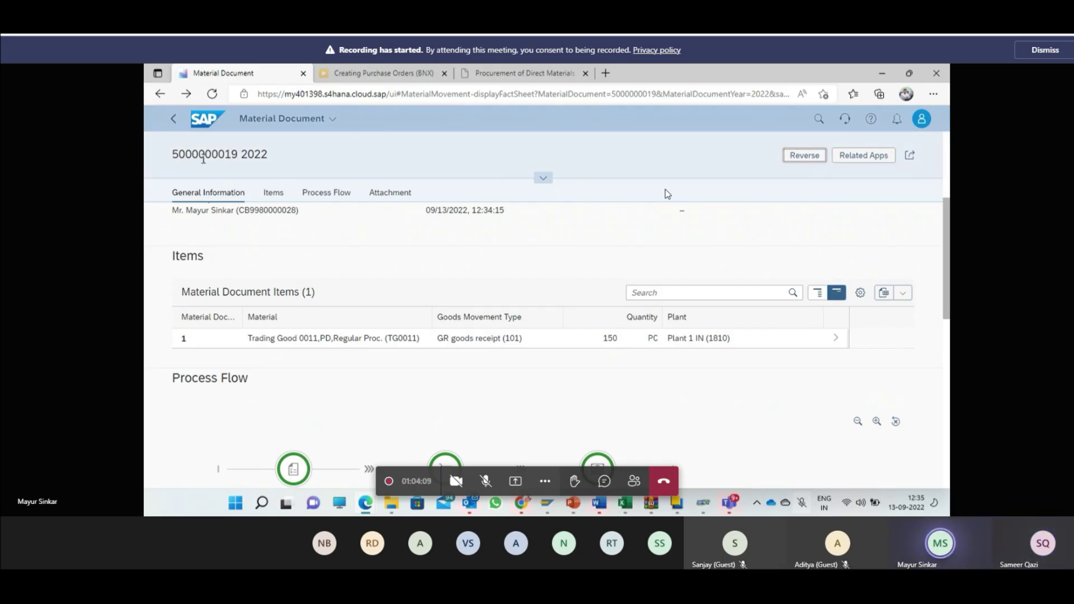
scroll(488, 384, down, 2)
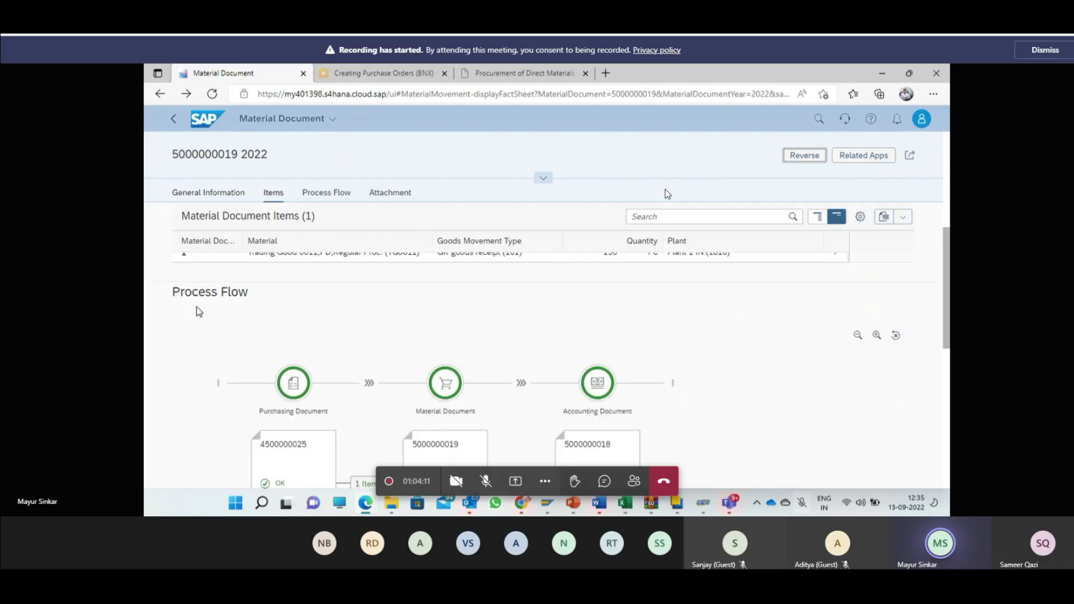
scroll(369, 325, down, 1)
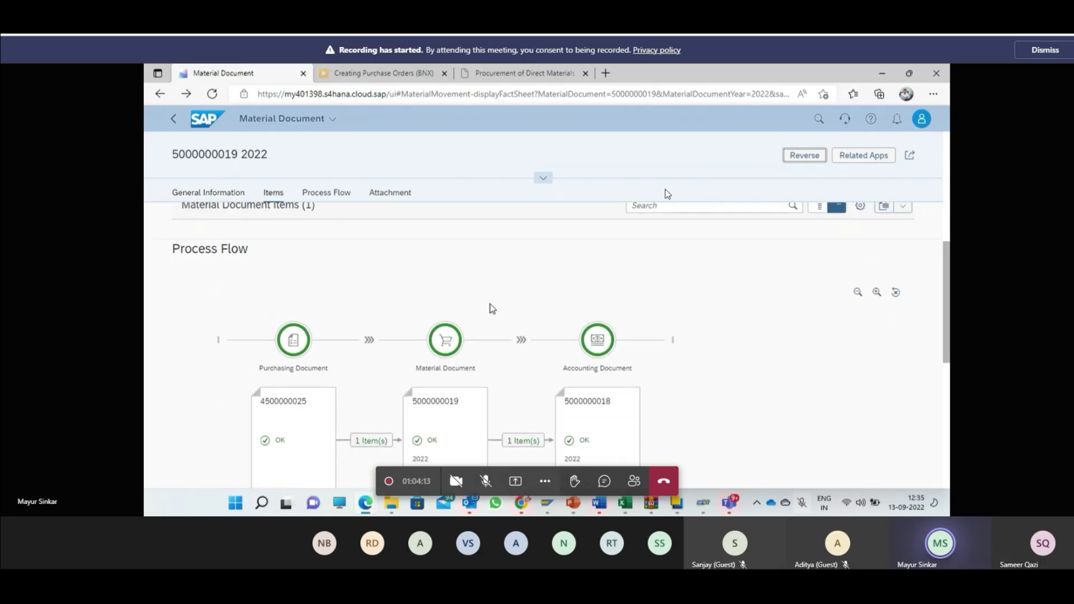
scroll(300, 359, down, 1)
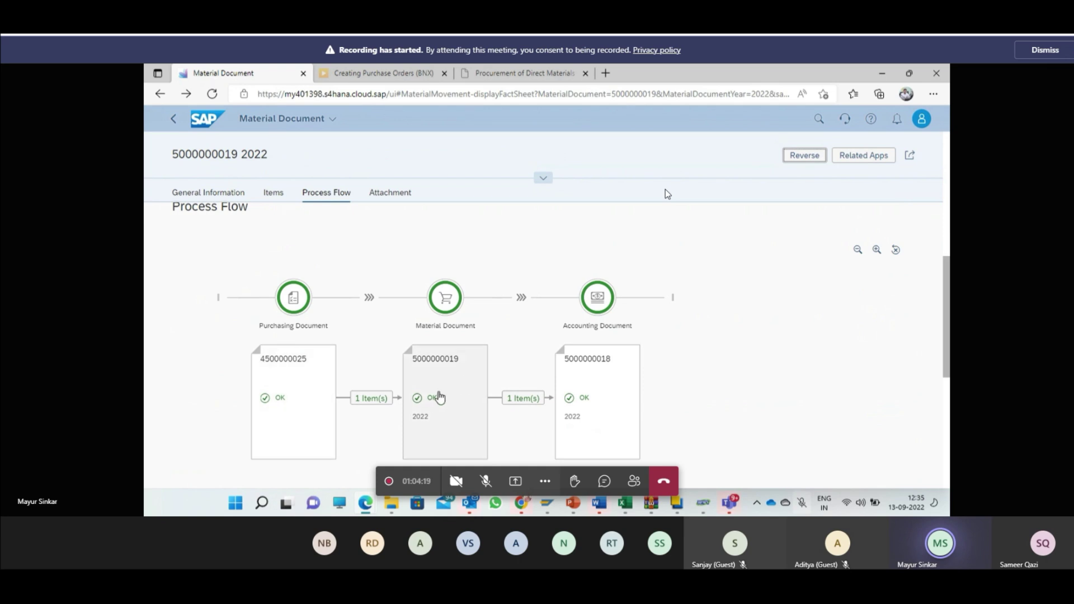
click(566, 364)
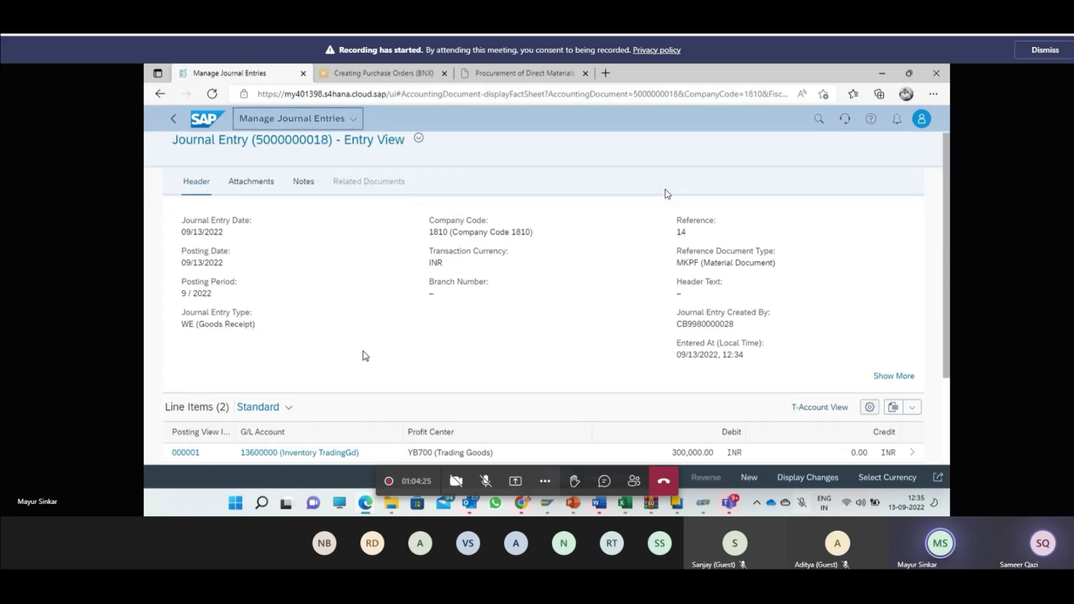
scroll(366, 356, down, 3)
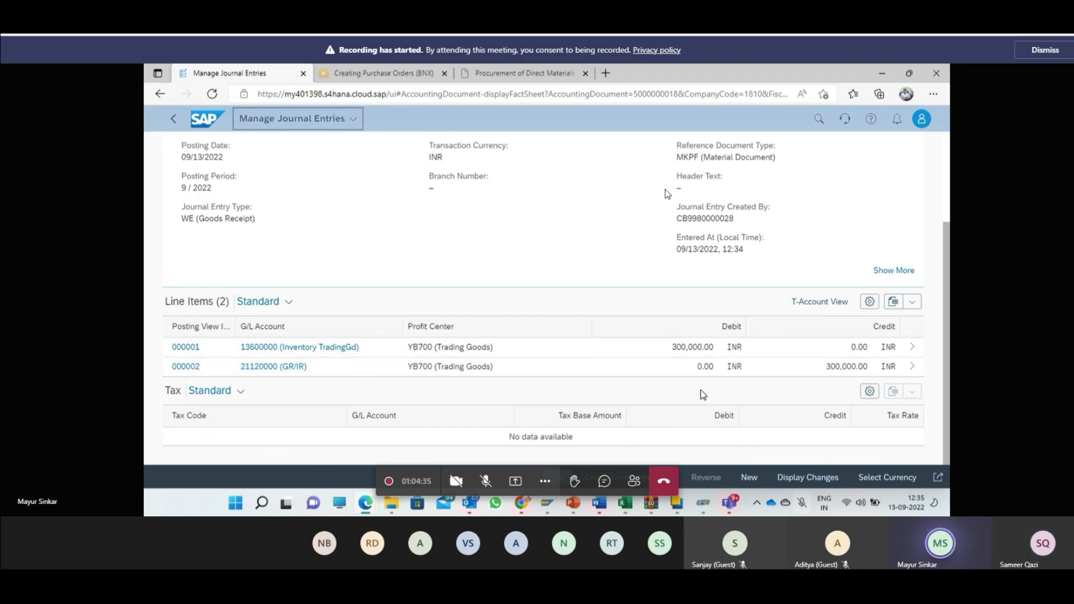
scroll(706, 409, up, 3)
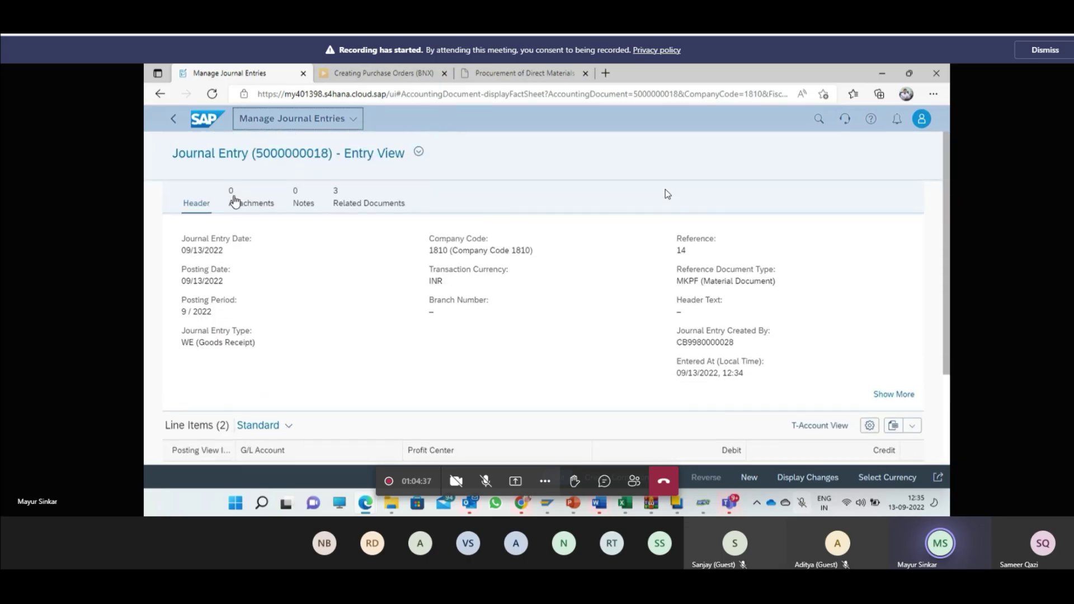
click(180, 126)
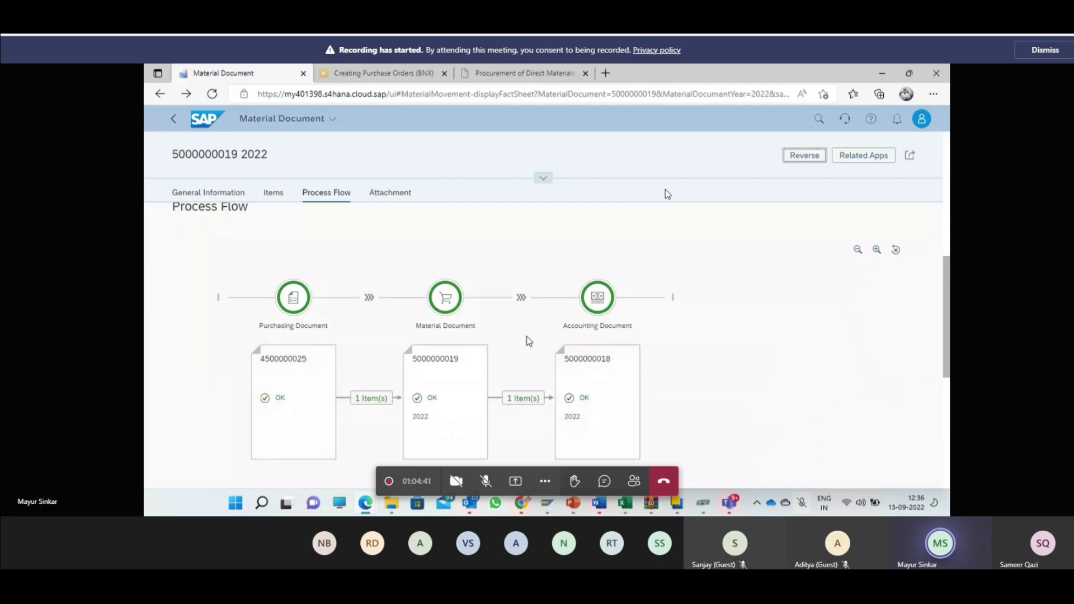
scroll(680, 293, up, 6)
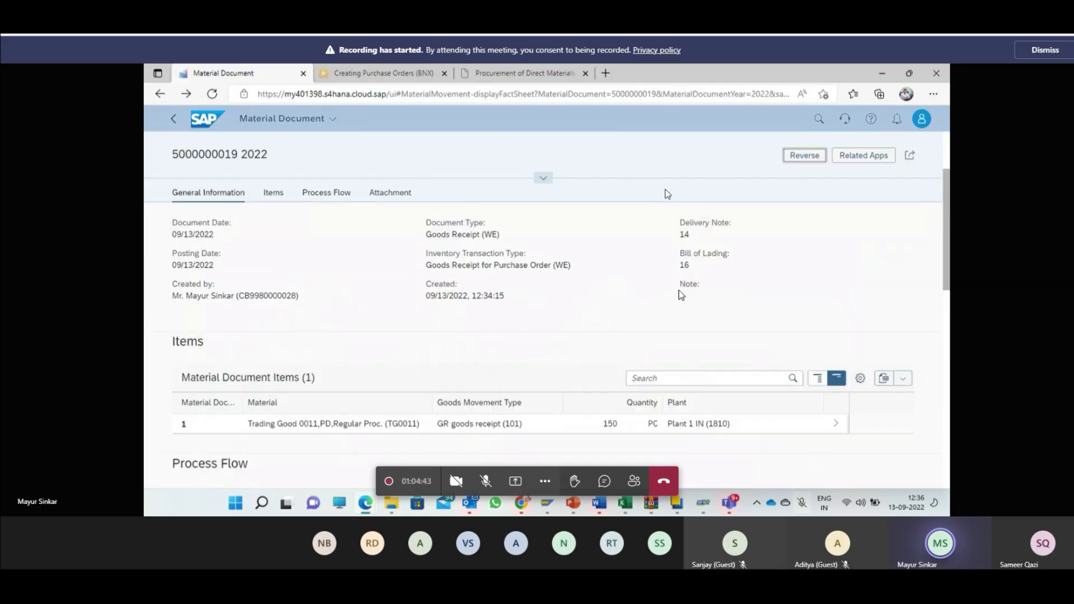
click(173, 119)
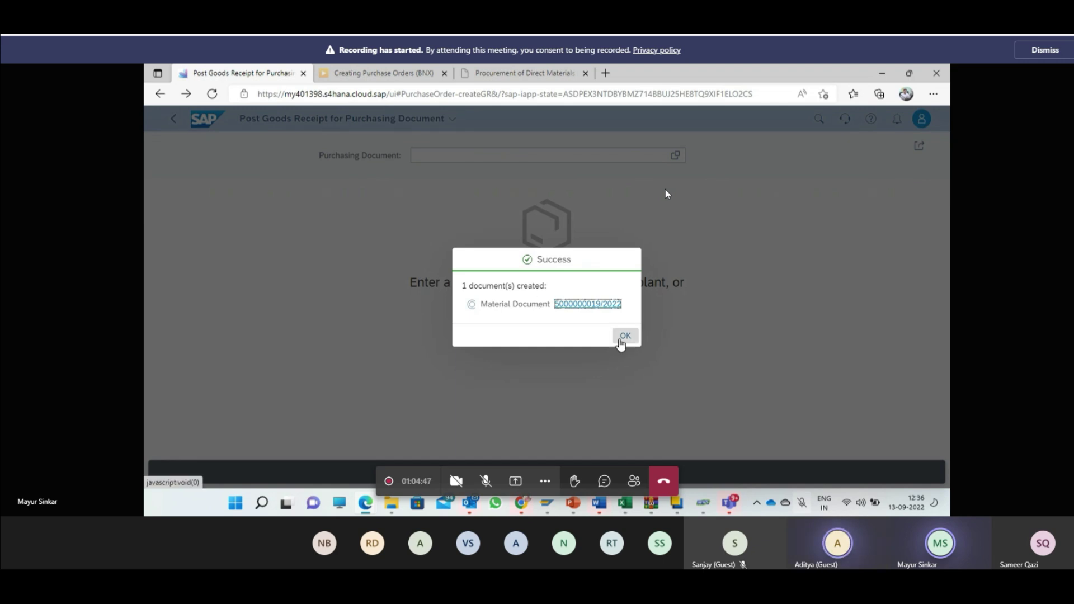
click(624, 336)
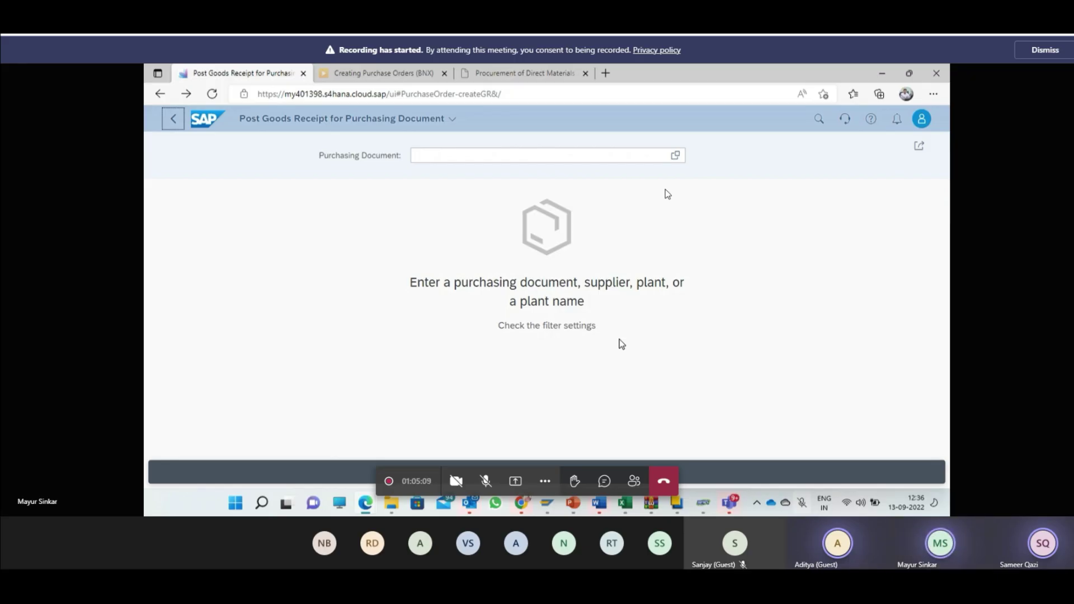
click(562, 152)
key(ctrl+v)
key(Return)
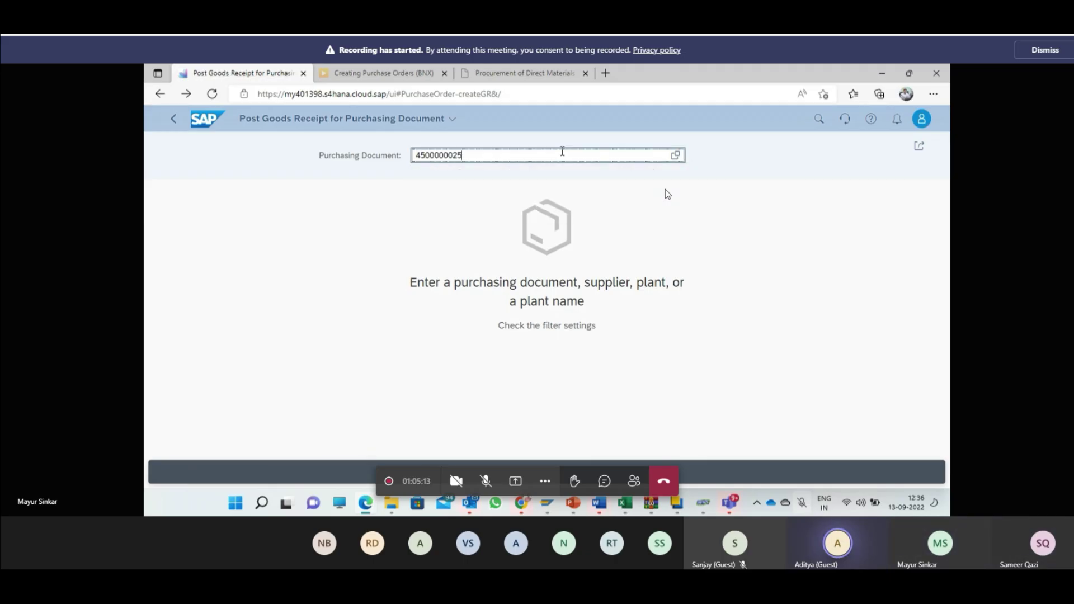
Step: Set the item's stock type to Quality Inspection
scroll(849, 388, down, 3)
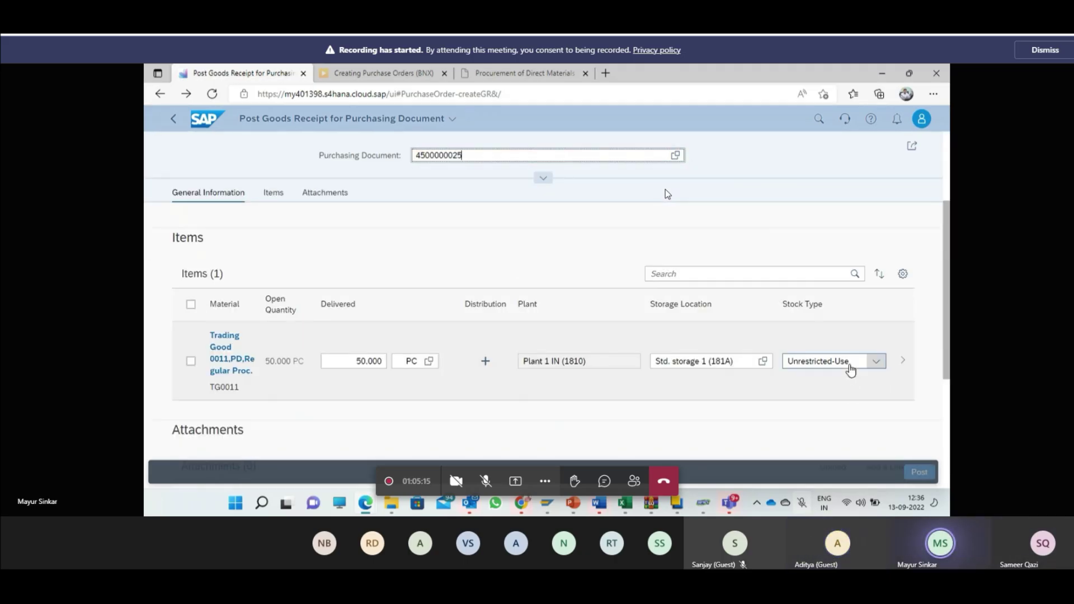
click(875, 361)
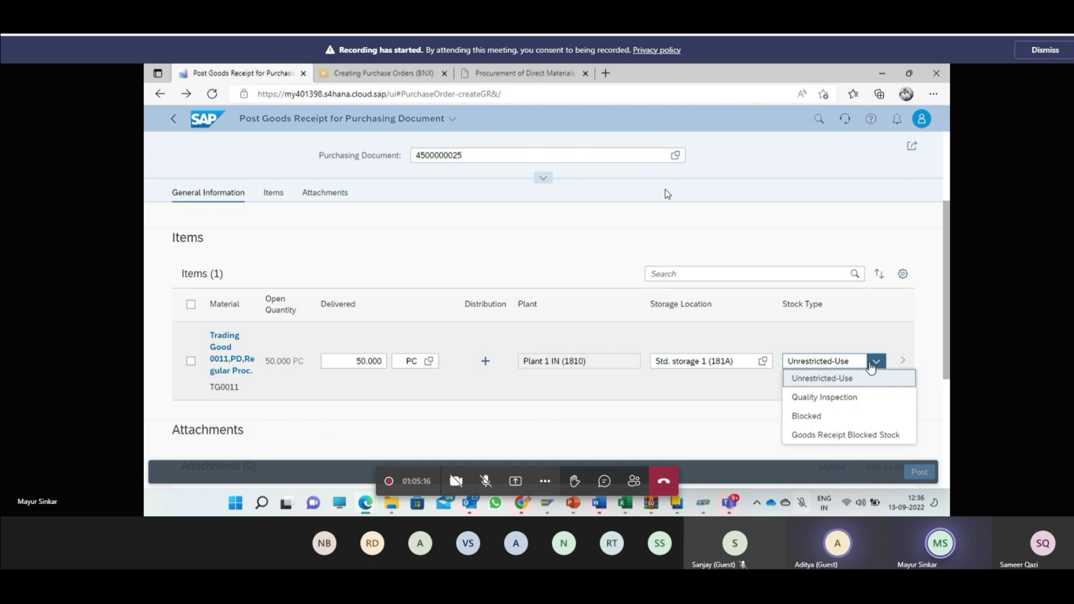
click(844, 398)
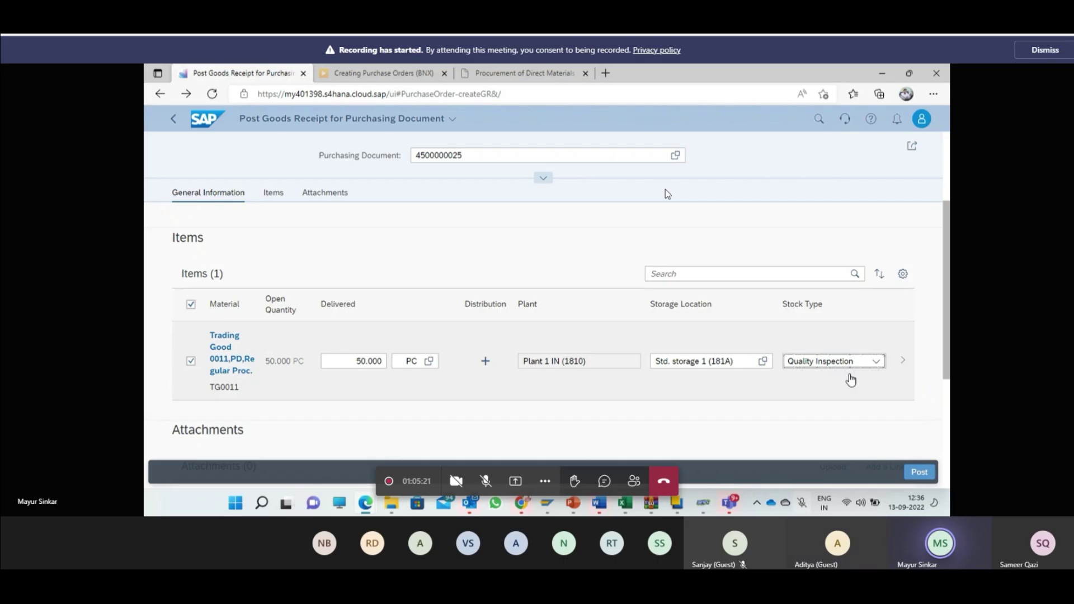
click(876, 362)
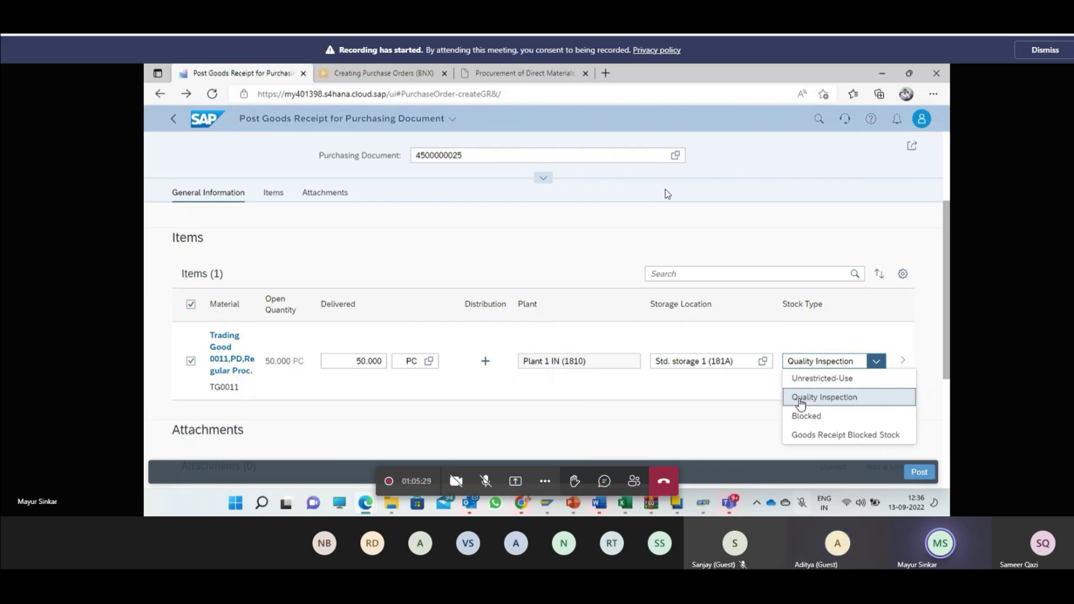
click(732, 418)
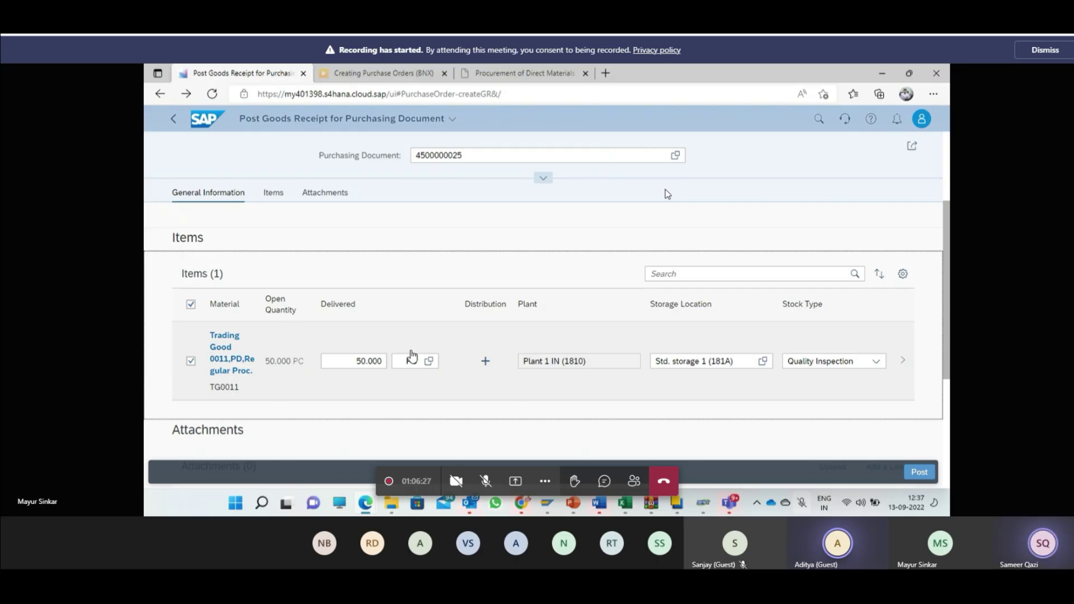
click(483, 368)
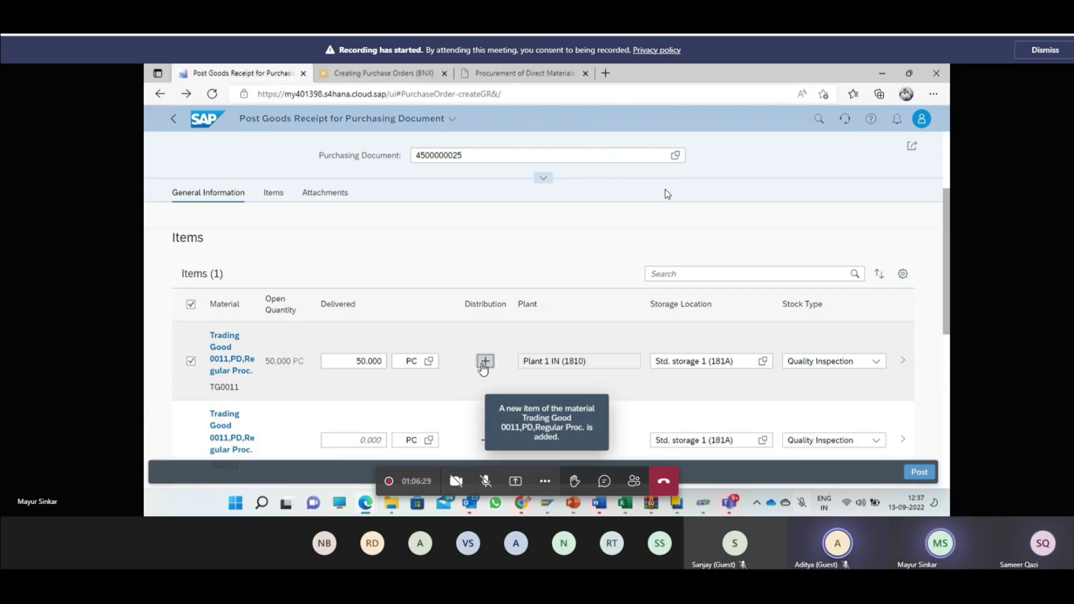
click(170, 120)
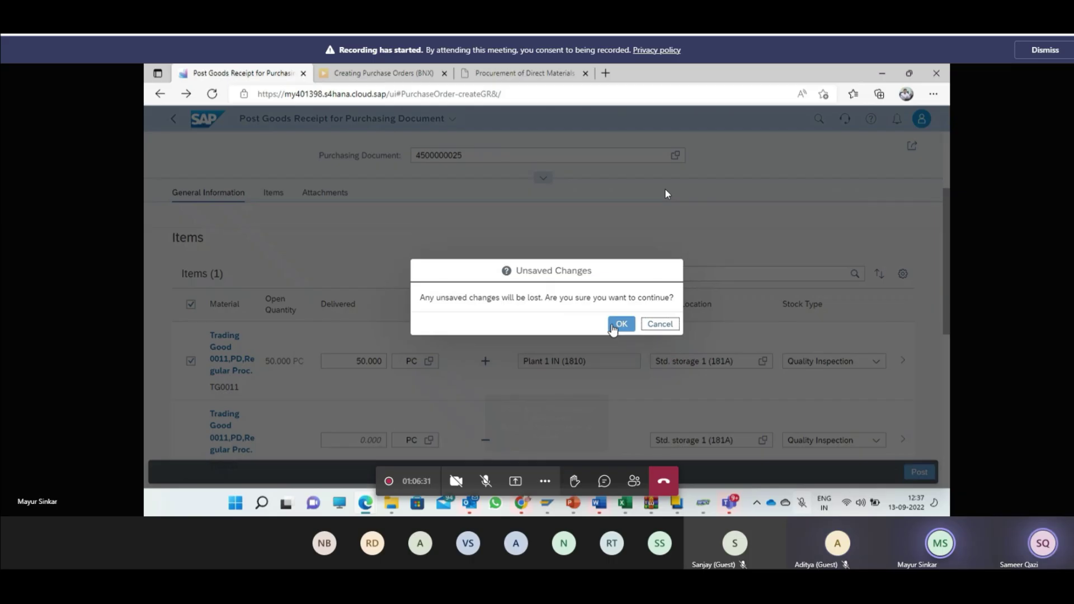
click(618, 323)
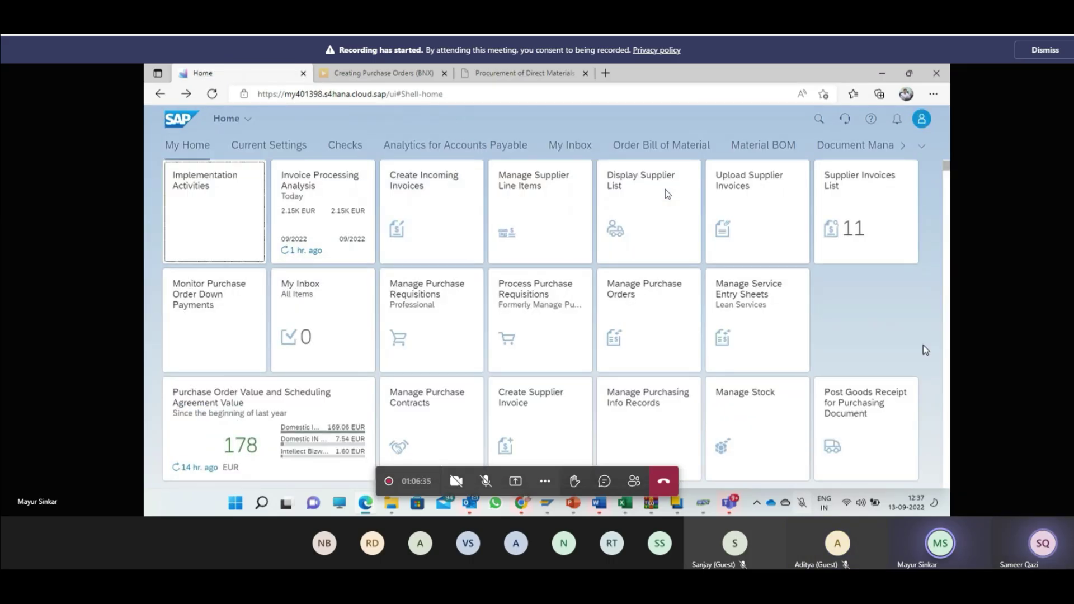
mouse_move(729, 503)
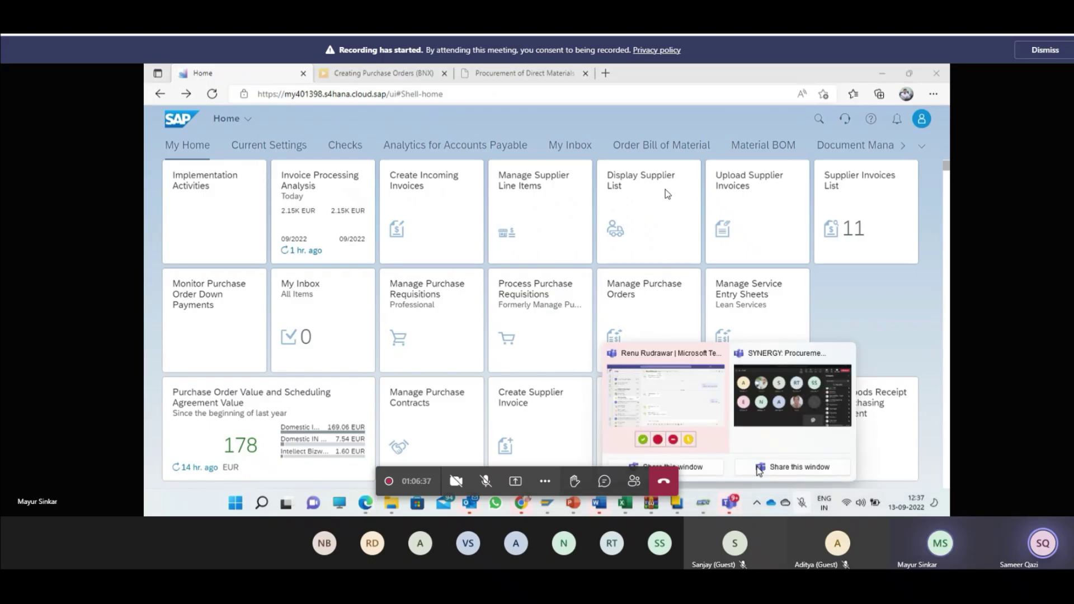
click(785, 385)
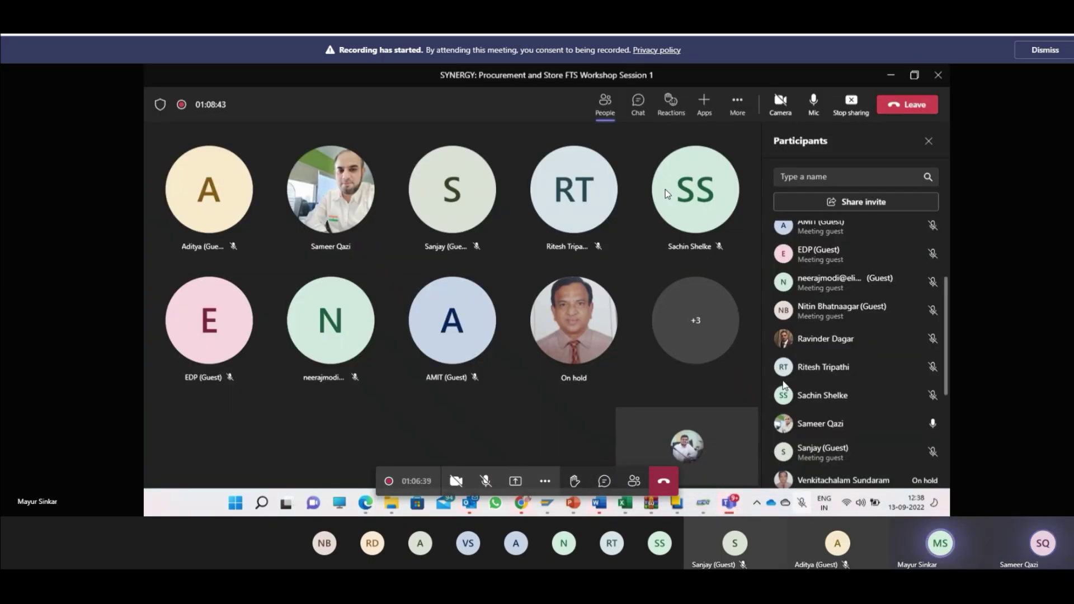
key(alt+Tab)
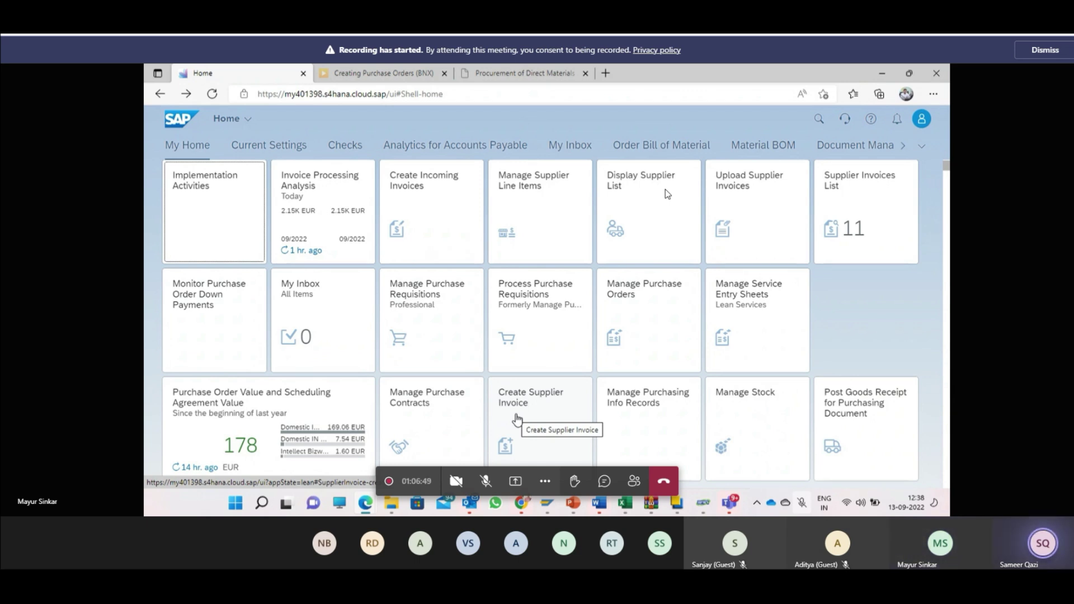
click(855, 414)
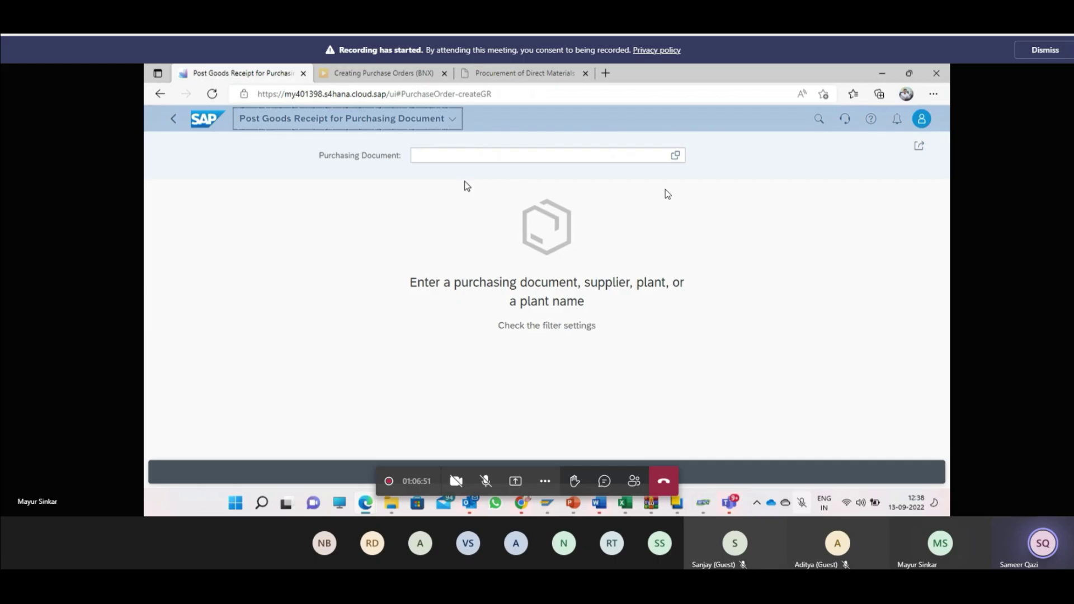
click(470, 156)
text(4500000025)
click(667, 194)
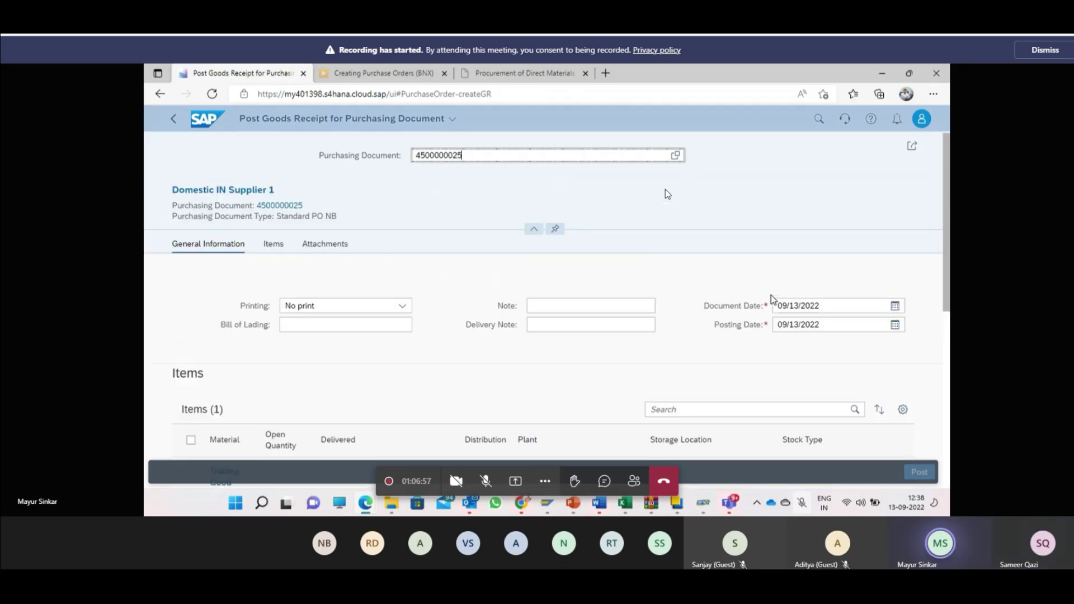
scroll(771, 298, down, 2)
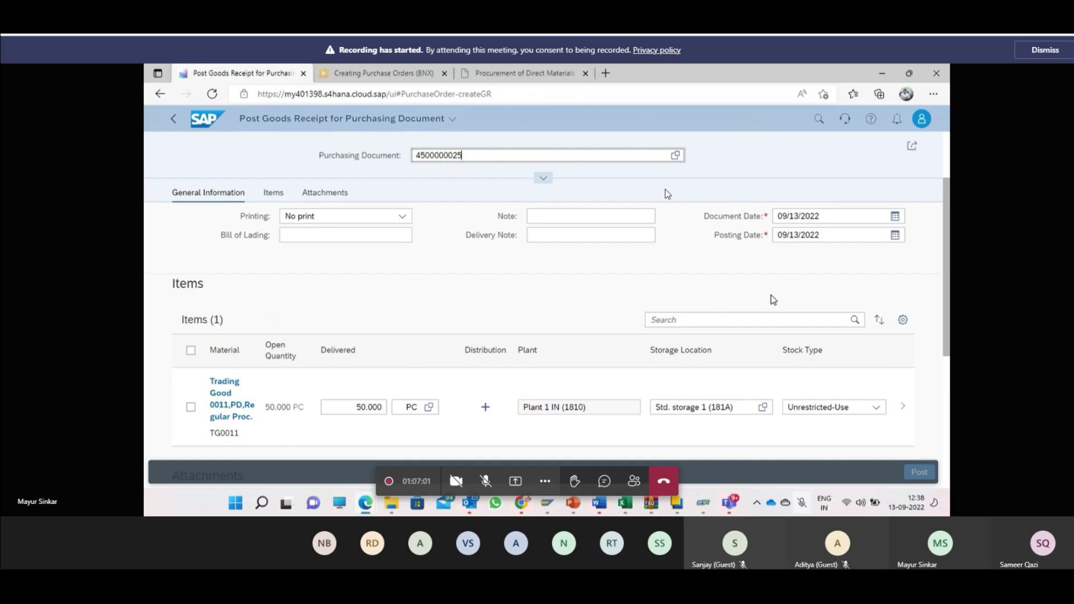
scroll(770, 294, down, 2)
mouse_move(729, 502)
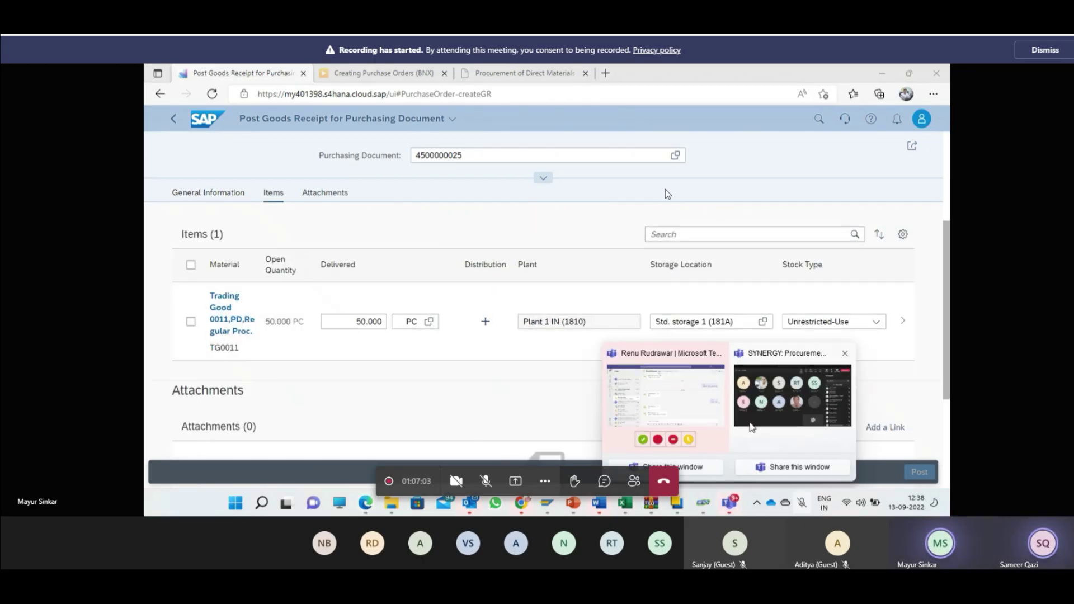
click(751, 426)
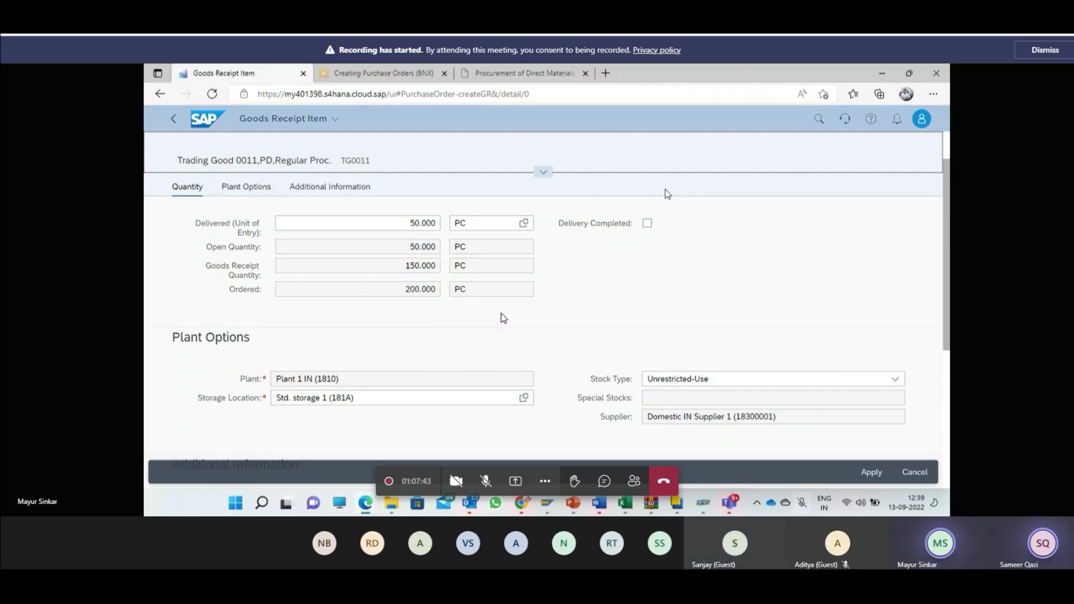
Step: Return from the item details to the goods receipt and select TG0011's 50.000 PC delivered quantity
click(319, 188)
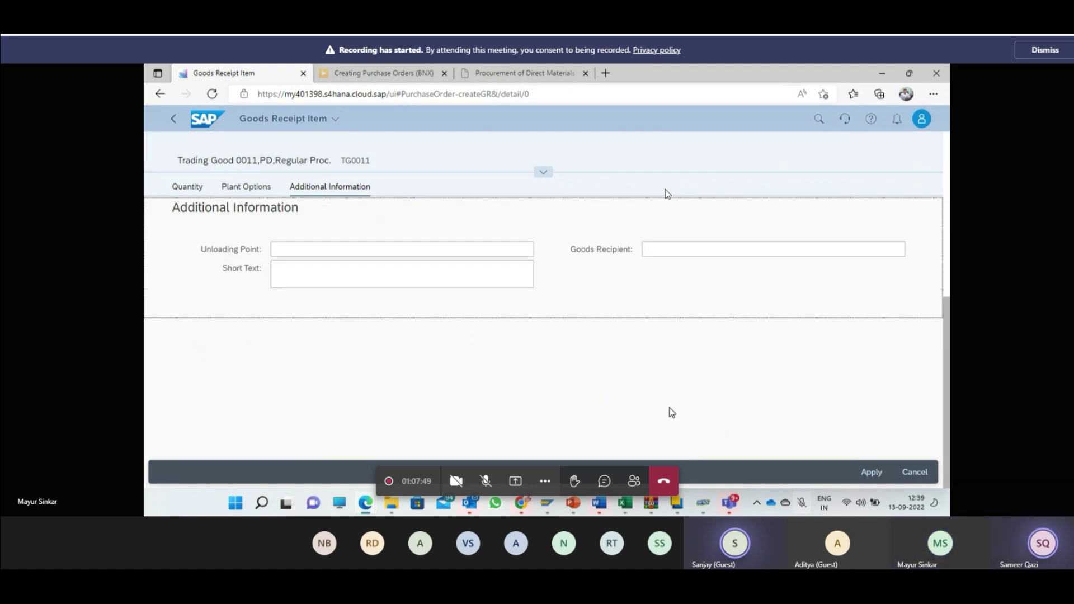
click(172, 119)
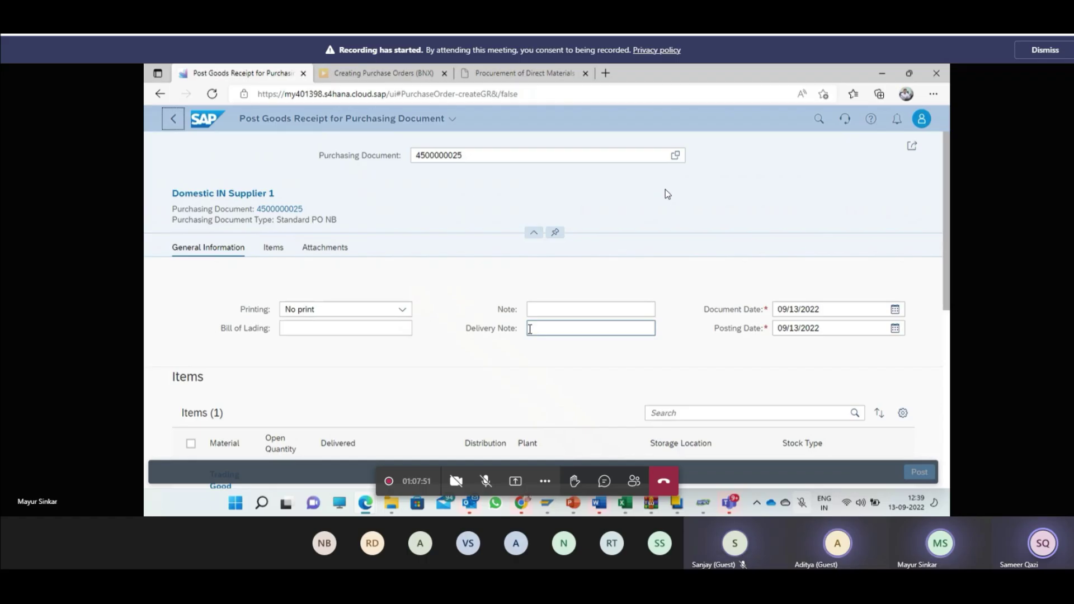
scroll(625, 333, down, 3)
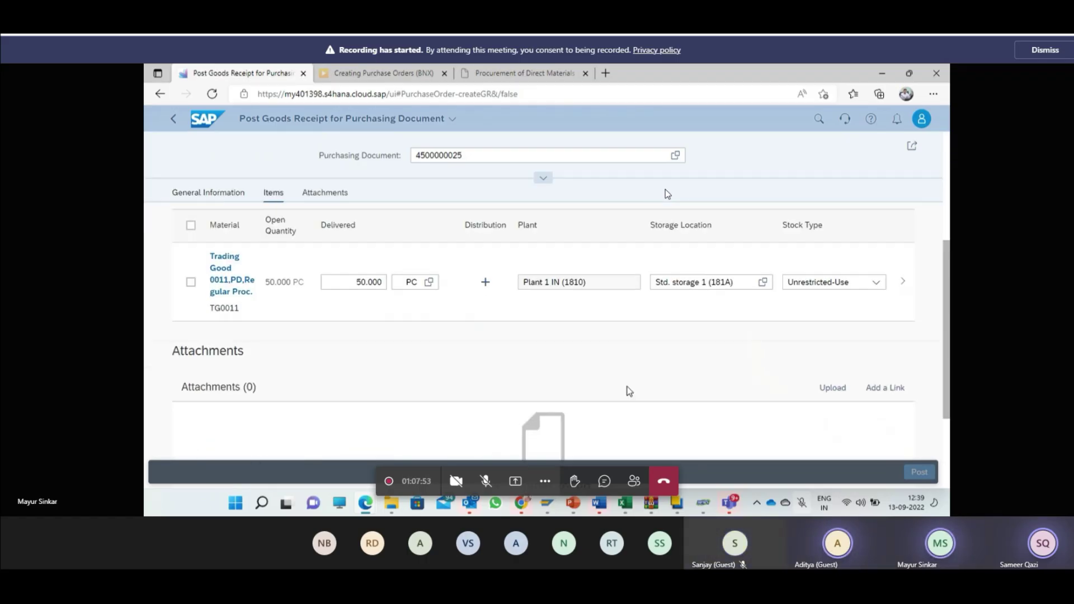
mouse_move(728, 503)
click(715, 398)
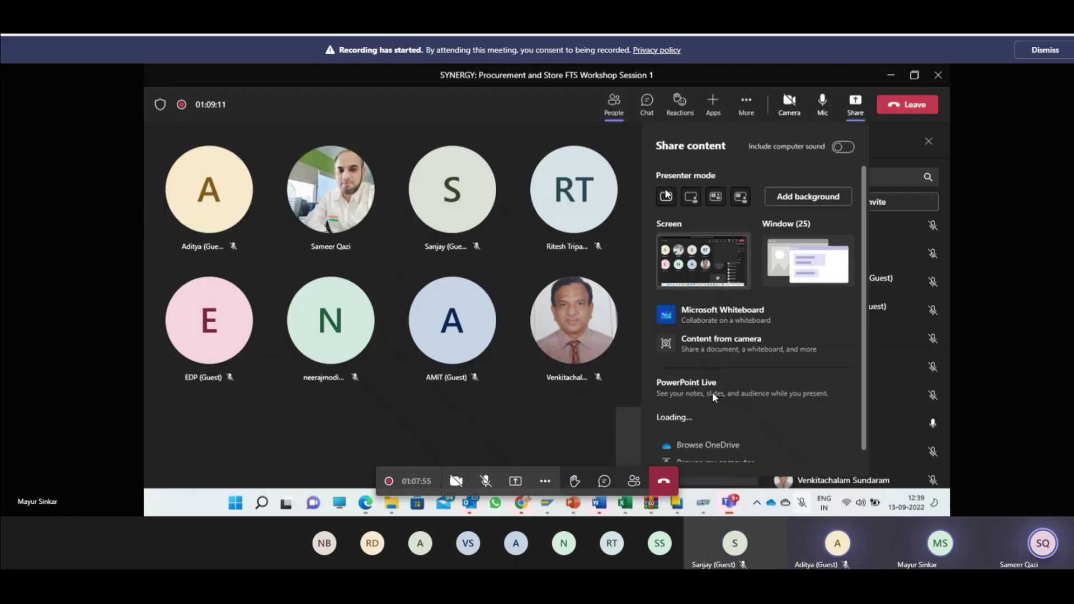
key(alt+Tab)
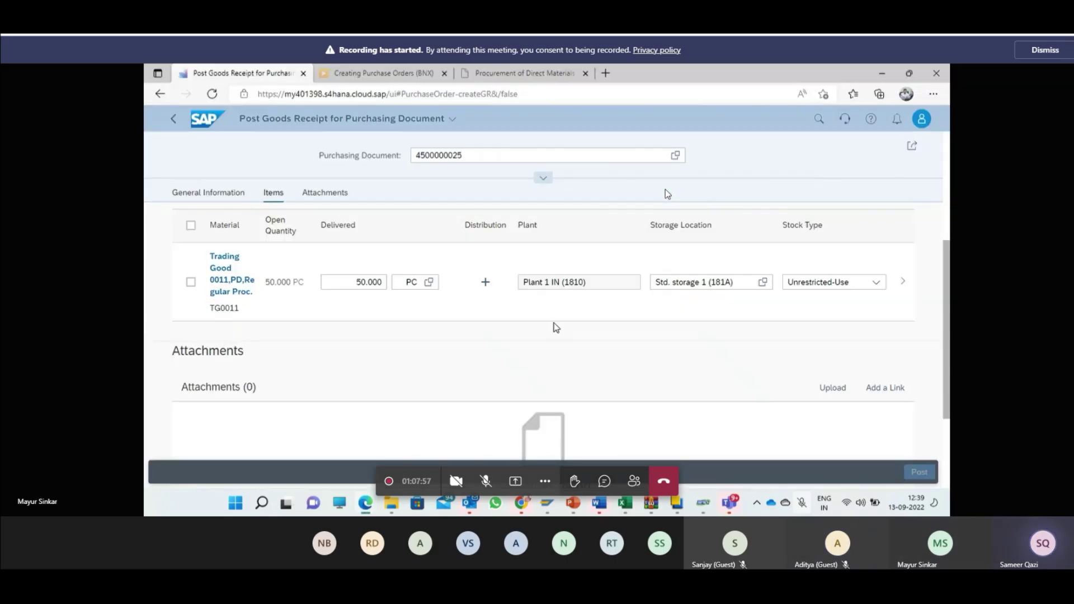
click(364, 282)
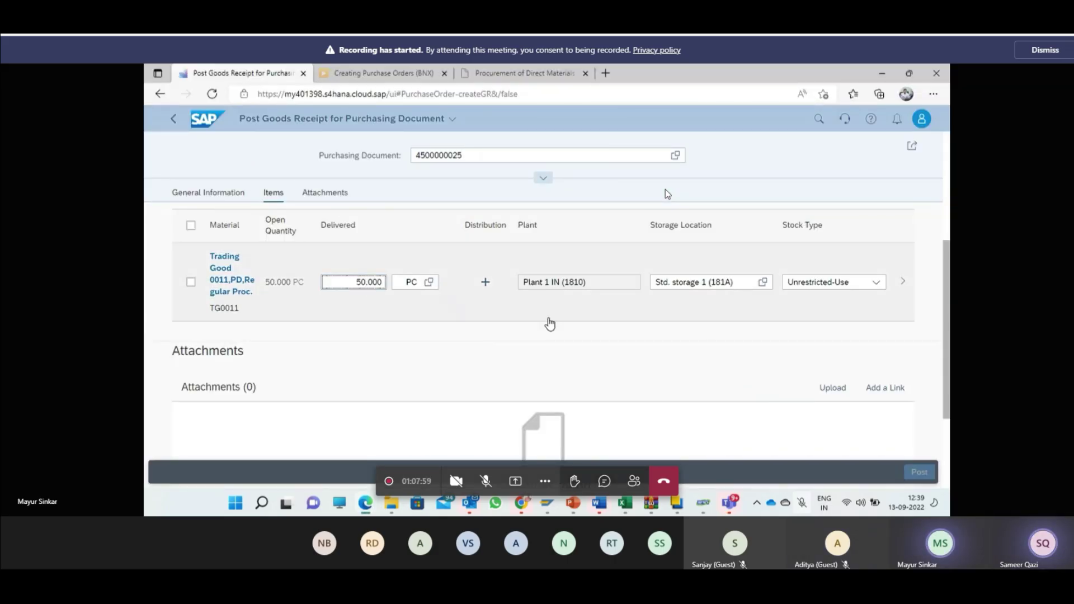
scroll(551, 364, up, 2)
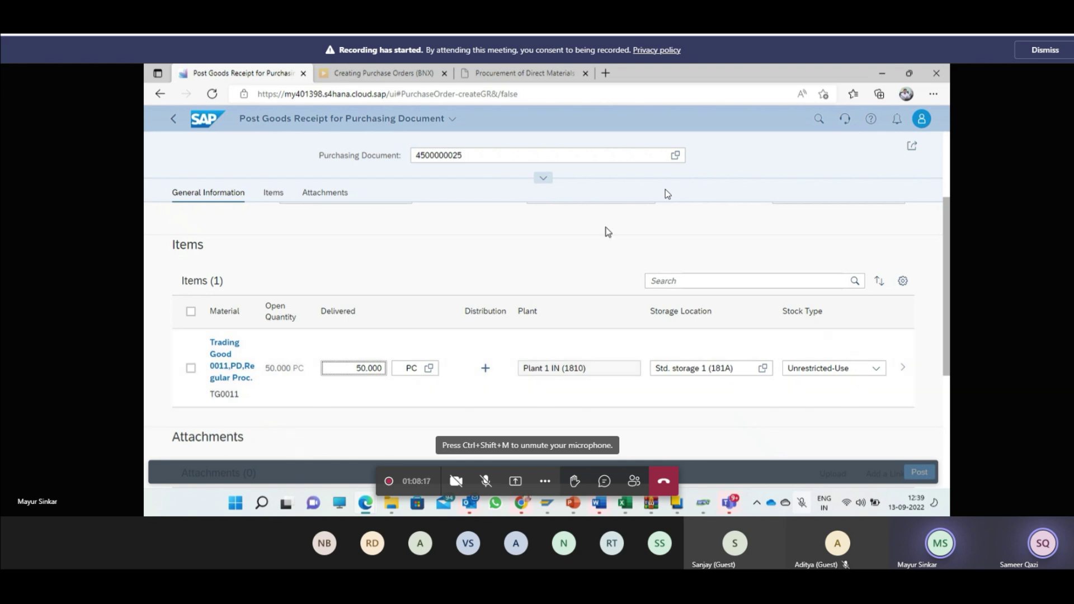
click(525, 503)
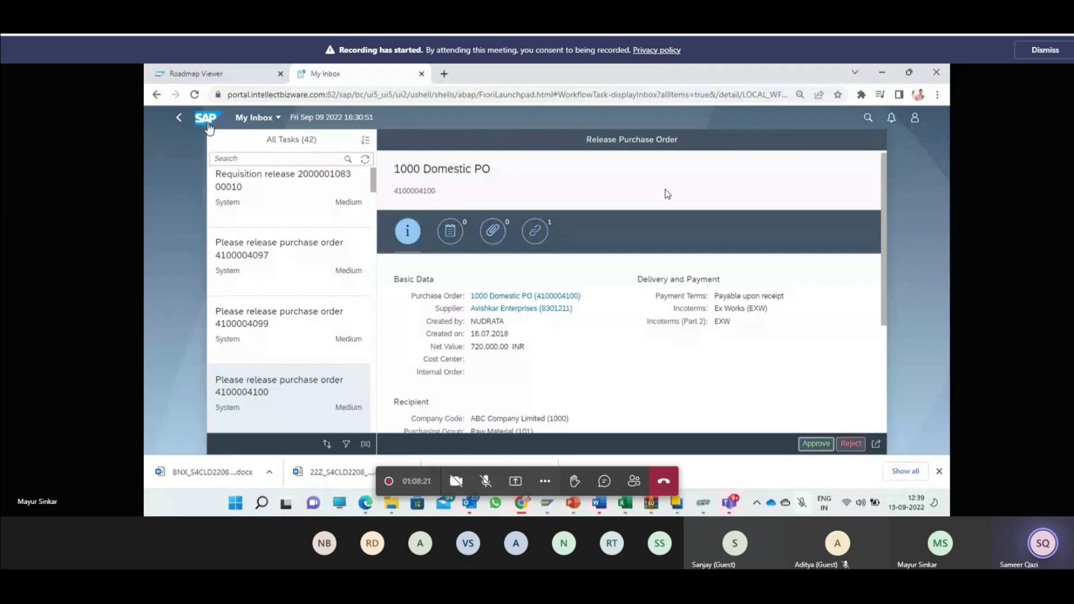
click(207, 122)
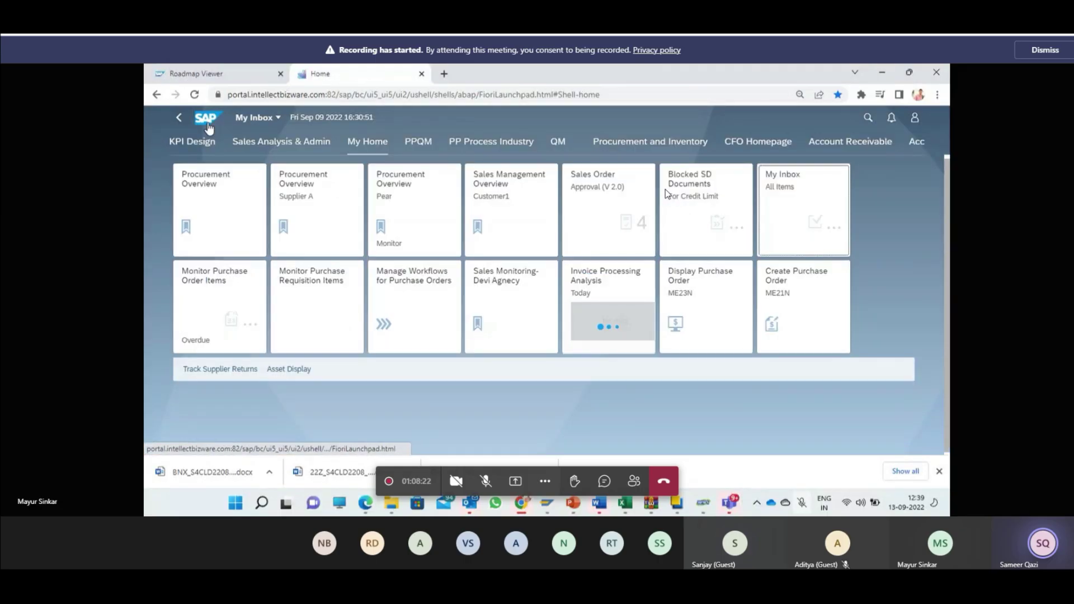
click(916, 119)
click(881, 206)
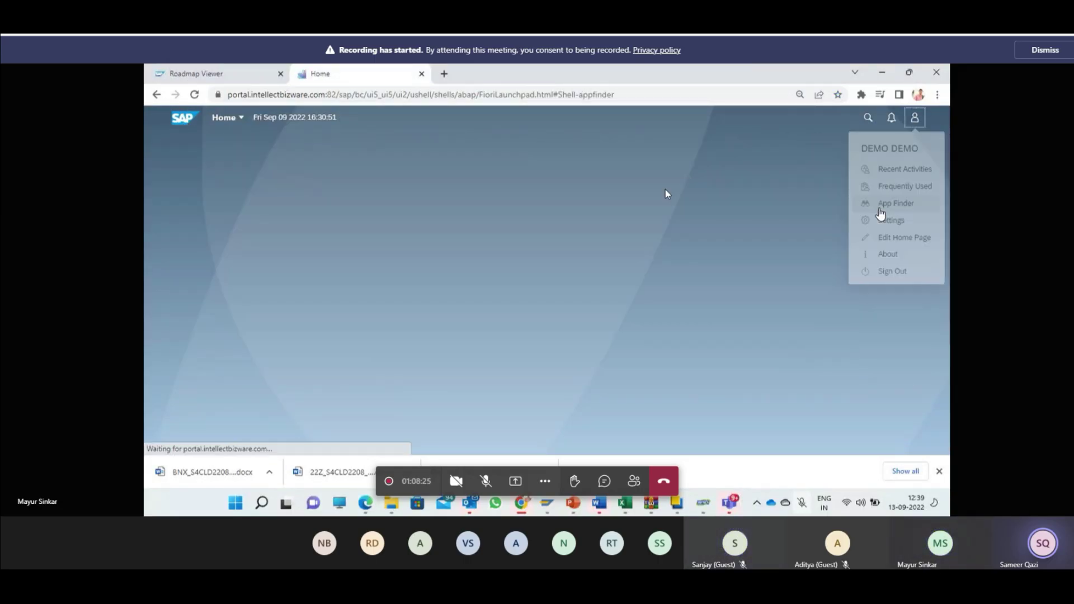
text(mb51)
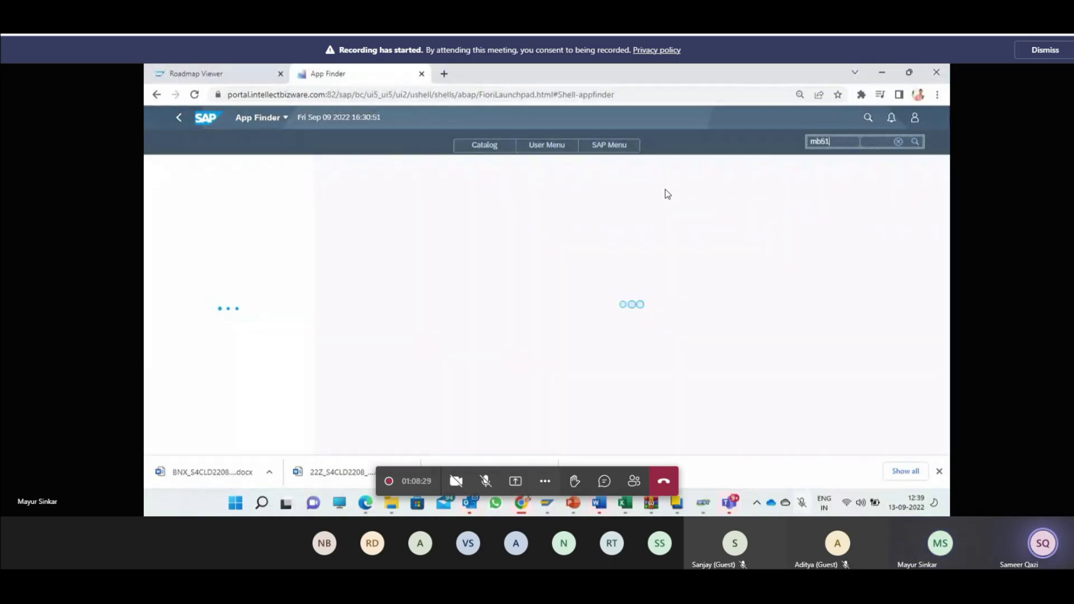
key(BackSpace)
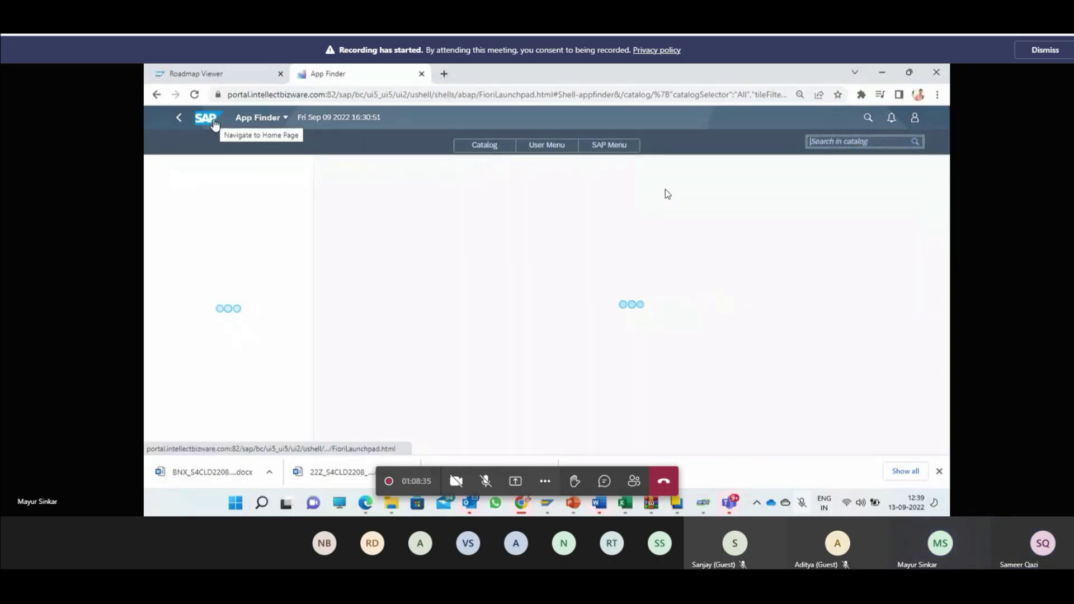
click(207, 119)
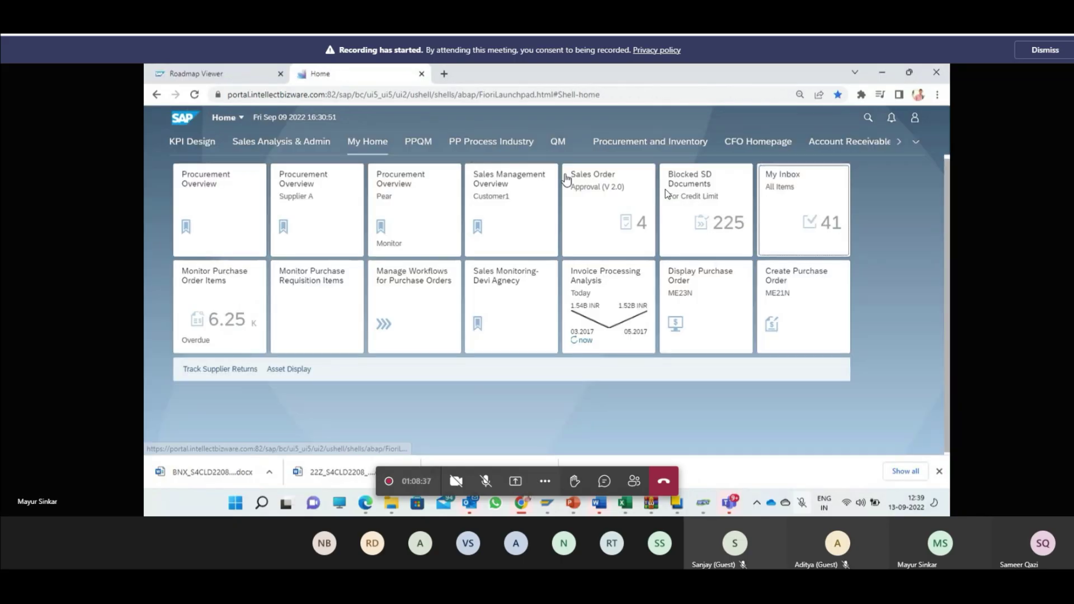
click(914, 119)
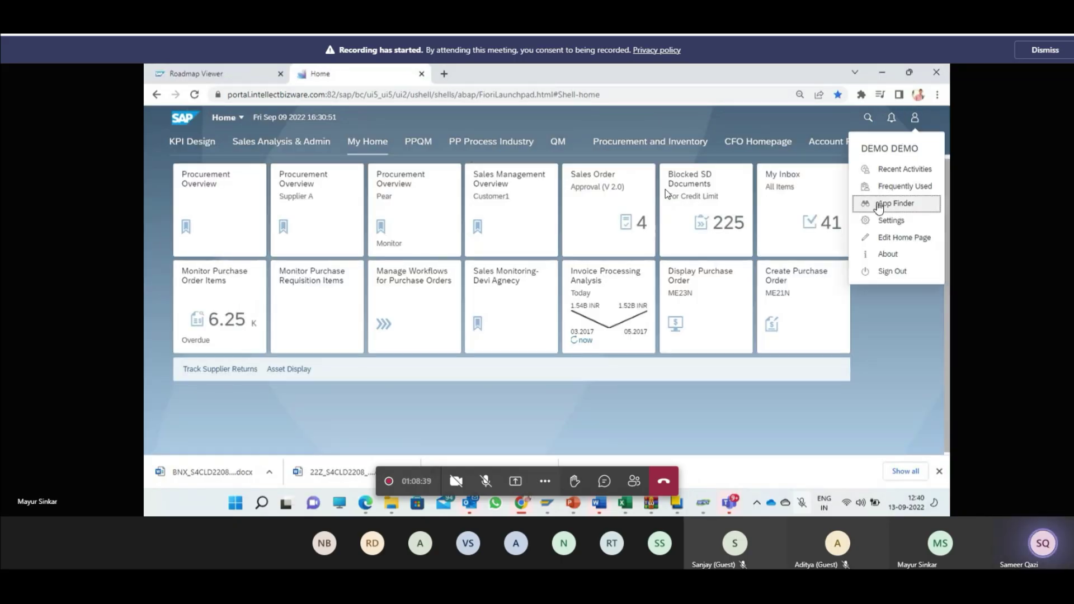
click(883, 203)
text(mi)
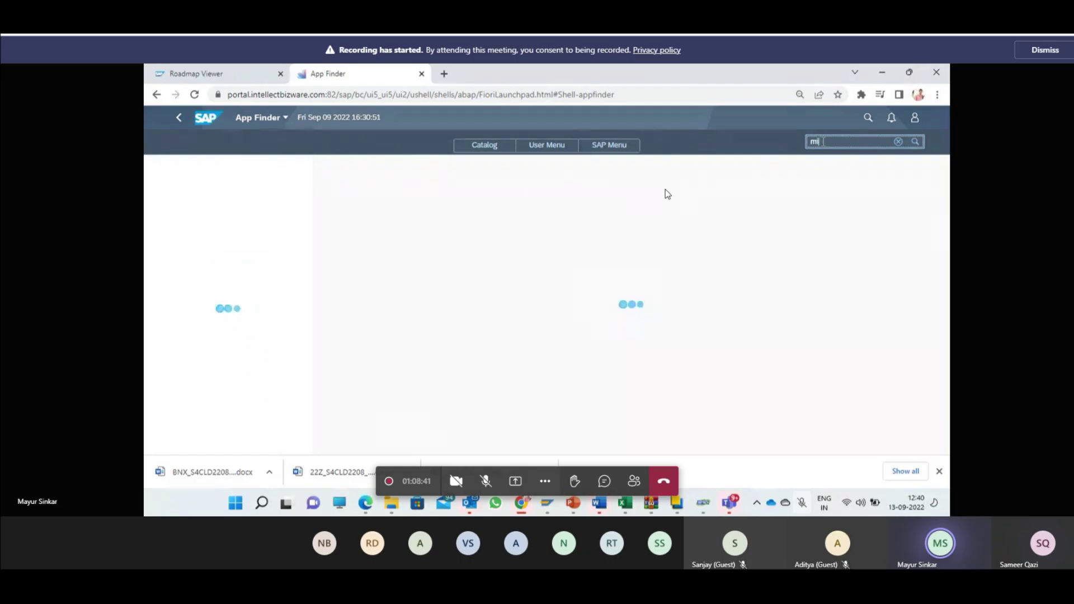
text(go)
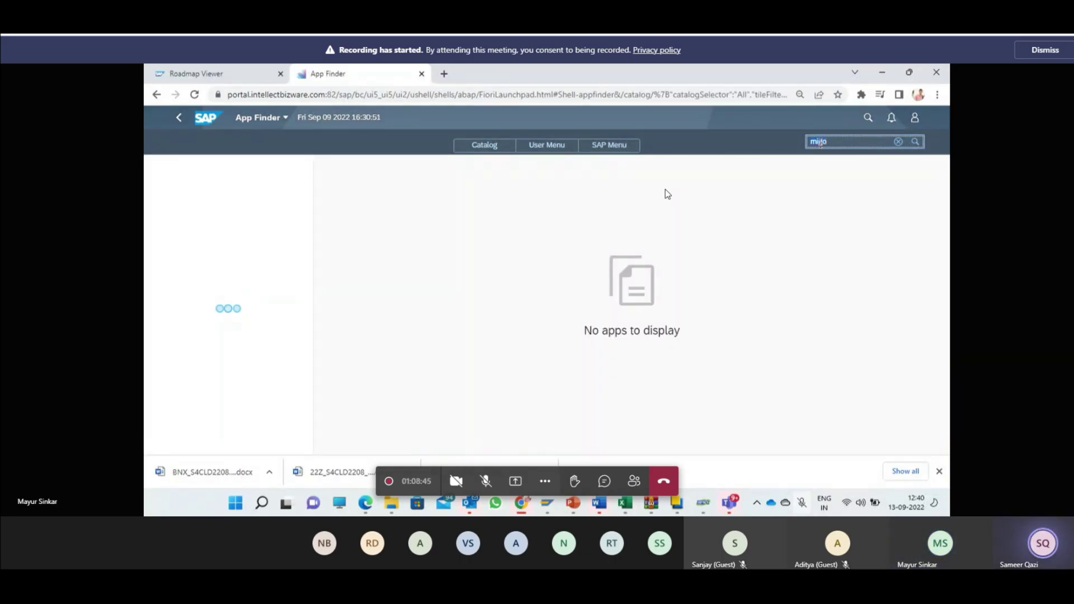
key(BackSpace)
text(po)
key(alt+Tab)
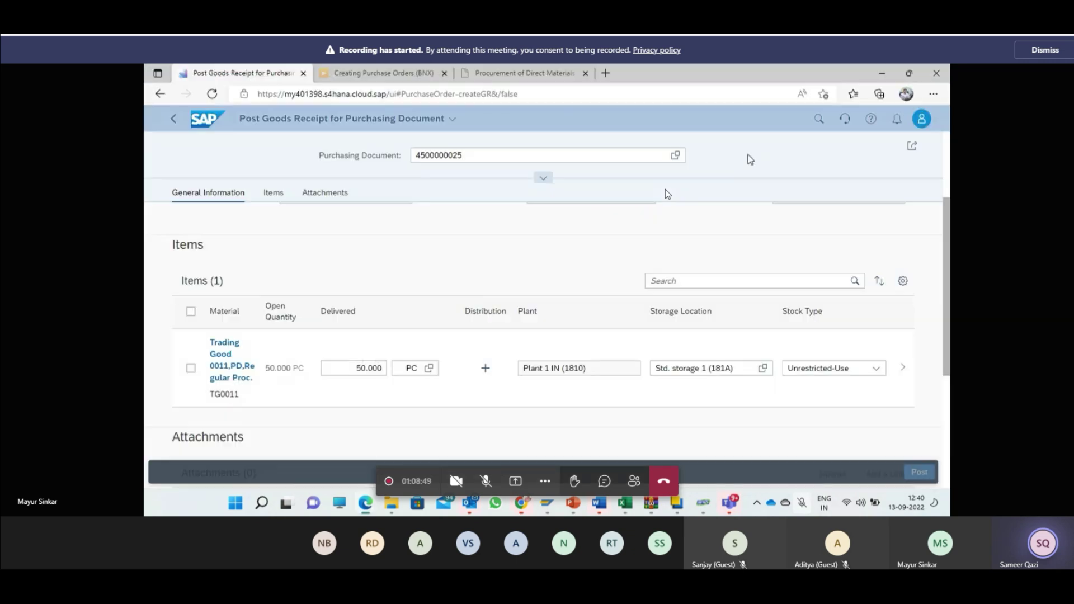
Step: Search the App Finder catalog for 'post goods' from the account menu
click(921, 118)
click(889, 216)
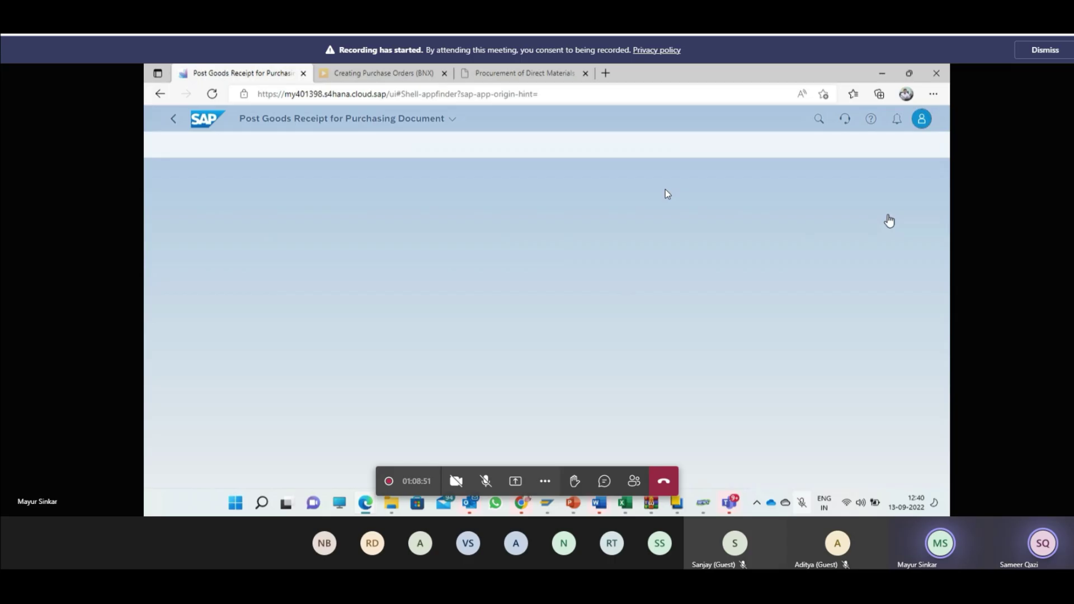
text(post )
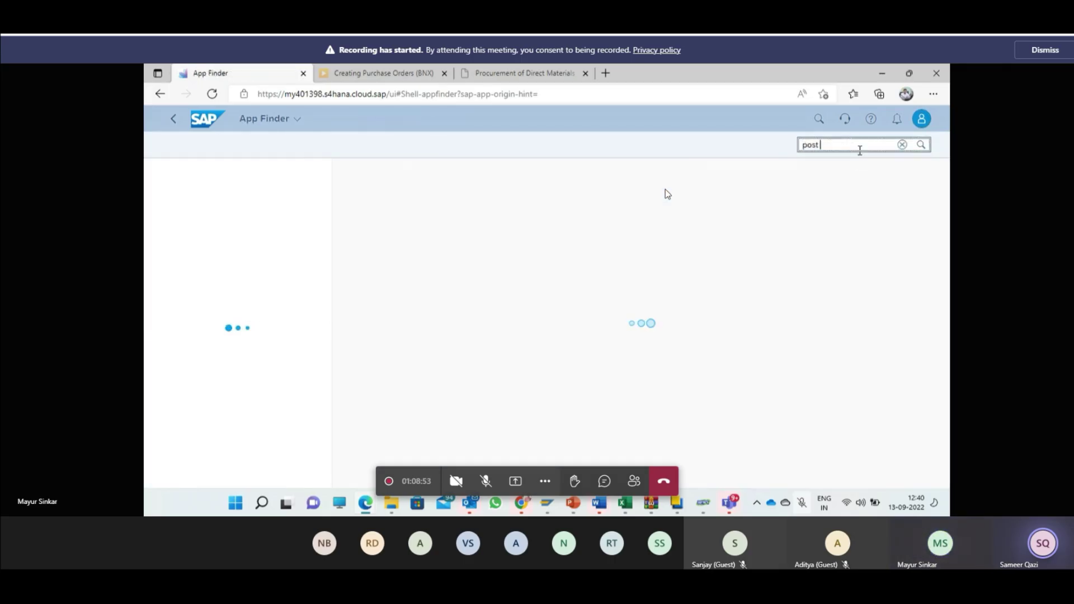
text(goods)
key(Return)
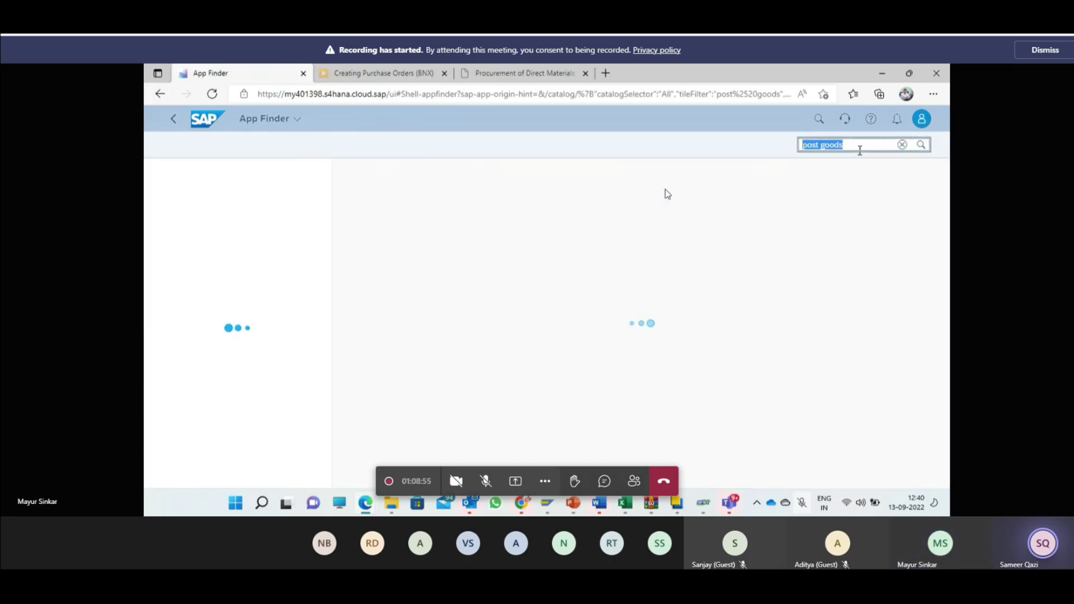
Step: Go back to launchpad home, then reopen App Finder with the catalog search box active
click(207, 117)
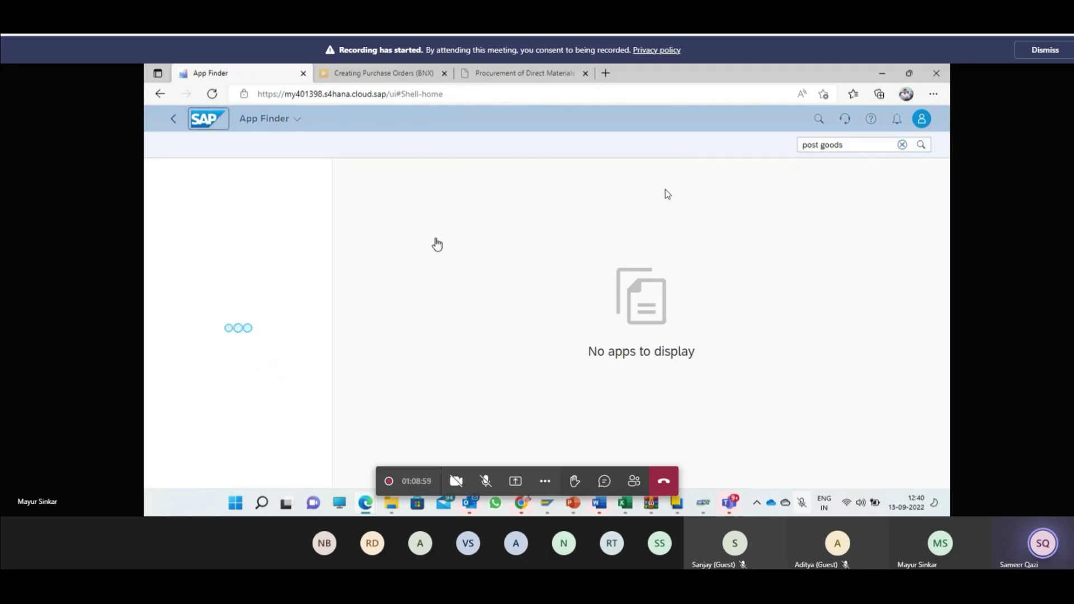
click(922, 123)
click(885, 214)
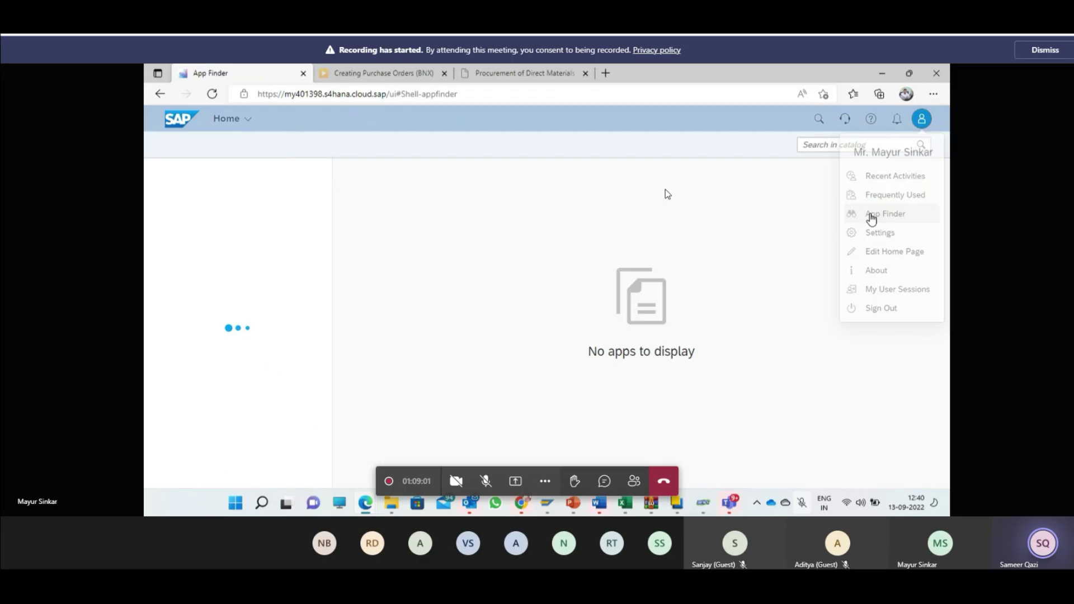
click(846, 146)
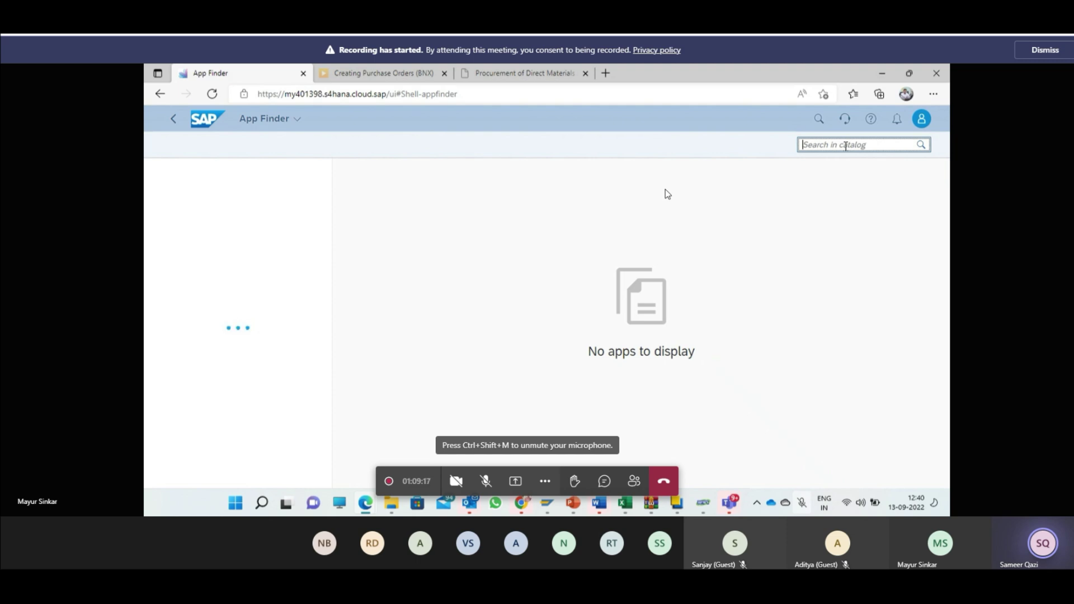
Step: Search the catalog for 'post goods' and launch the Post Goods Movement app under Warehouse Execution
key(alt+Tab)
key(alt+Tab)
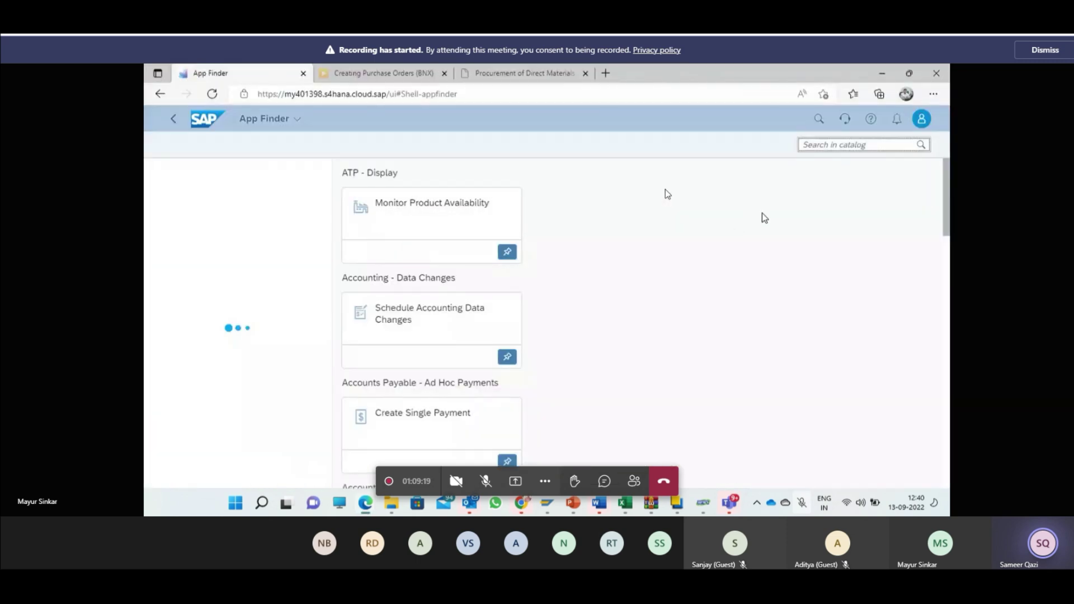
click(833, 144)
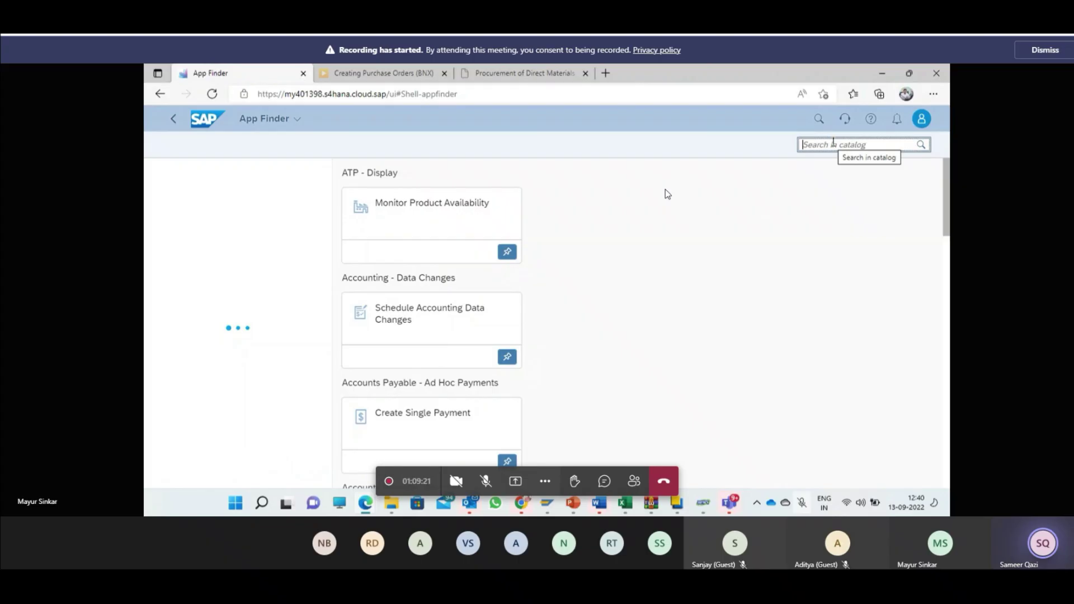
text(p)
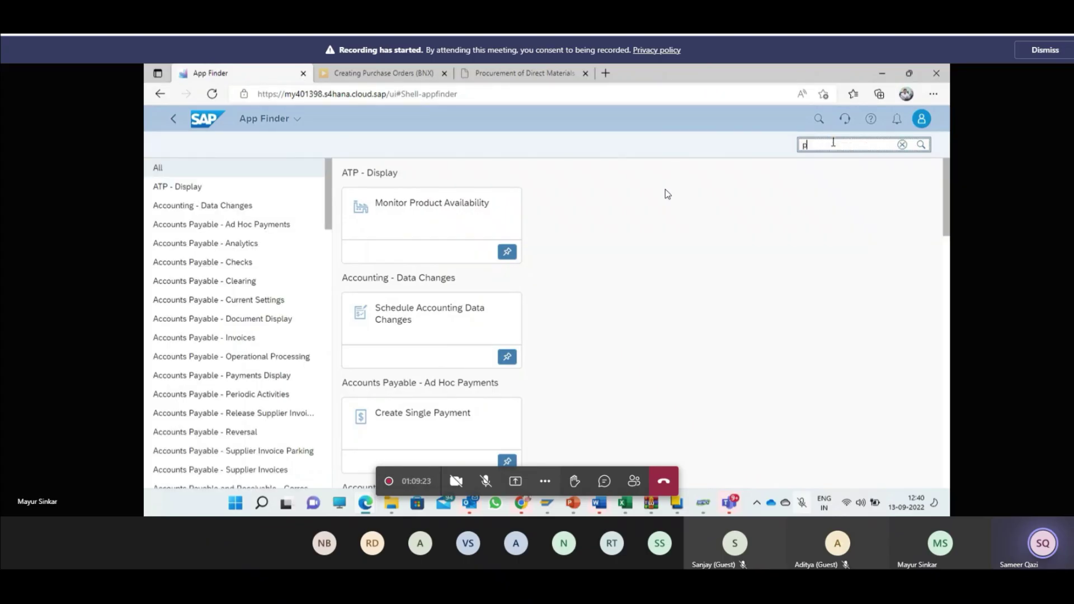
text(ost)
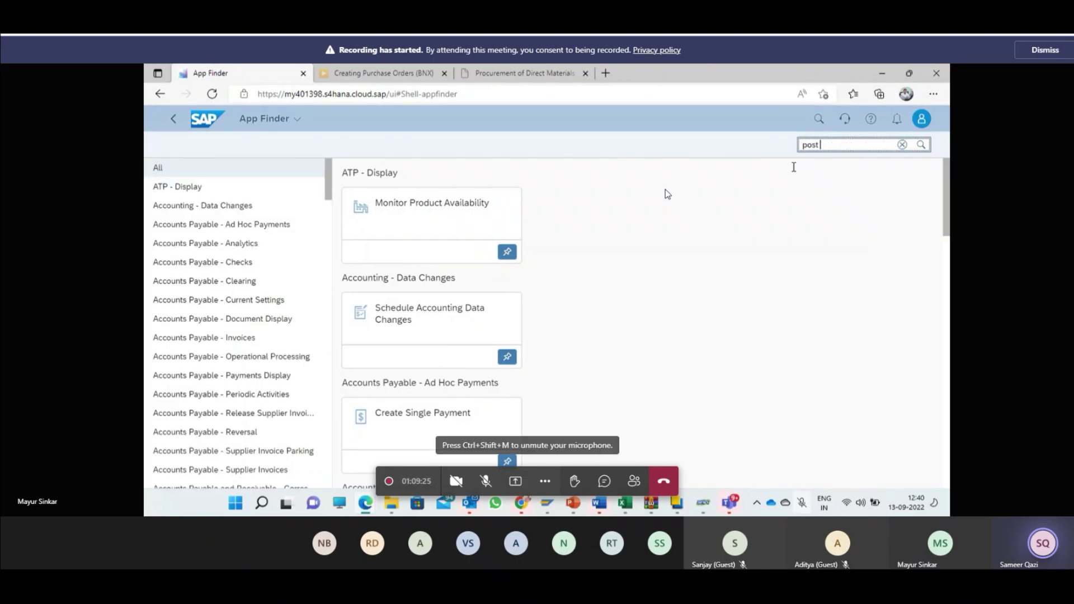
text( goods)
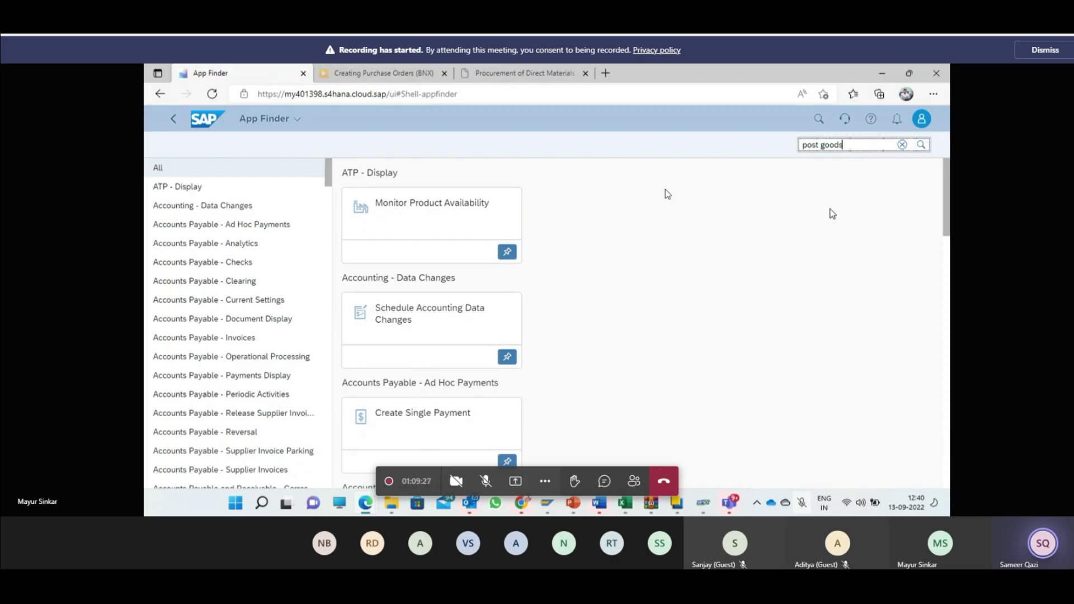
key(Return)
scroll(541, 376, down, 5)
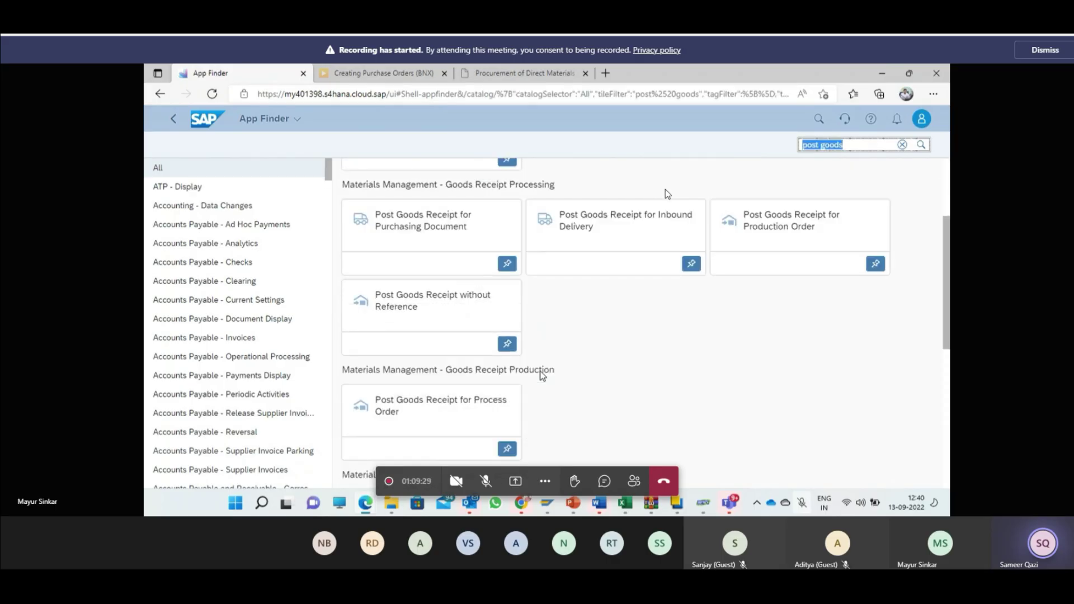
scroll(458, 313, up, 5)
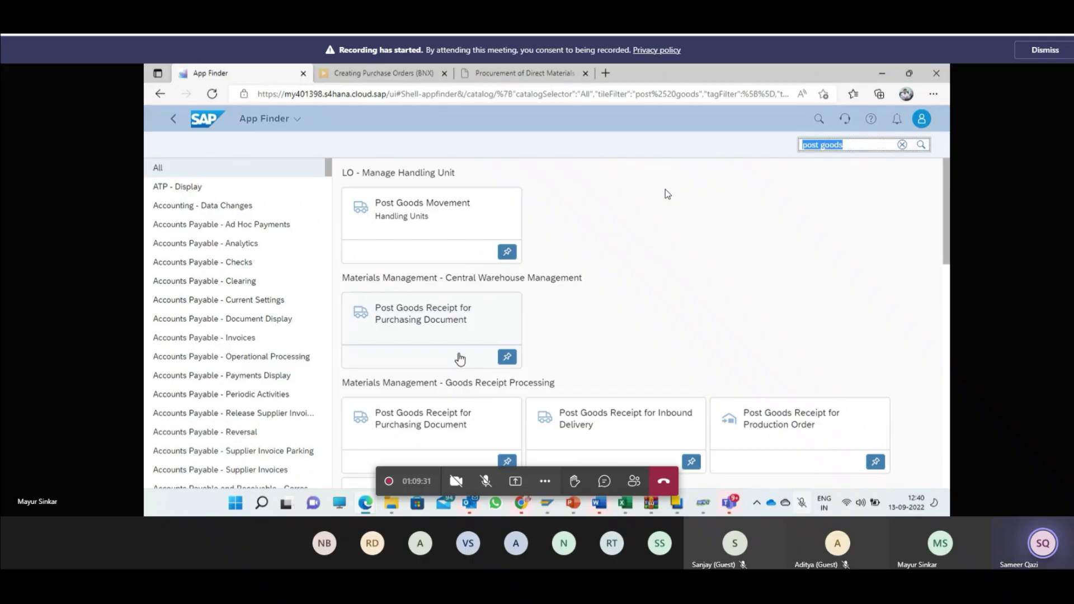
scroll(464, 314, down, 10)
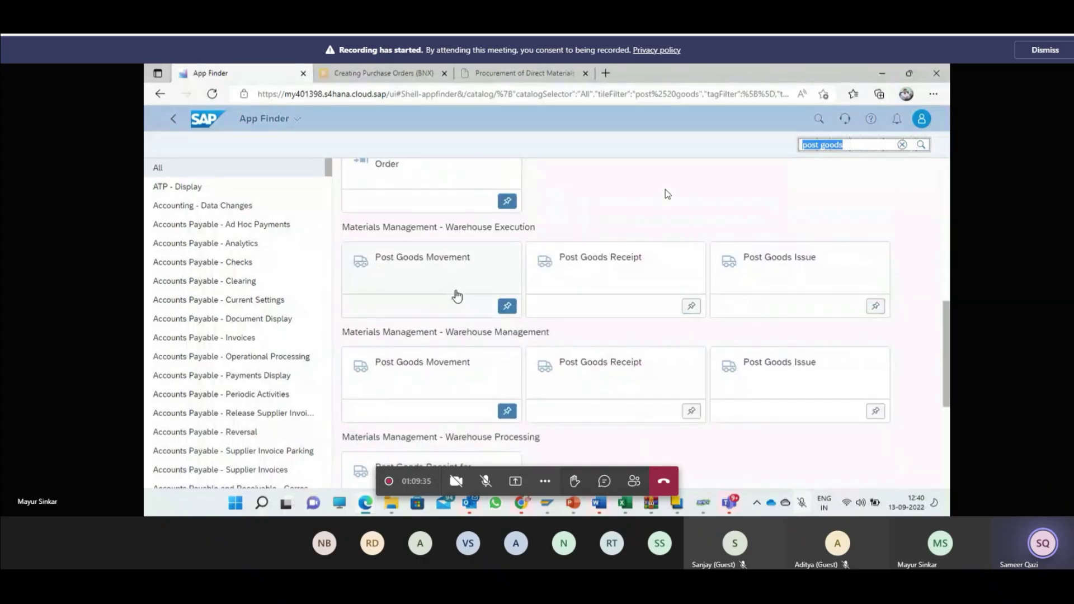
click(457, 297)
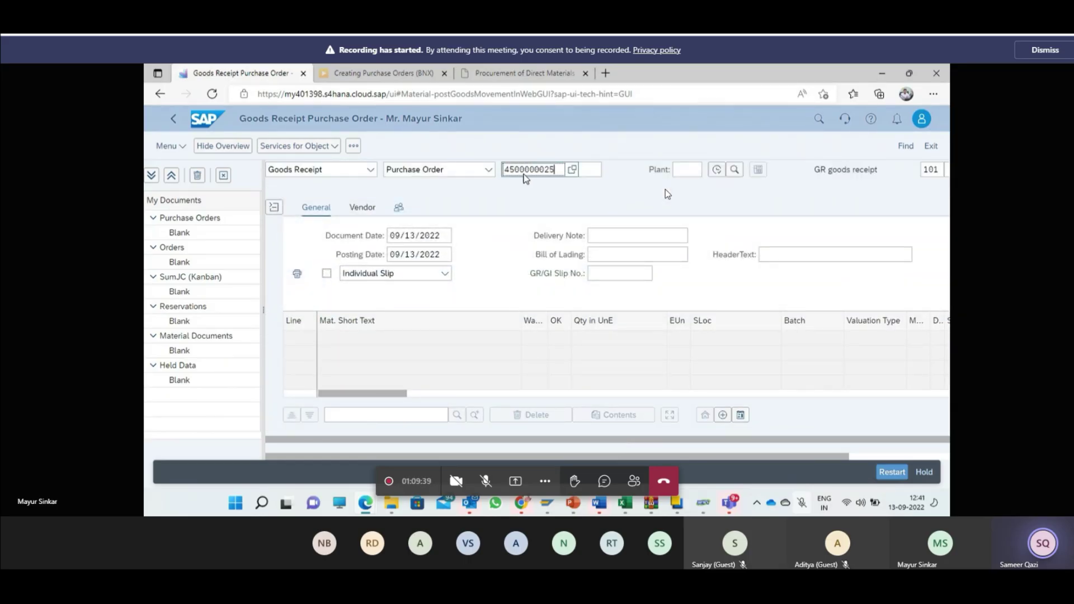
key(Return)
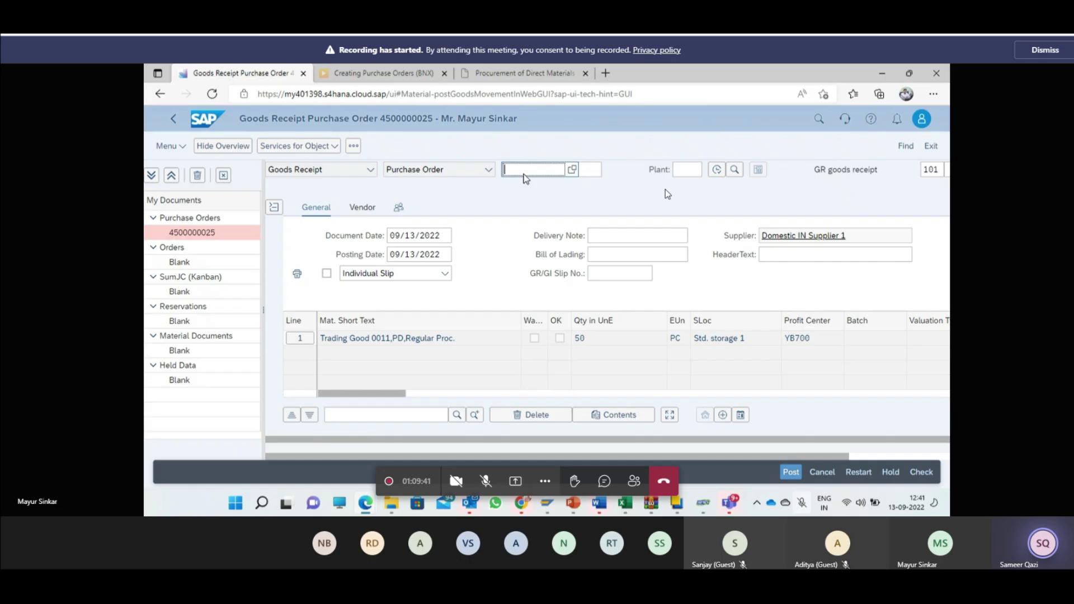
click(364, 329)
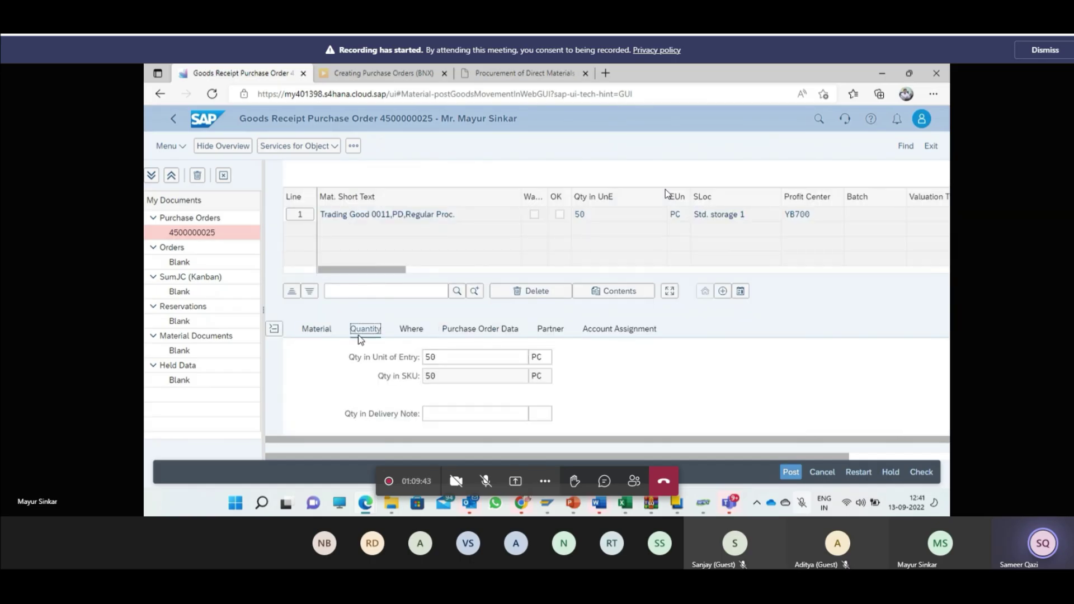
scroll(523, 363, down, 3)
click(449, 330)
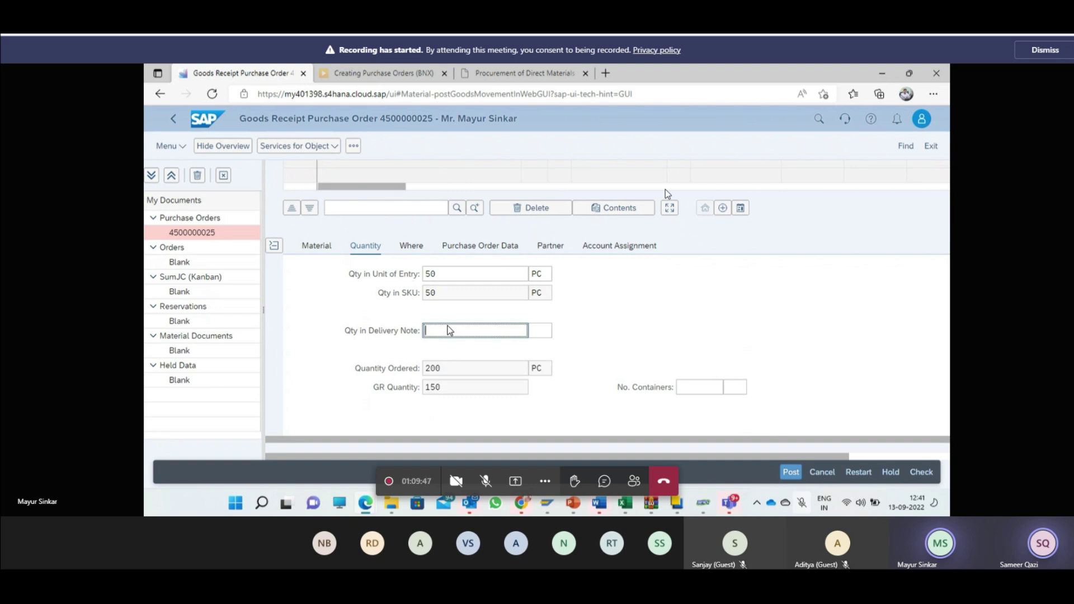
click(454, 276)
scroll(464, 357, up, 1)
click(456, 372)
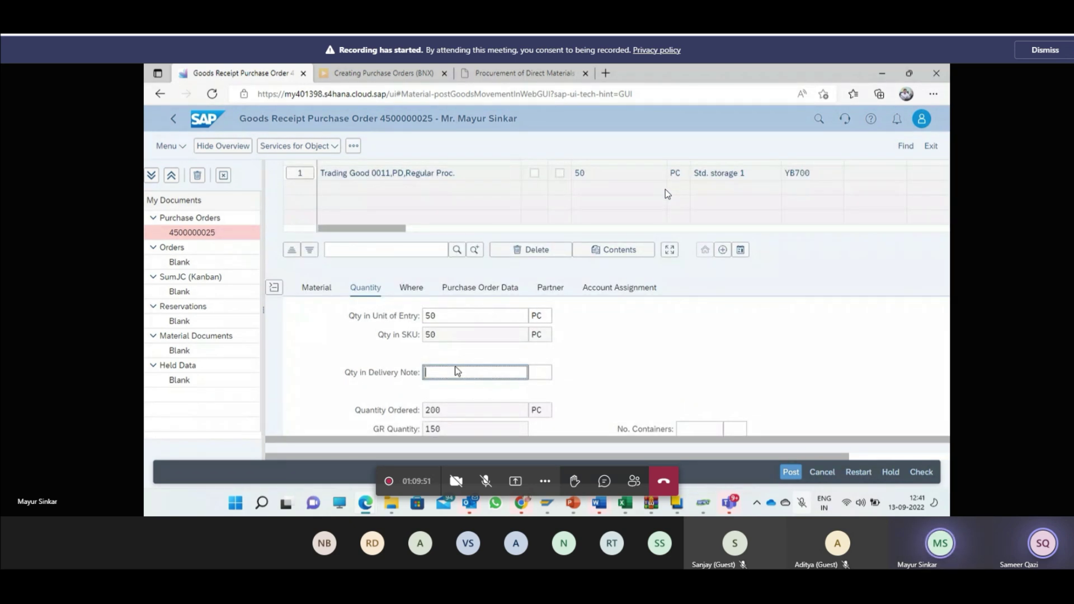
click(450, 318)
click(473, 374)
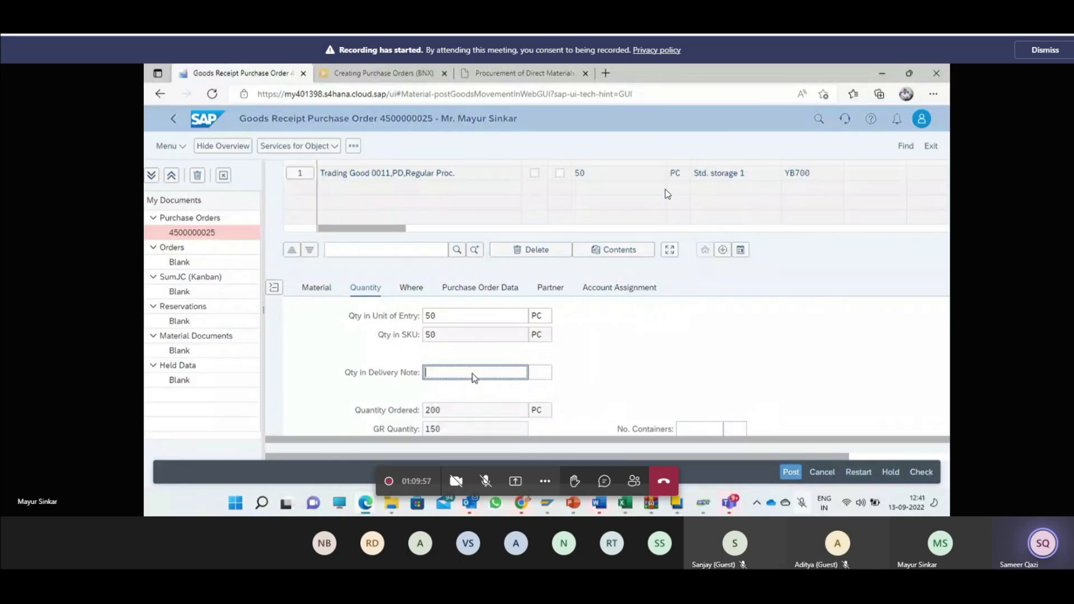
click(272, 292)
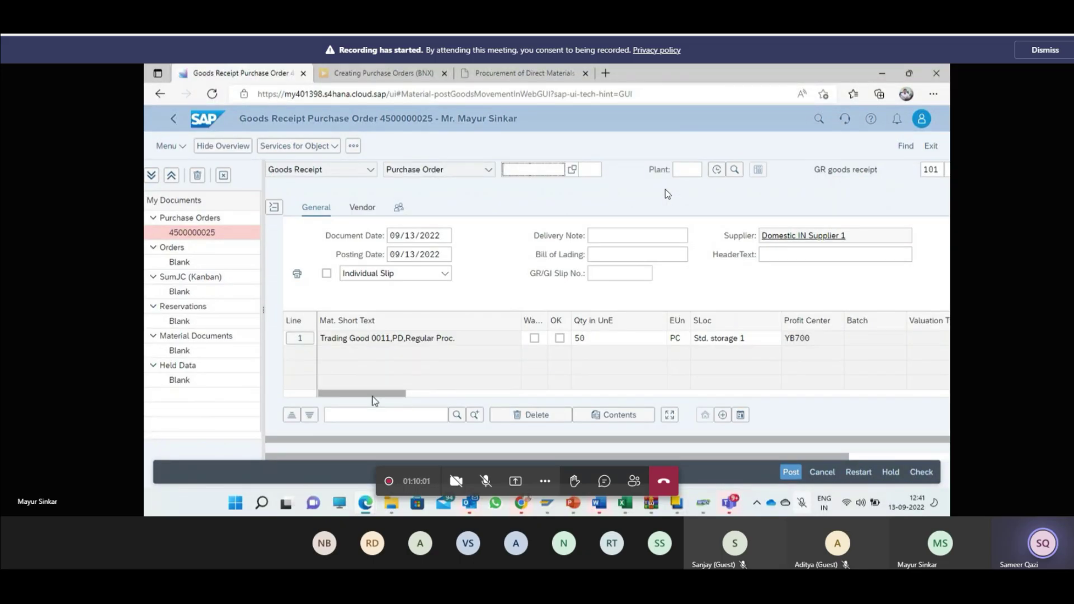
Step: Rearrange the item table, moving the Del. Note Qty column left and widening Del. Note Unit
drag(367, 395, 679, 395)
click(473, 337)
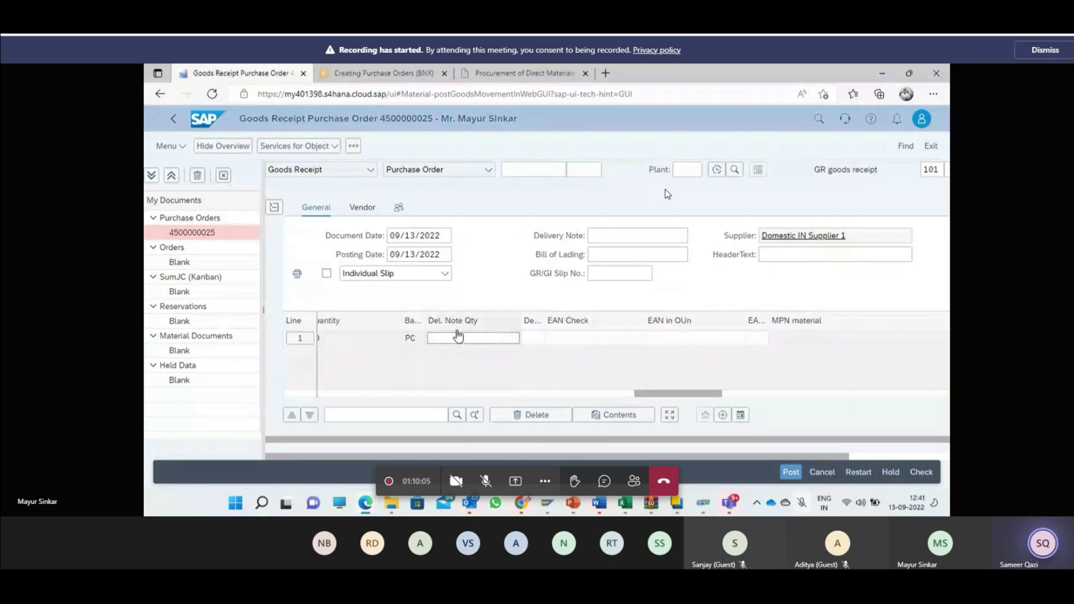
drag(391, 340, 350, 344)
mouse_move(665, 395)
mouse_down()
mouse_move(365, 391)
mouse_move(664, 395)
mouse_up()
click(557, 319)
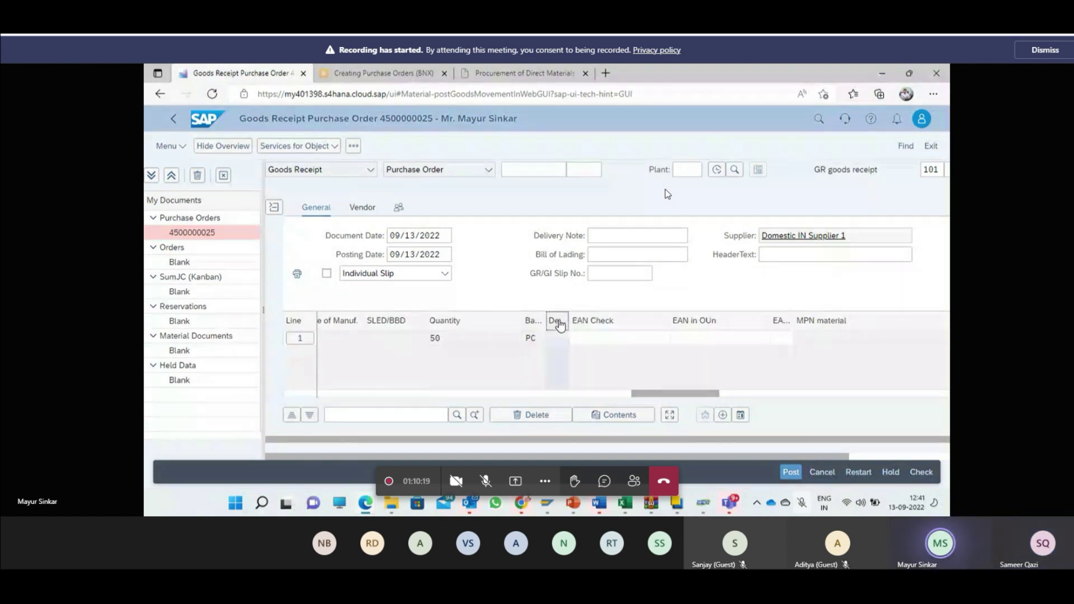
drag(570, 326, 652, 317)
click(611, 343)
click(719, 343)
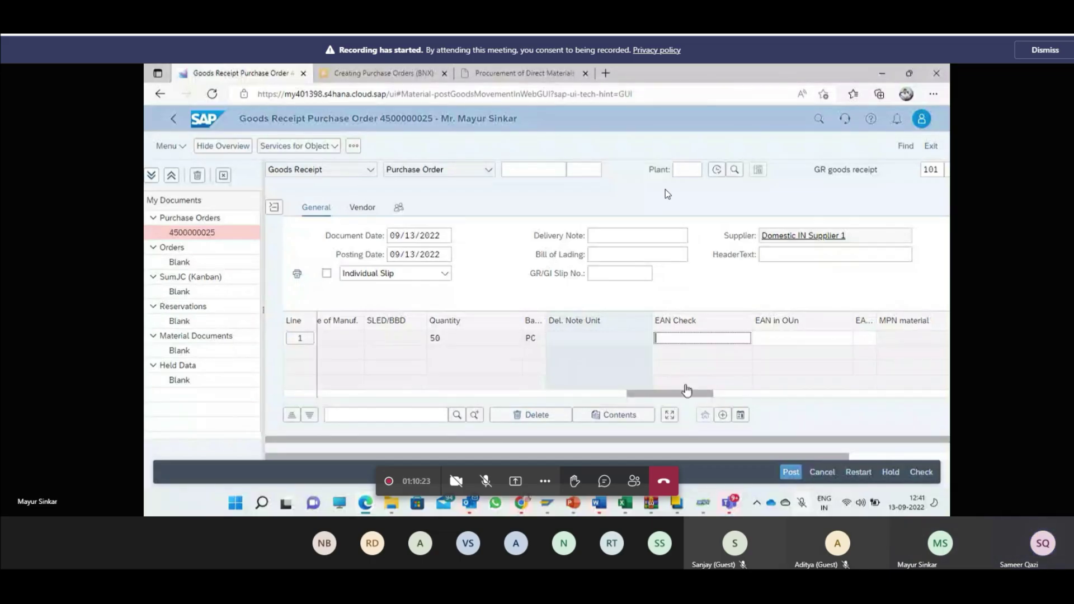
mouse_move(687, 394)
mouse_down()
mouse_move(908, 393)
mouse_move(661, 391)
mouse_move(692, 382)
mouse_up()
click(559, 338)
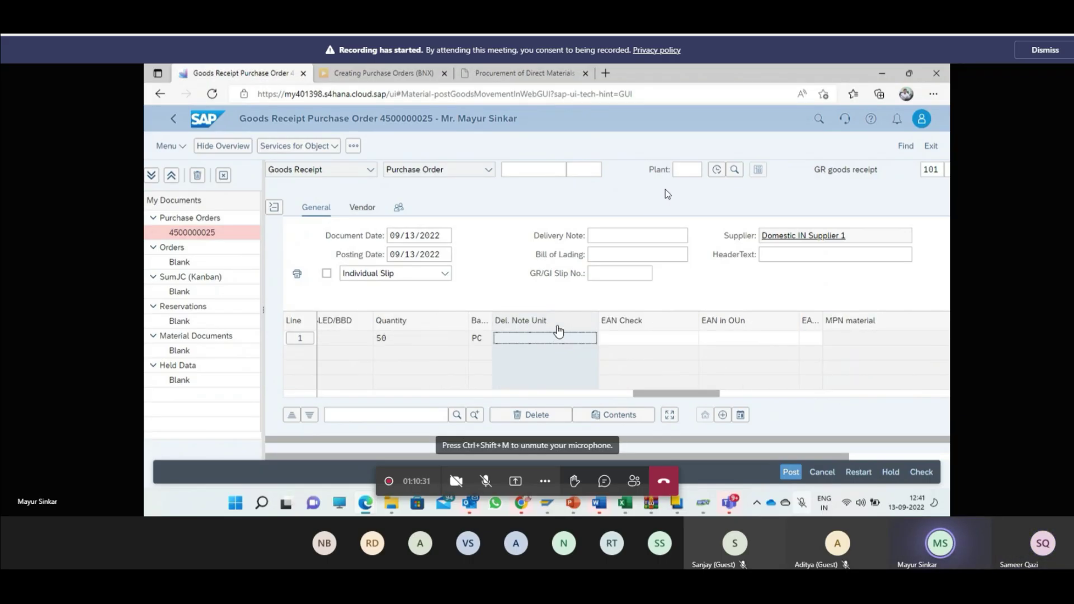
click(567, 328)
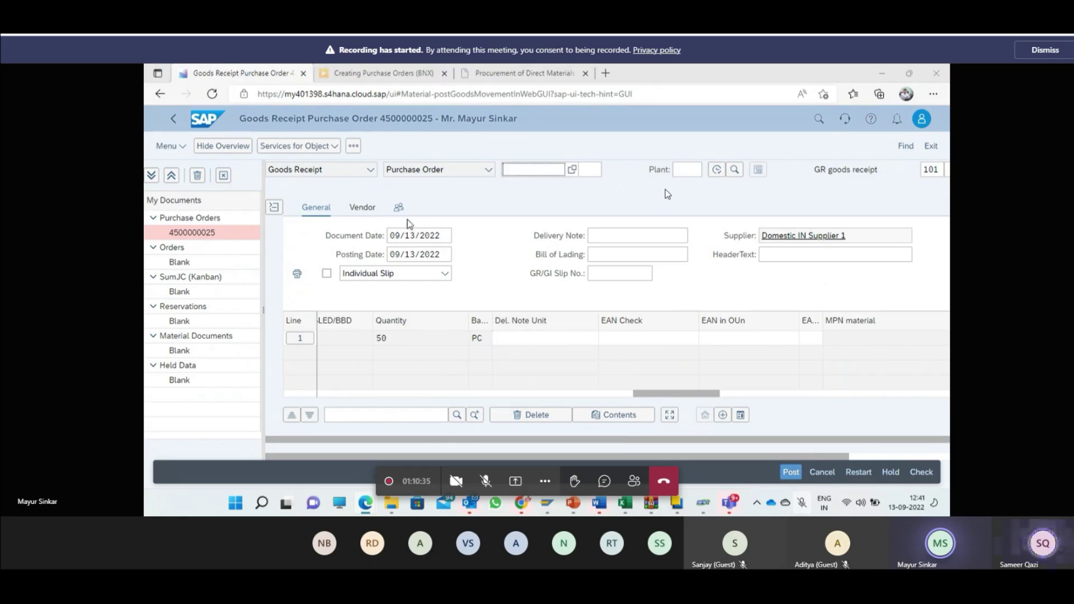
key(super+Tab)
key(Escape)
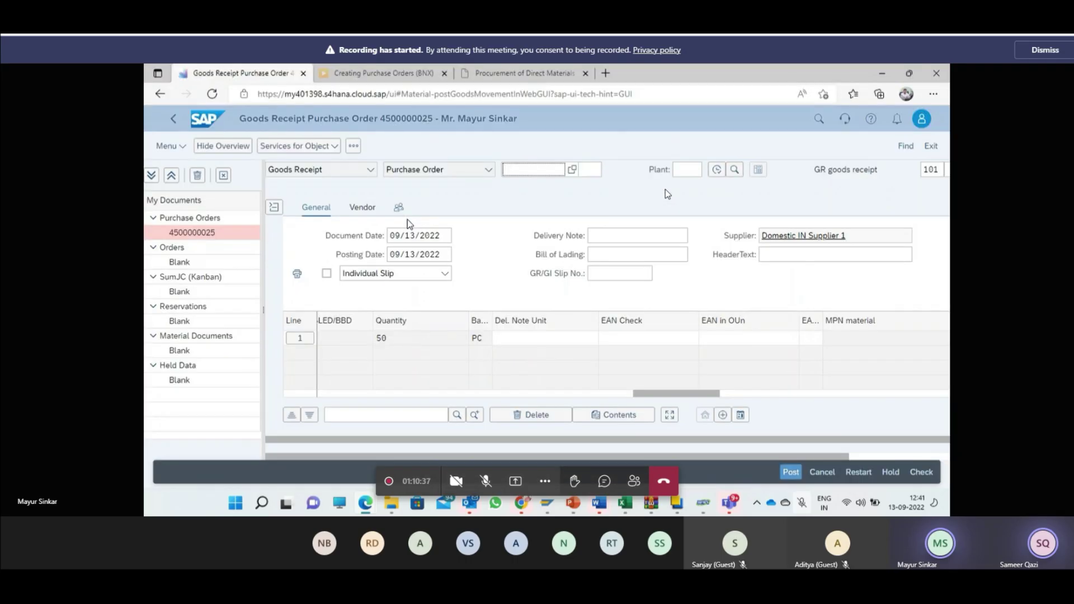
Step: Search the App Finder for 'post goods' and open Post Goods Movement, starting in Delivery Note
click(211, 128)
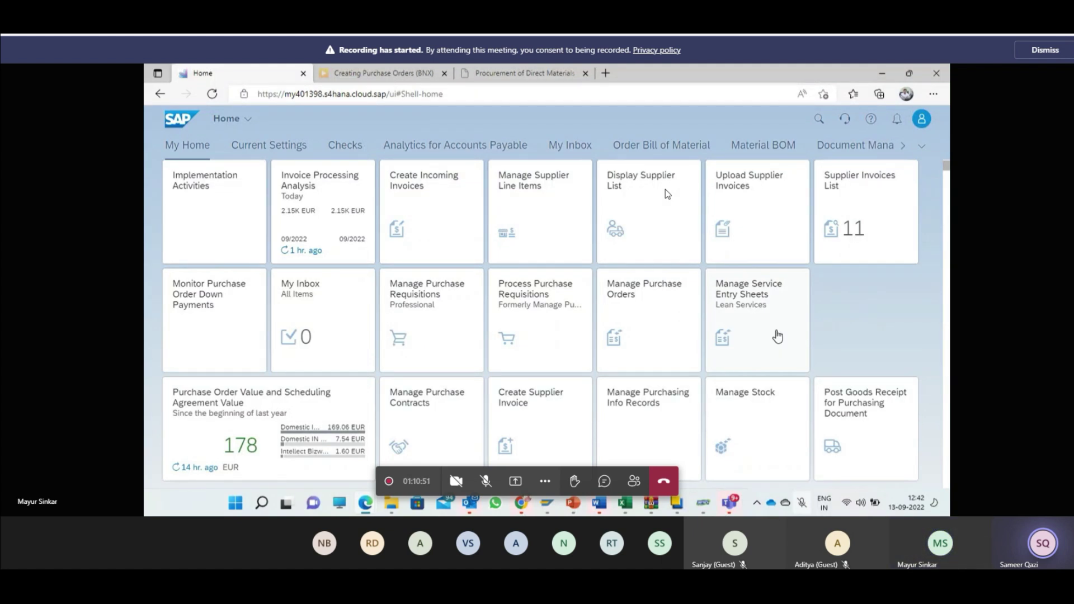
click(923, 118)
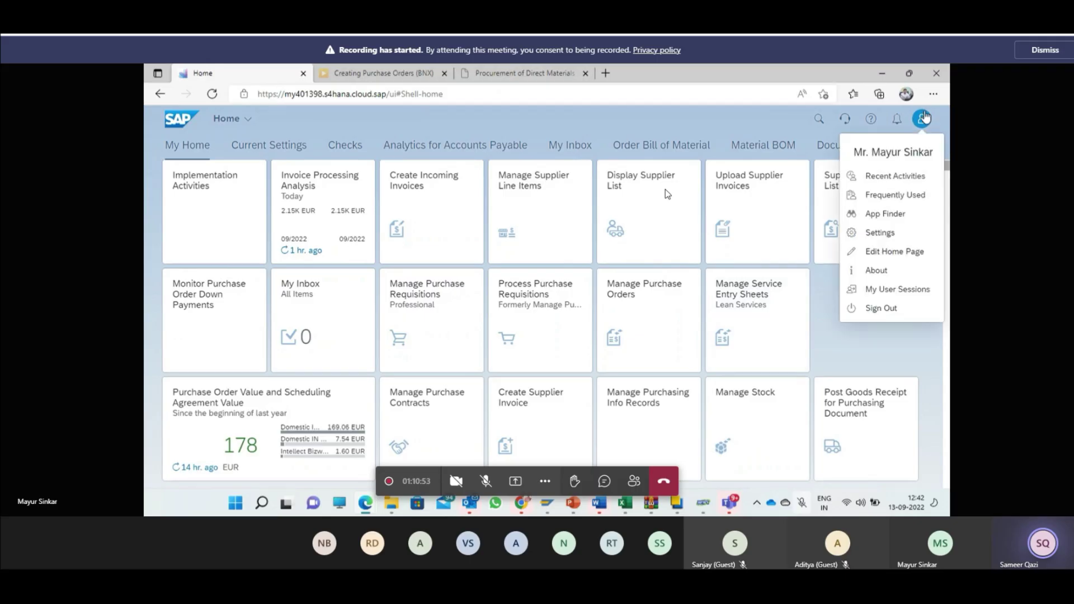
click(889, 218)
text(p)
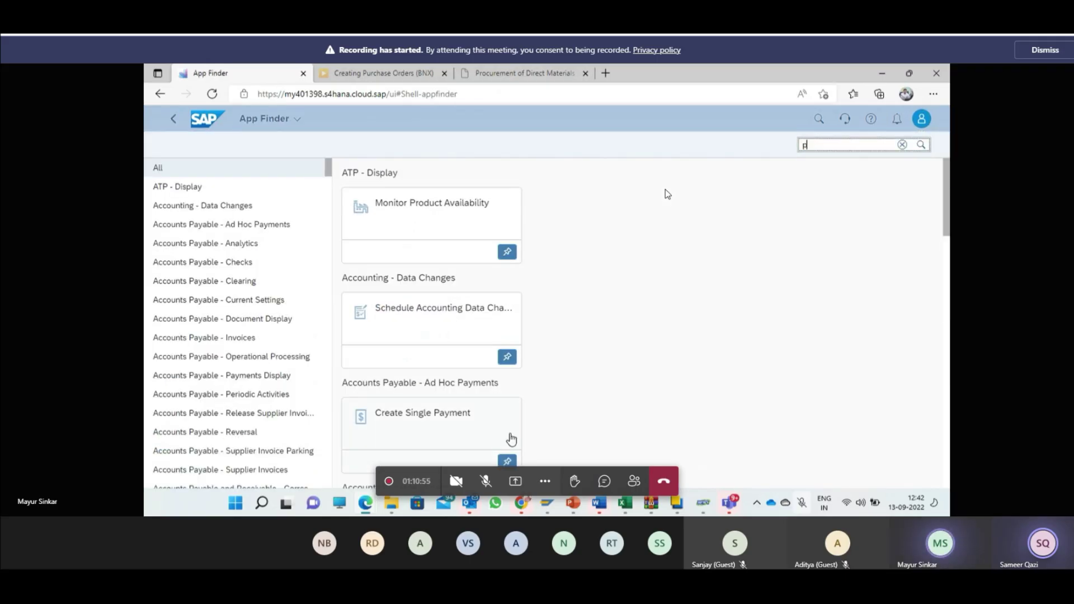
text(ost goods)
key(Return)
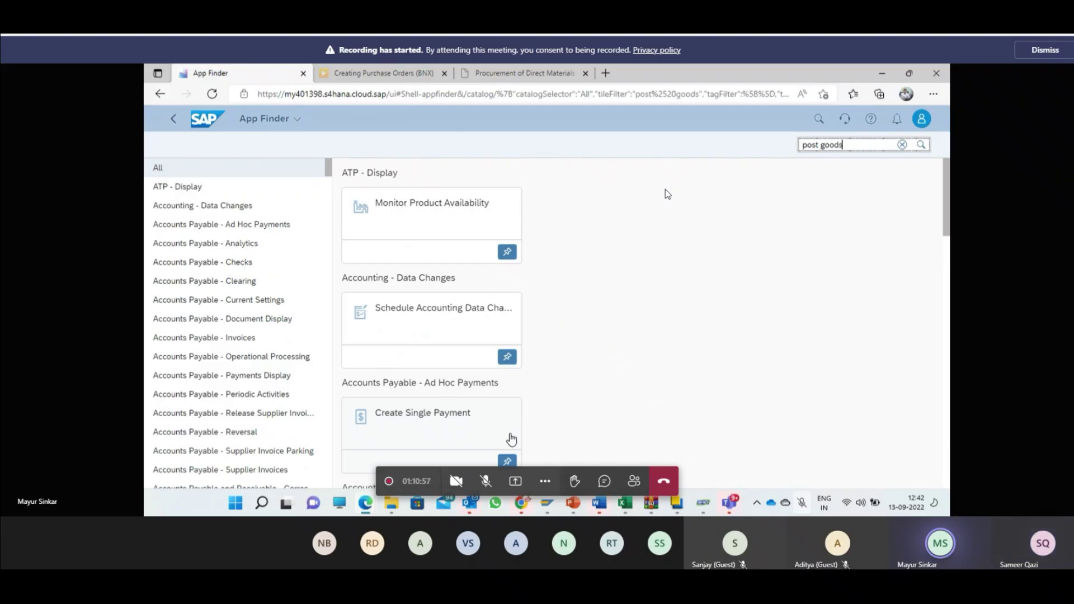
scroll(565, 381, down, 8)
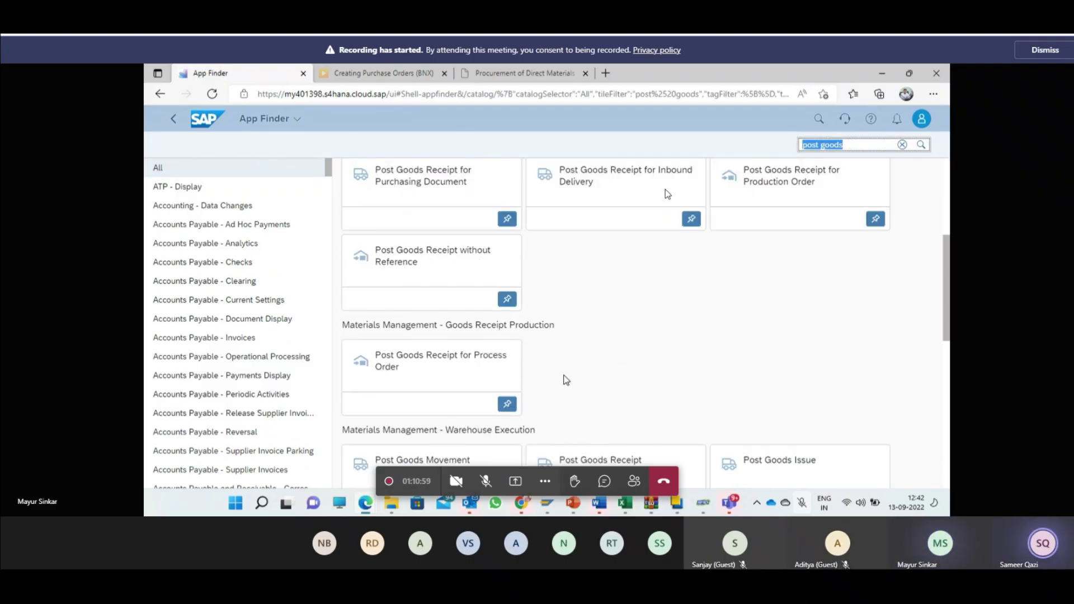
click(427, 320)
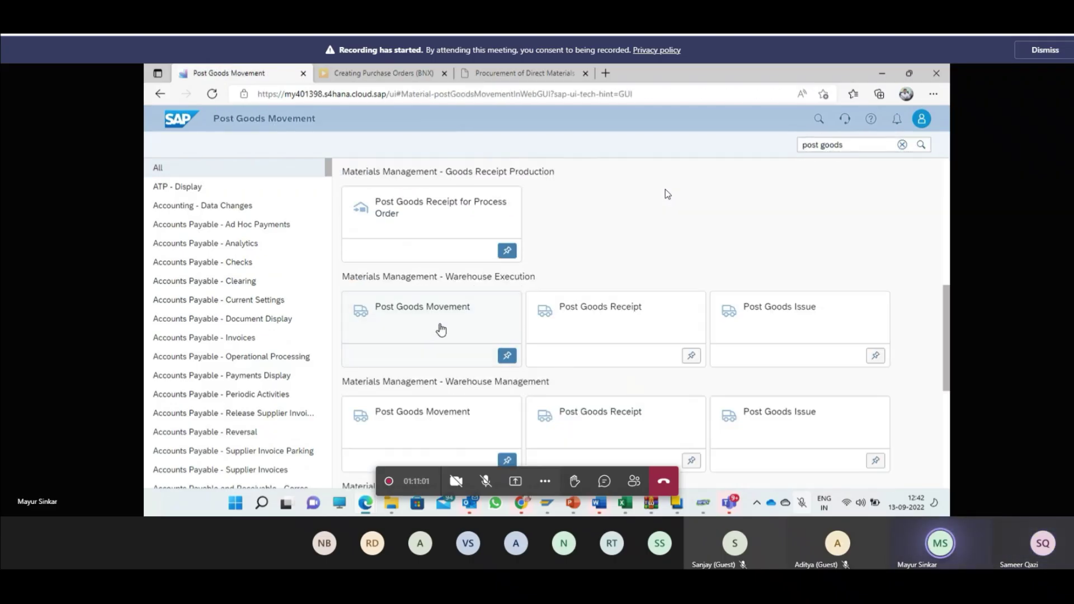
click(614, 240)
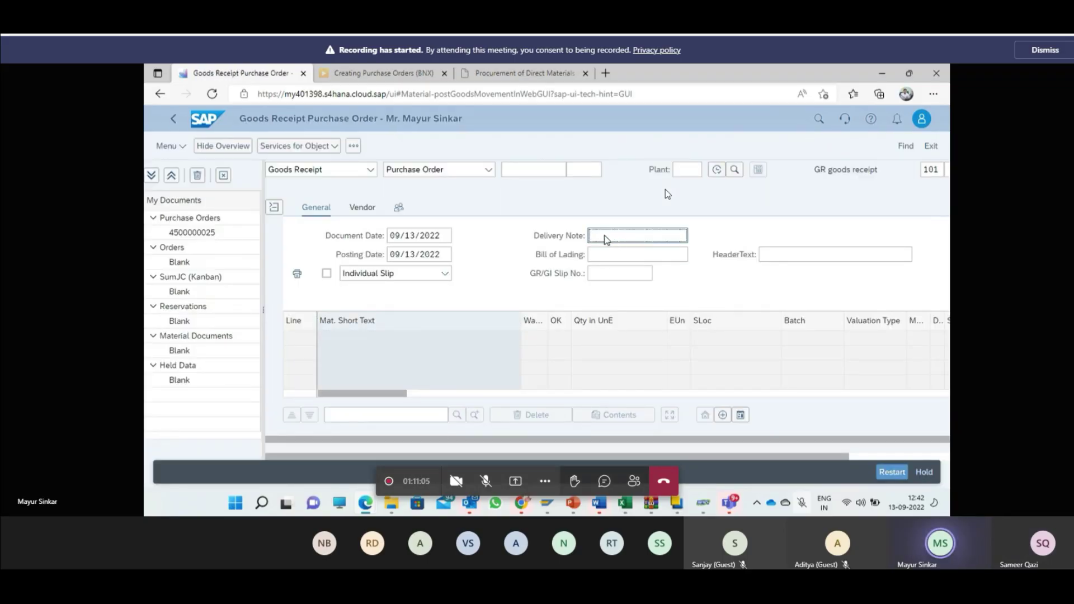
click(608, 259)
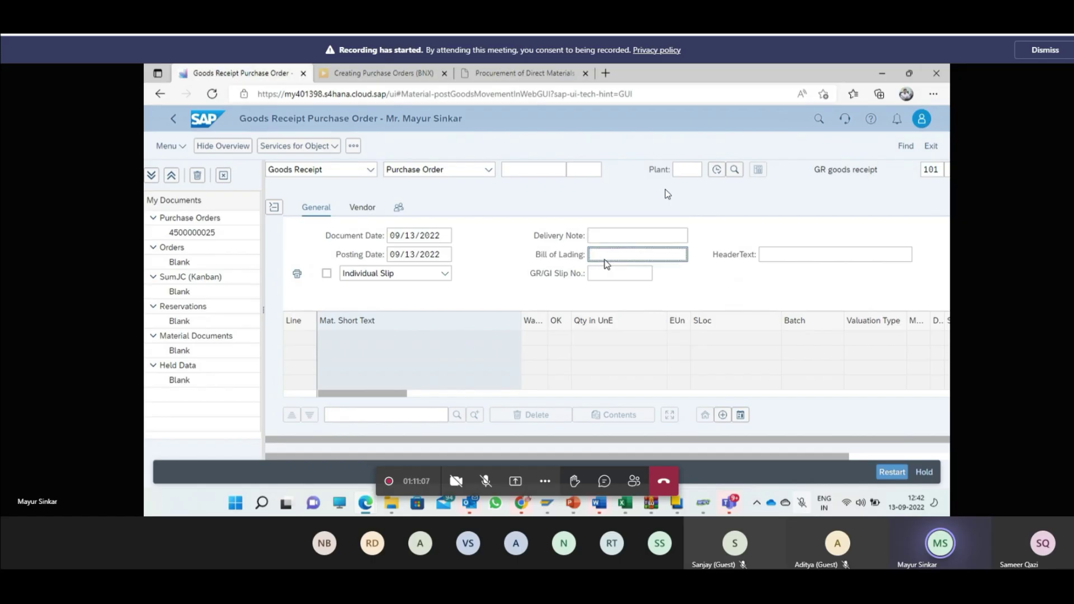
click(763, 255)
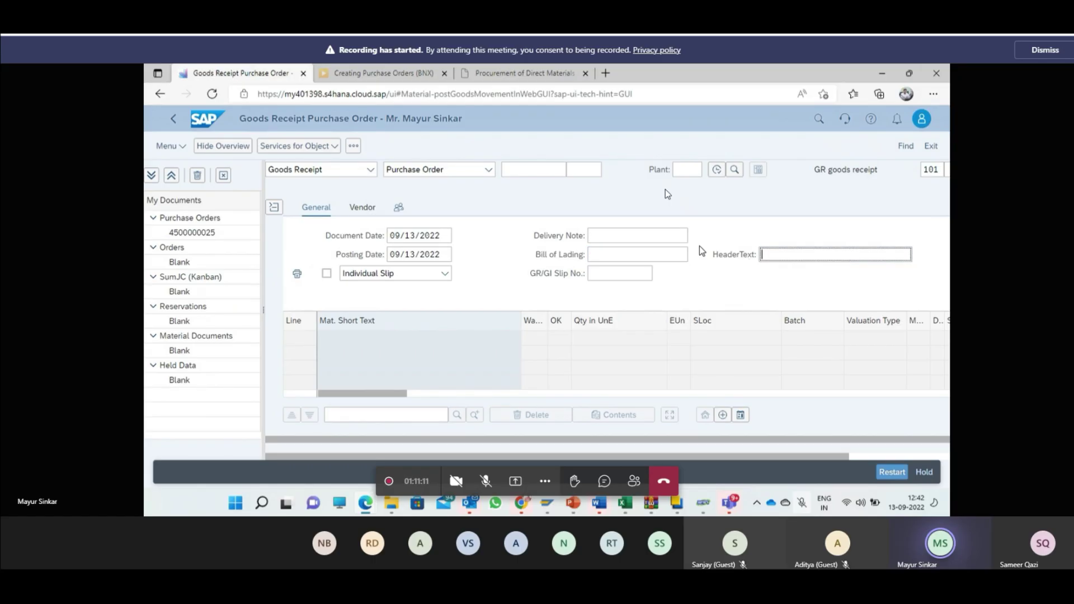
click(618, 257)
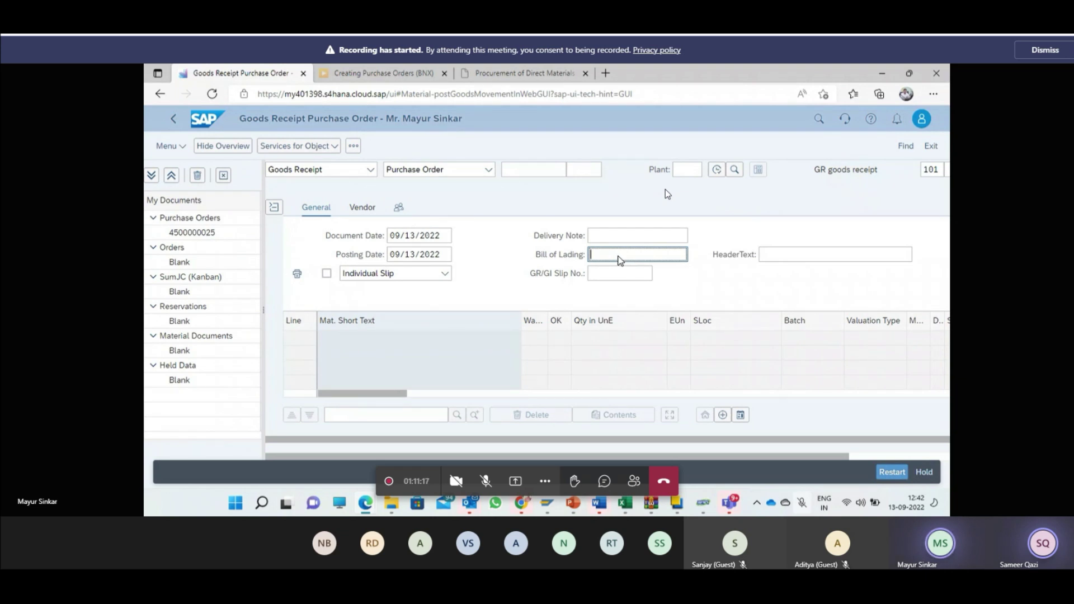
click(615, 236)
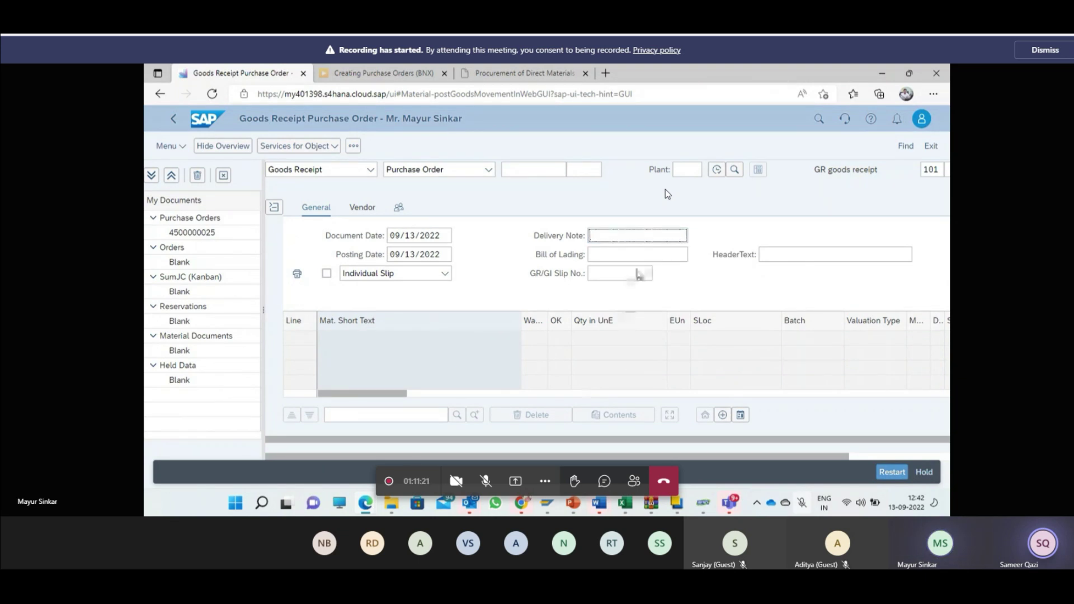
click(640, 255)
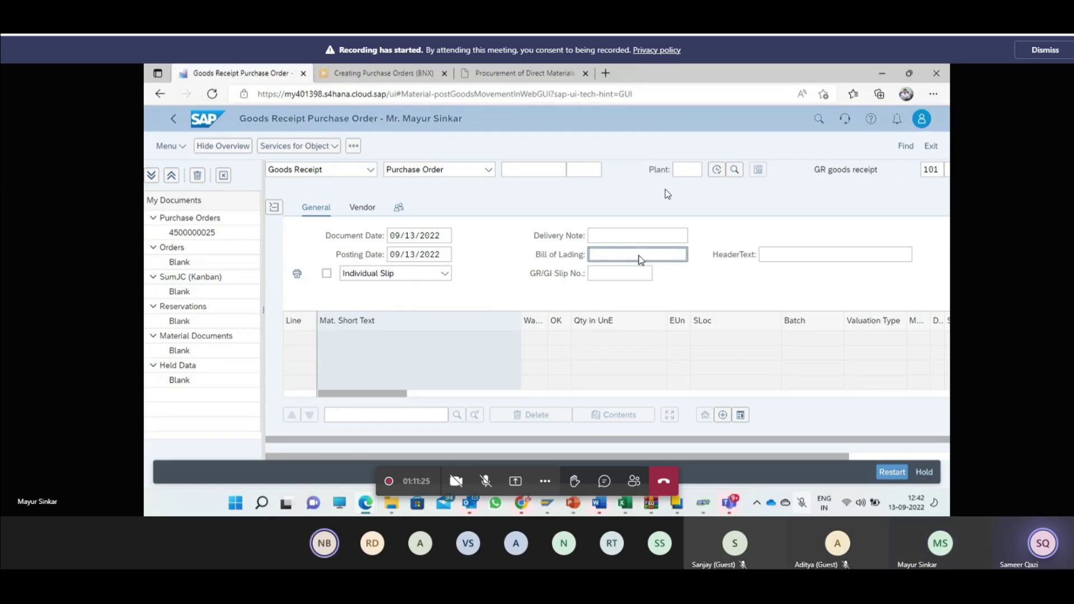
click(846, 256)
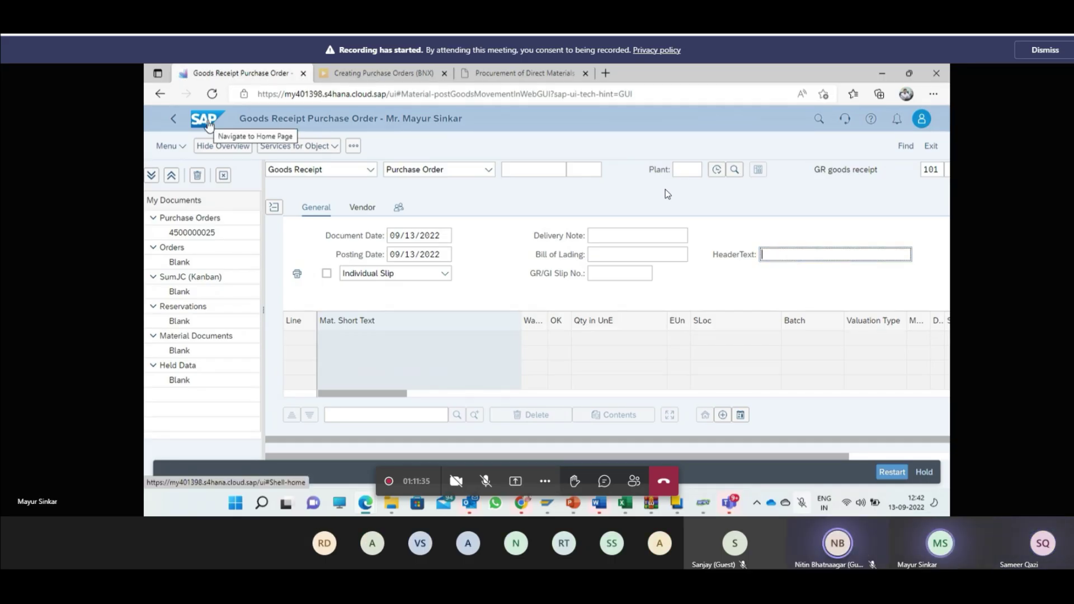
Step: Open Create Supplier Invoice from the launchpad home and discard the earlier invoice draft
click(208, 124)
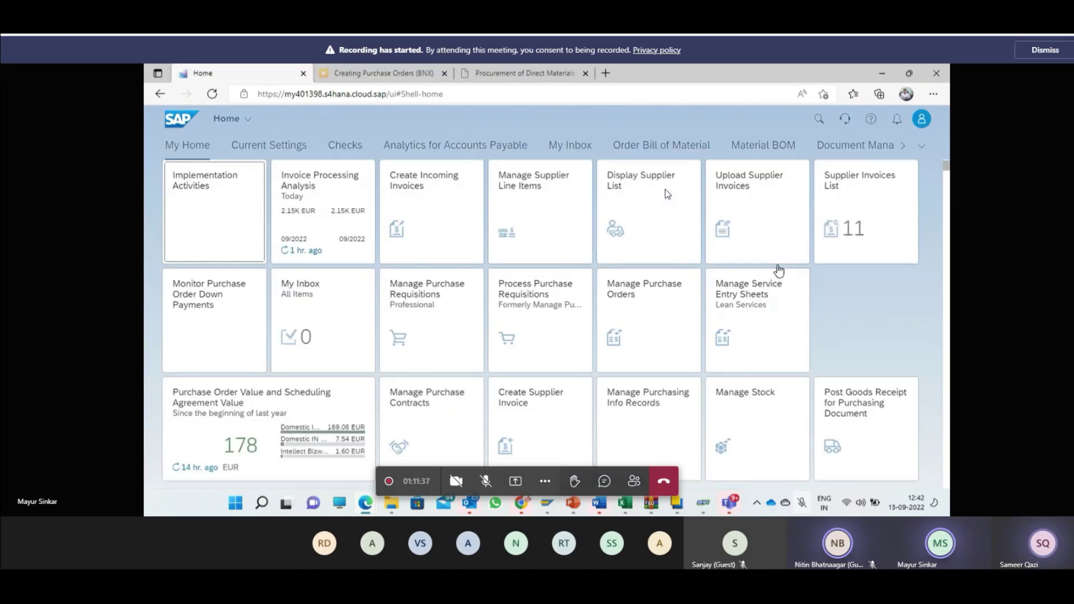
scroll(679, 401, down, 2)
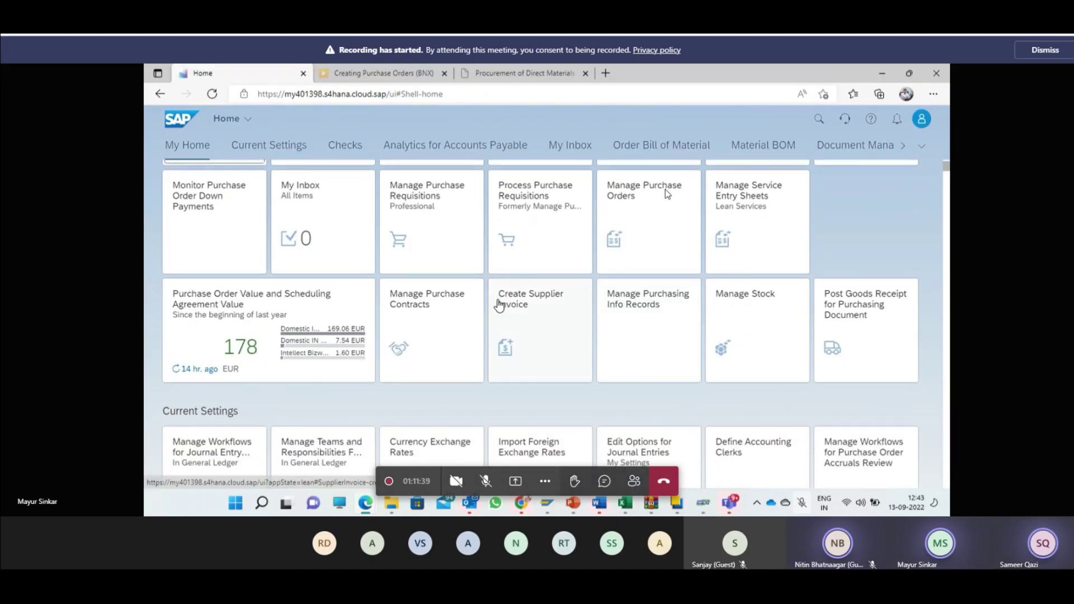
click(524, 313)
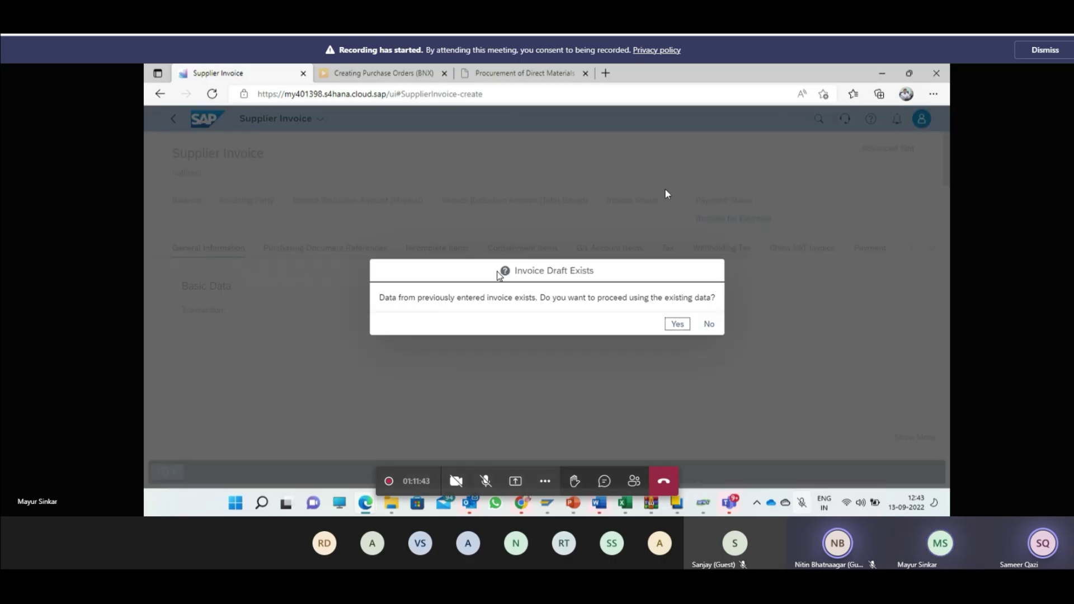
click(708, 325)
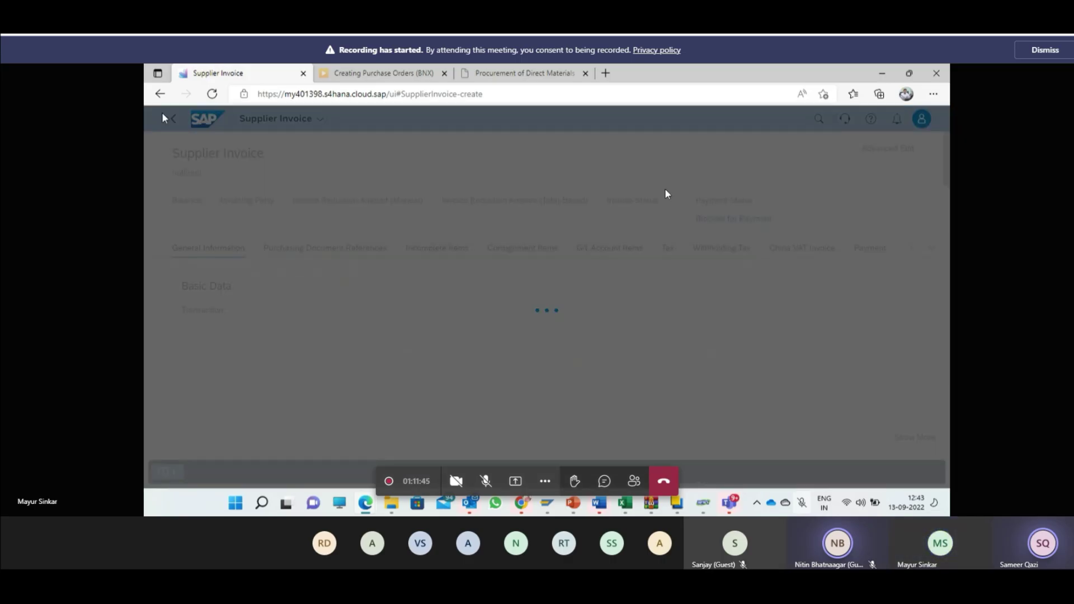
Step: Search the App Finder for 'invoice' and launch Create Supplier Invoice (Advanced)
click(203, 120)
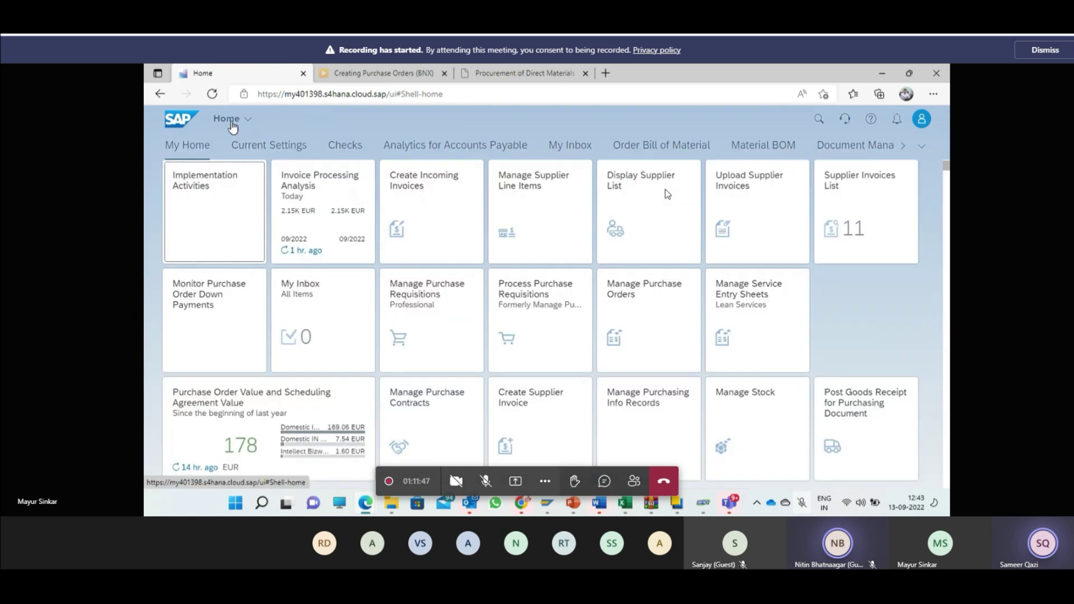
click(920, 120)
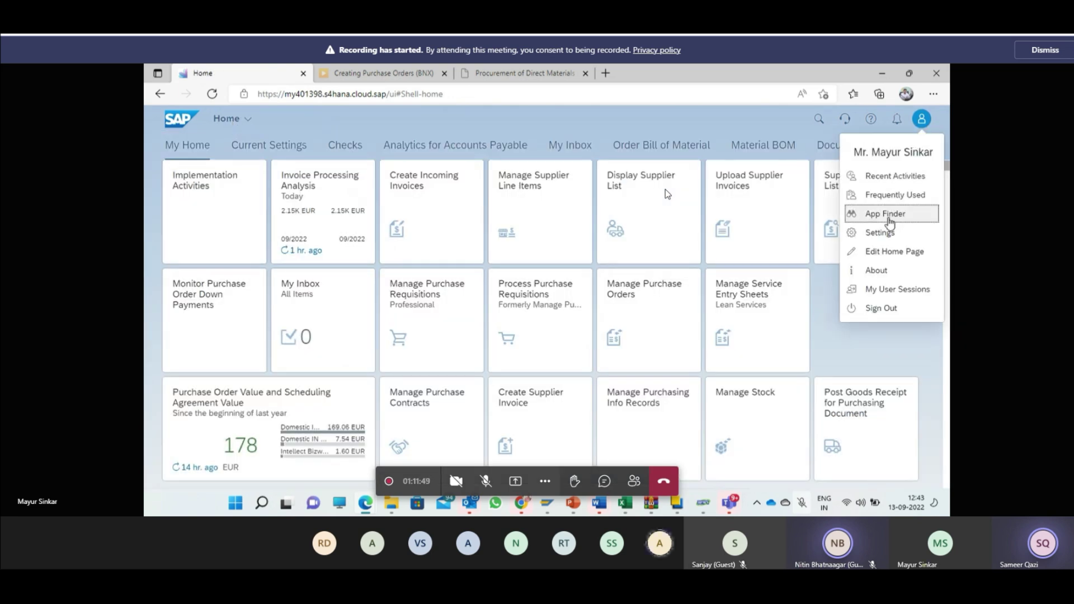
click(887, 212)
click(824, 146)
text(invoic)
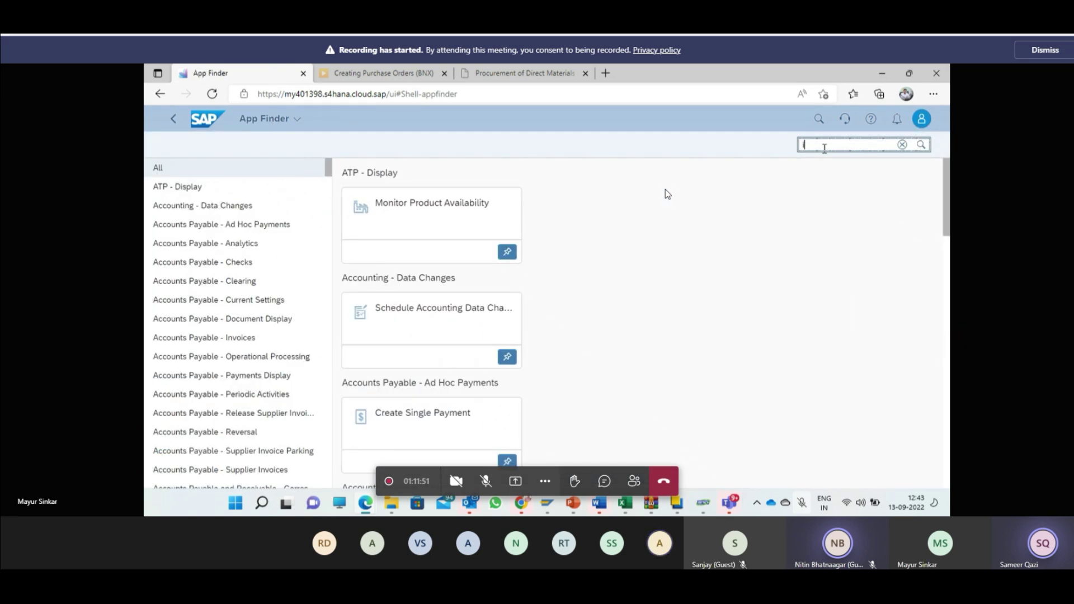
text(e)
key(Return)
scroll(711, 274, down, 3)
scroll(712, 275, down, 4)
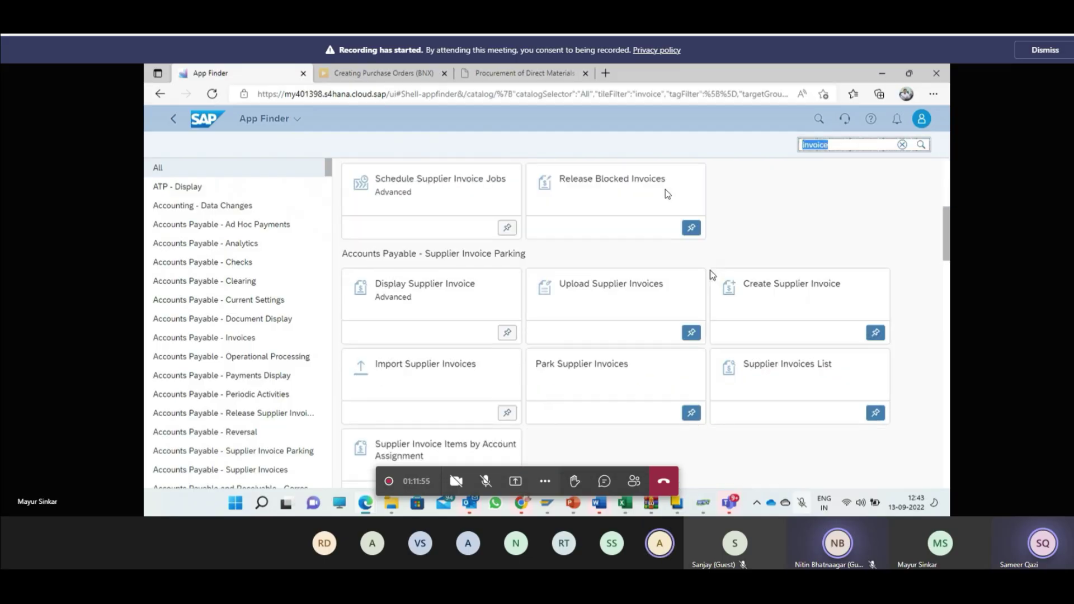
scroll(712, 275, down, 5)
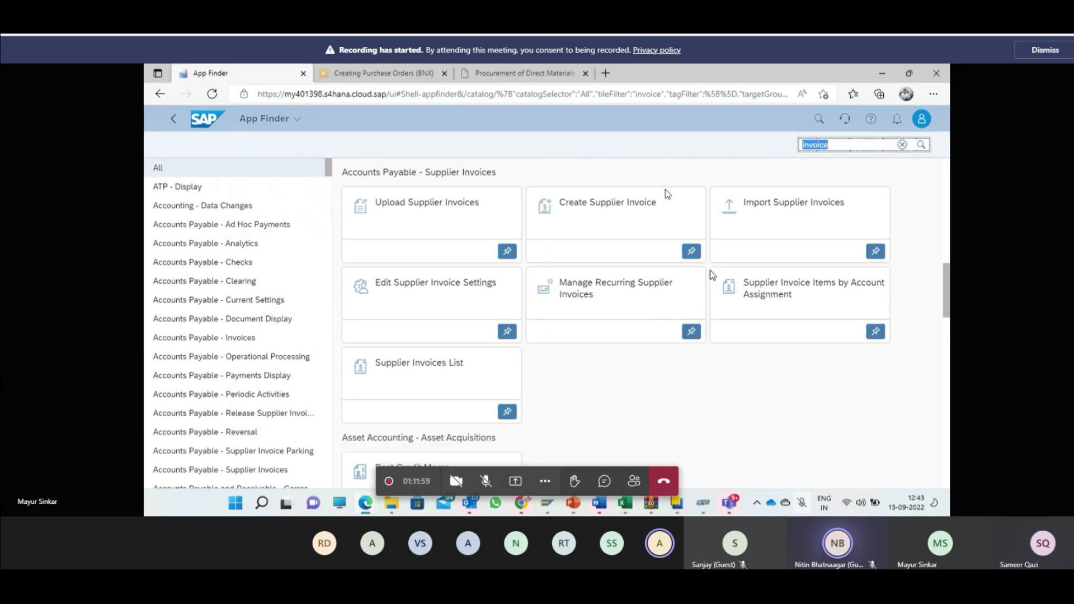
scroll(712, 274, down, 6)
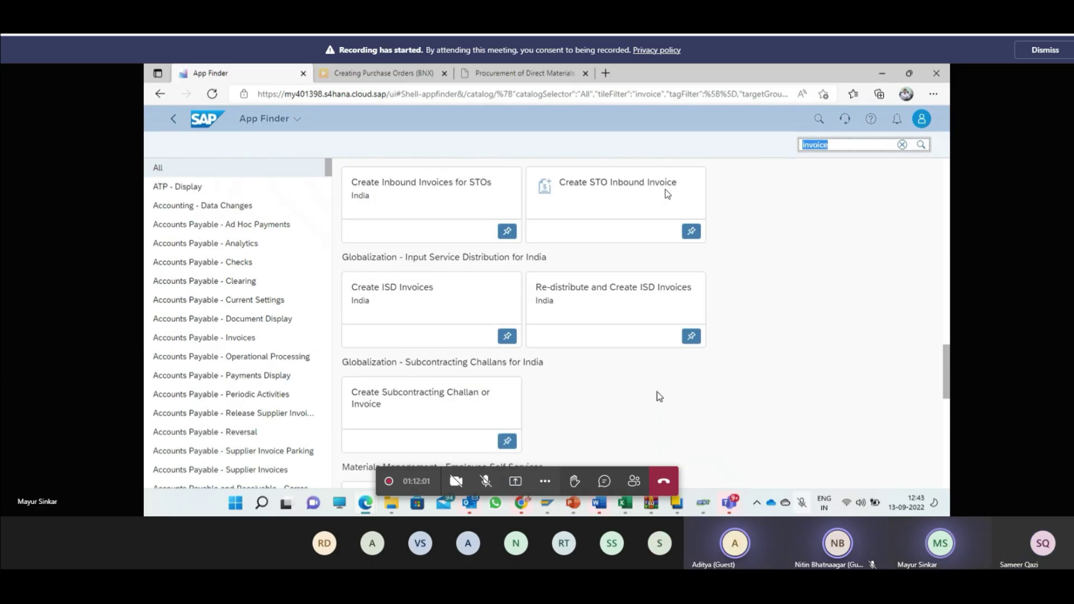
scroll(659, 396, down, 3)
scroll(658, 396, down, 6)
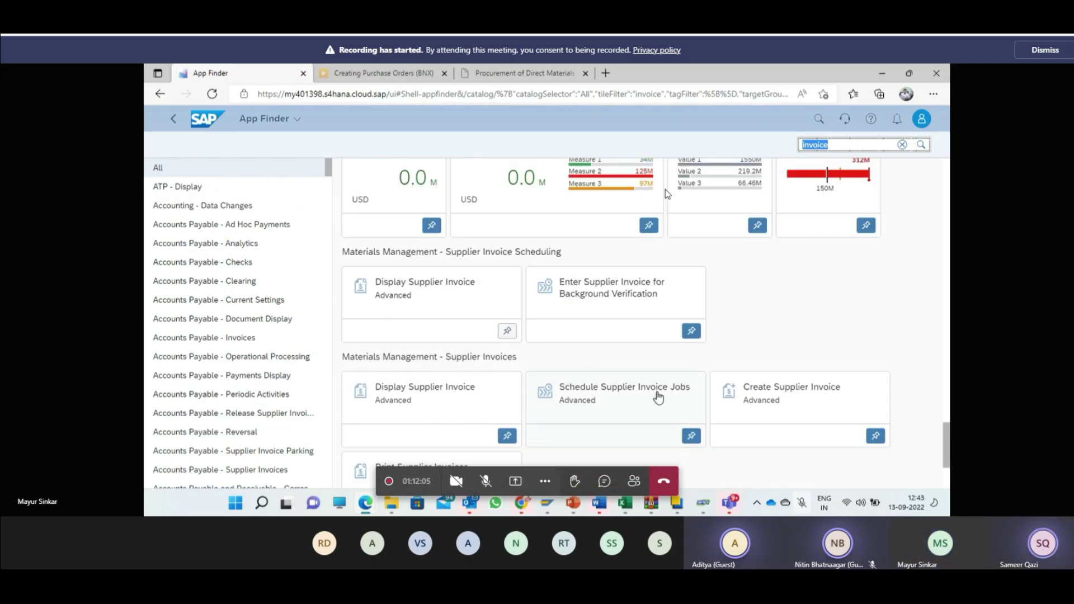
scroll(657, 396, down, 1)
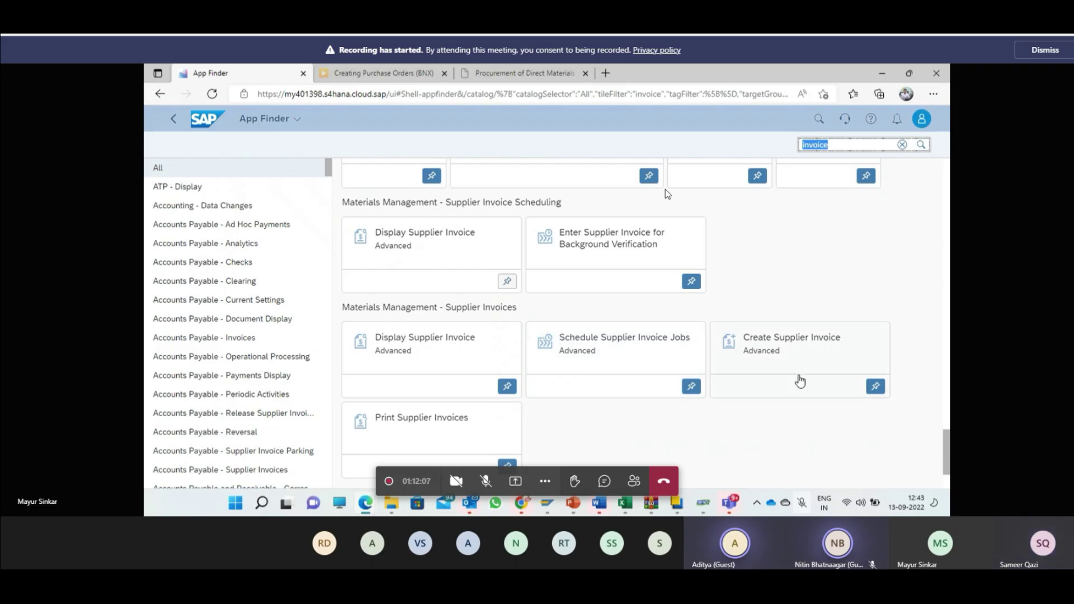
click(850, 385)
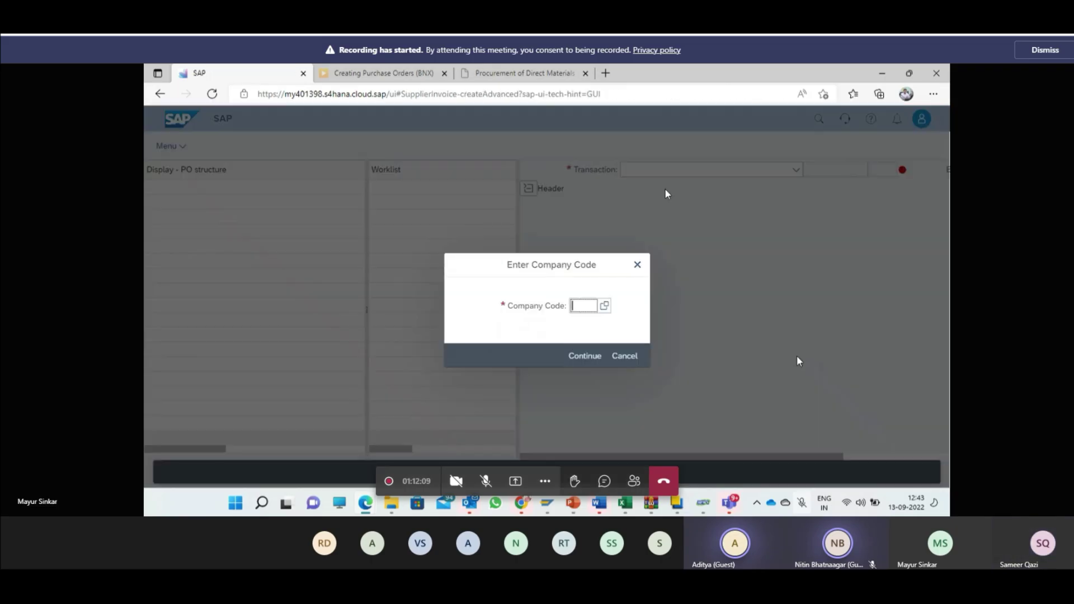
Step: Enter company code 1810 and confirm it
text(1810)
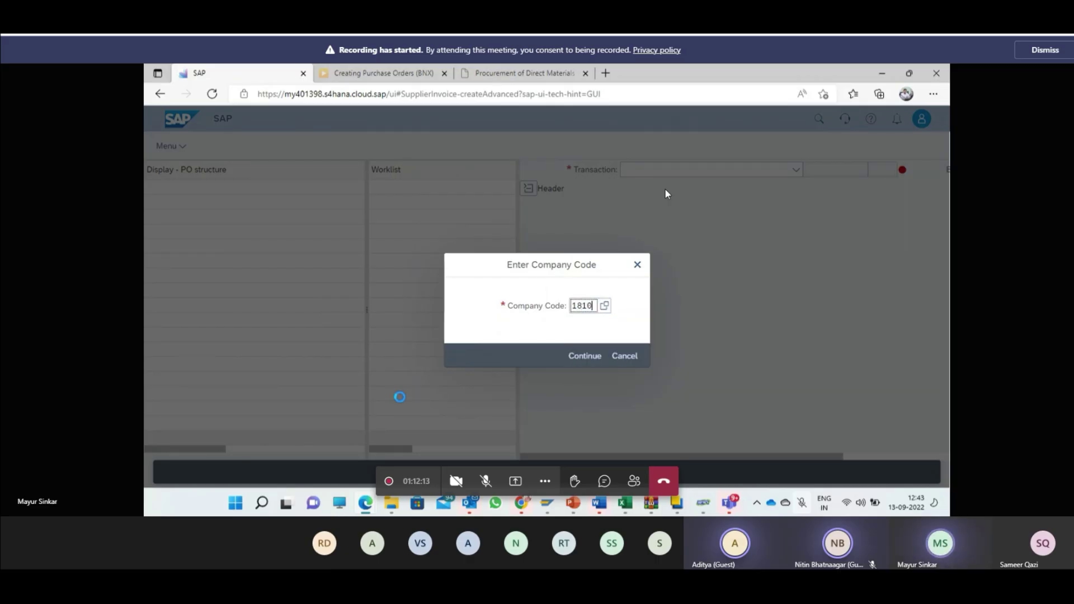
click(536, 327)
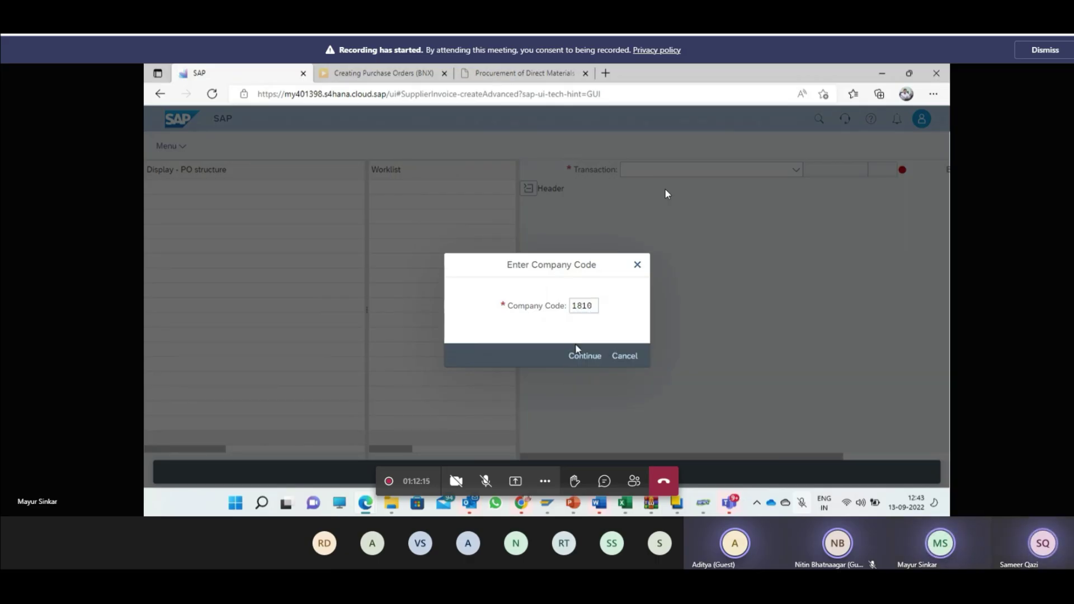
click(585, 363)
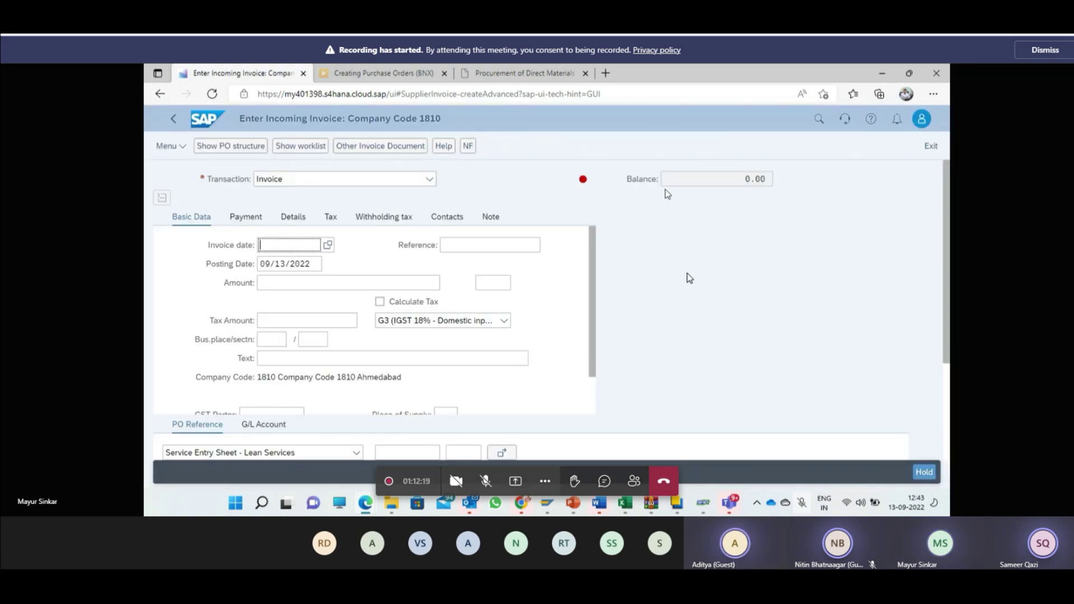
Step: Set the invoice date to 09/13/2022 and the reference to 123
scroll(688, 274, down, 2)
scroll(693, 276, down, 1)
scroll(692, 277, up, 2)
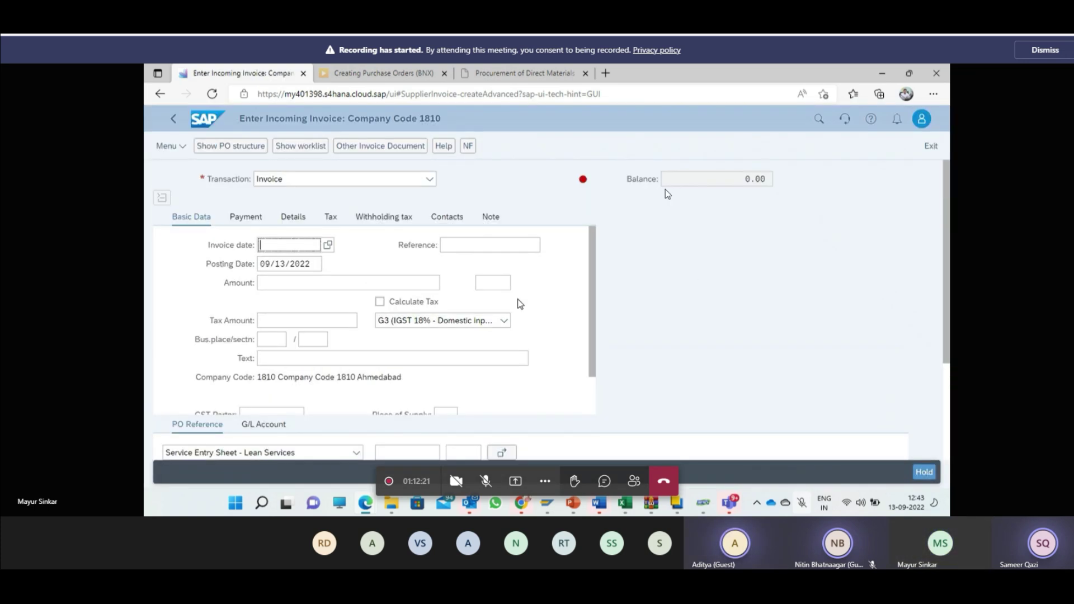
click(327, 244)
double_click(465, 372)
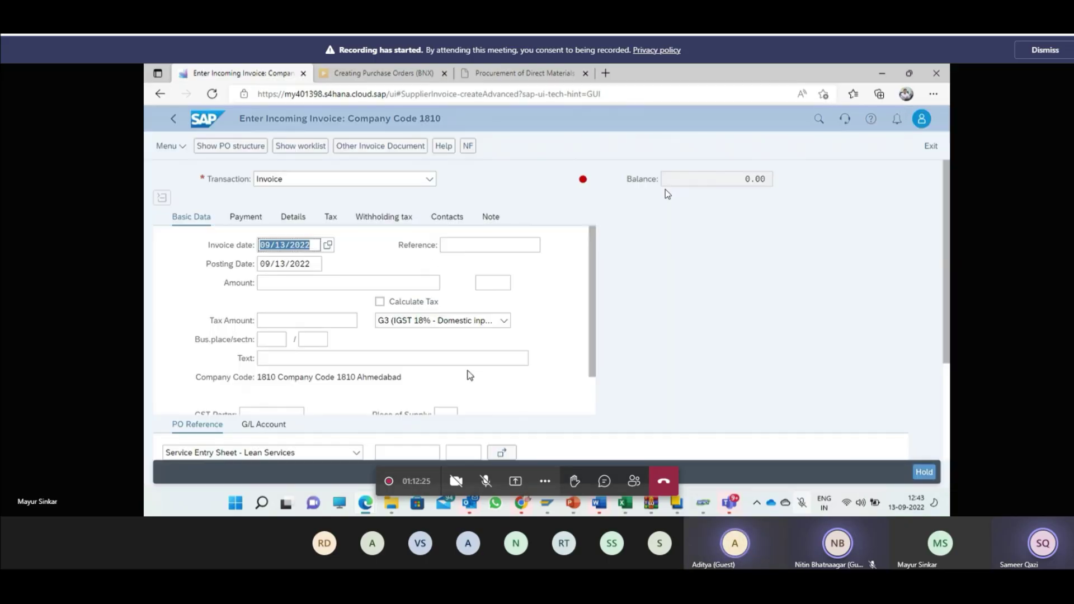
click(476, 250)
text(123)
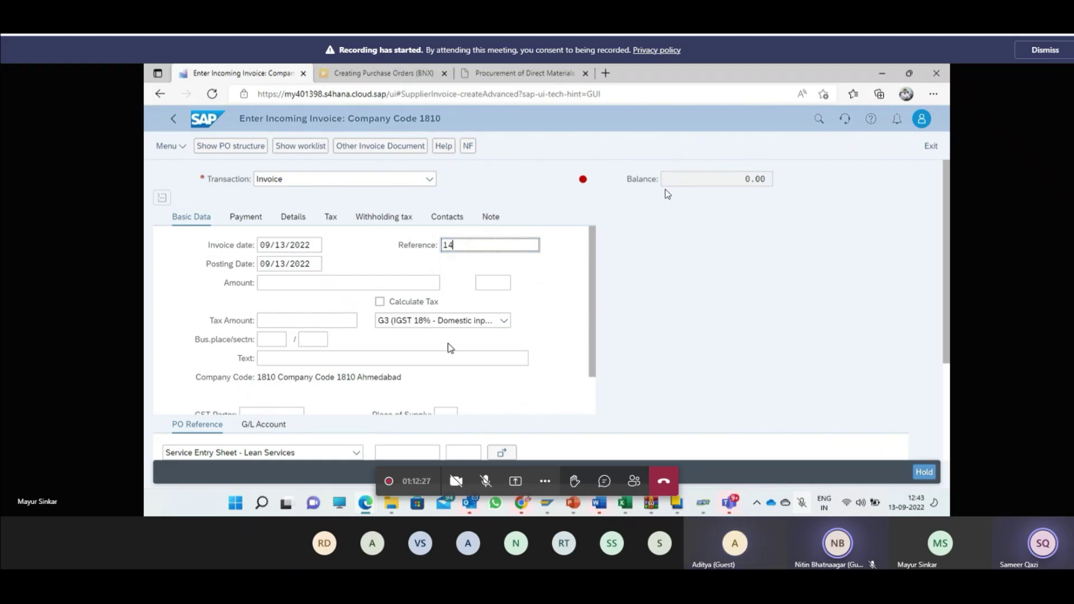
scroll(448, 346, down, 1)
click(402, 453)
text(4500000025)
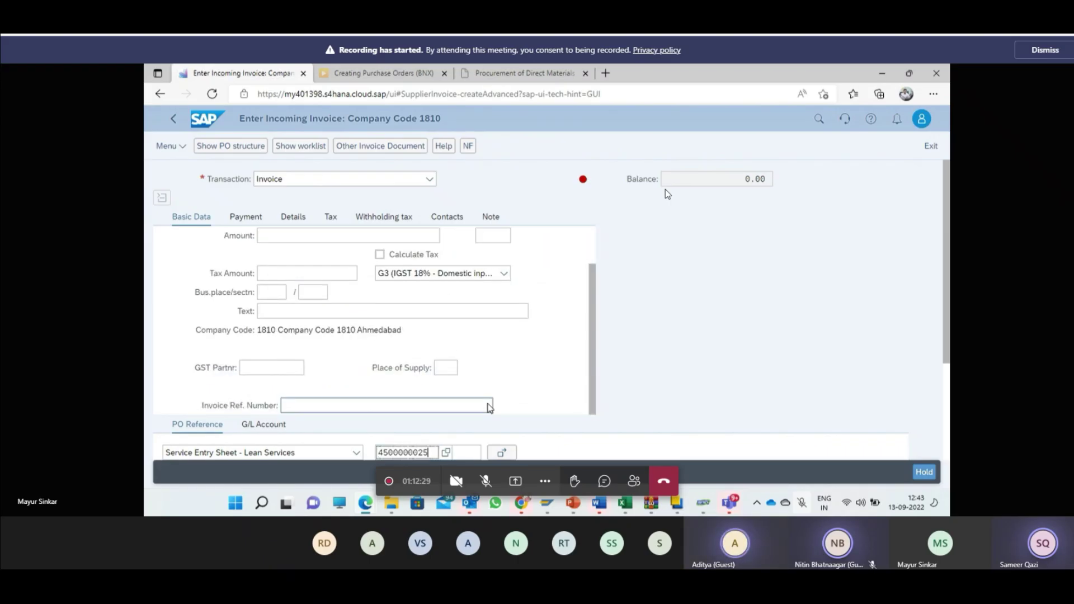
scroll(516, 392, down, 1)
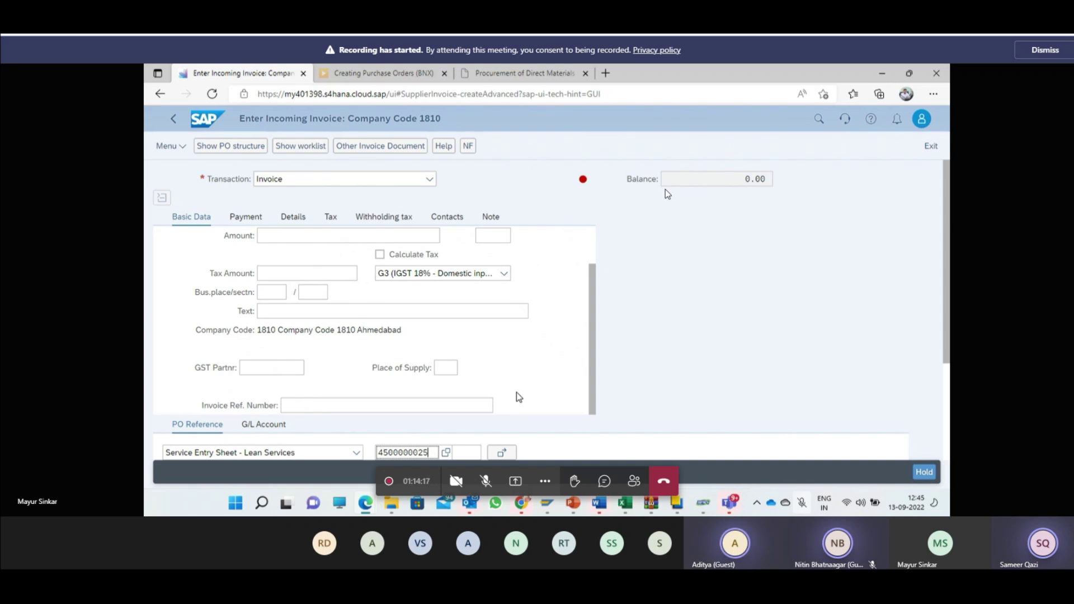
Step: Leave the Enter Incoming Invoice screen for the Fiori Launchpad home page
click(212, 120)
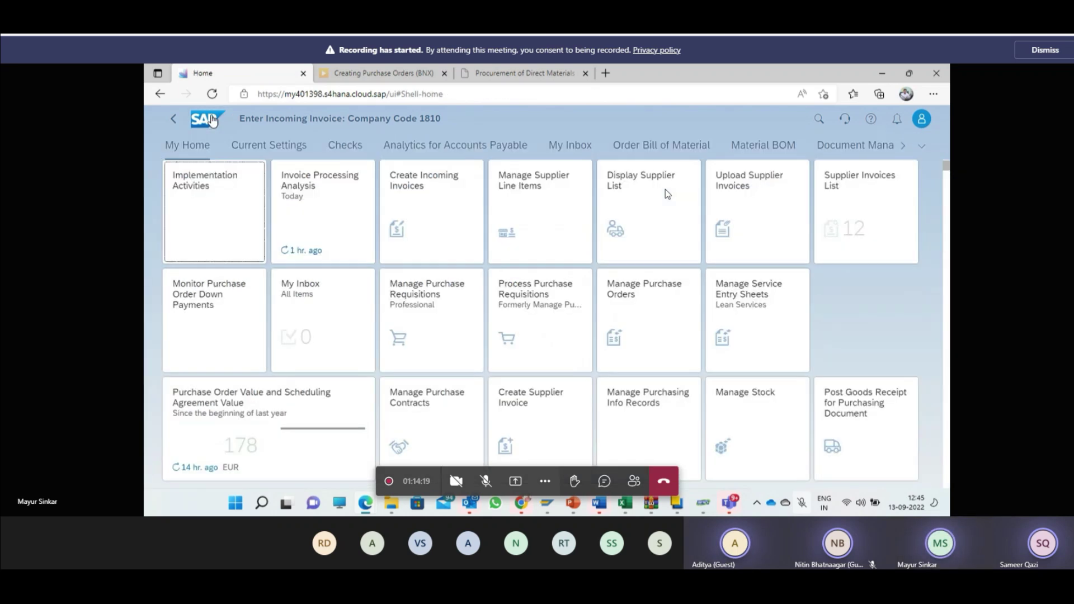
Step: Search App Finder for 'post goods movement' and open the Post Goods Movement app
click(921, 118)
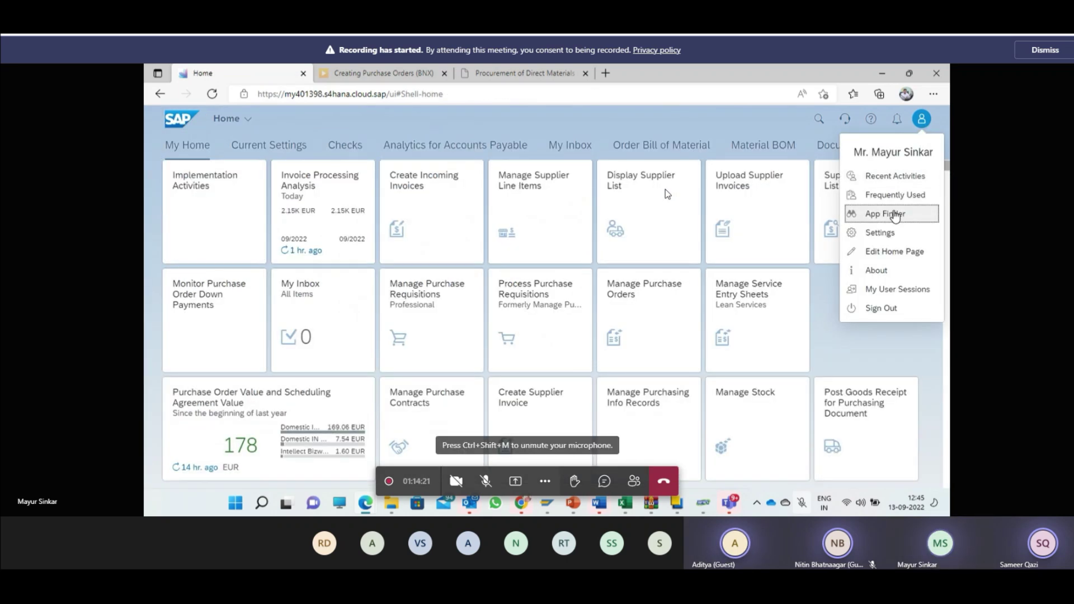
click(894, 213)
text(post)
text(ood)
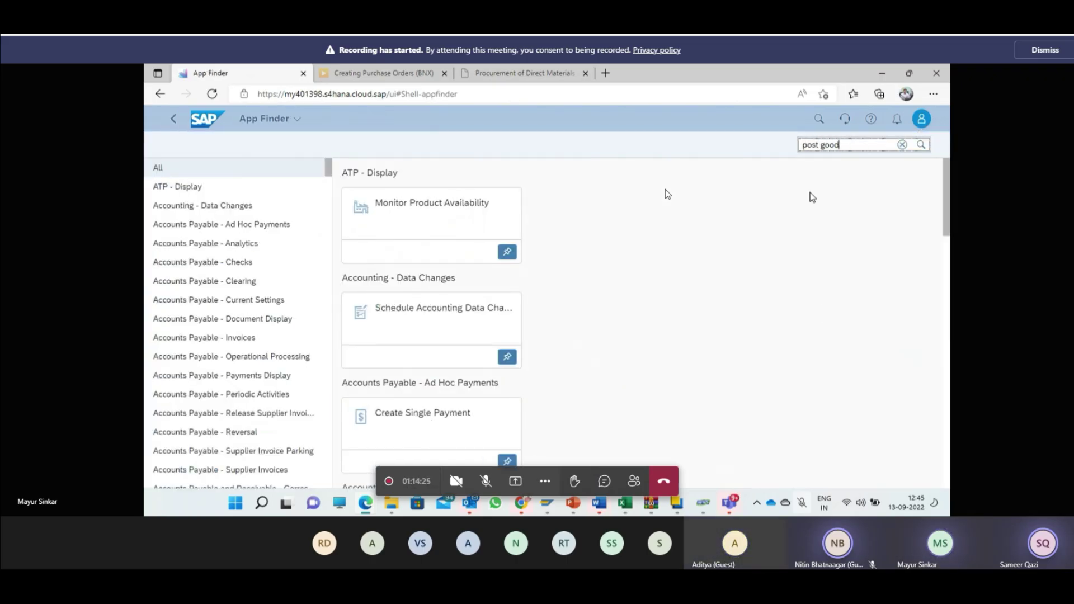
text(s movmen)
key(BackSpace)
key(BackSpace)
key(BackSpace)
key(BackSpace)
key(BackSpace)
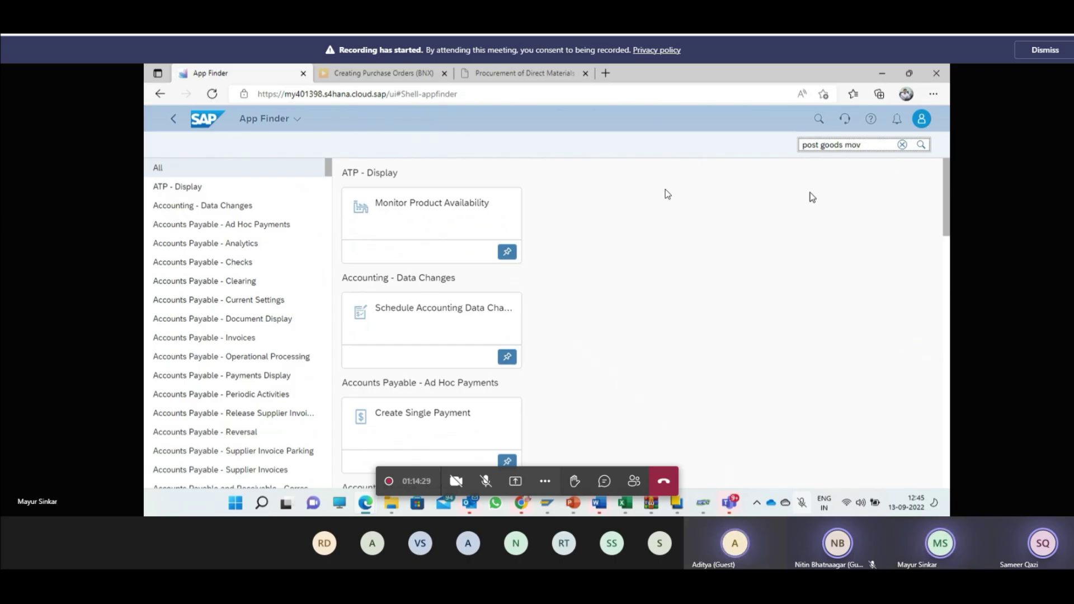
text(vement)
key(Return)
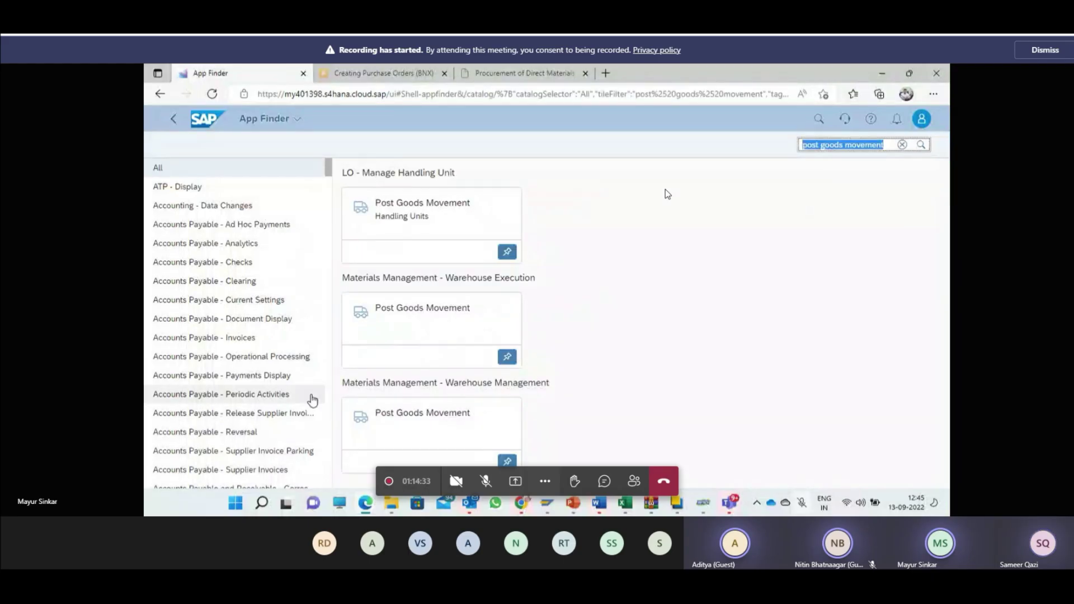
click(401, 334)
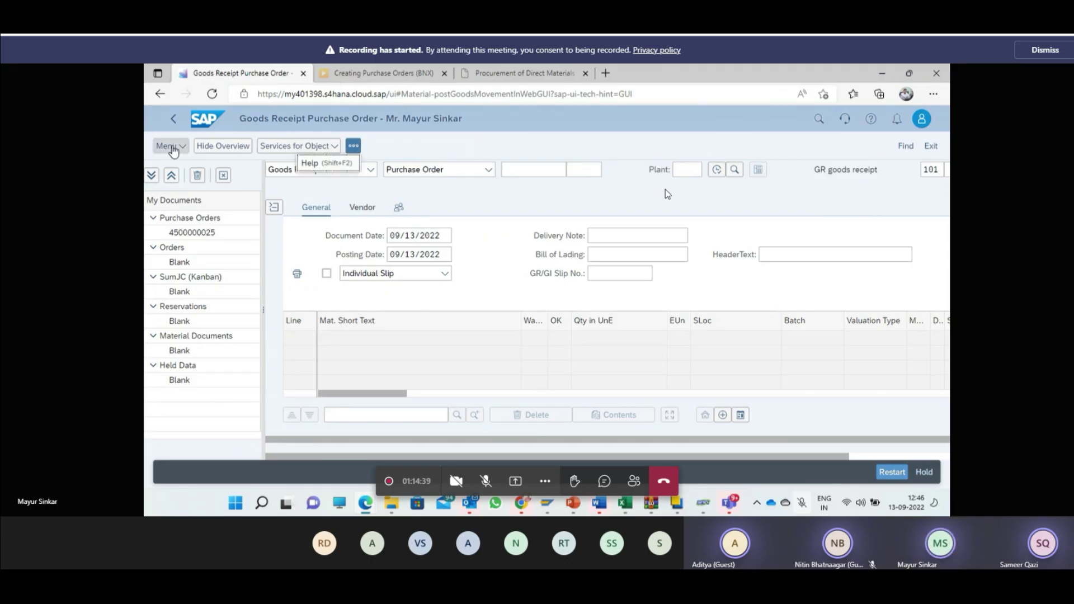
Step: Exit the Goods Receipt Purchase Order screen via Menu > Goods Receipt > Exit
click(167, 146)
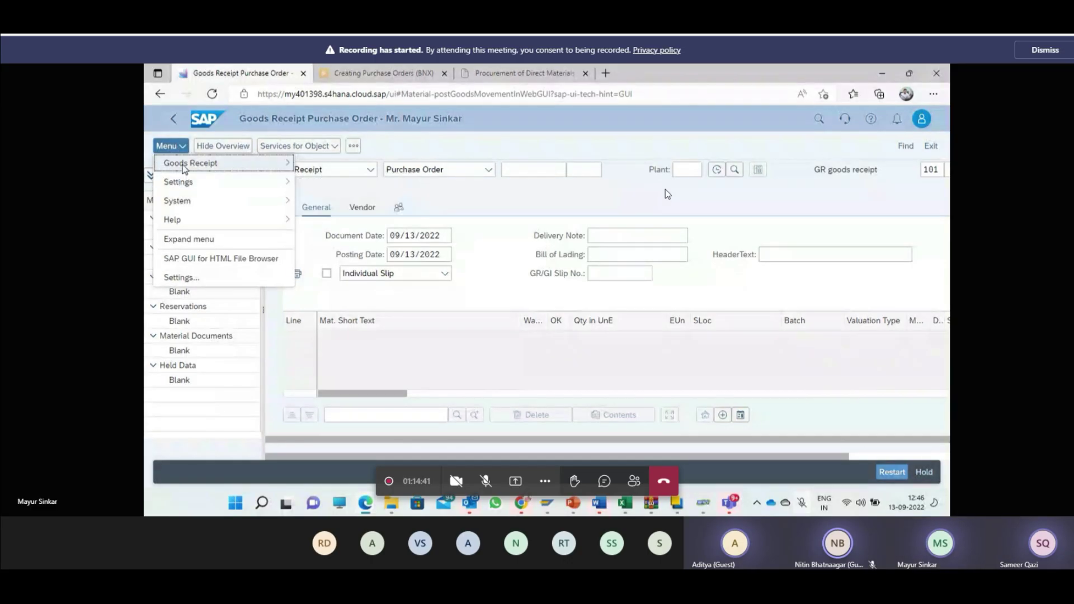
mouse_move(286, 162)
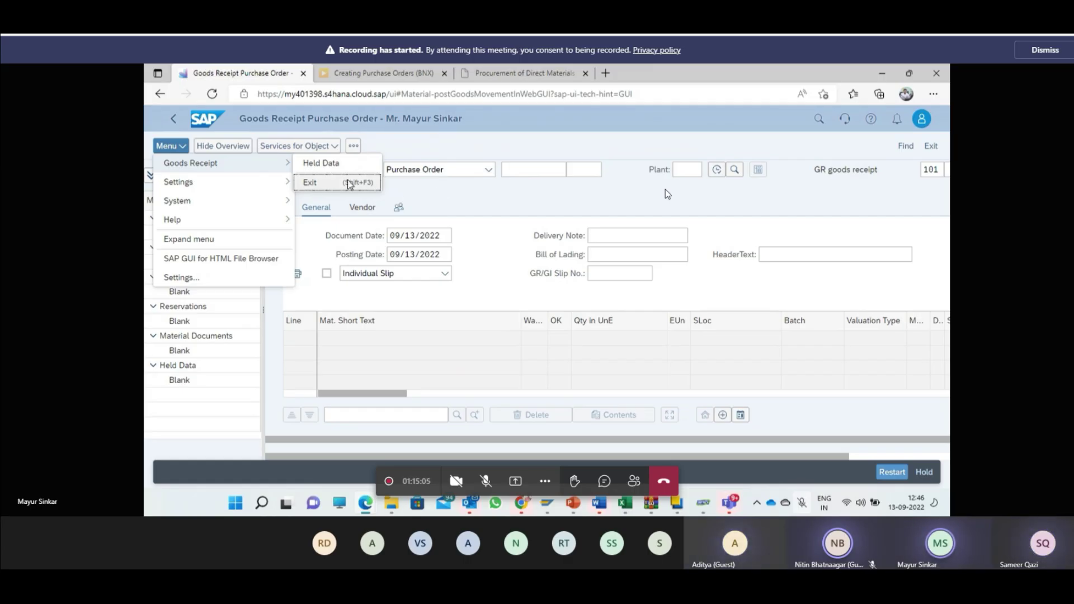
click(369, 181)
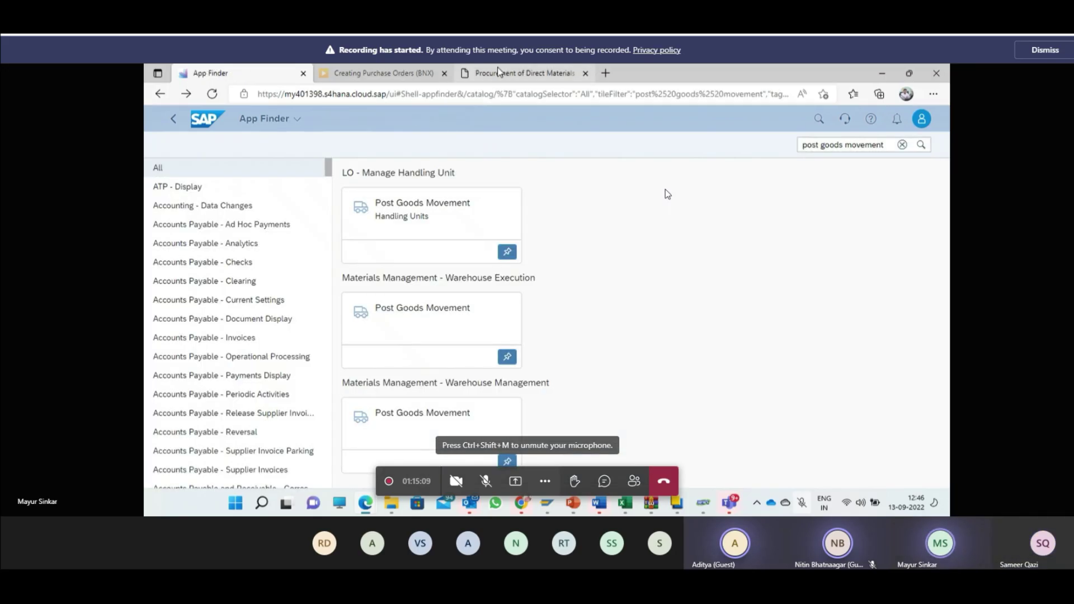
Step: Search App Finder for 'invoice' and browse the matching apps
triple_click(867, 145)
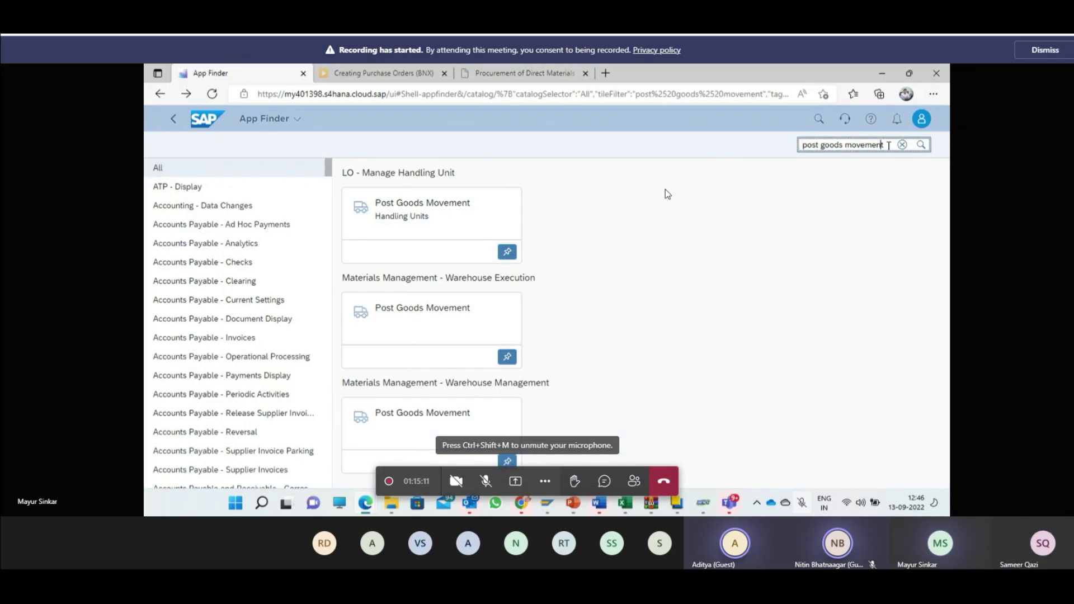
text(invoice)
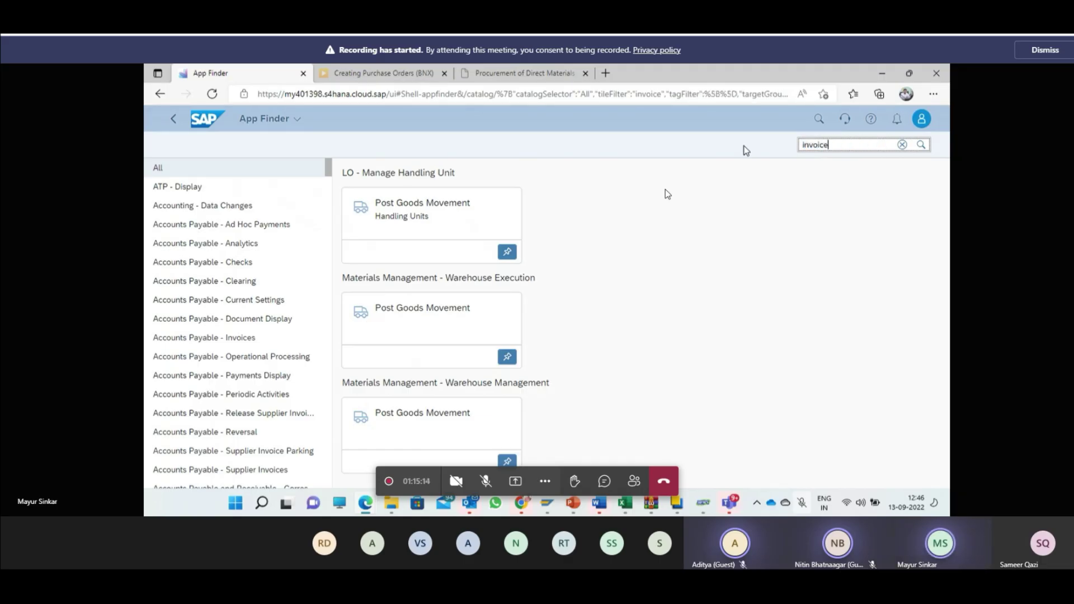
key(Return)
scroll(788, 368, down, 6)
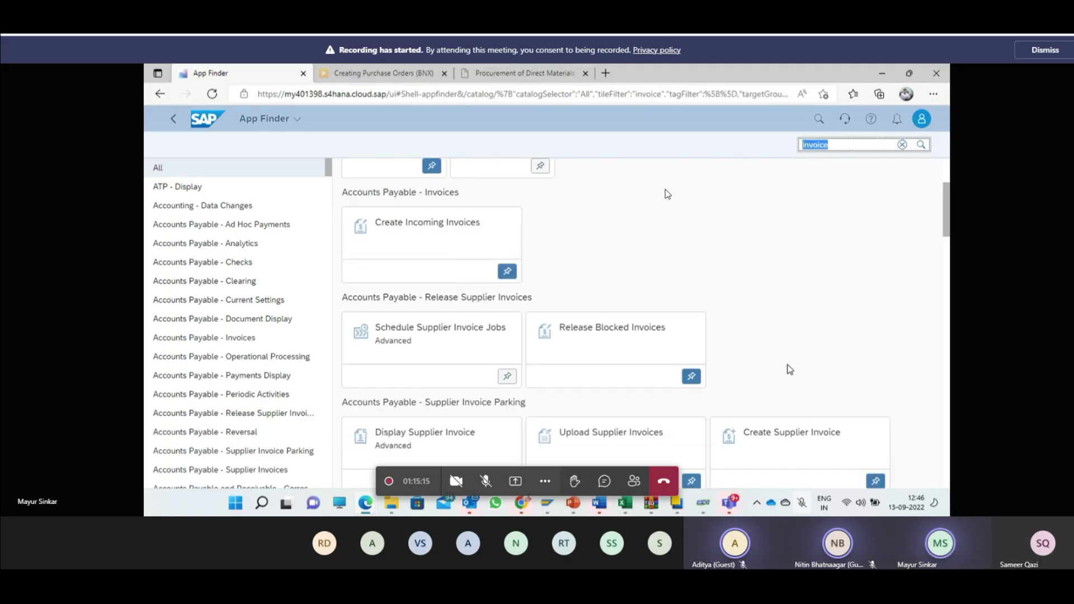
scroll(787, 368, down, 3)
scroll(788, 368, up, 3)
scroll(787, 368, down, 1)
scroll(707, 371, down, 4)
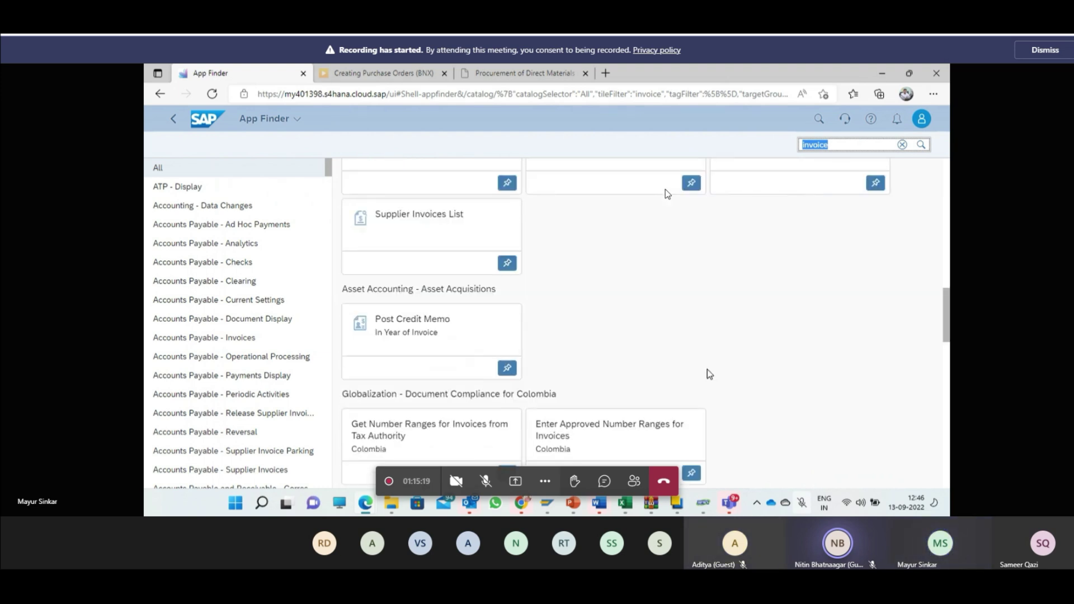
Step: Refine the search to 'invoice advance' and open Create Supplier Invoice (Advanced)
click(837, 145)
text(adva)
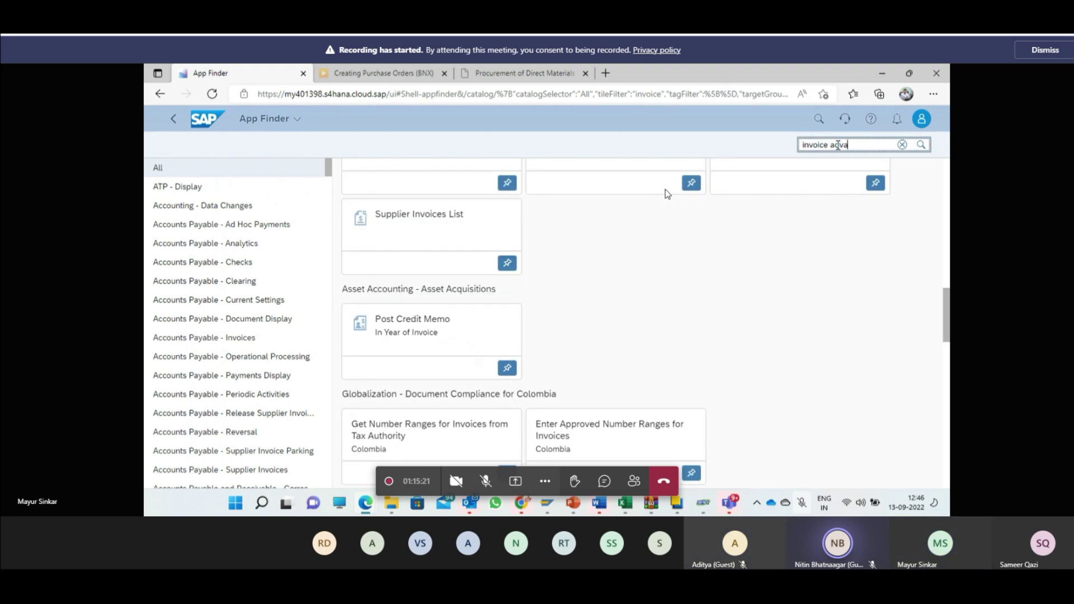
text(nce)
key(Return)
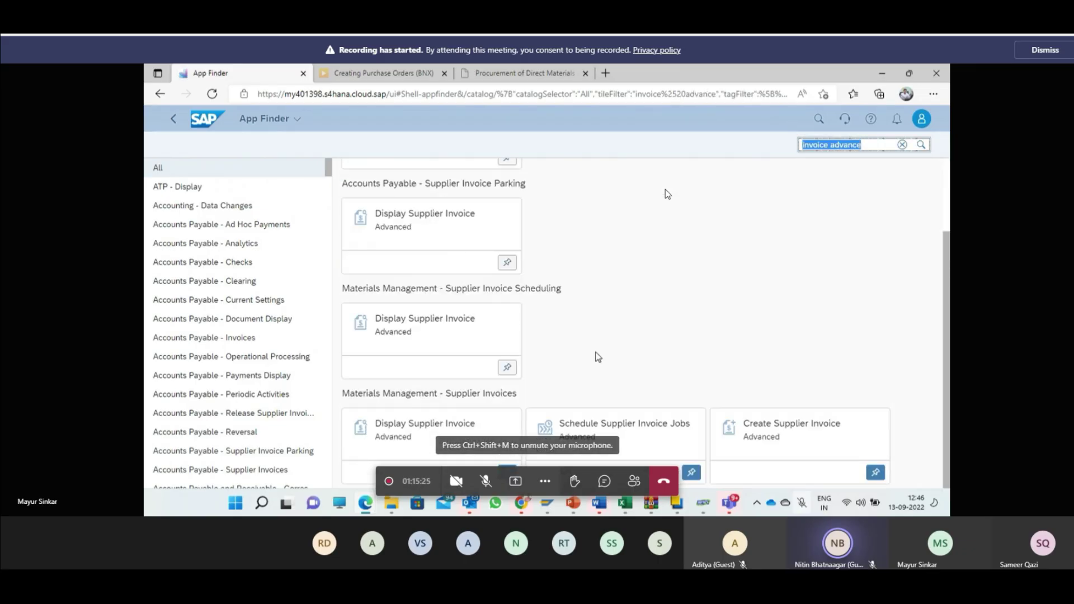
click(815, 426)
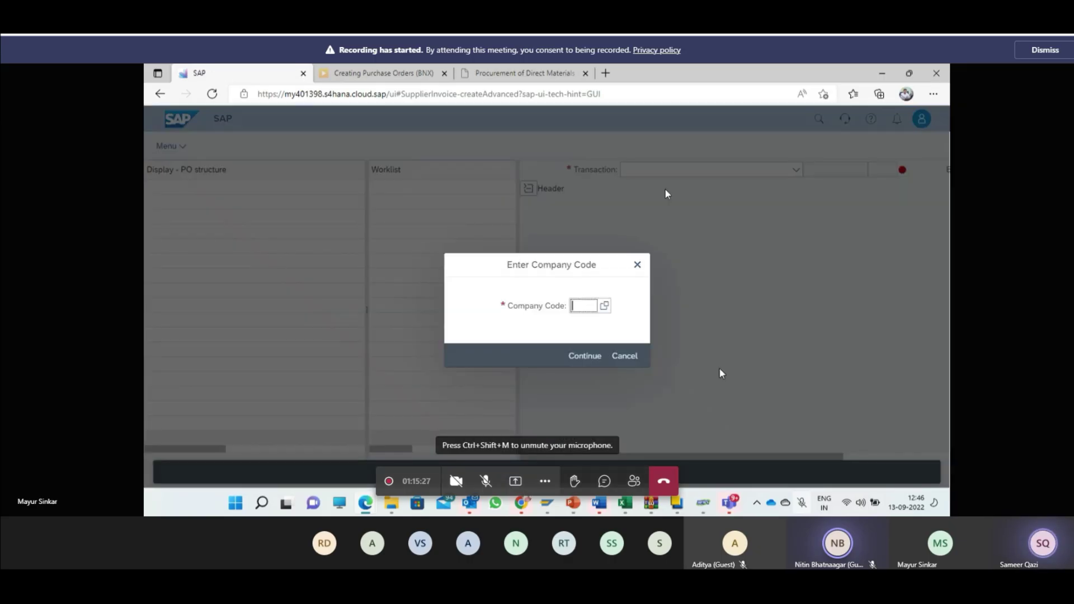
Step: Enter company code 1810, invoice date 13 September 2022 and reference 14
text(1810)
key(Return)
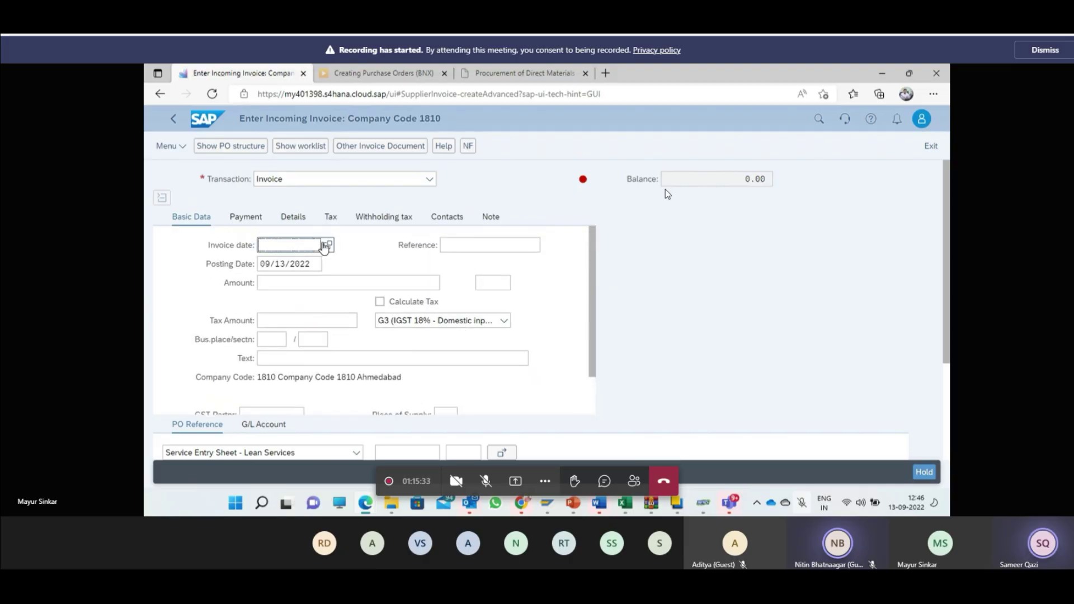
click(327, 245)
click(466, 372)
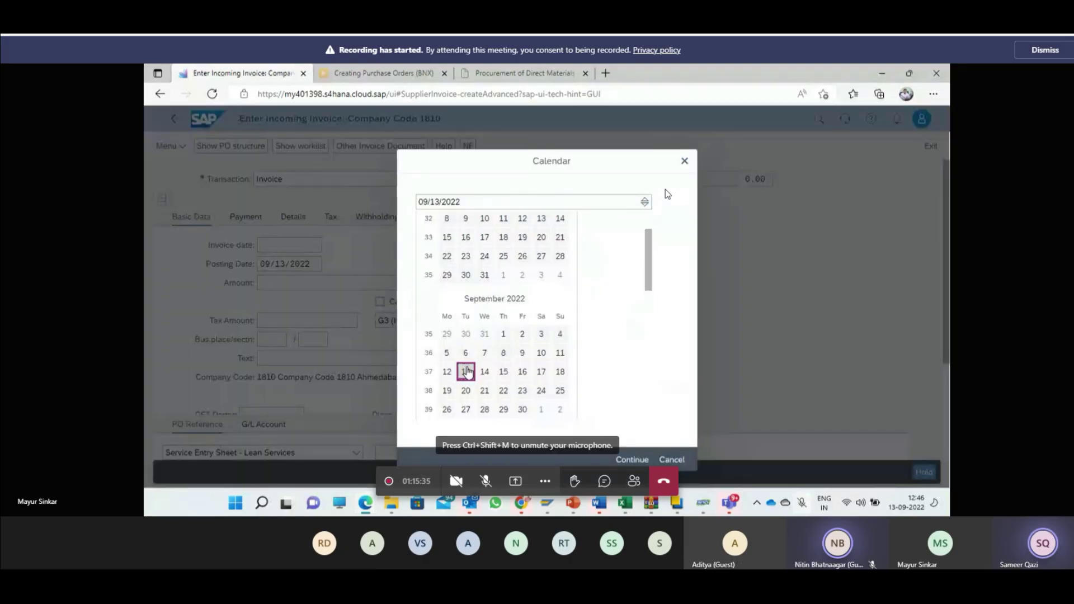
click(482, 245)
text(14)
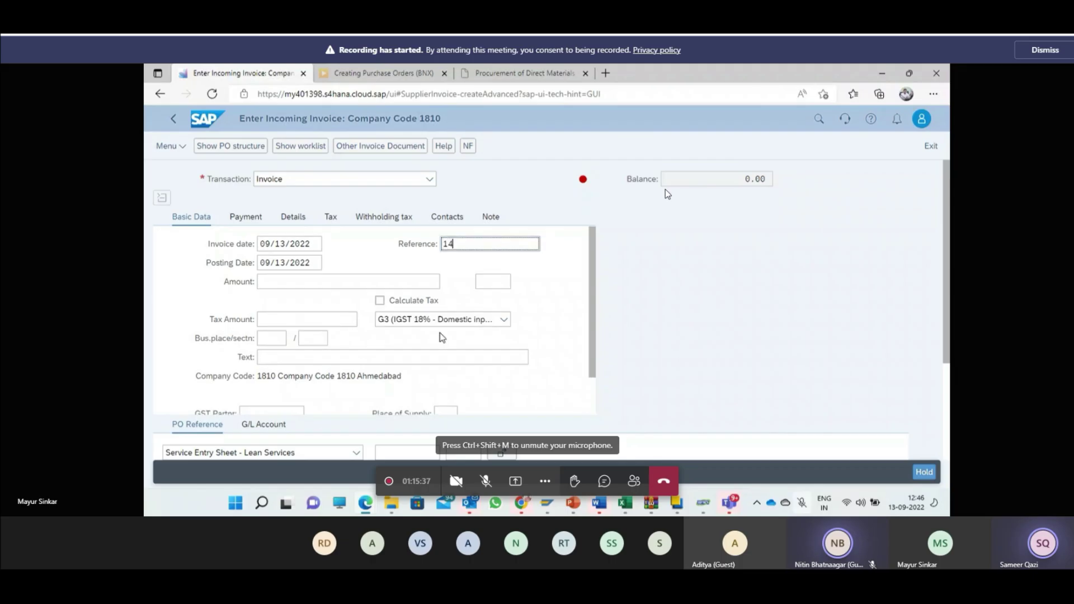
scroll(440, 334, down, 2)
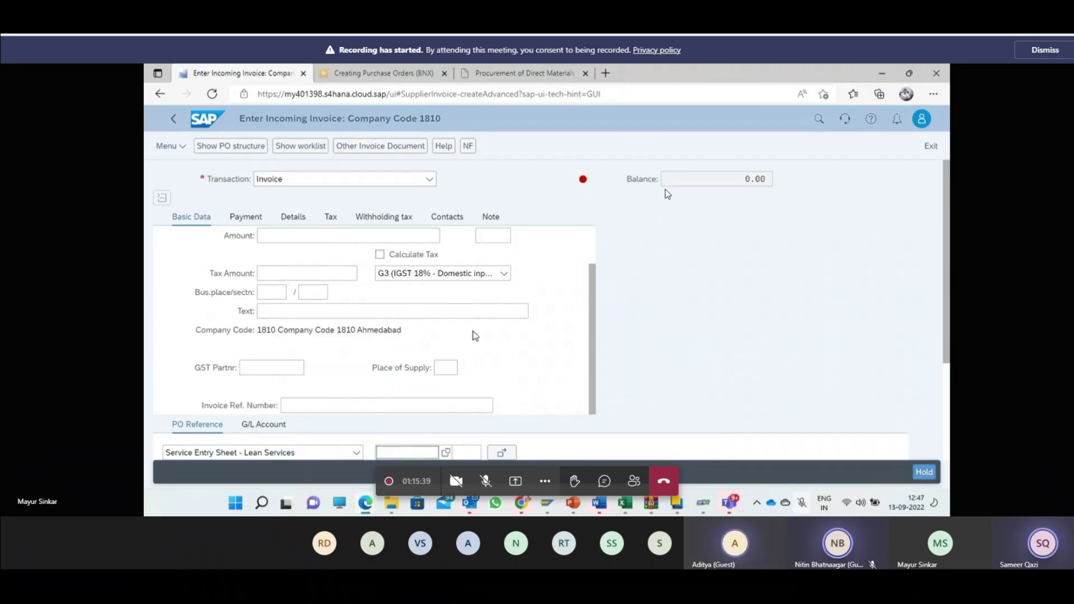
scroll(448, 341, up, 2)
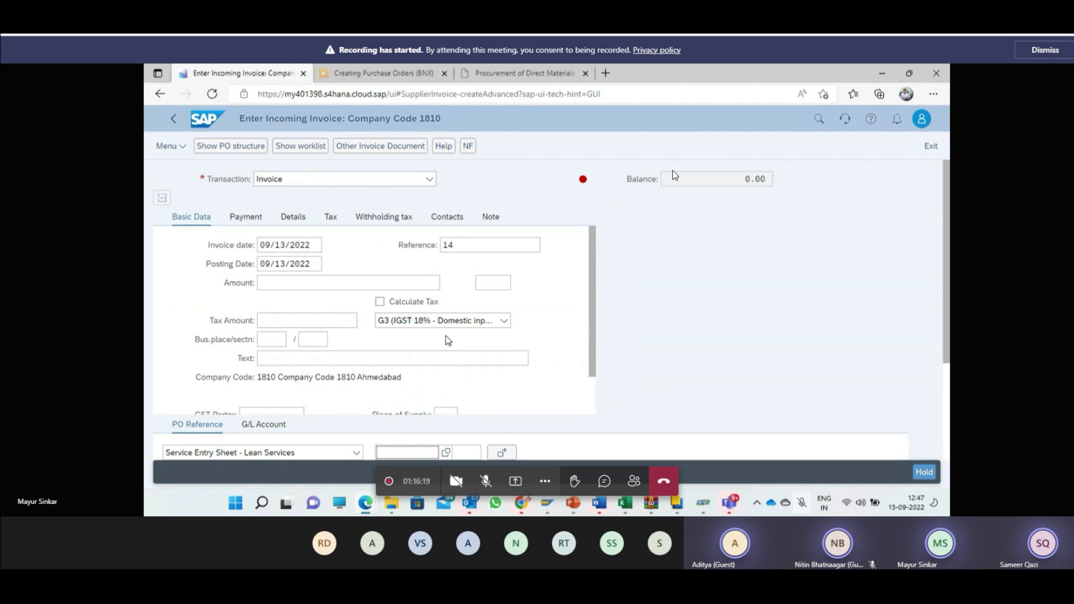
scroll(447, 340, down, 1)
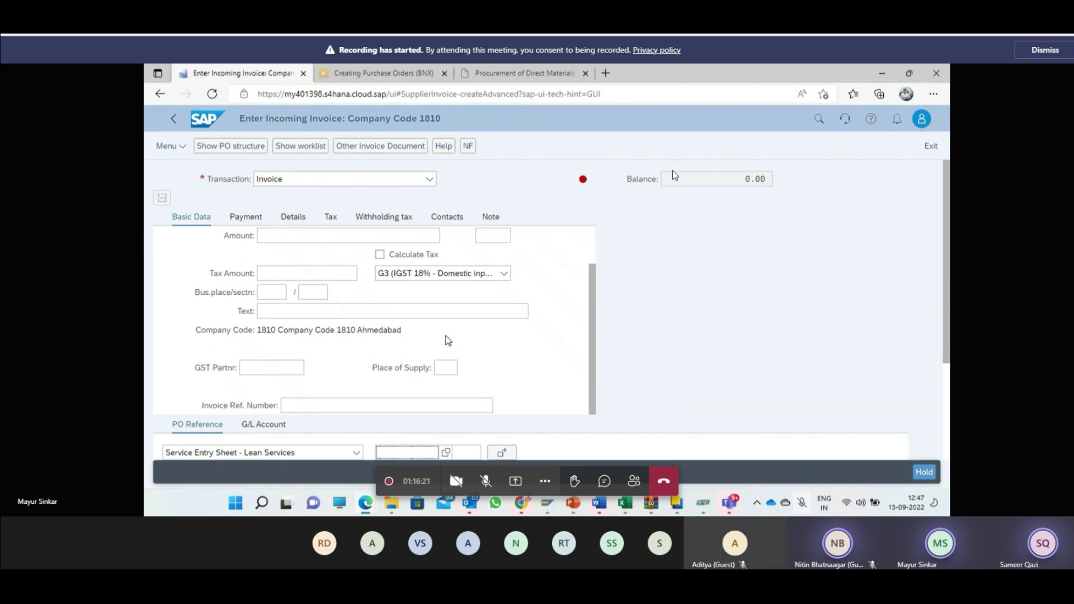
scroll(447, 340, up, 1)
click(307, 452)
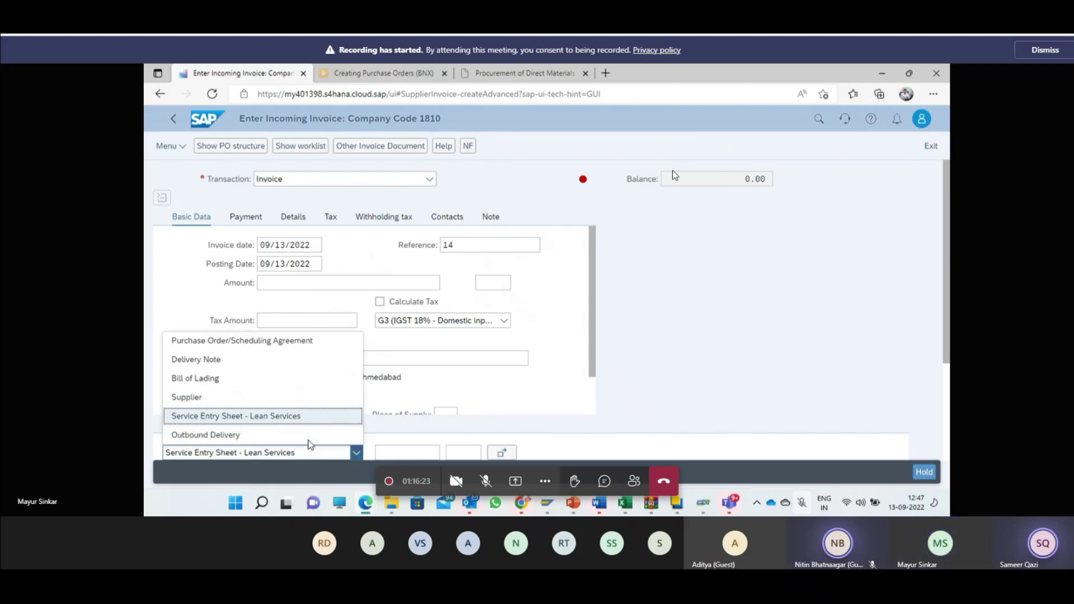
click(314, 342)
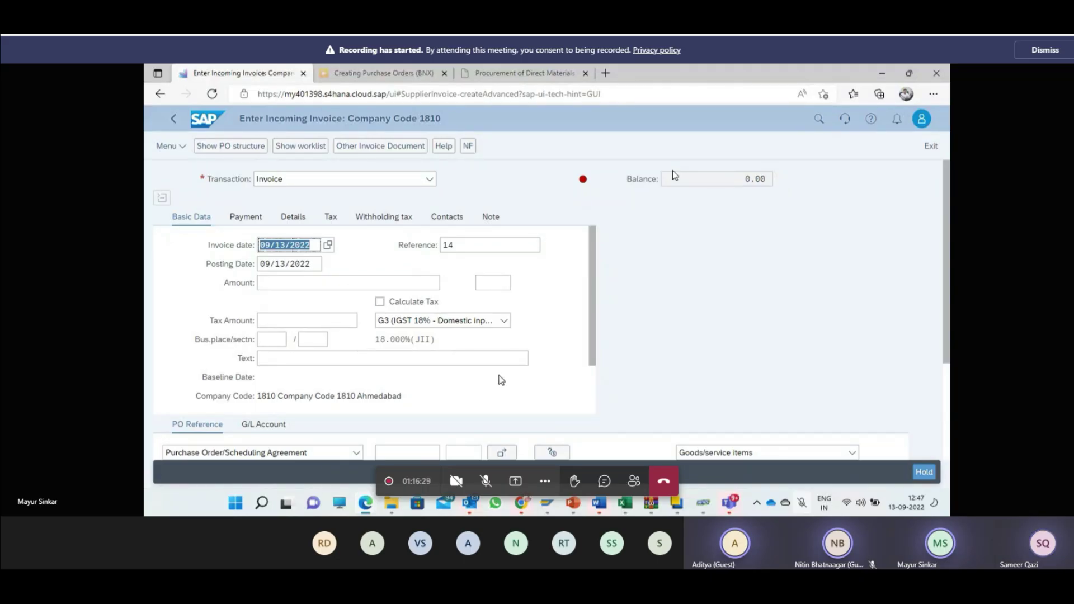
scroll(495, 376, down, 1)
scroll(495, 376, up, 1)
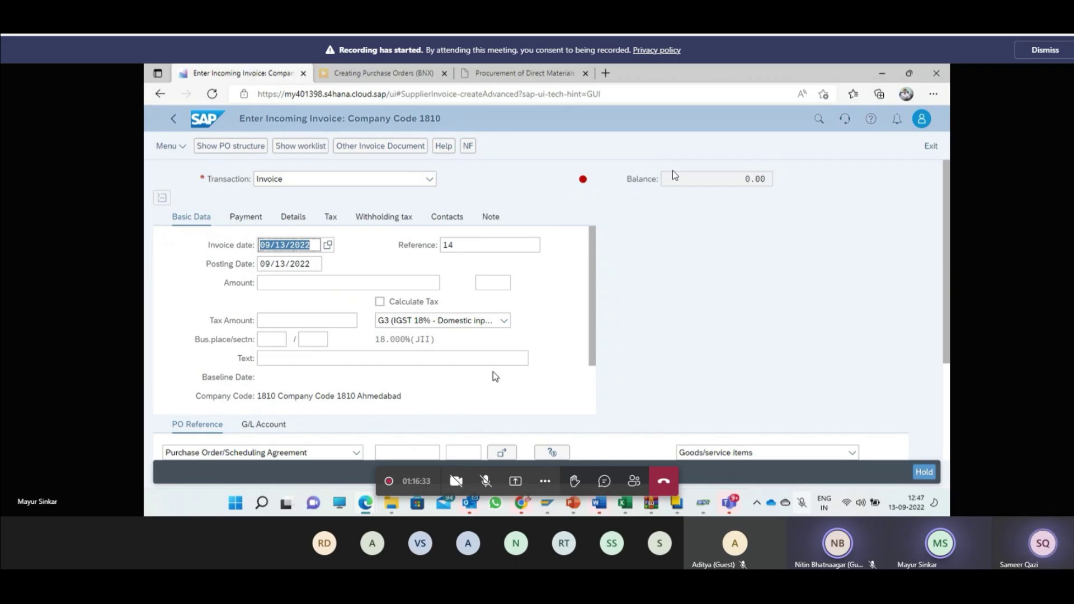
click(945, 249)
drag(946, 250, 945, 292)
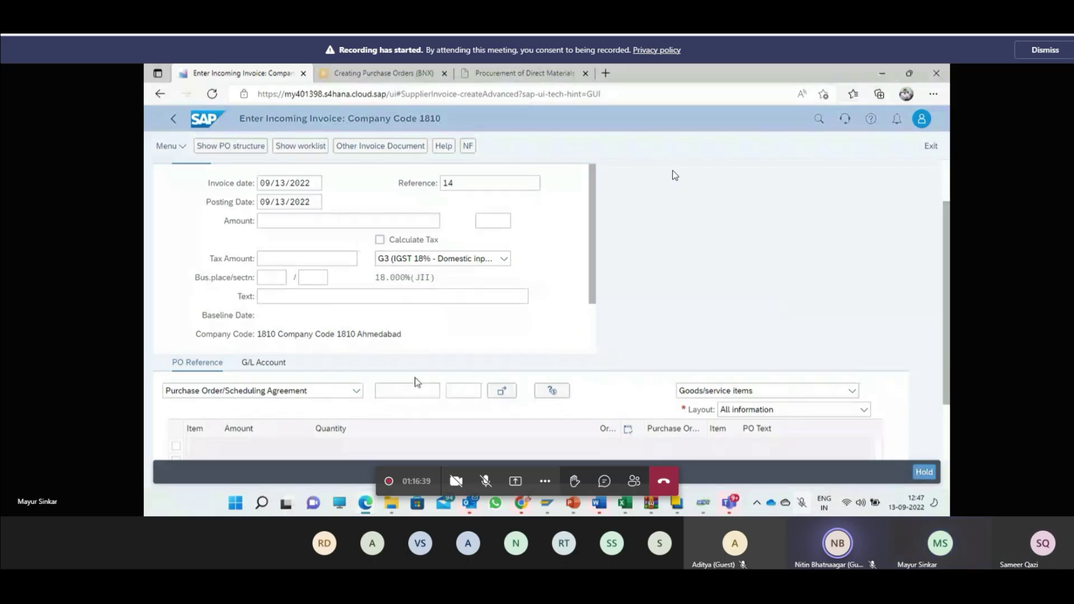
click(417, 389)
key(ctrl+v)
key(Return)
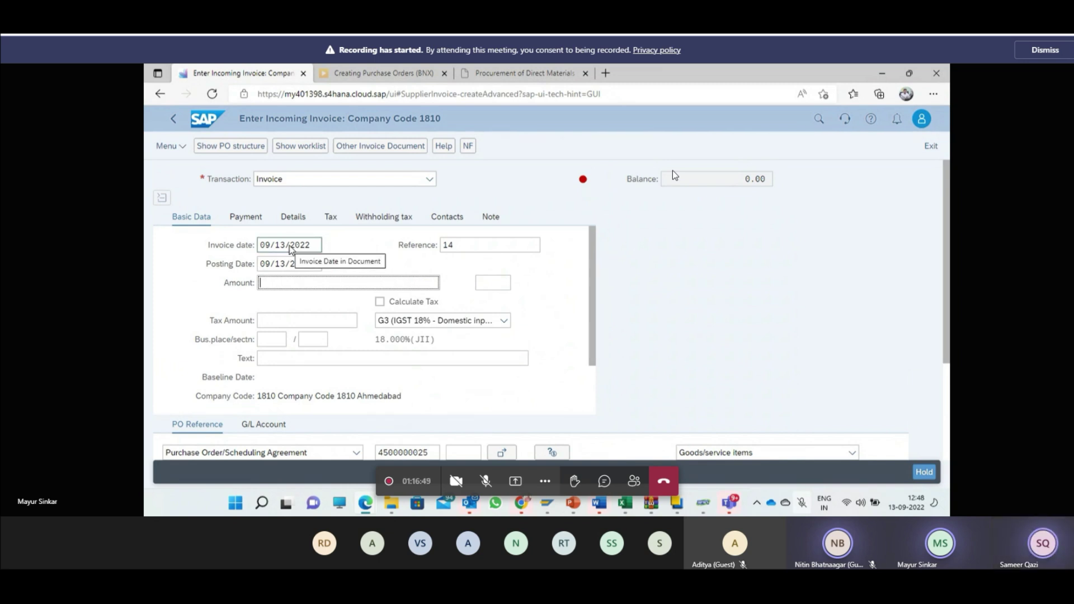
click(289, 246)
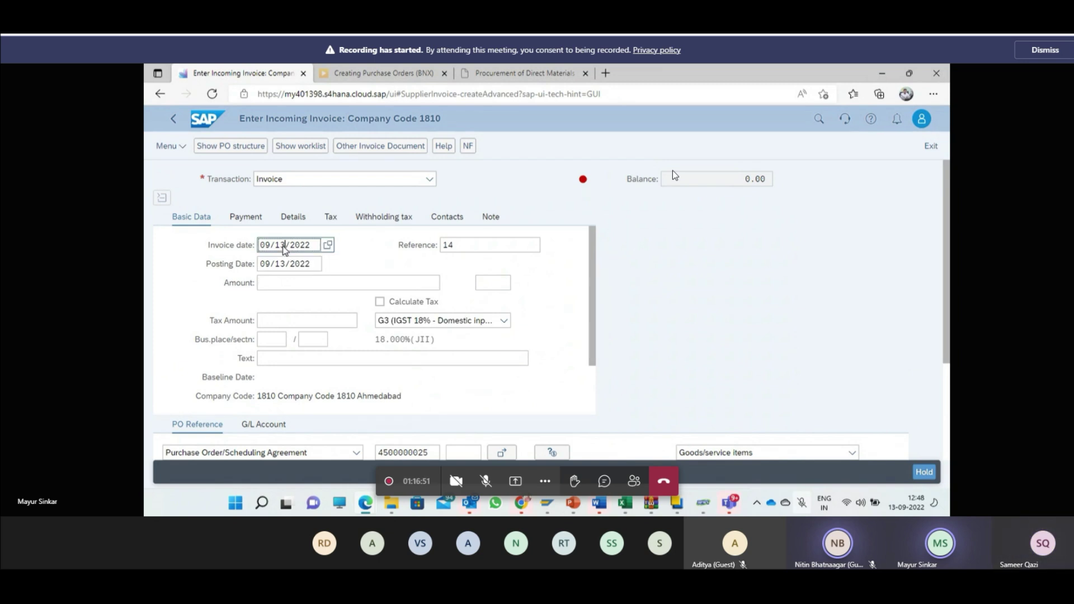
click(310, 265)
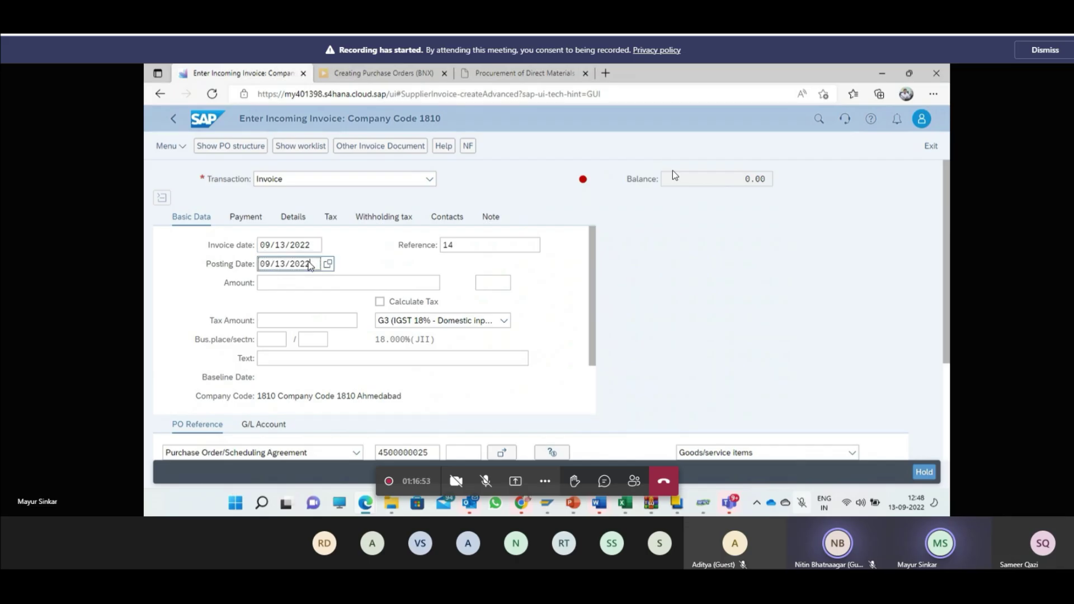
click(456, 245)
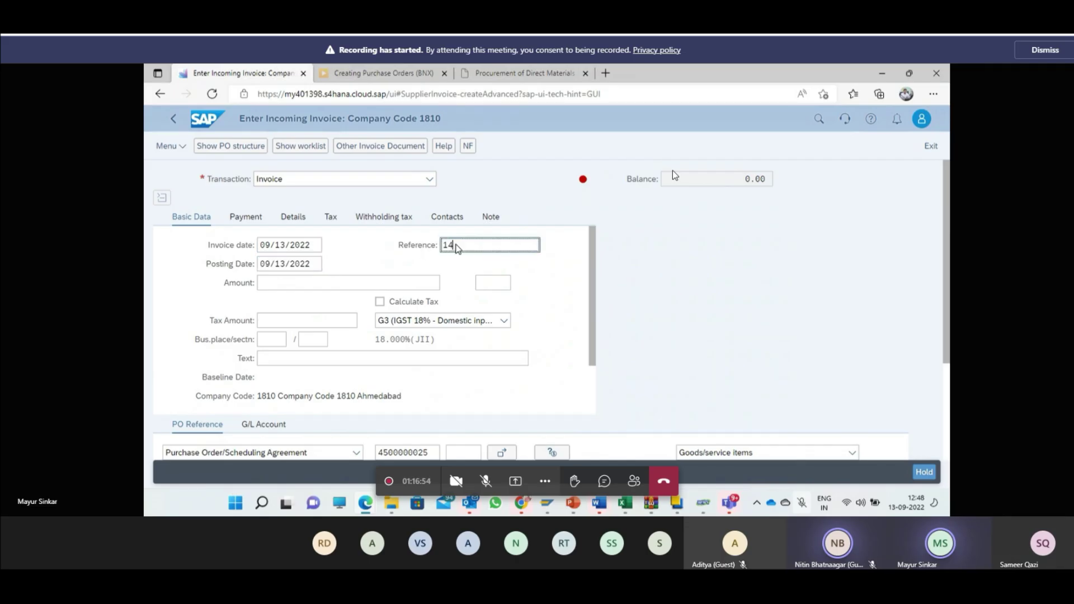
click(494, 285)
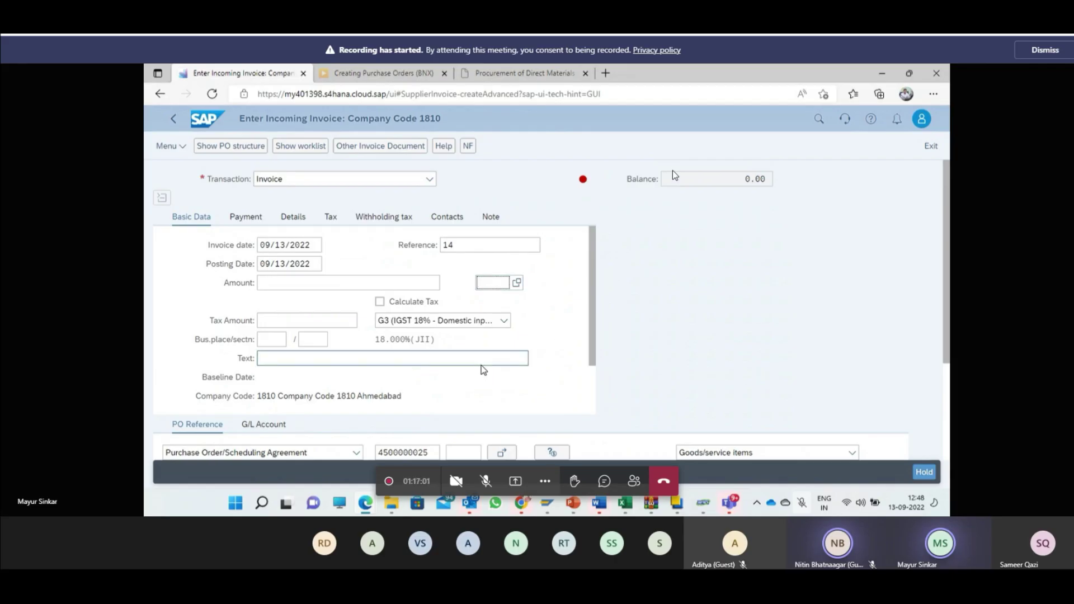
scroll(504, 342, down, 1)
click(410, 452)
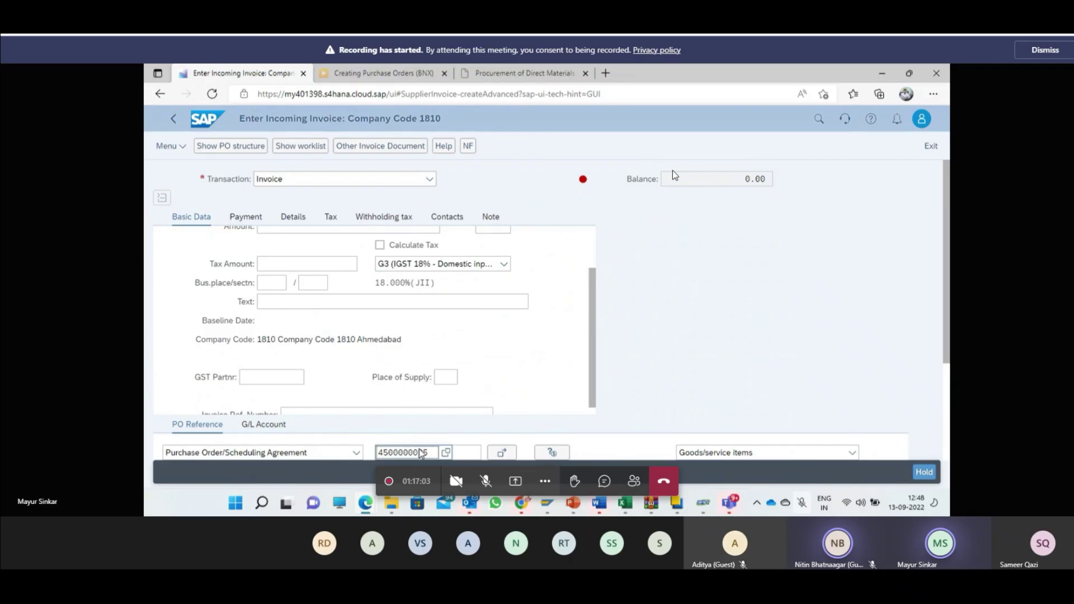
click(261, 454)
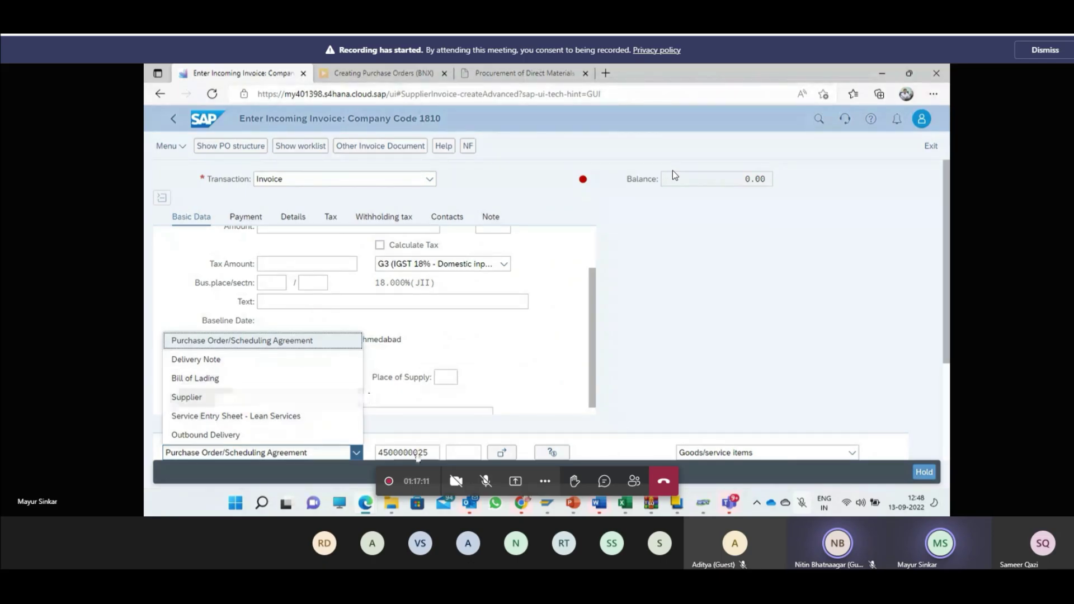
click(415, 454)
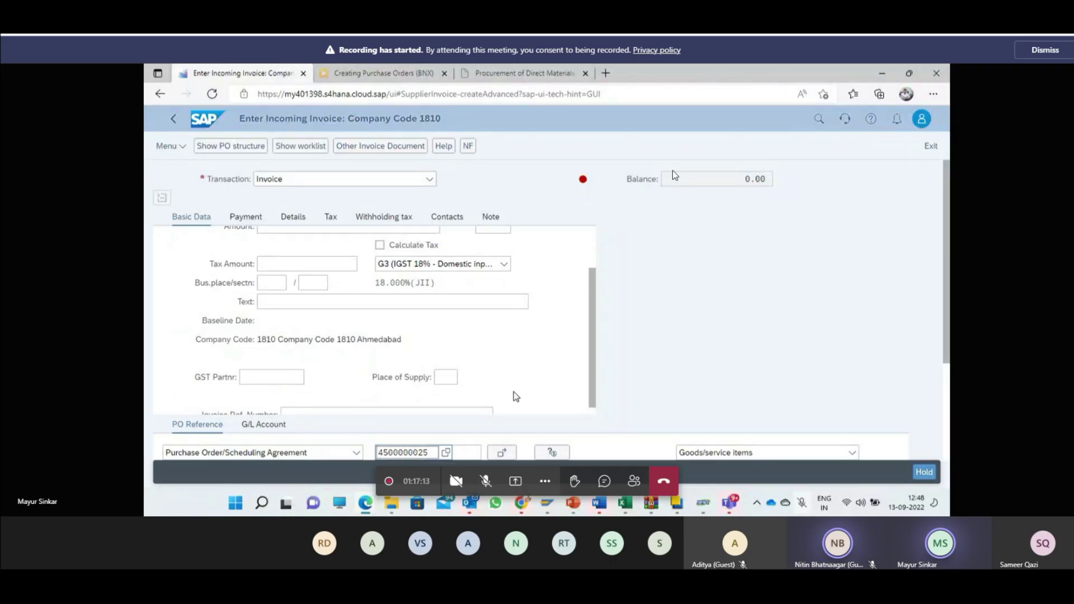
key(Return)
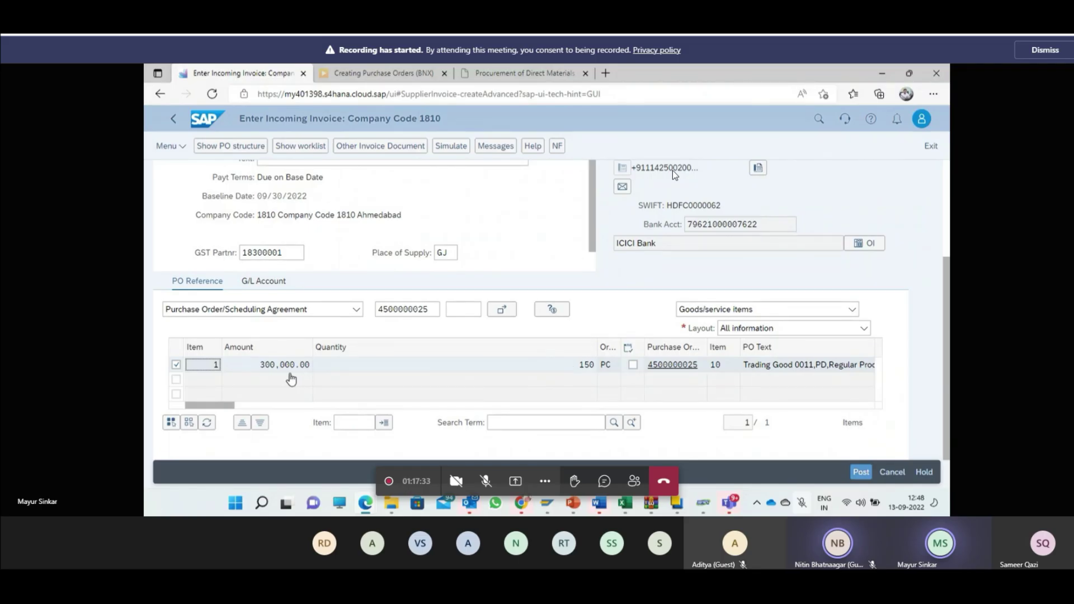
scroll(511, 347, up, 2)
scroll(511, 348, up, 2)
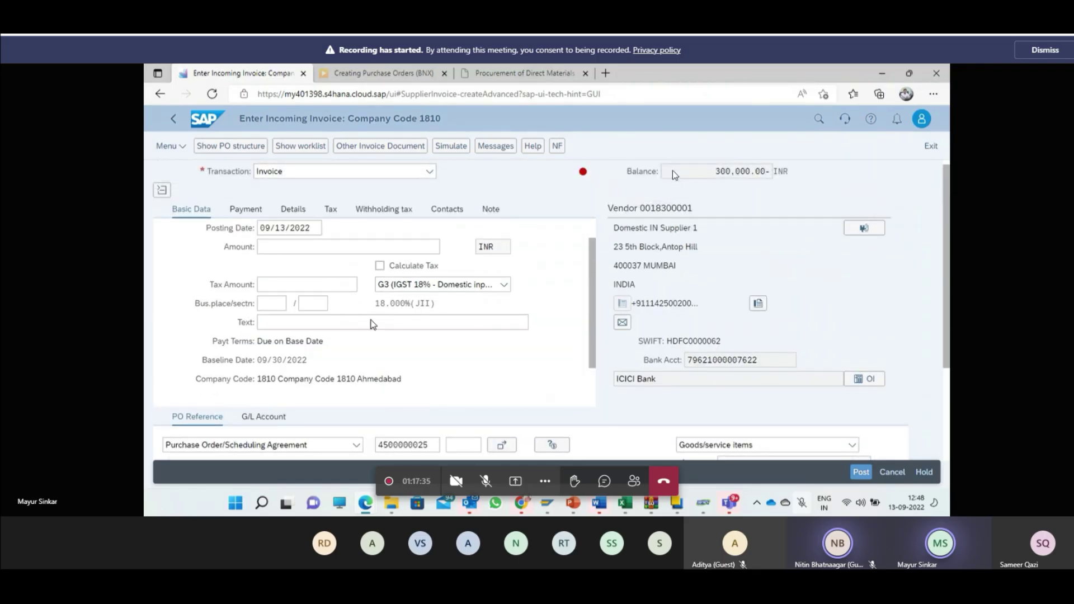
click(403, 270)
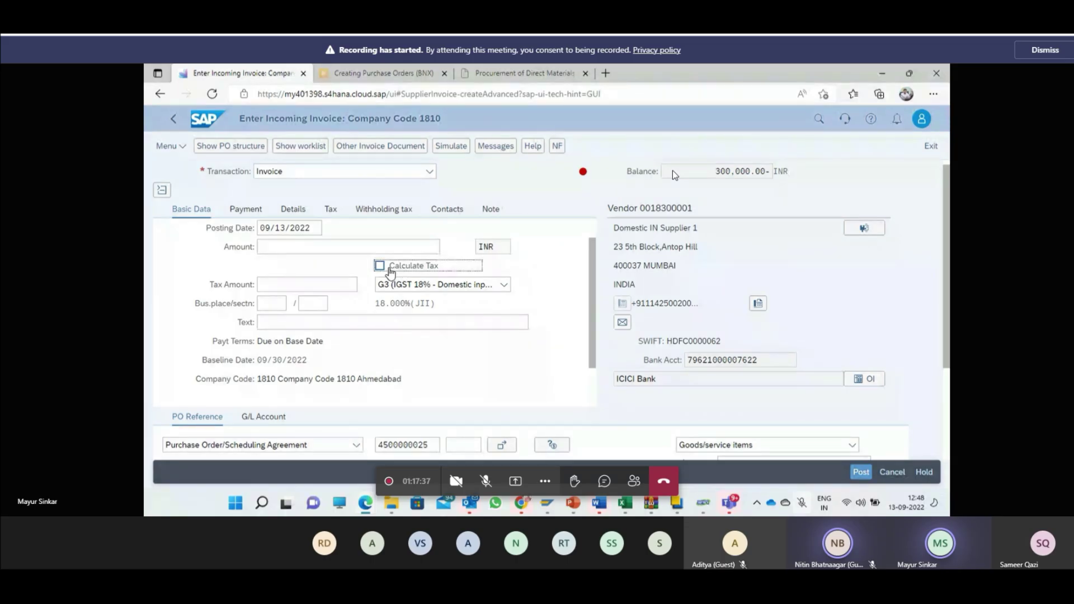
scroll(385, 307, down, 5)
scroll(367, 344, up, 5)
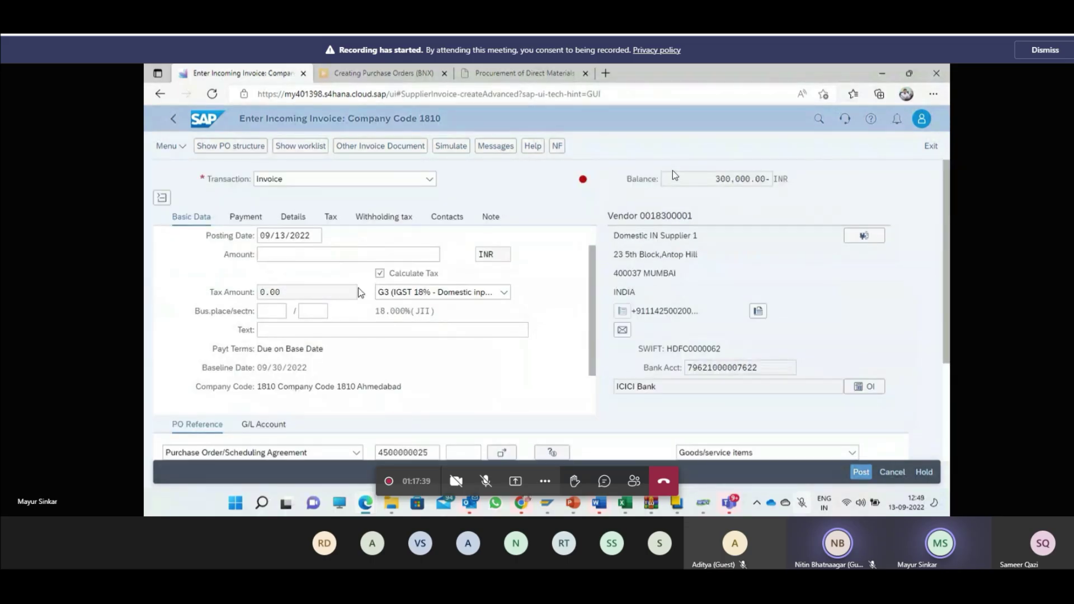
click(487, 292)
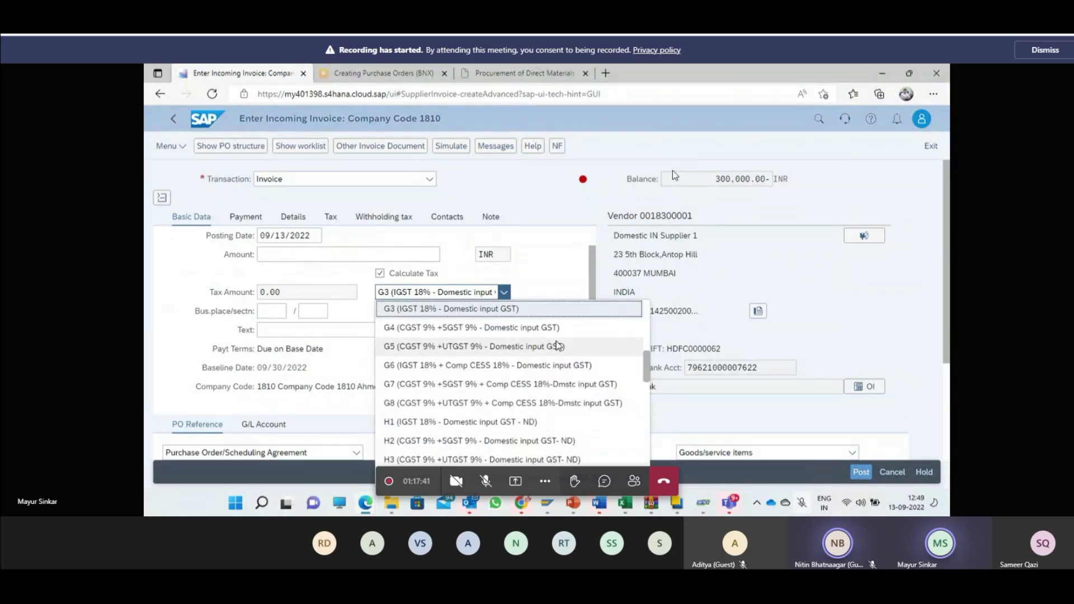
scroll(536, 405, down, 3)
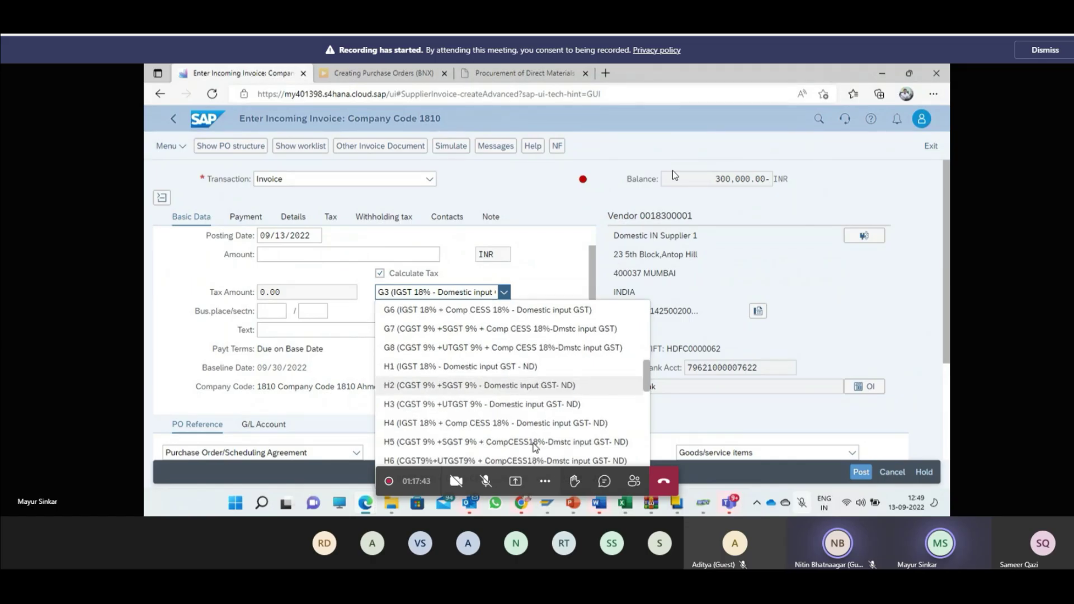
click(548, 285)
click(475, 292)
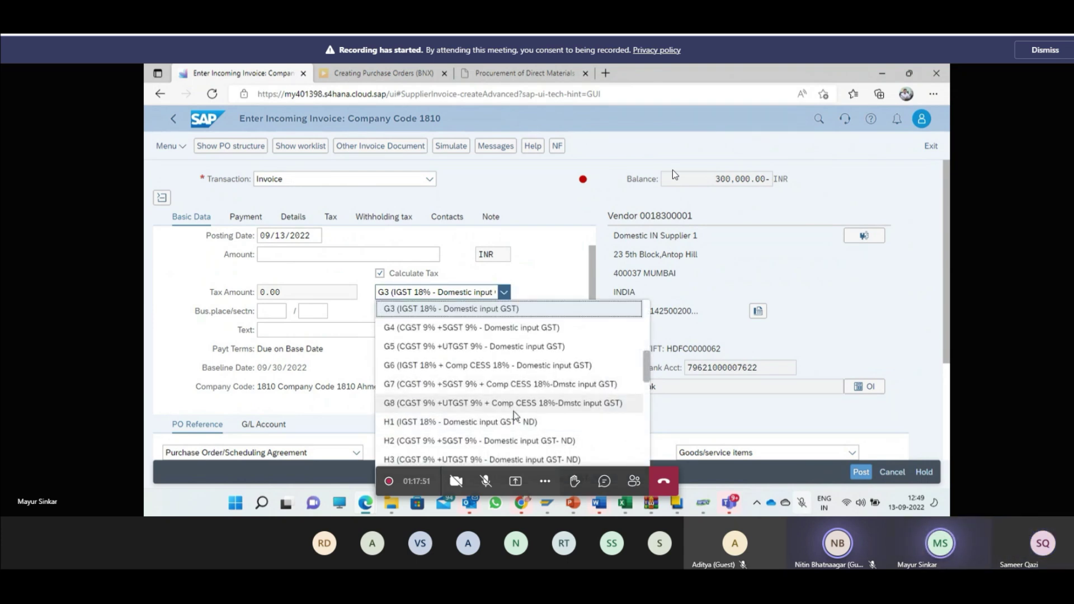
scroll(515, 415, down, 1)
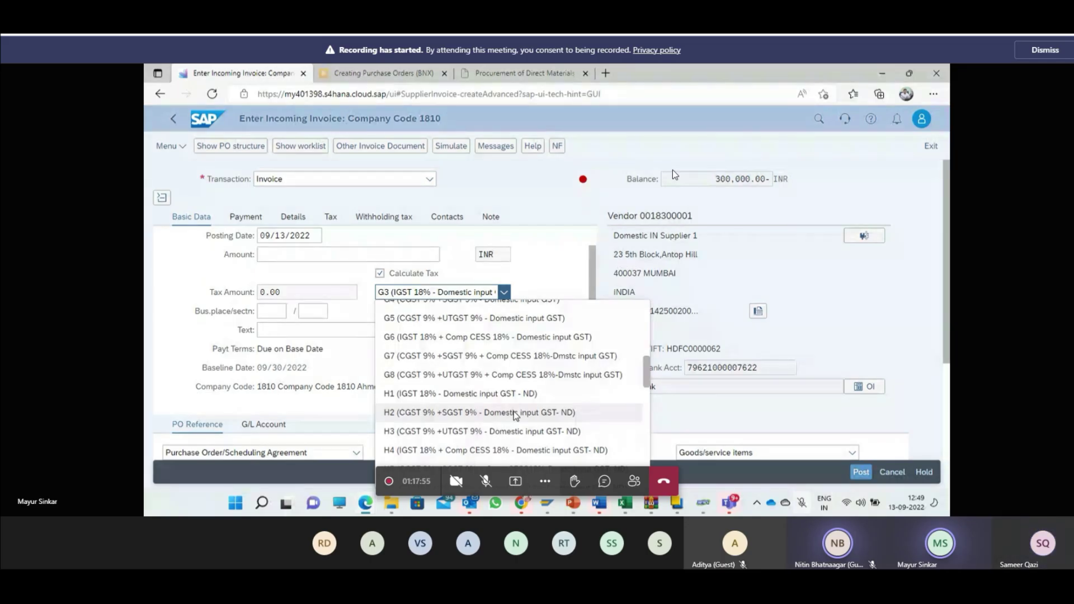
scroll(517, 414, down, 3)
scroll(520, 417, down, 2)
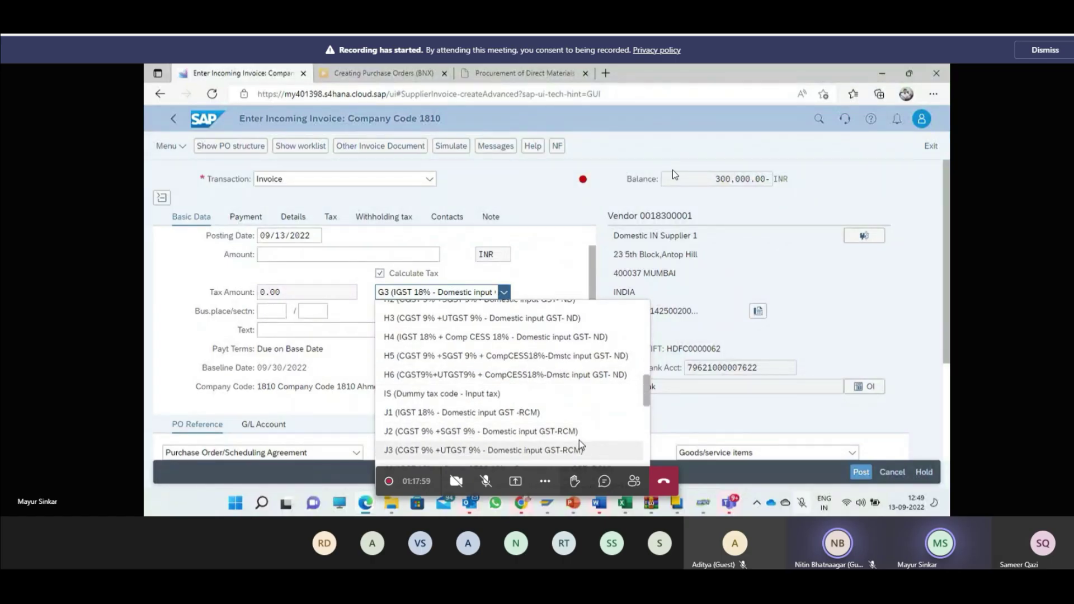
scroll(572, 438, down, 3)
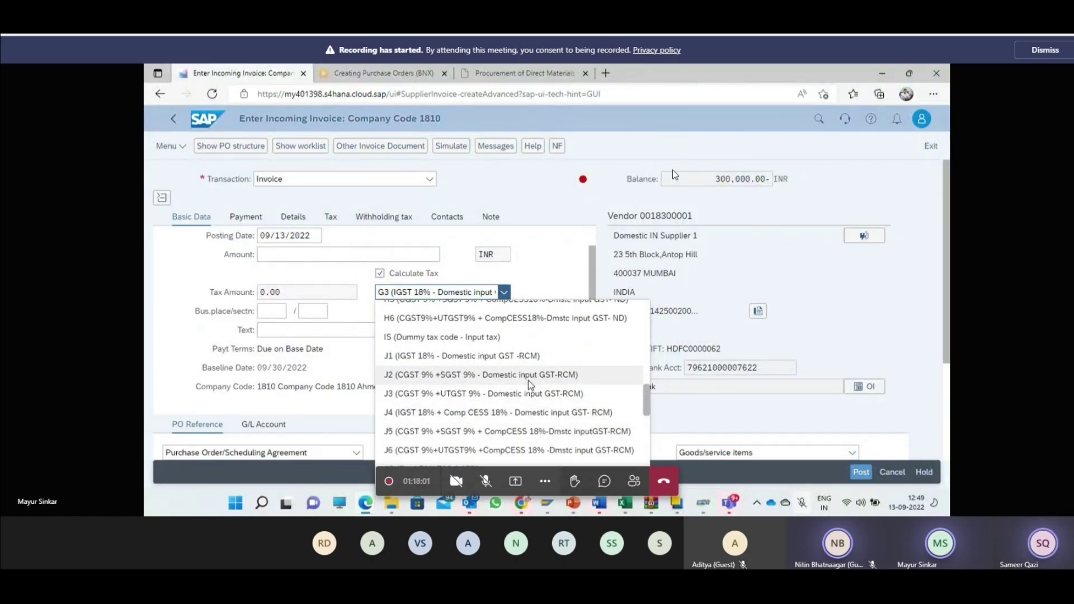
scroll(528, 381, down, 2)
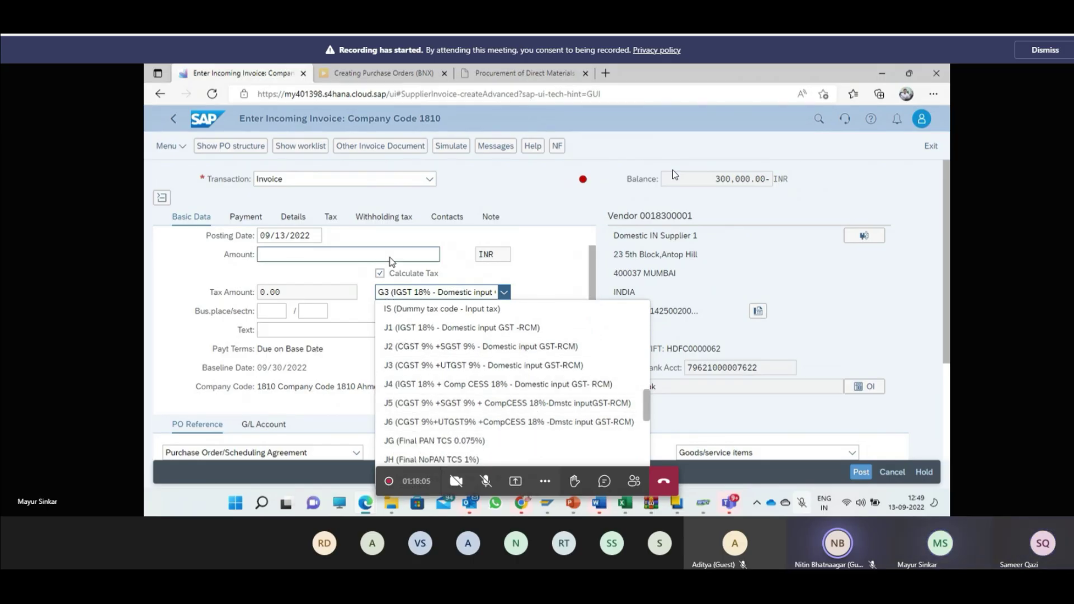
click(379, 273)
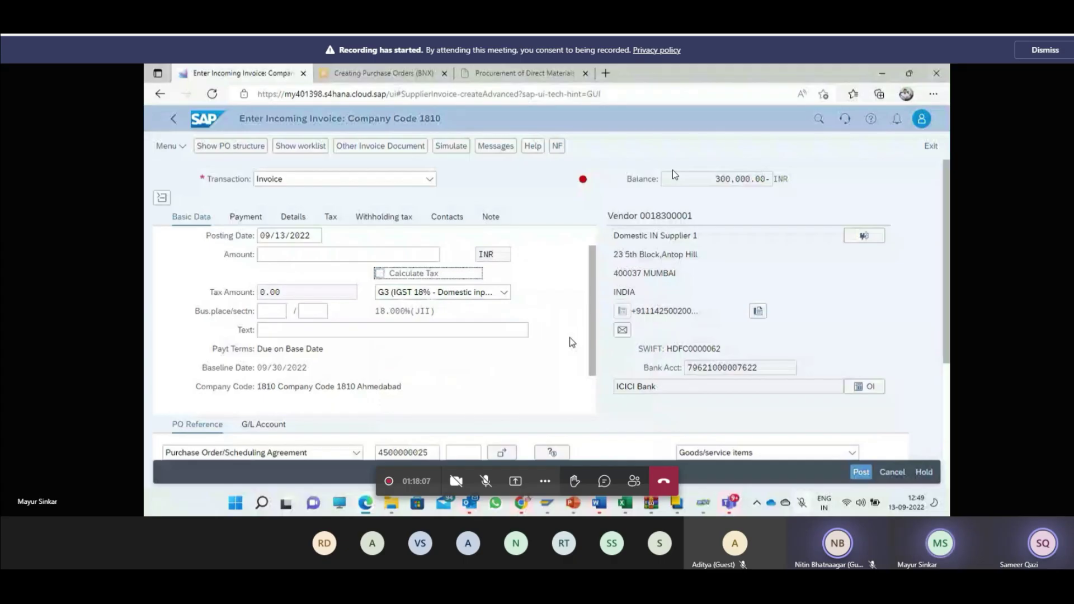
Step: Pick business place 1810 from the Bus.place value help
scroll(570, 342, down, 5)
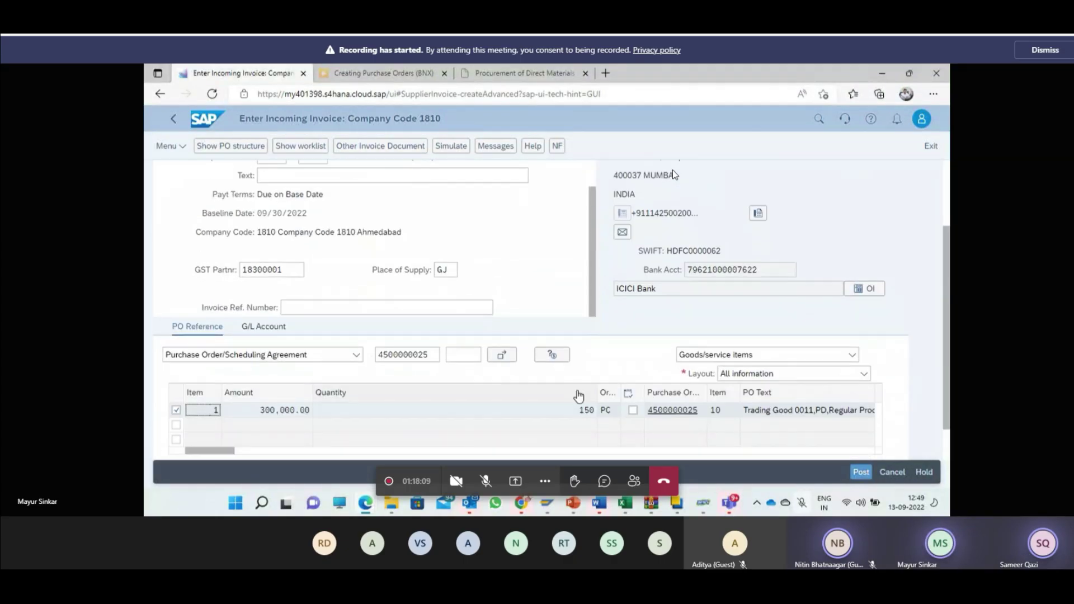
scroll(544, 377, up, 2)
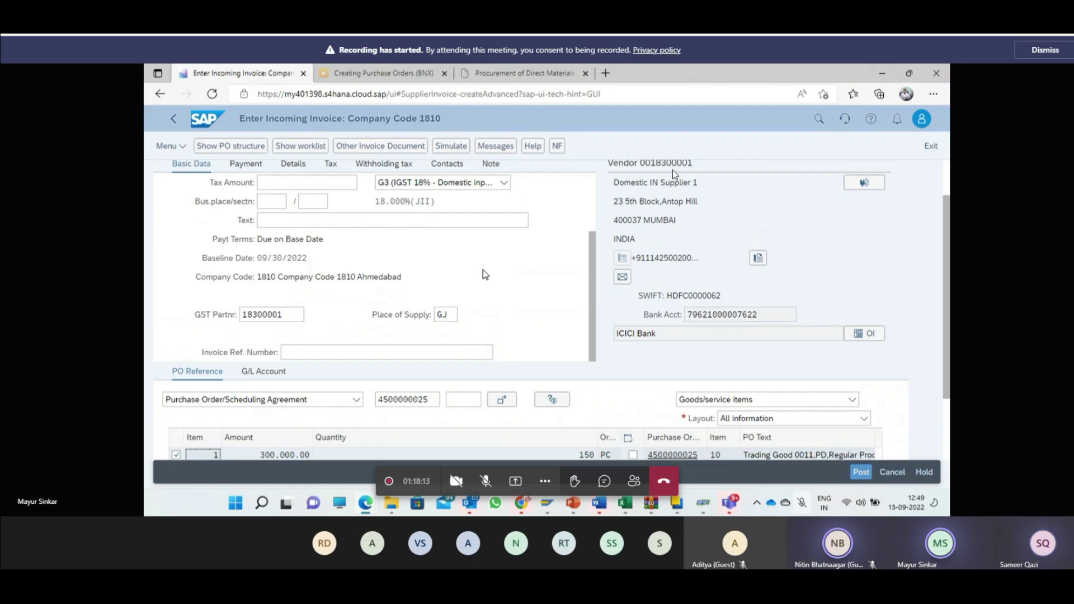
scroll(483, 270, up, 1)
click(289, 259)
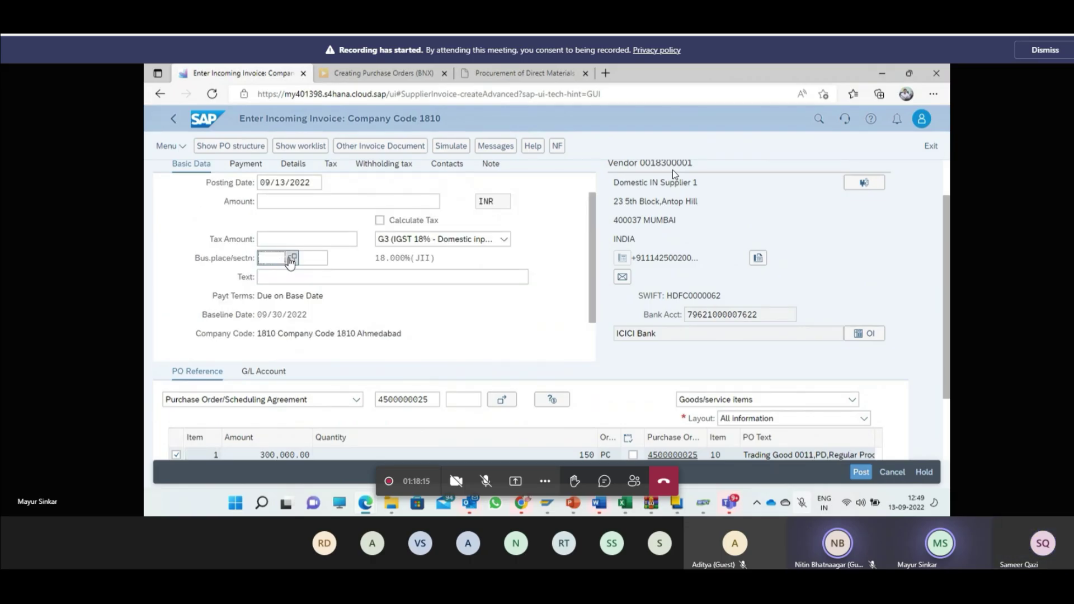
click(290, 258)
click(323, 304)
click(323, 304)
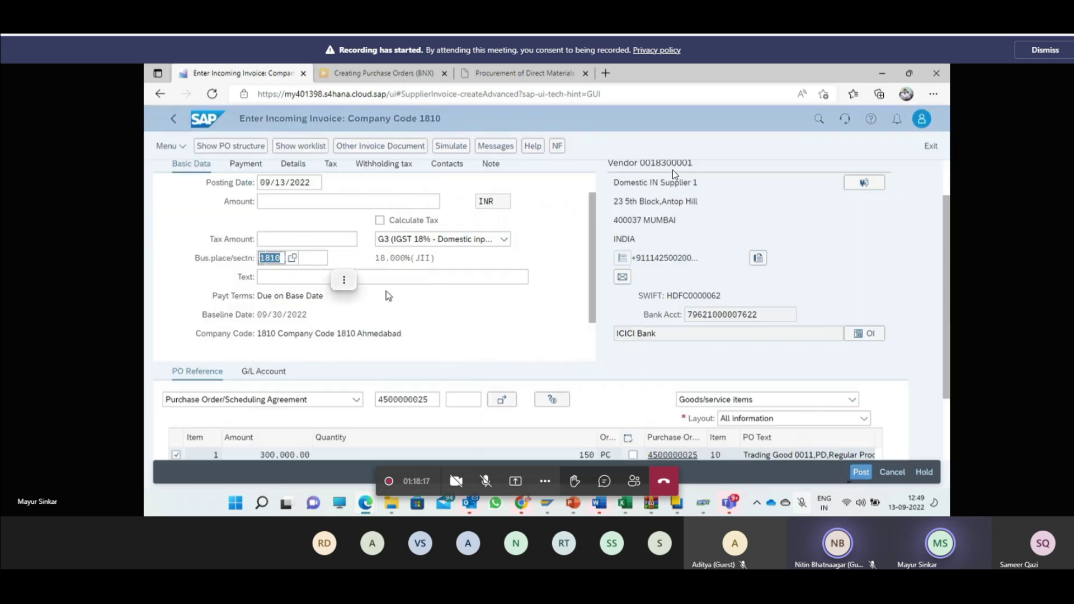
Step: Choose section code 1821 Gujarat and tick Calculate Tax
click(320, 258)
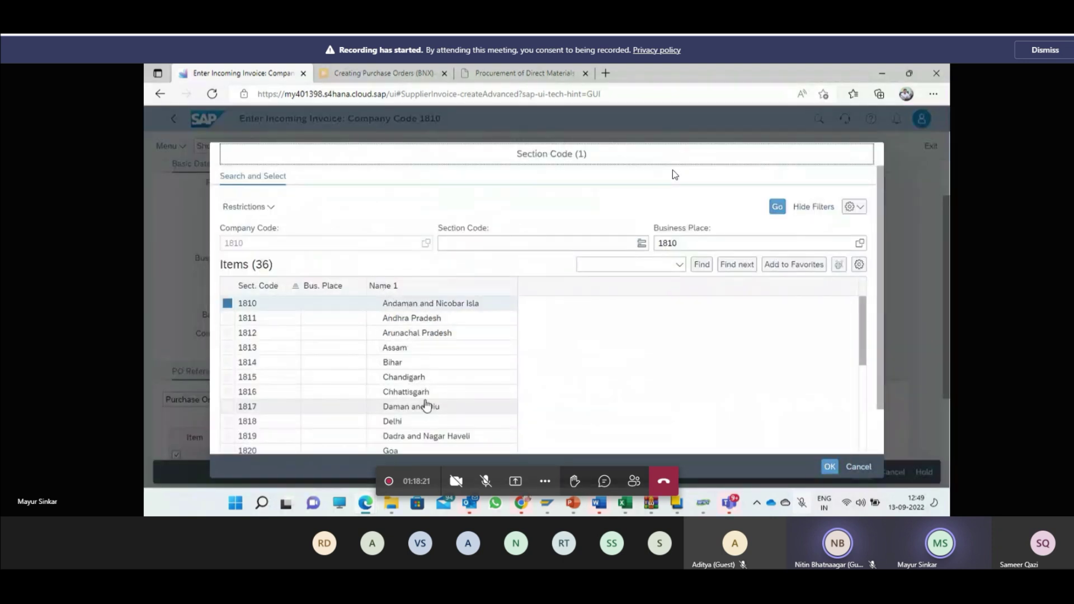
scroll(422, 404, down, 1)
click(421, 421)
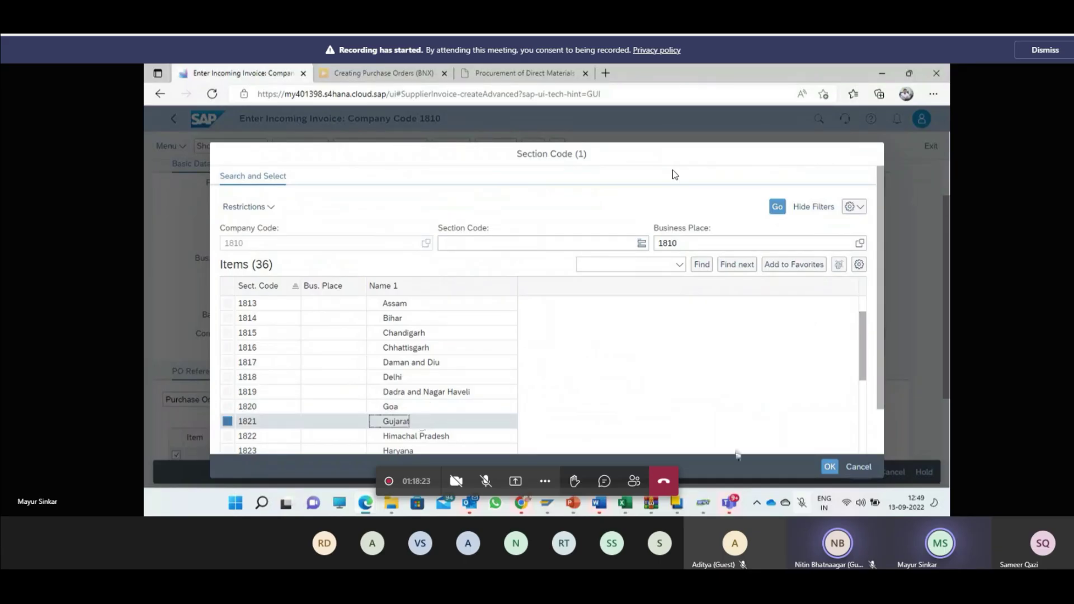
double_click(420, 421)
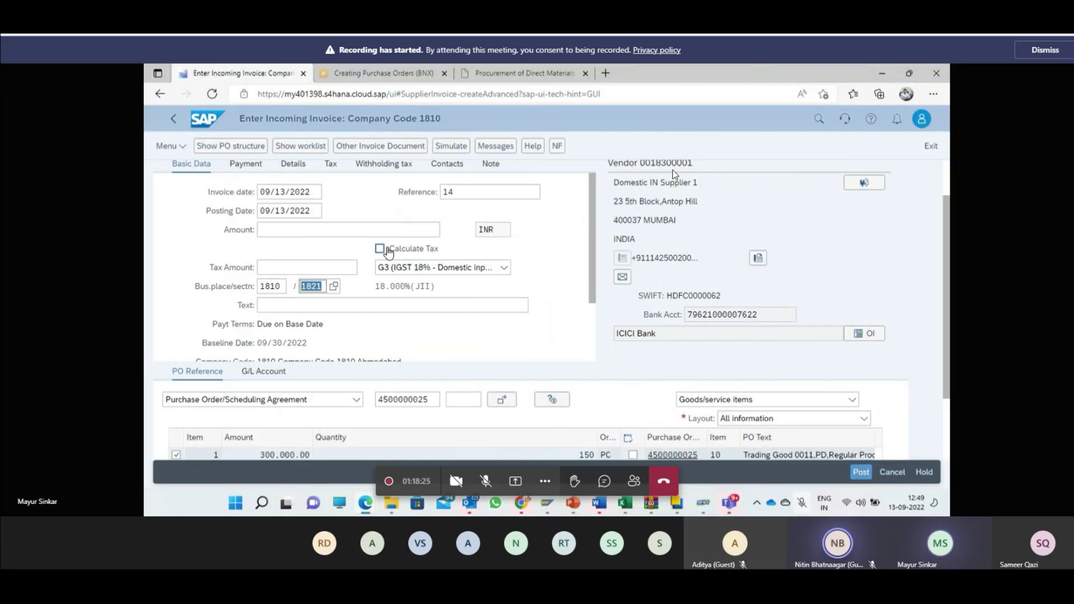
click(379, 248)
Step: Select tax code G4 (CGST 9% + SGST 9%) with Calculate Tax left on
click(441, 268)
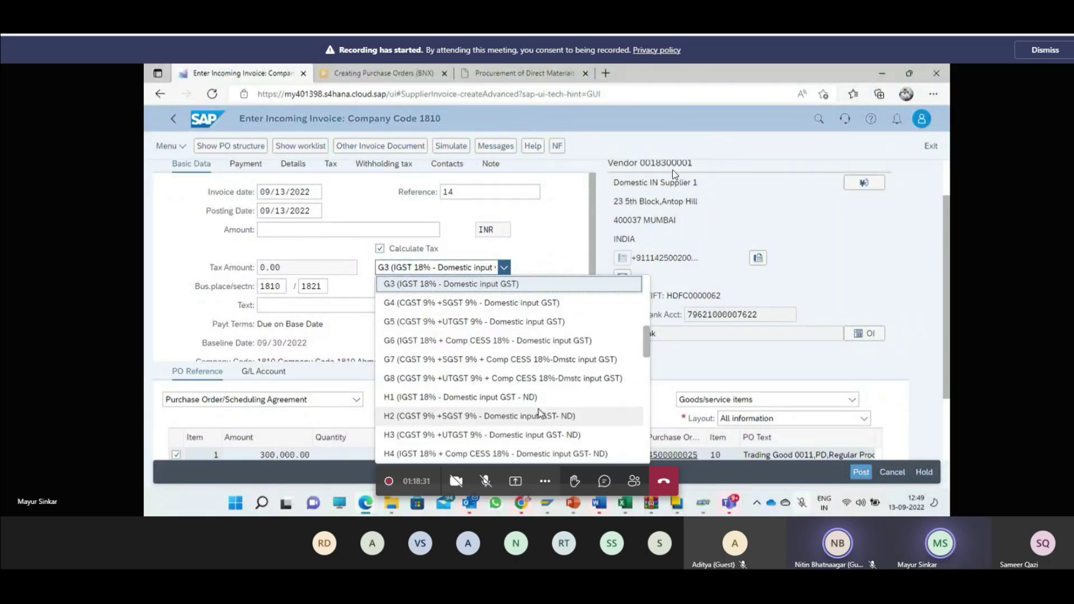
scroll(538, 413, down, 5)
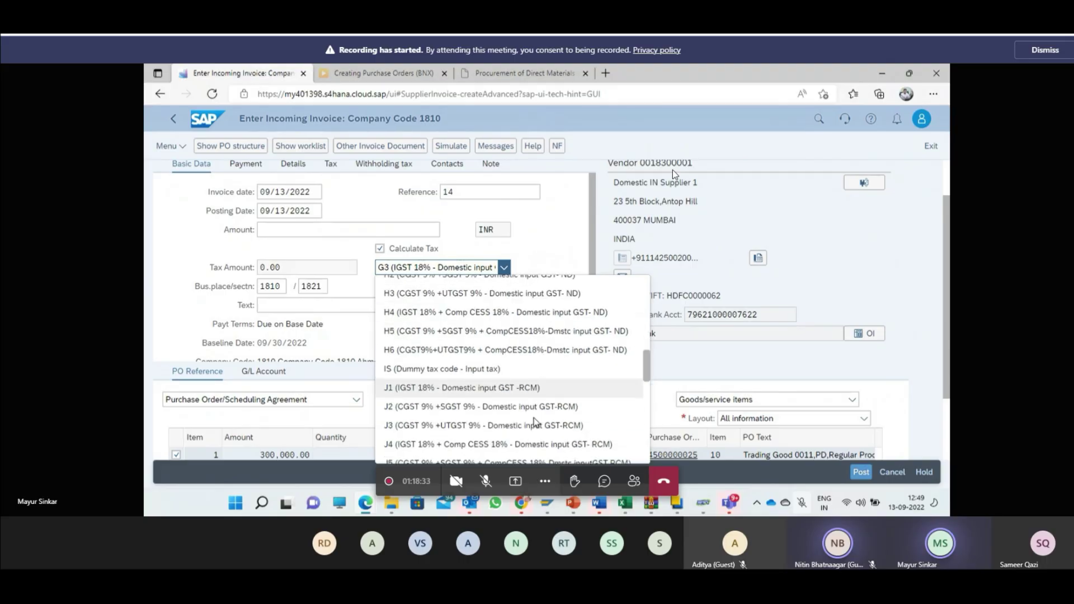
scroll(534, 426, down, 1)
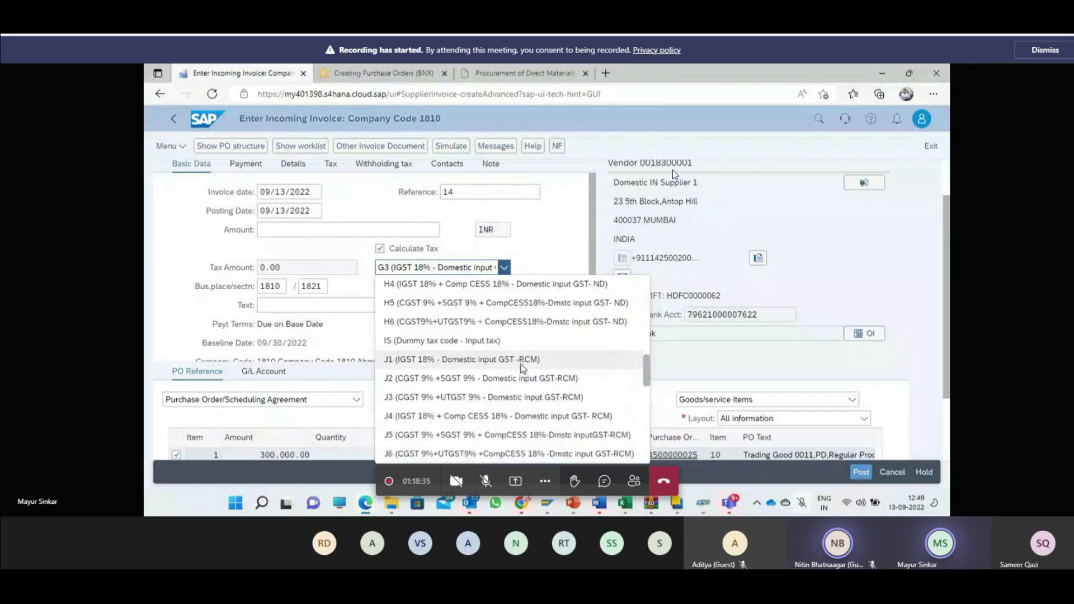
scroll(522, 368, down, 2)
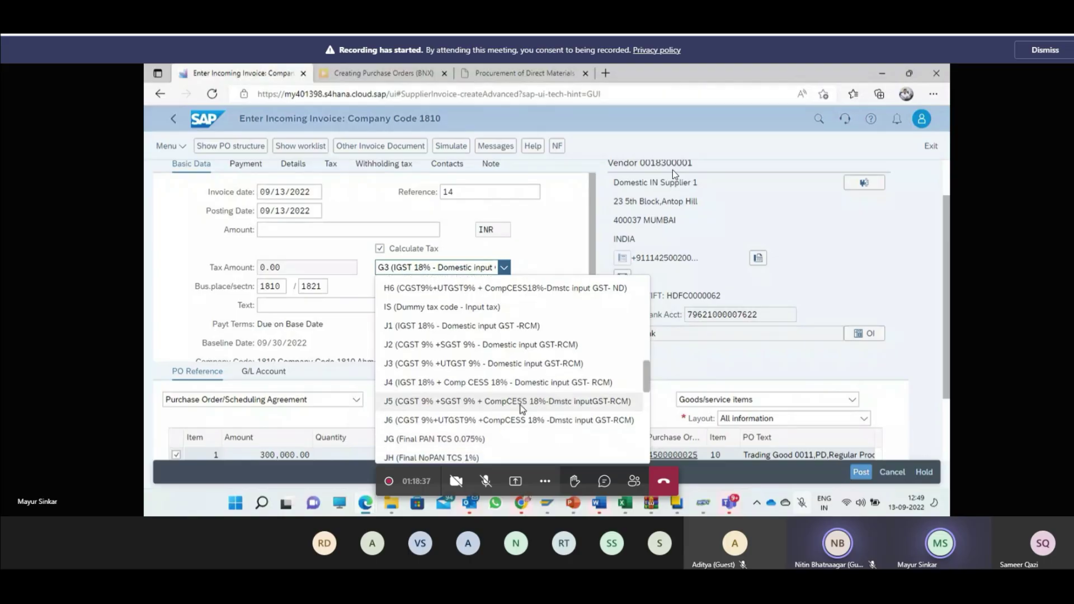
scroll(518, 370, down, 5)
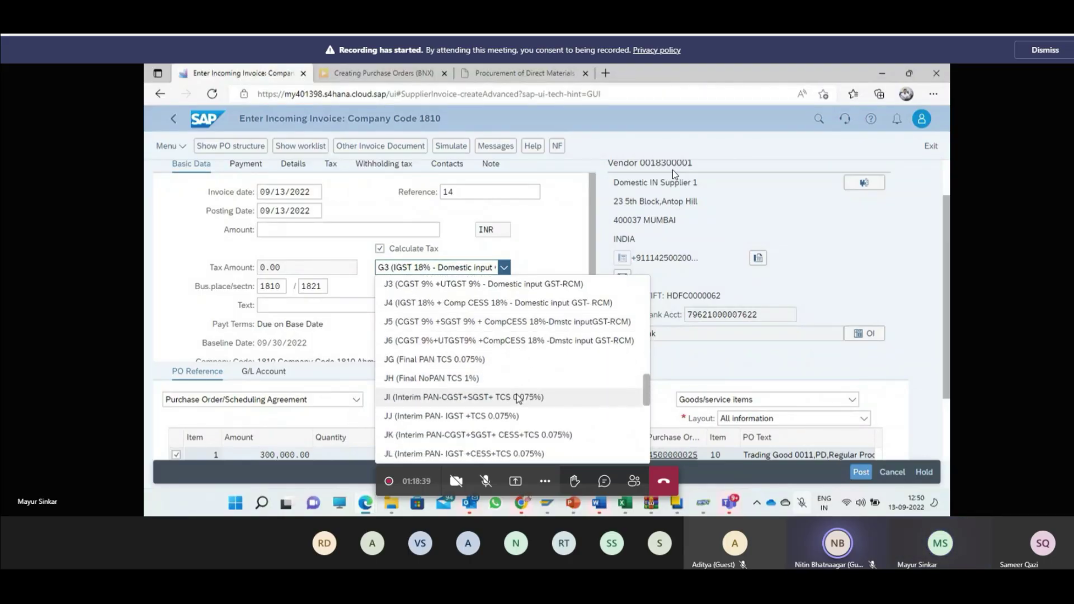
scroll(515, 394, down, 8)
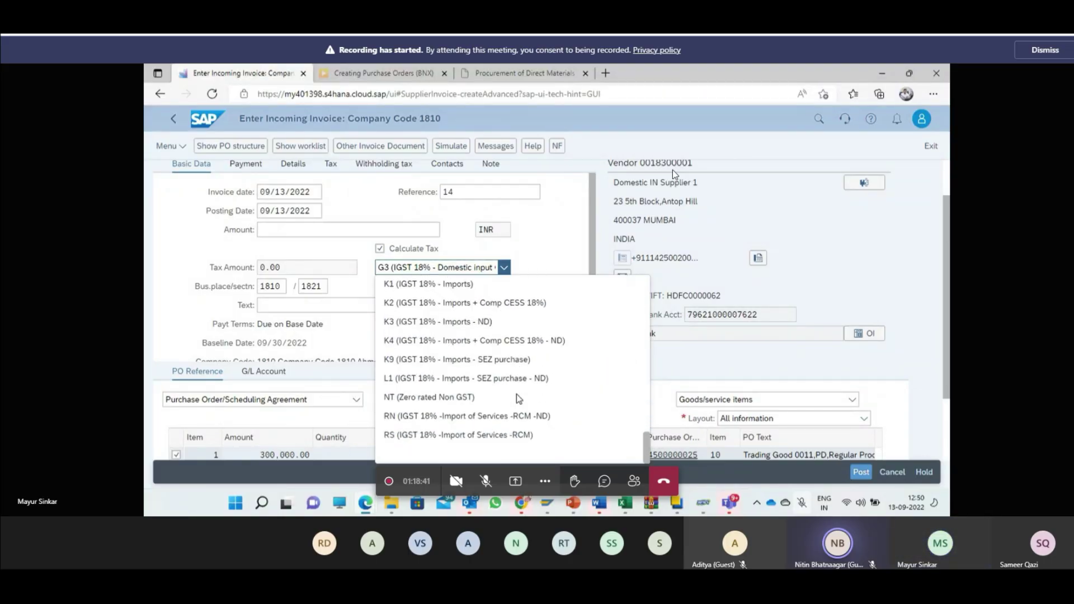
scroll(510, 417, up, 4)
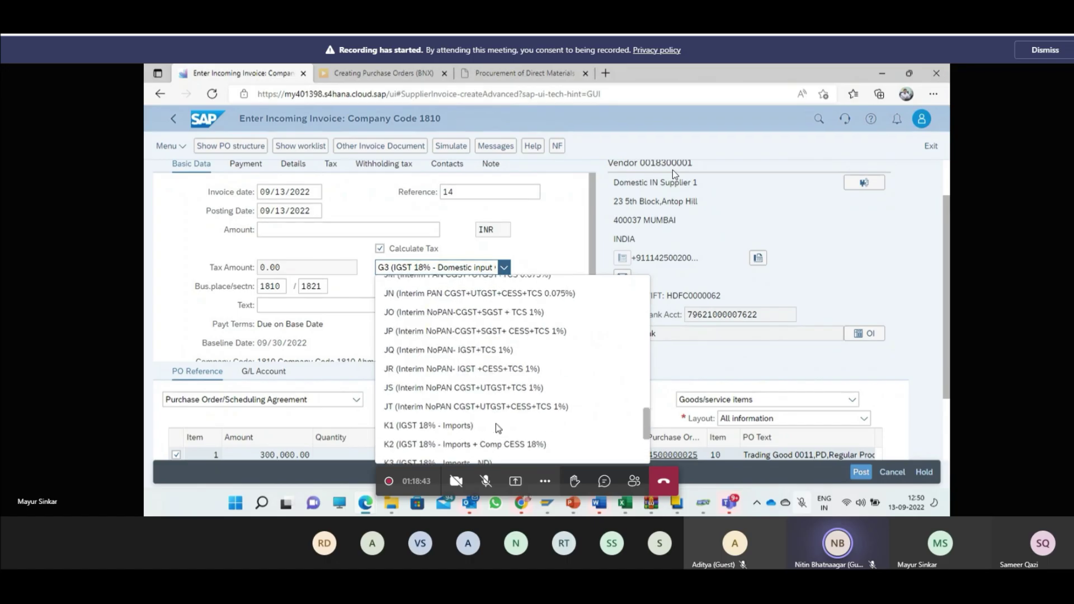
scroll(500, 384, up, 3)
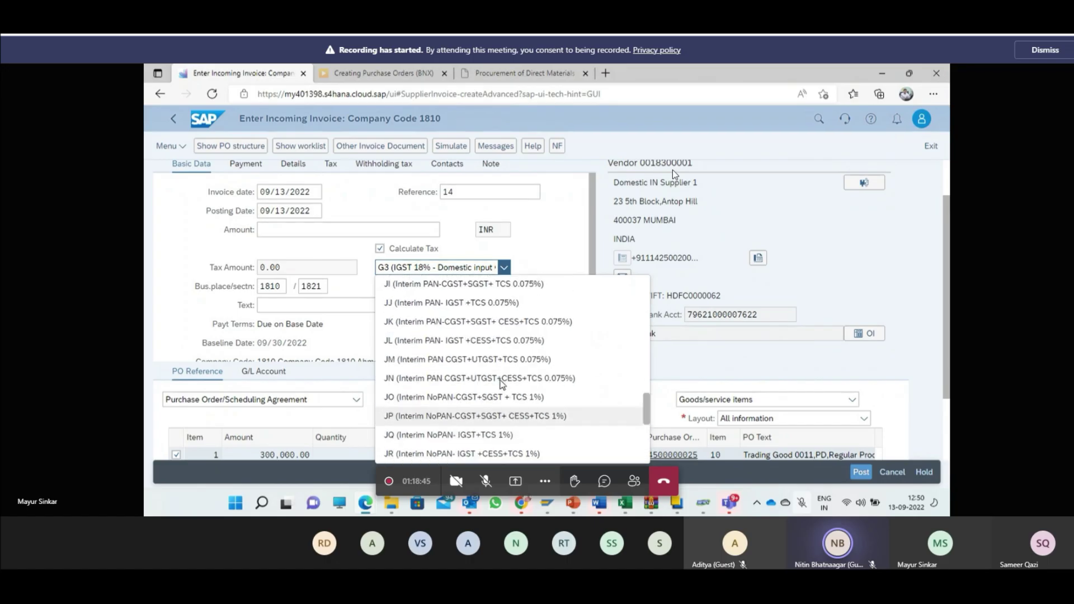
scroll(499, 394, up, 5)
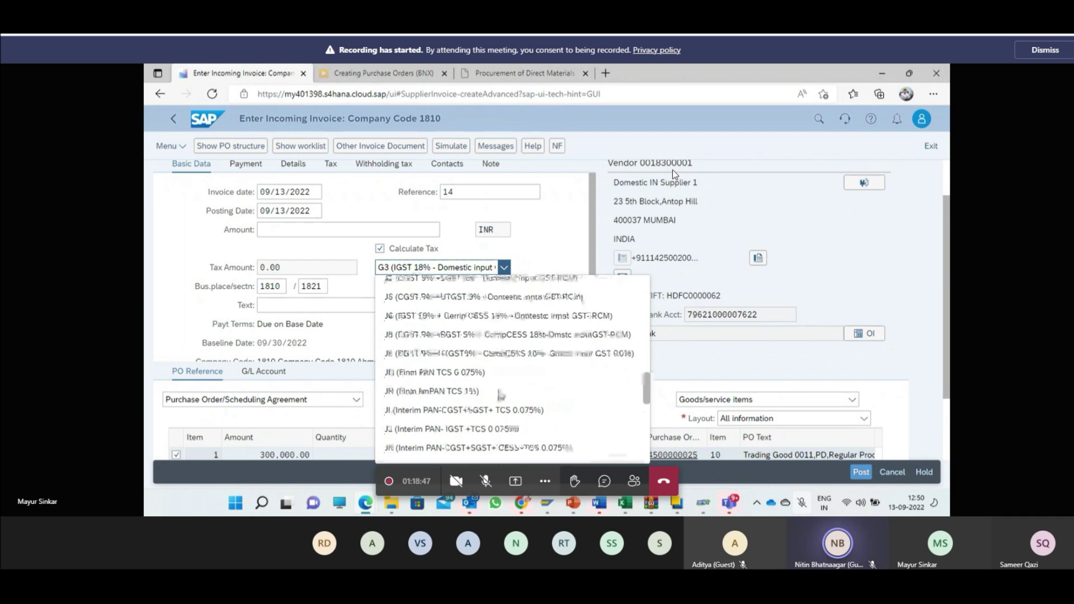
scroll(501, 395, up, 3)
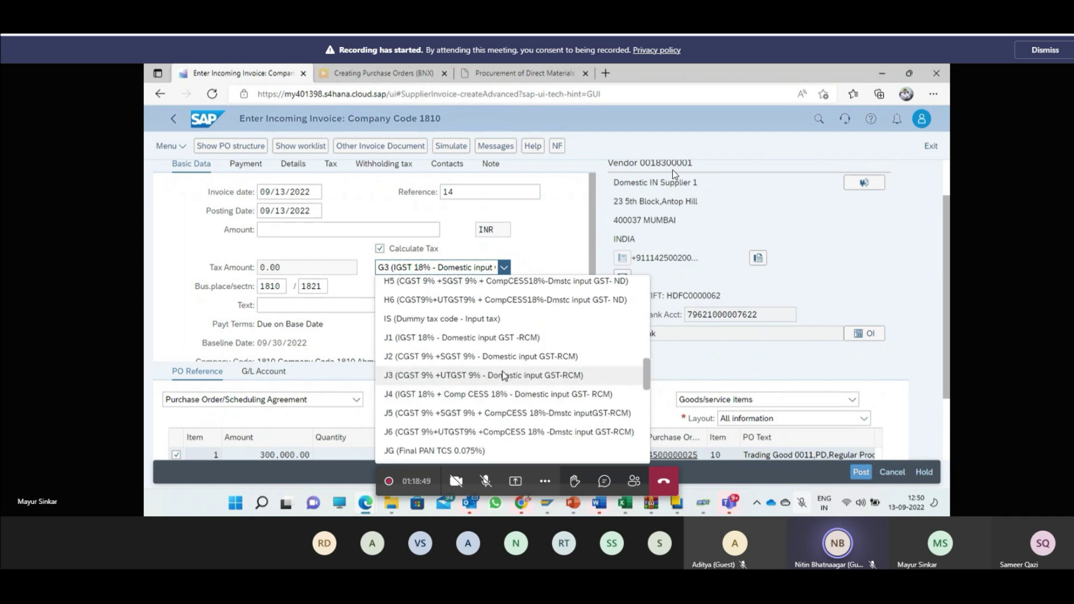
scroll(501, 385, up, 4)
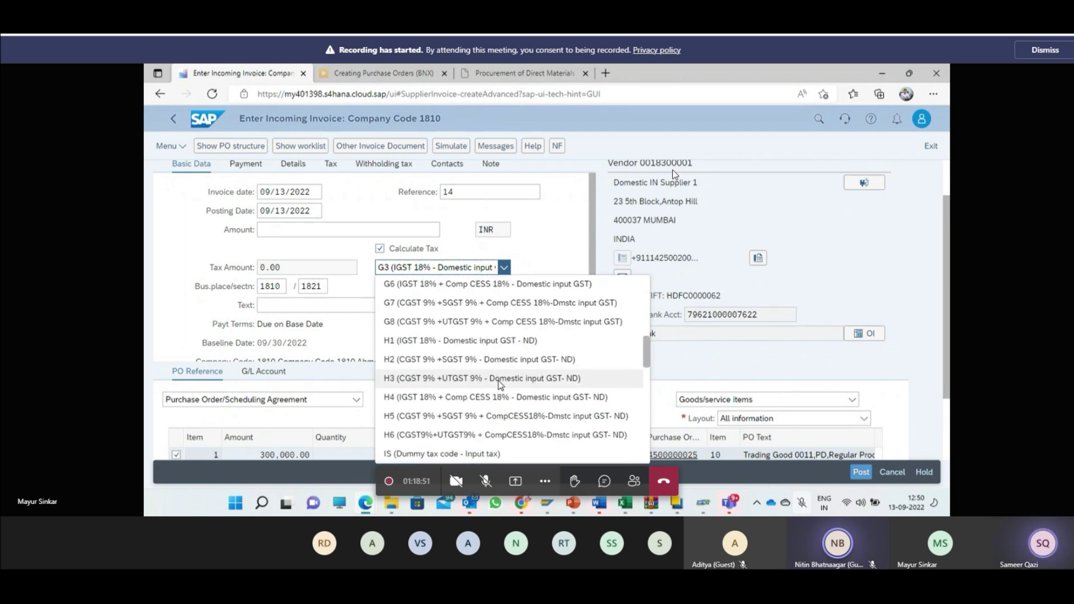
scroll(501, 369, up, 2)
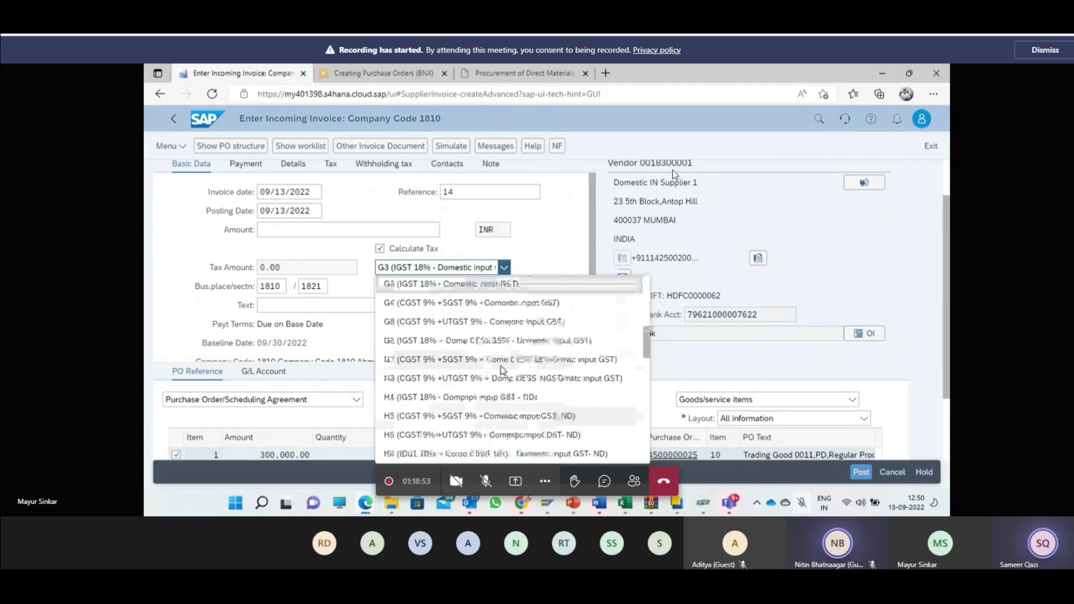
click(503, 341)
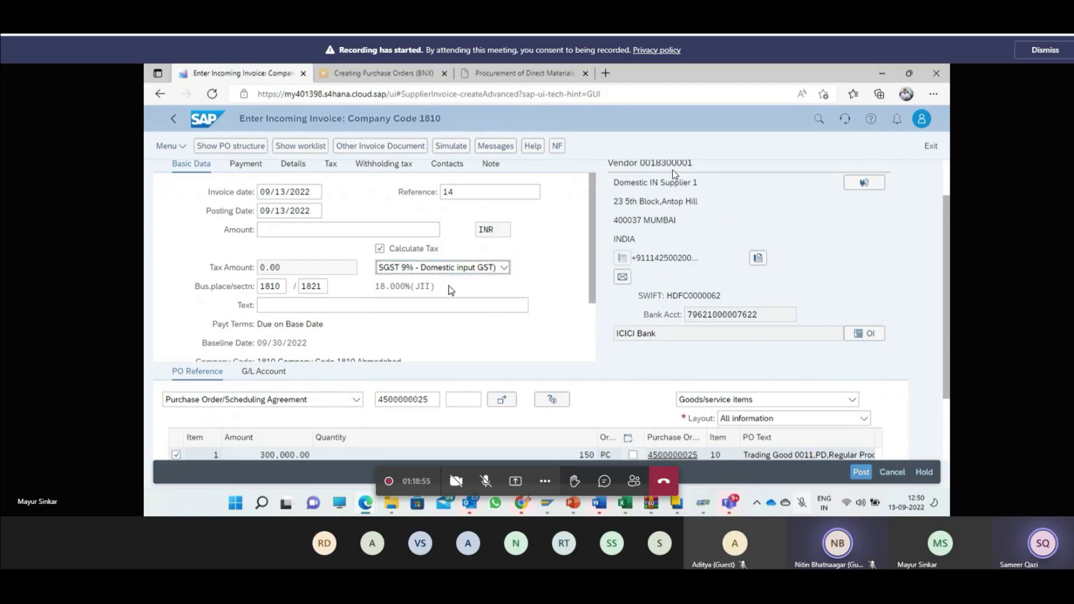
click(395, 250)
click(395, 250)
scroll(452, 374, up, 1)
scroll(451, 368, up, 1)
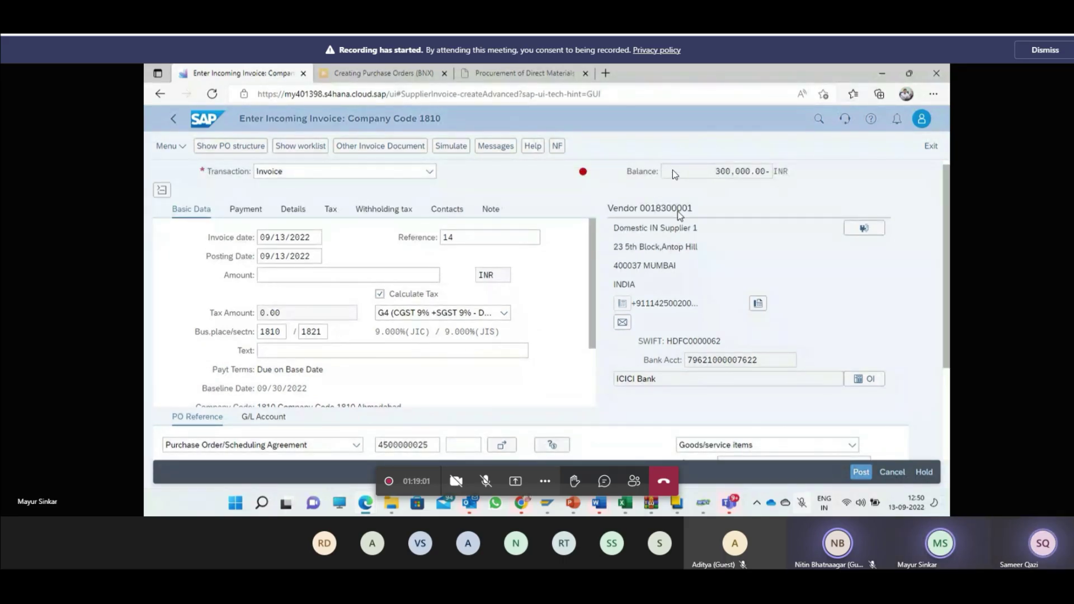
Step: Copy the 300,000.00 balance into the invoice Amount field
drag(716, 174, 766, 185)
key(ctrl+c)
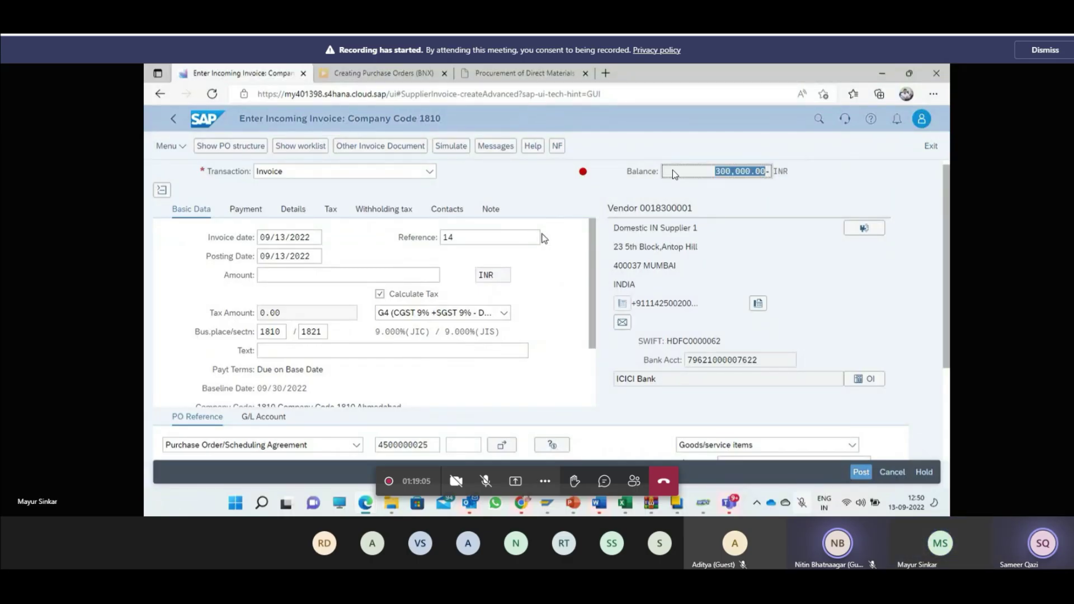
click(374, 274)
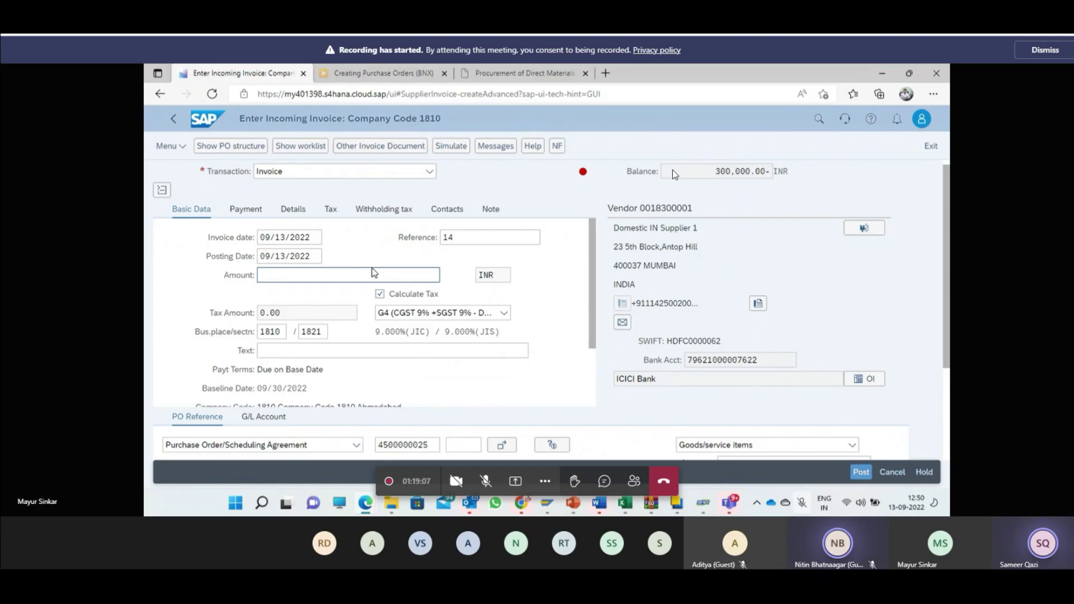
key(ctrl+v)
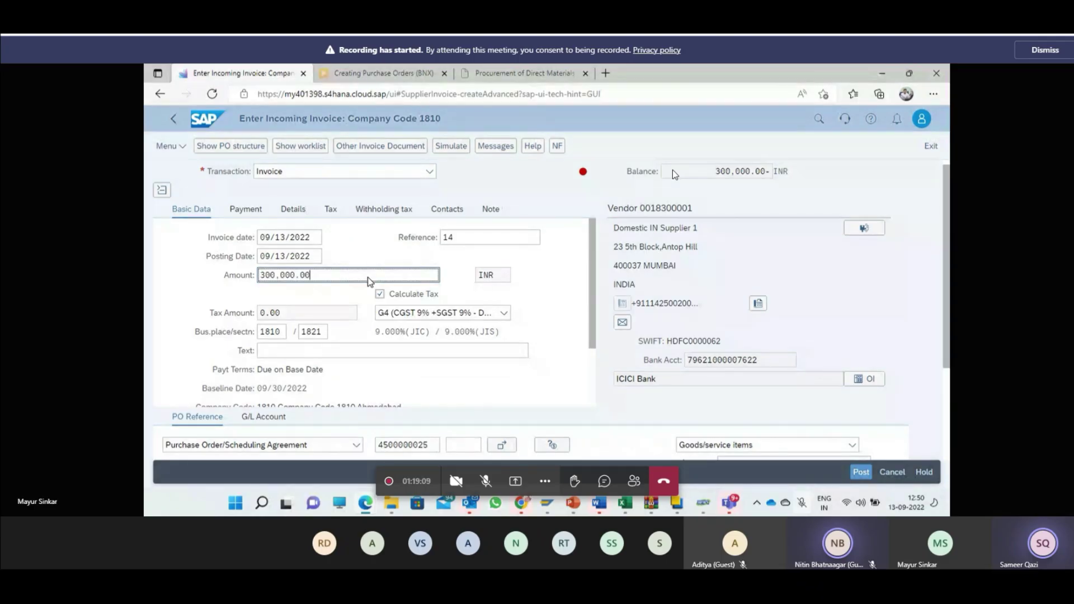
key(Return)
scroll(583, 370, up, 5)
scroll(583, 369, down, 8)
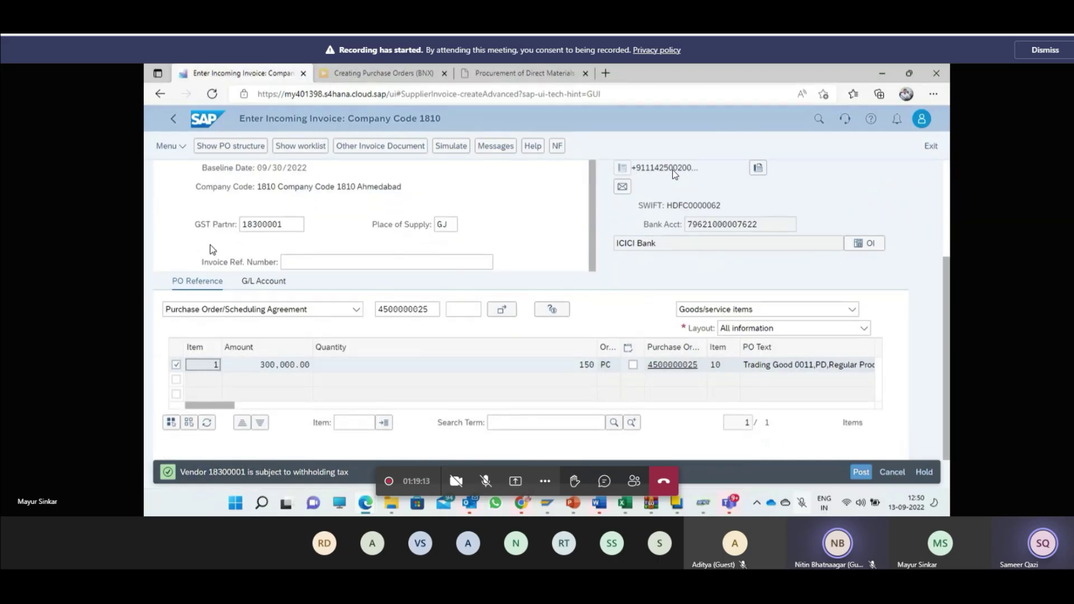
double_click(586, 365)
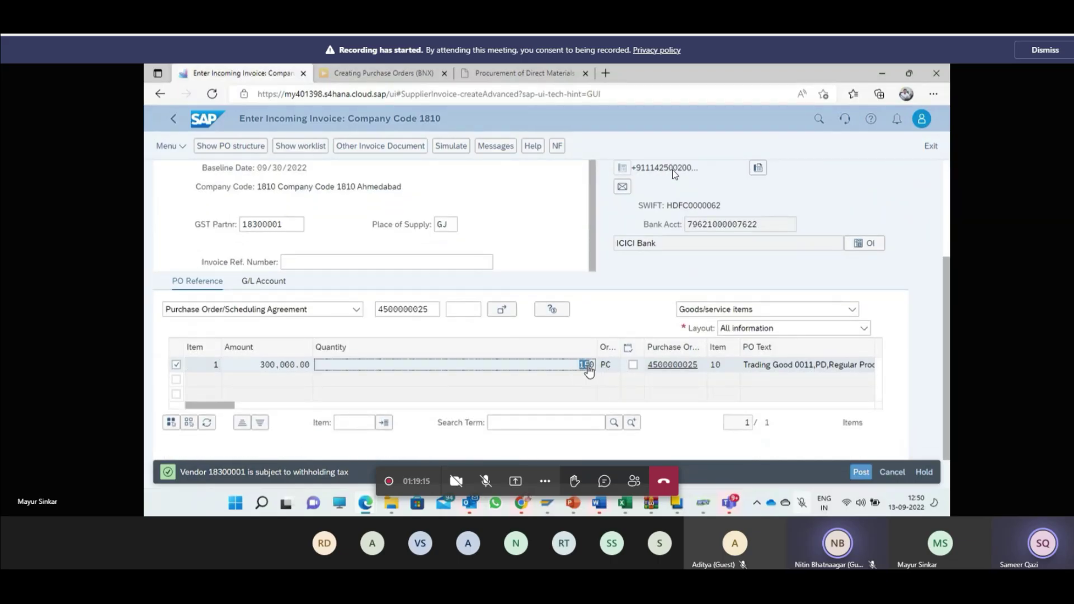
double_click(258, 370)
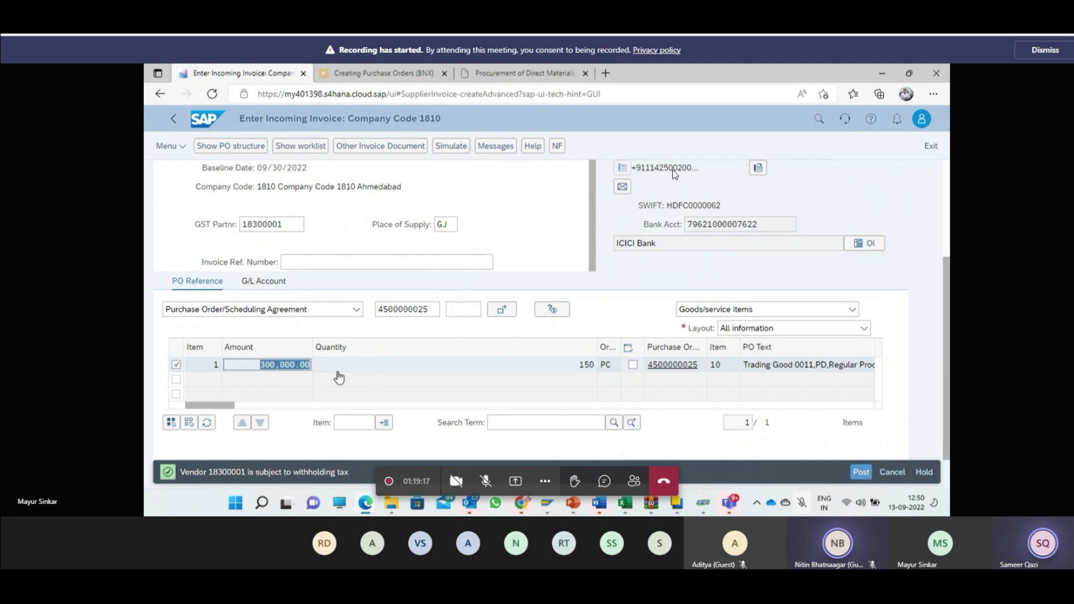
mouse_move(230, 405)
mouse_down()
mouse_move(322, 402)
mouse_move(217, 396)
mouse_up()
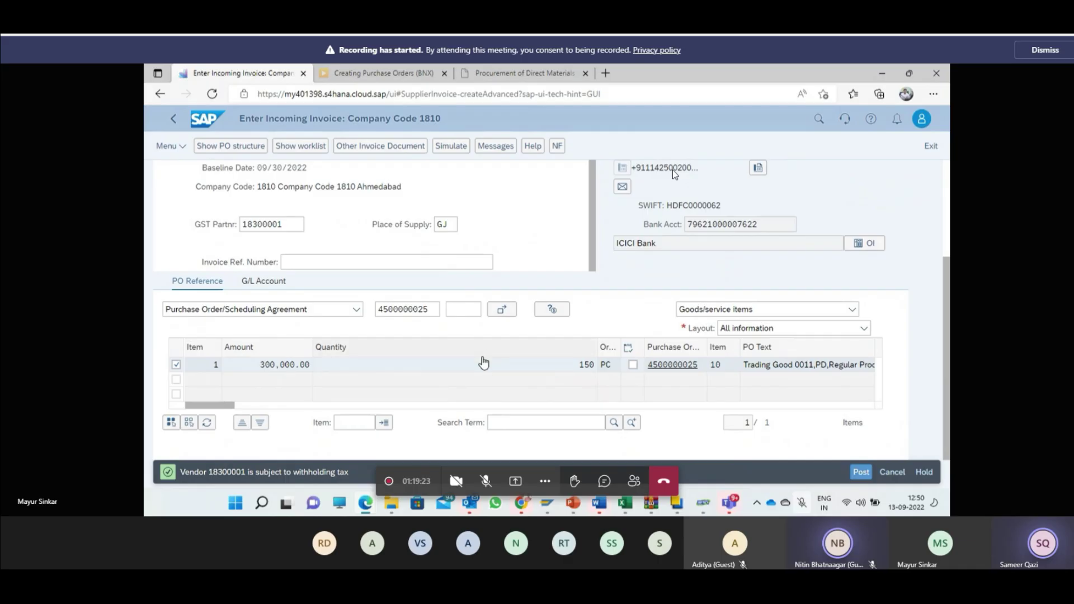
scroll(484, 361, up, 1)
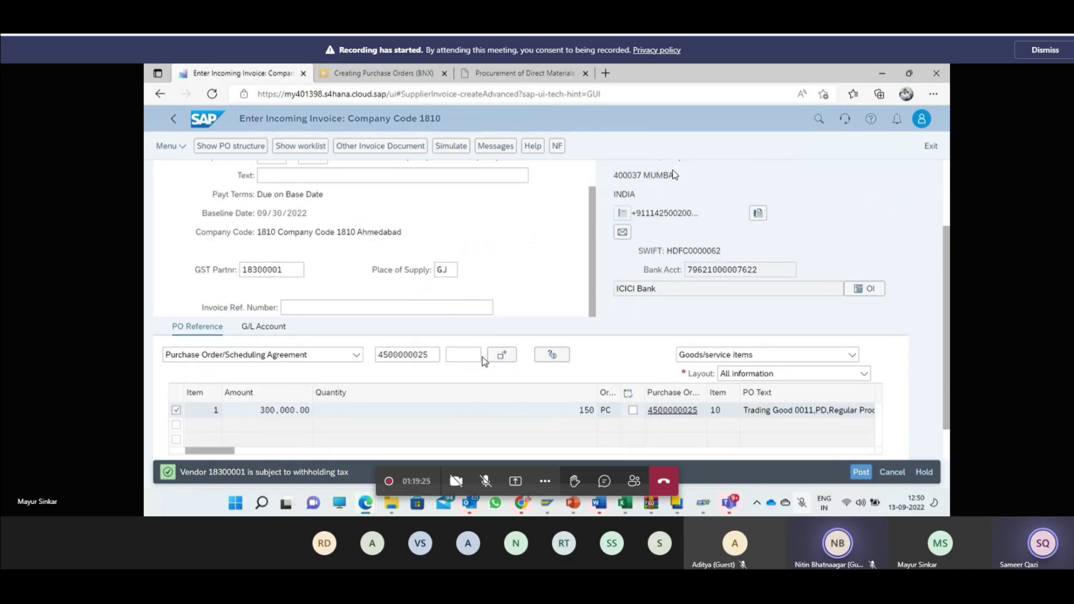
scroll(484, 361, up, 2)
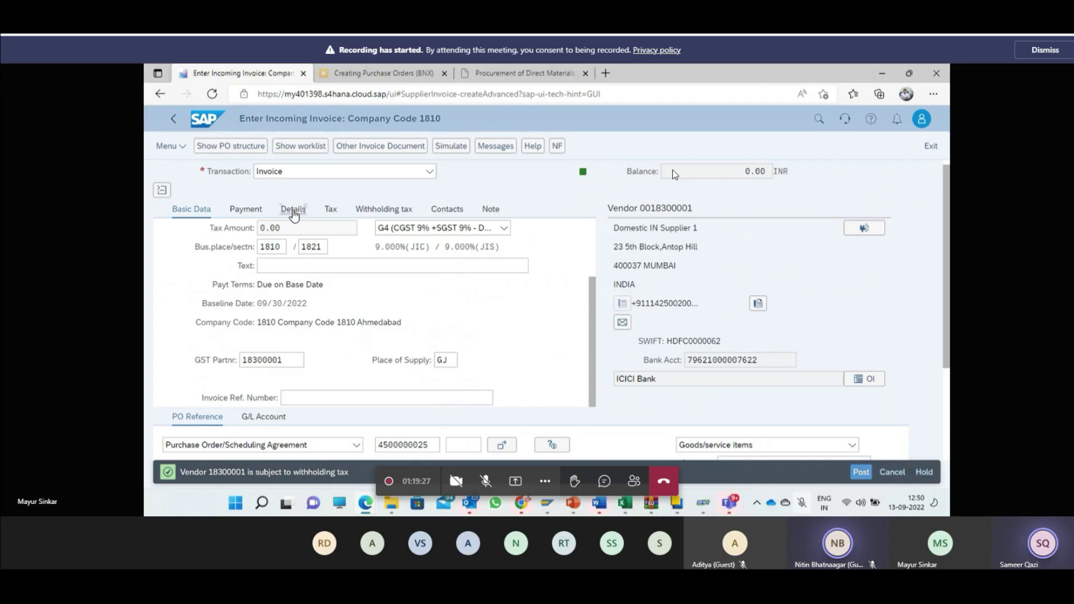
click(293, 210)
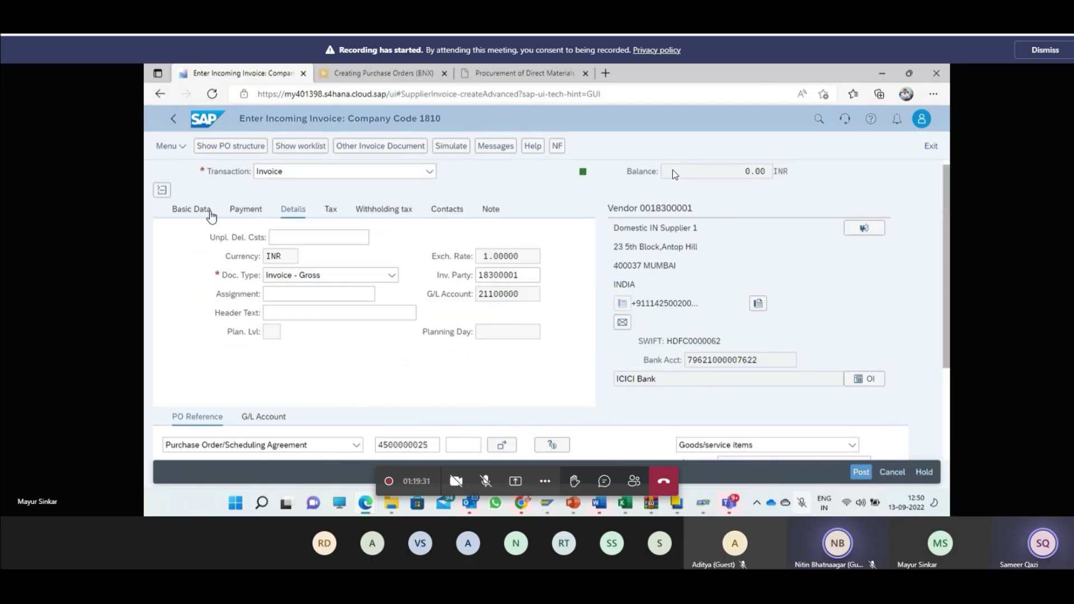
click(211, 215)
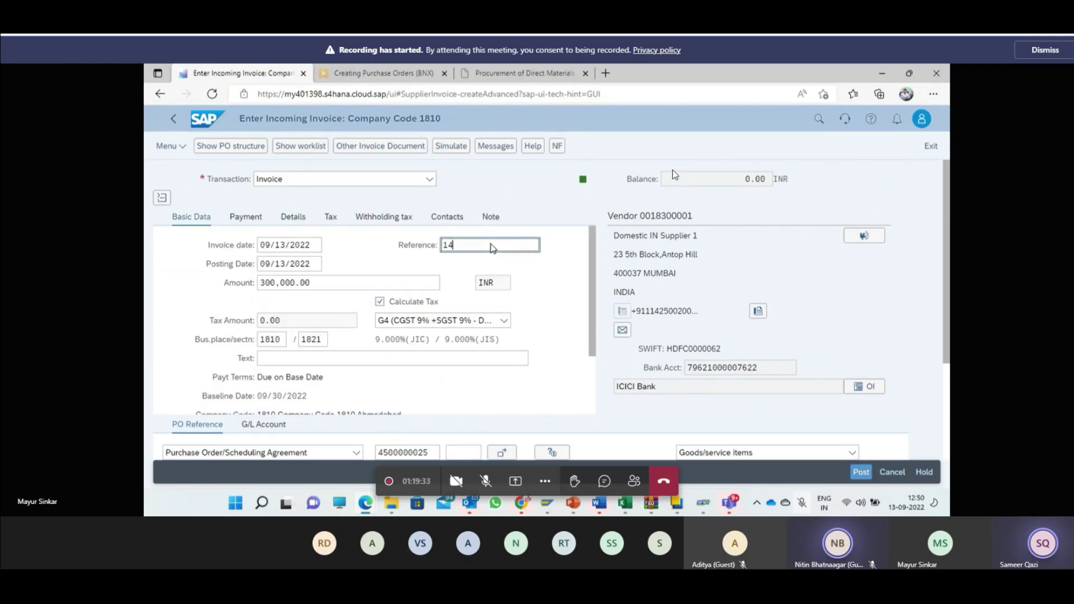
drag(492, 247, 442, 250)
scroll(425, 313, down, 1)
Step: Open the Purchase Order/Scheduling Agreement dropdown to view reference document types
click(332, 456)
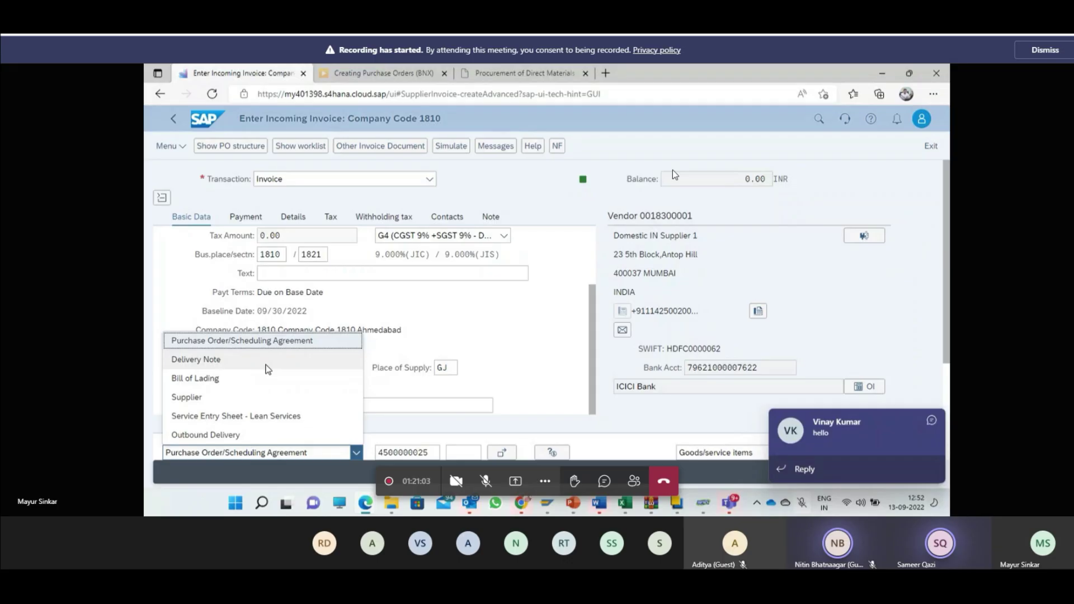
Step: Dismiss the Teams notification, reopen the reference type list, and scroll to item 1
click(931, 421)
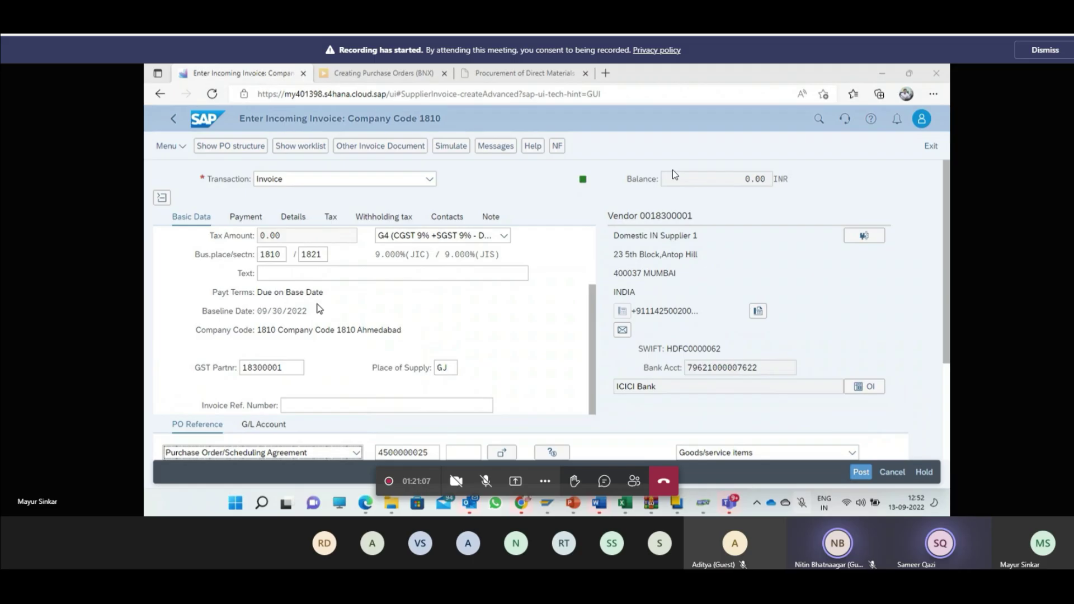
click(277, 452)
click(277, 458)
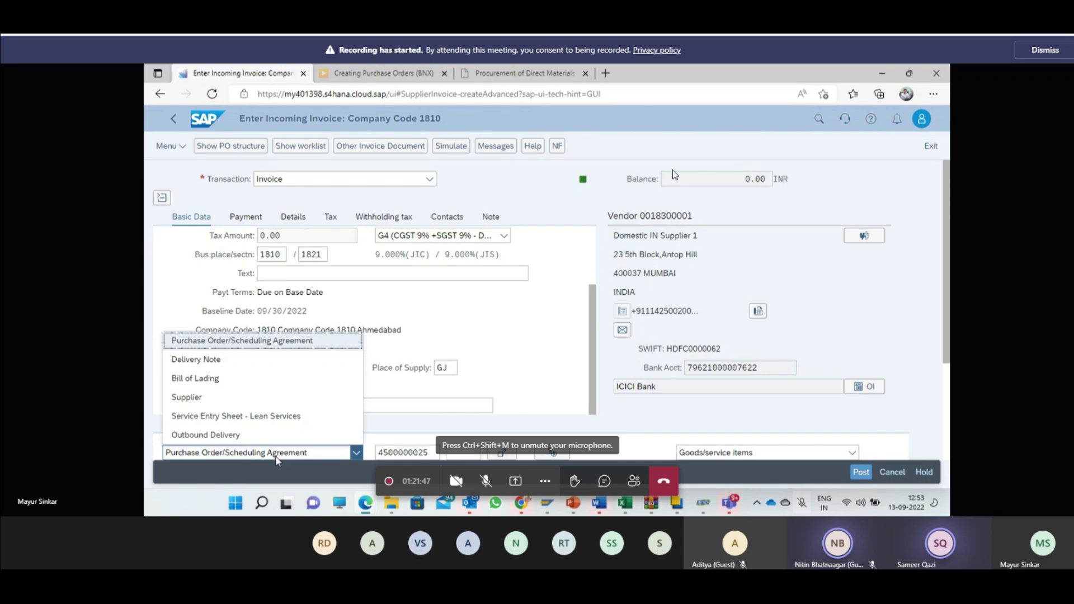
scroll(527, 390, down, 3)
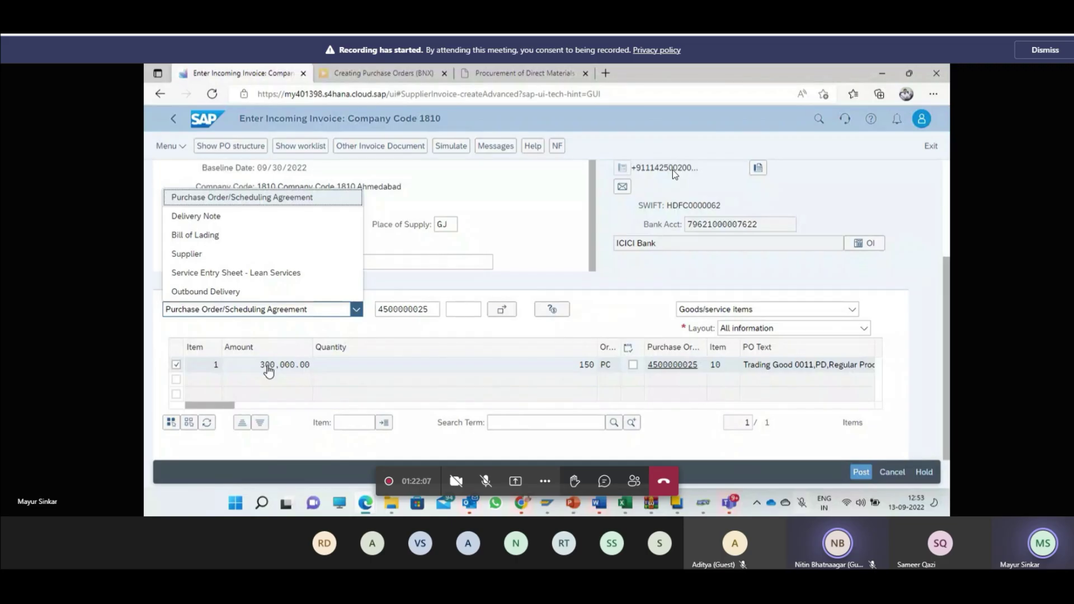
Step: Edit item 1's Quantity cell so it reads 150150 instead of 150
click(268, 370)
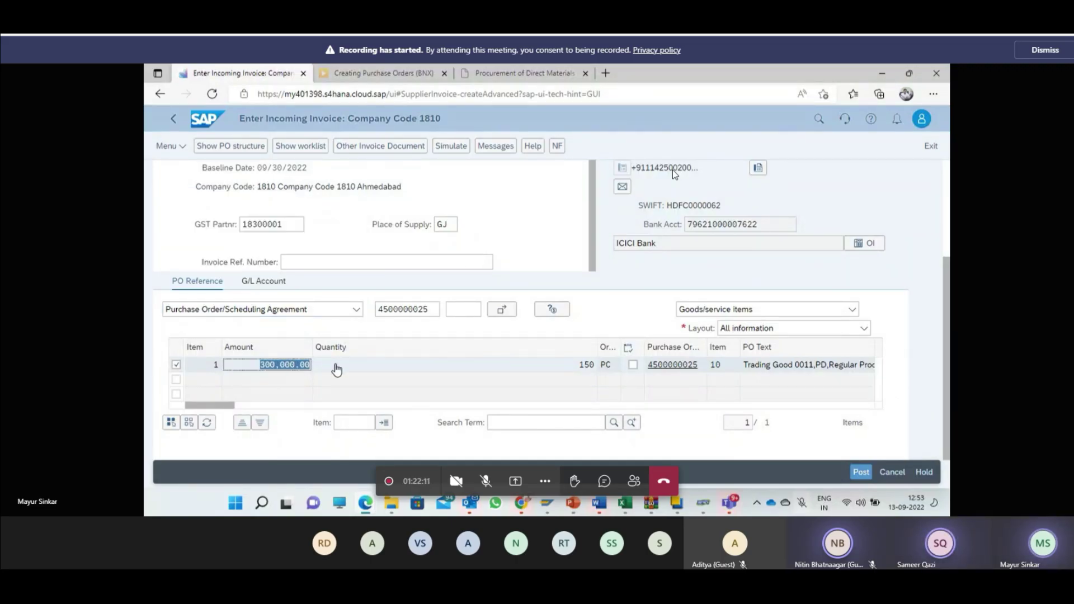
click(586, 364)
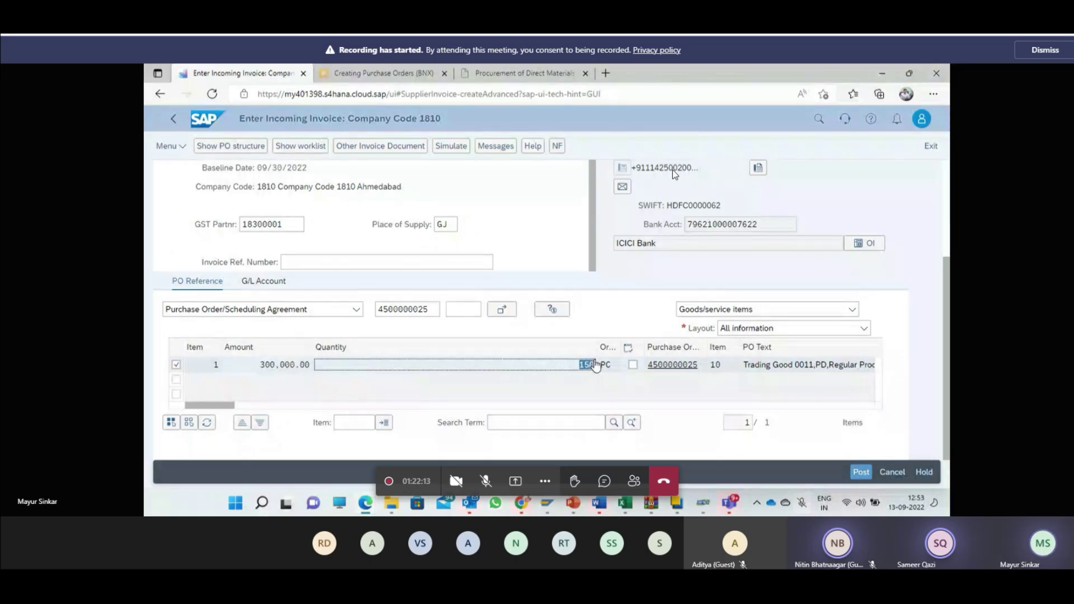
drag(569, 366, 594, 372)
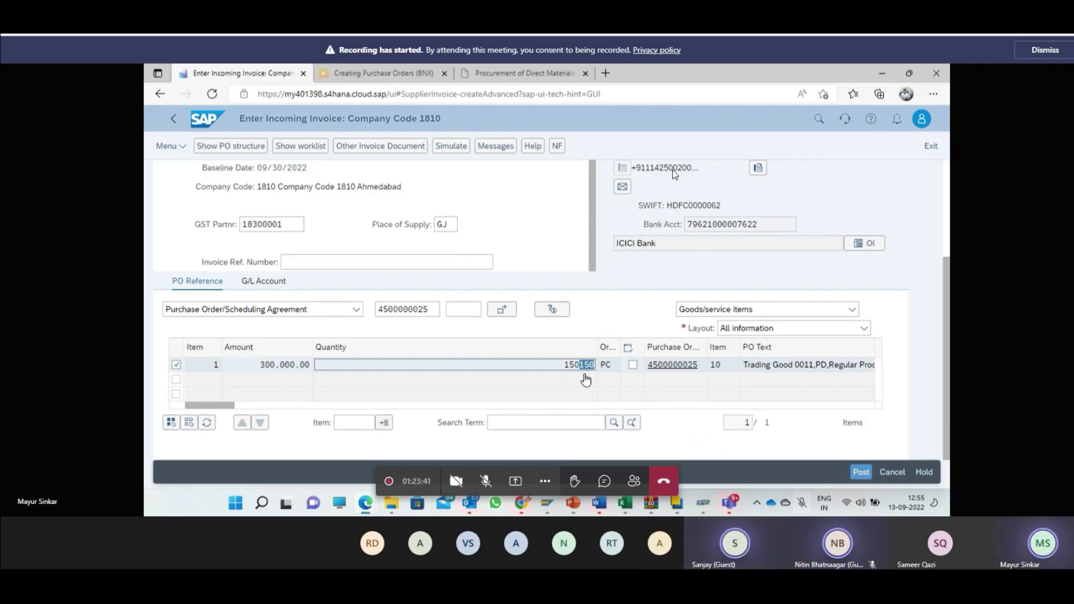
drag(585, 380, 552, 373)
click(567, 384)
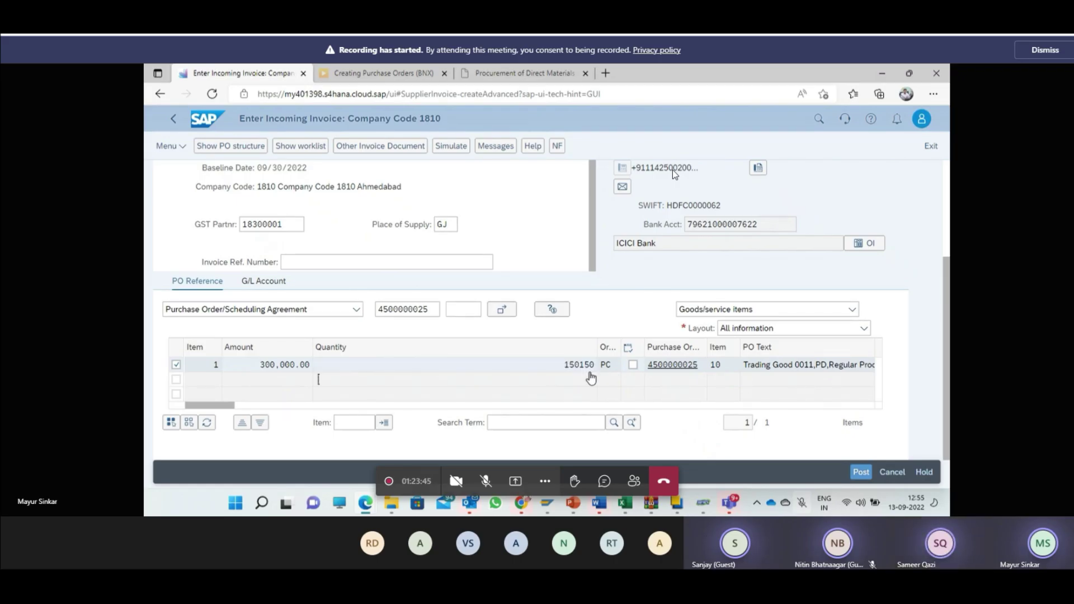
click(408, 312)
key(ctrl+a)
key(Delete)
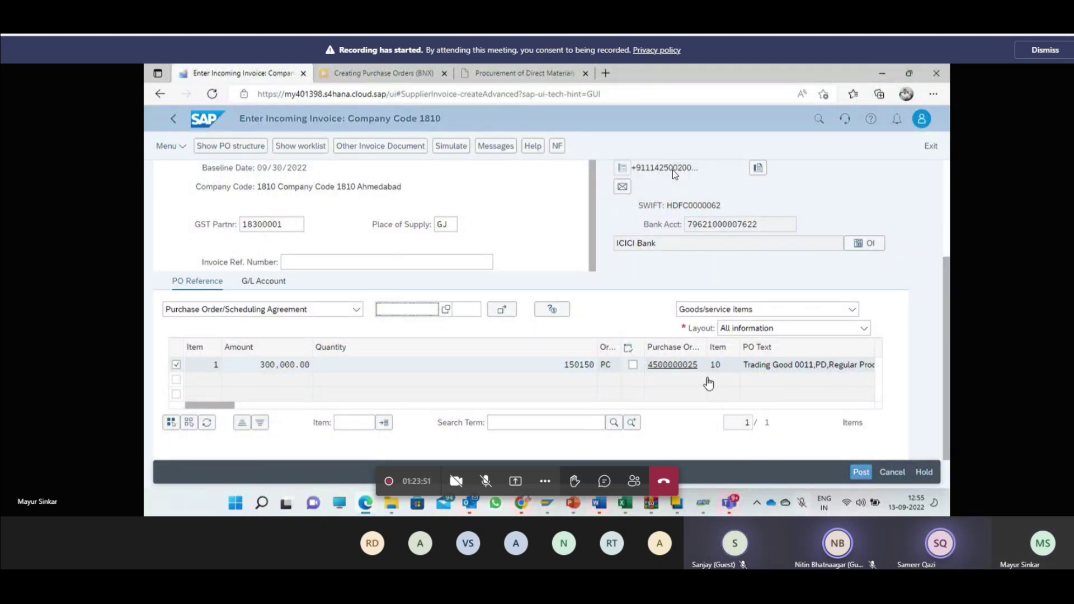
Step: Reselect item 1's PO number, start a new PO entry, and leave the invoice screen
click(696, 366)
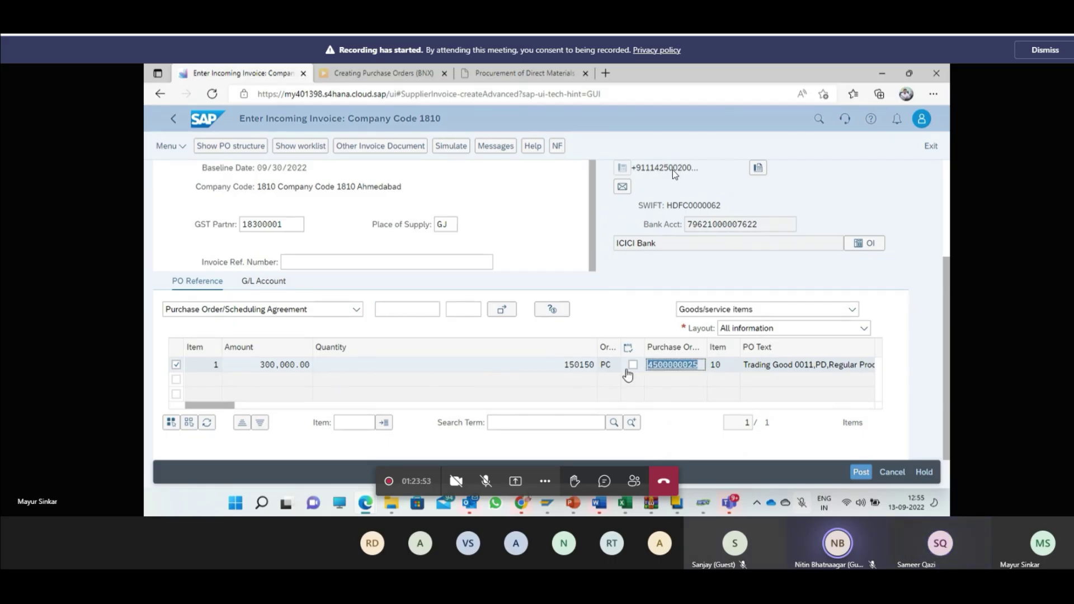
click(392, 310)
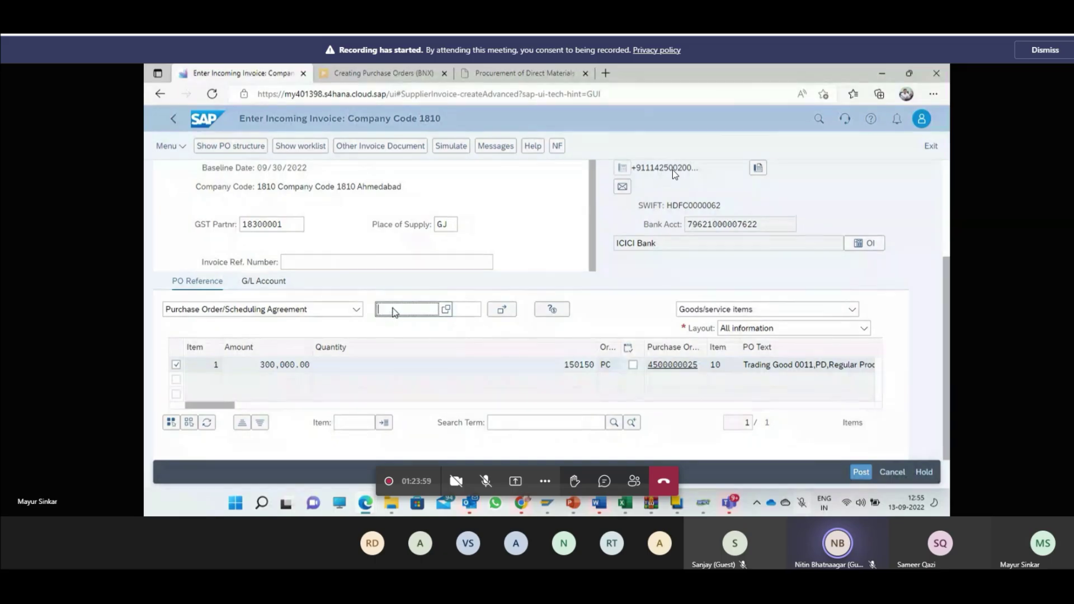
click(173, 120)
Step: Exit without posting and start a new supplier invoice for company code 1810 dated 09/13/2022
click(546, 333)
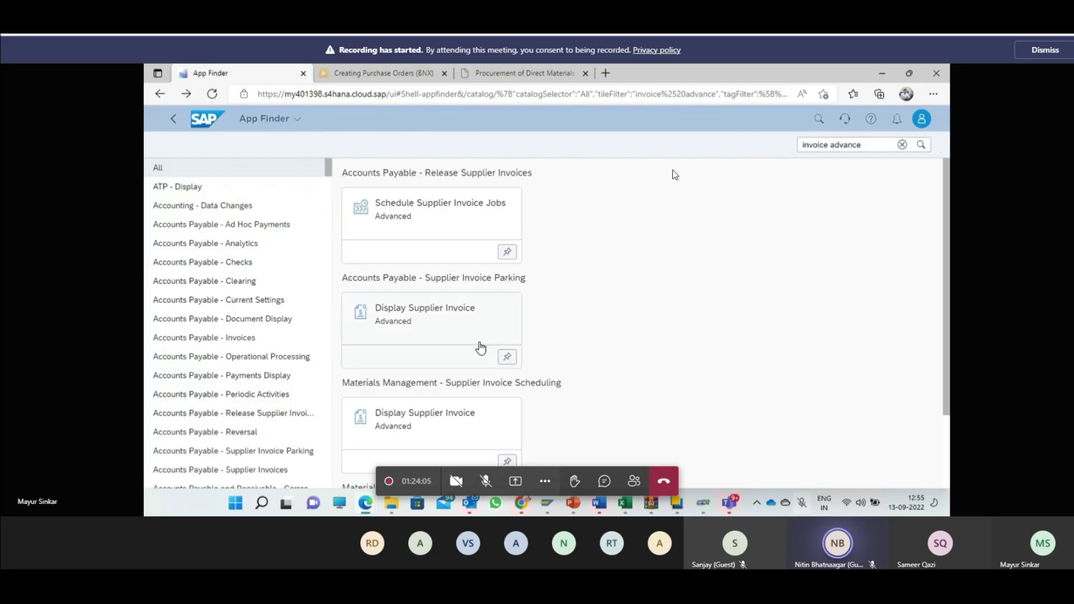
scroll(480, 348, down, 2)
click(834, 430)
text(1810)
key(Return)
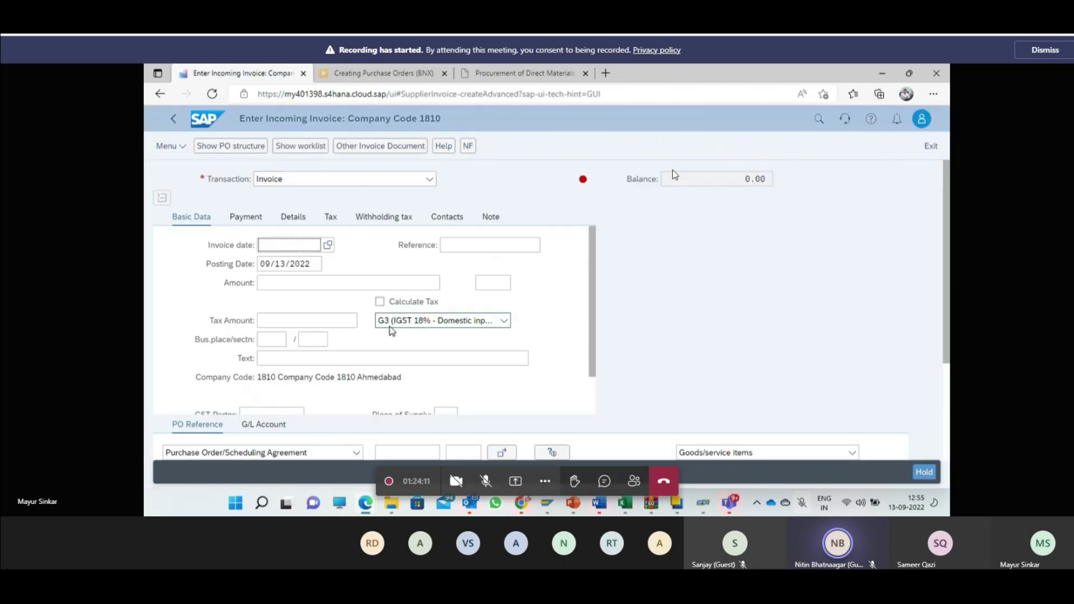
click(327, 243)
double_click(466, 371)
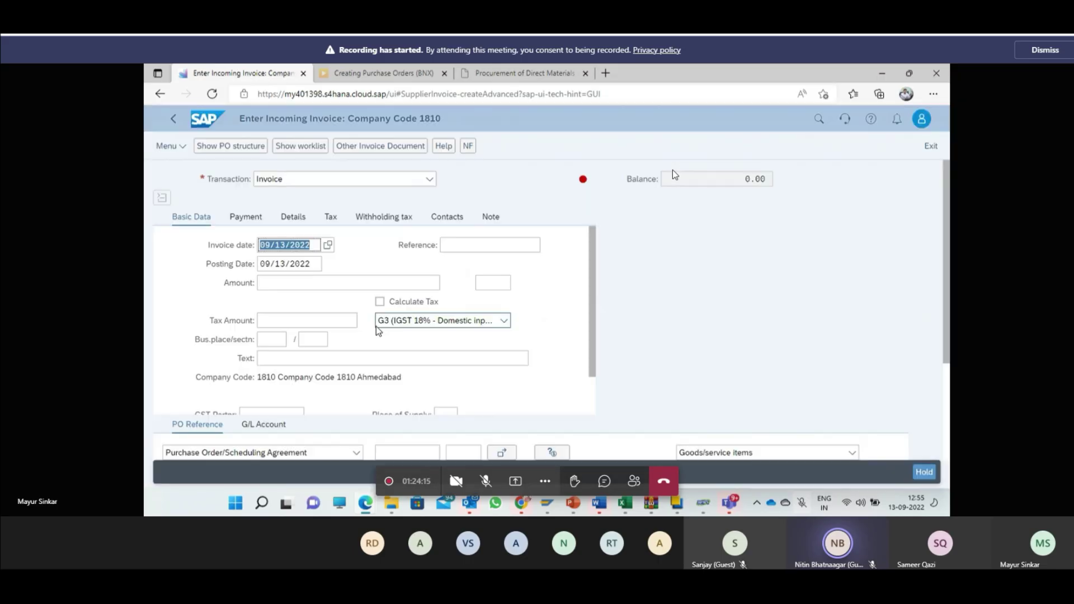
Step: Enter purchase order number 410000025, then enter reference 14 to clear the error
scroll(416, 392, down, 1)
click(406, 450)
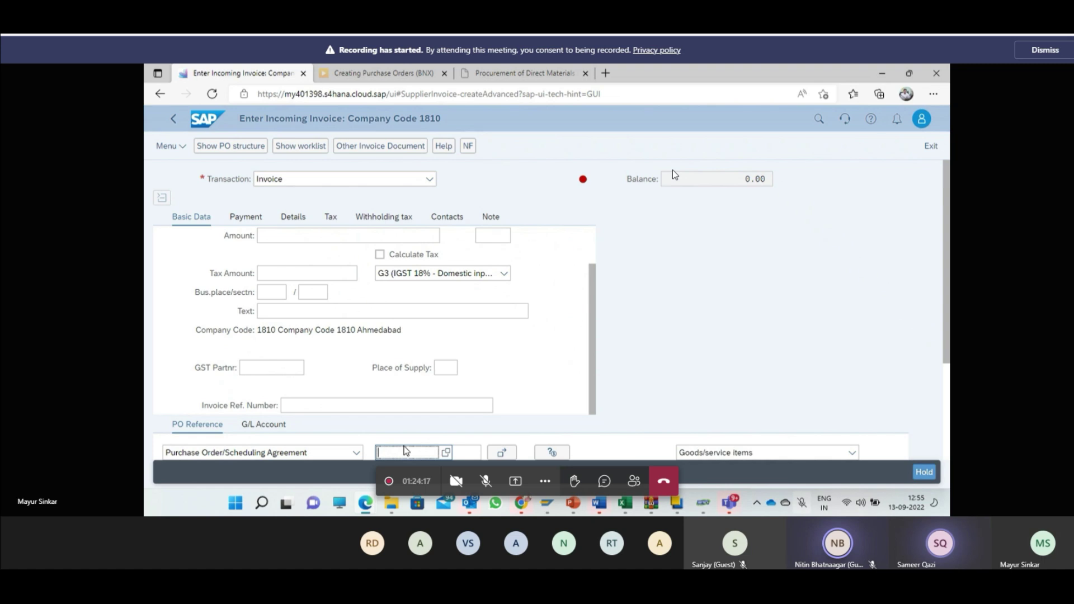
scroll(406, 451, down, 3)
text(41)
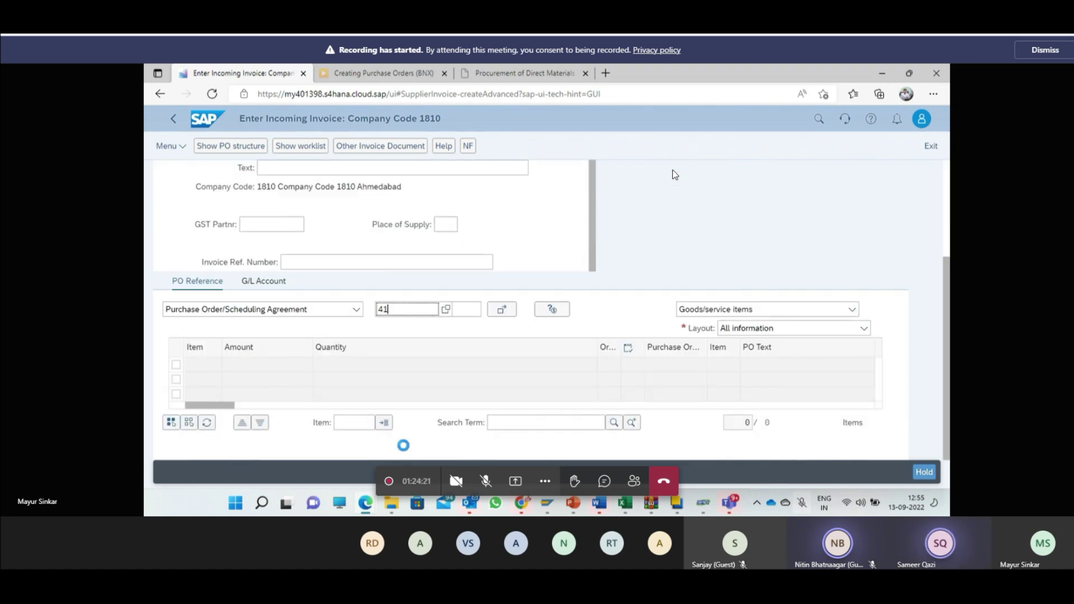
text(00000)
text(2)
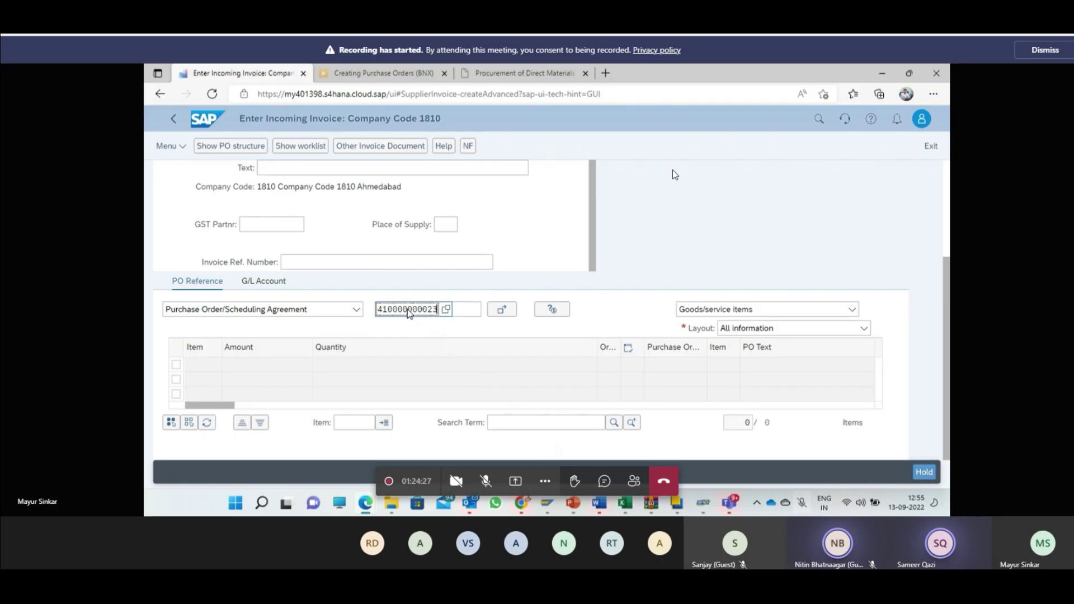
text(5)
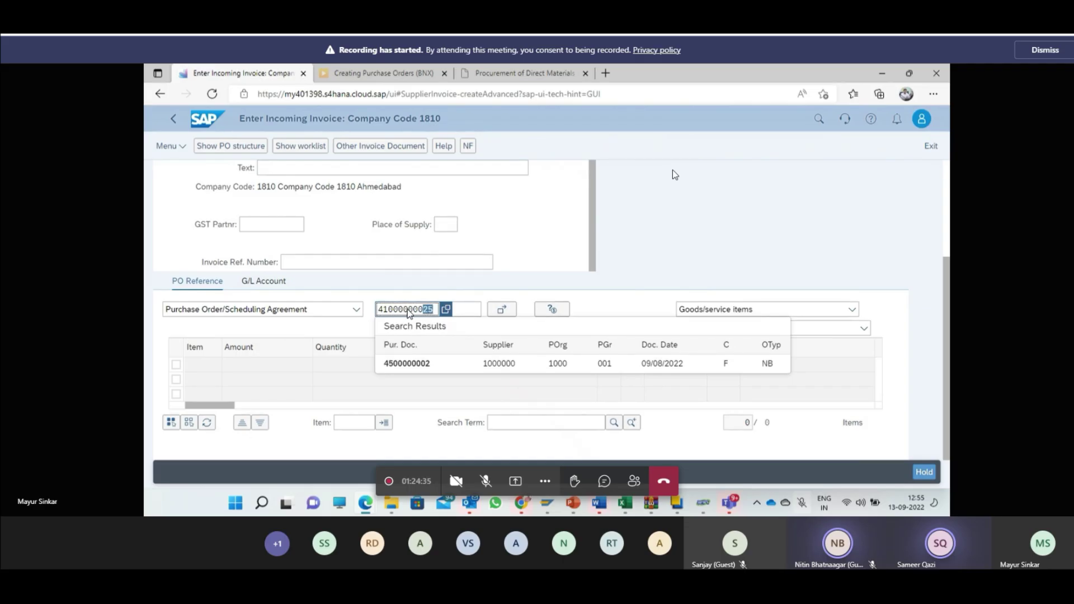
key(Return)
scroll(410, 313, down, 1)
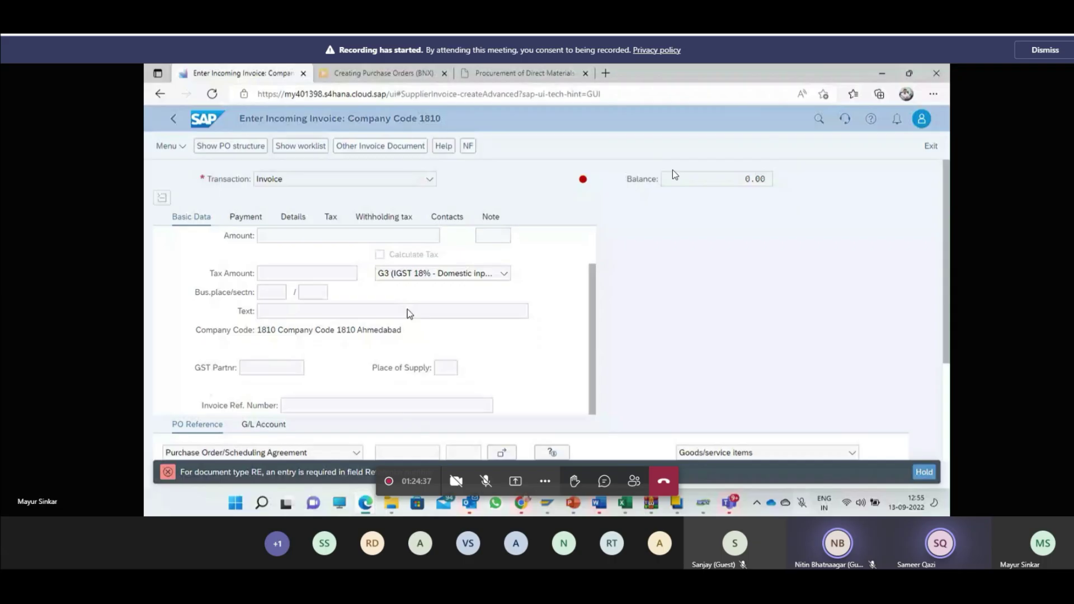
scroll(428, 349, up, 1)
text(14)
key(Return)
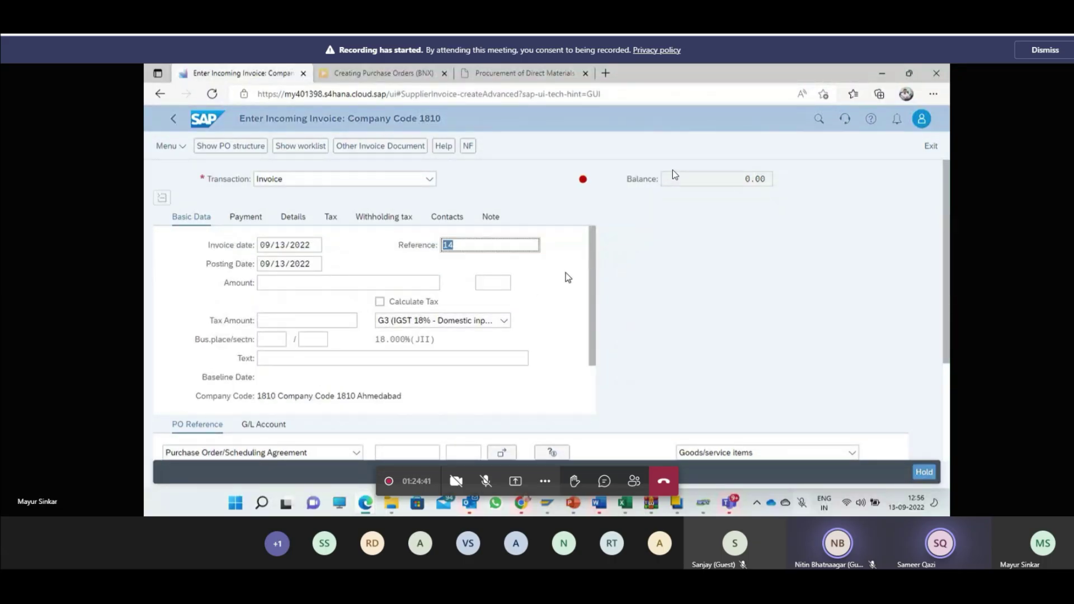
scroll(565, 278, down, 5)
click(435, 310)
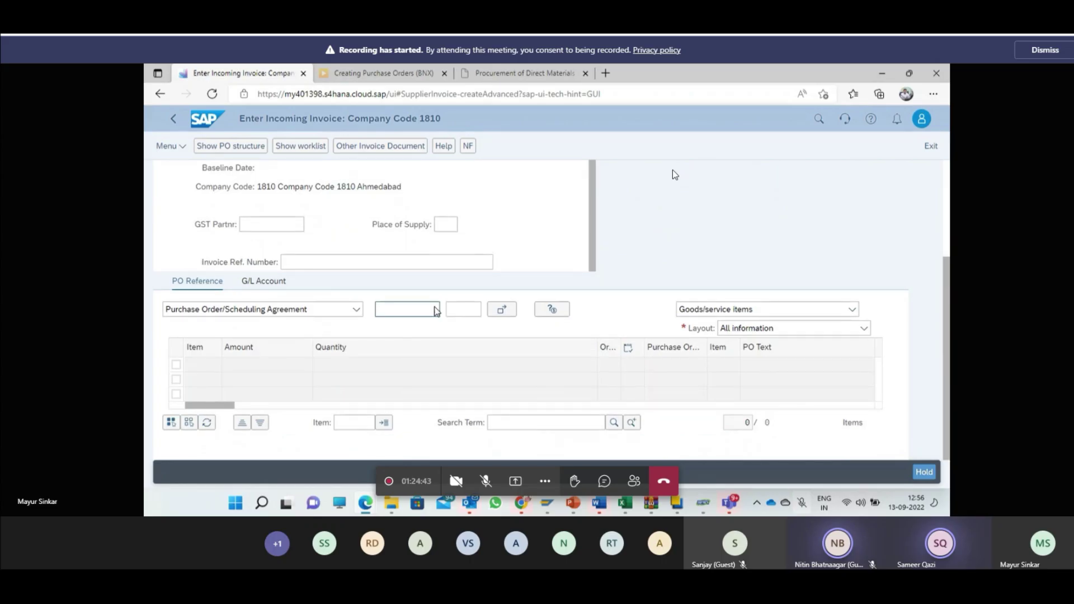
click(445, 309)
click(428, 330)
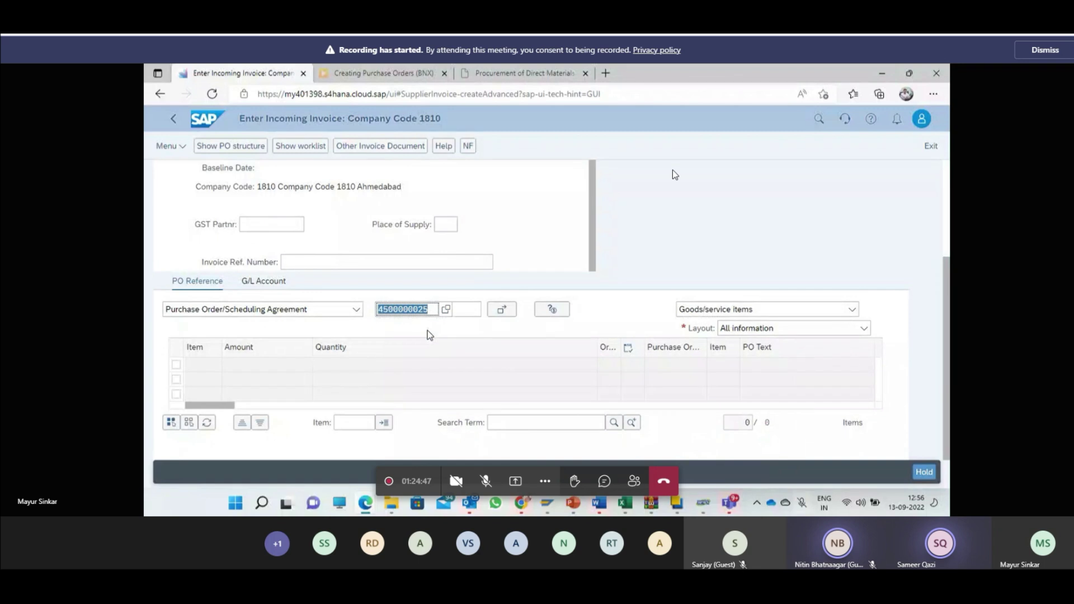
key(Return)
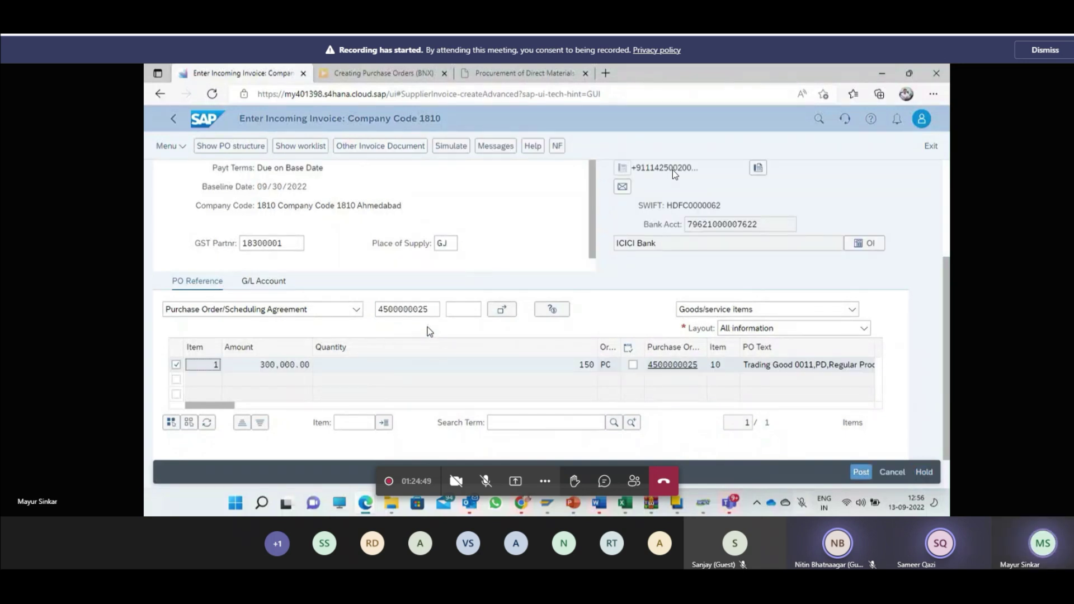
click(429, 313)
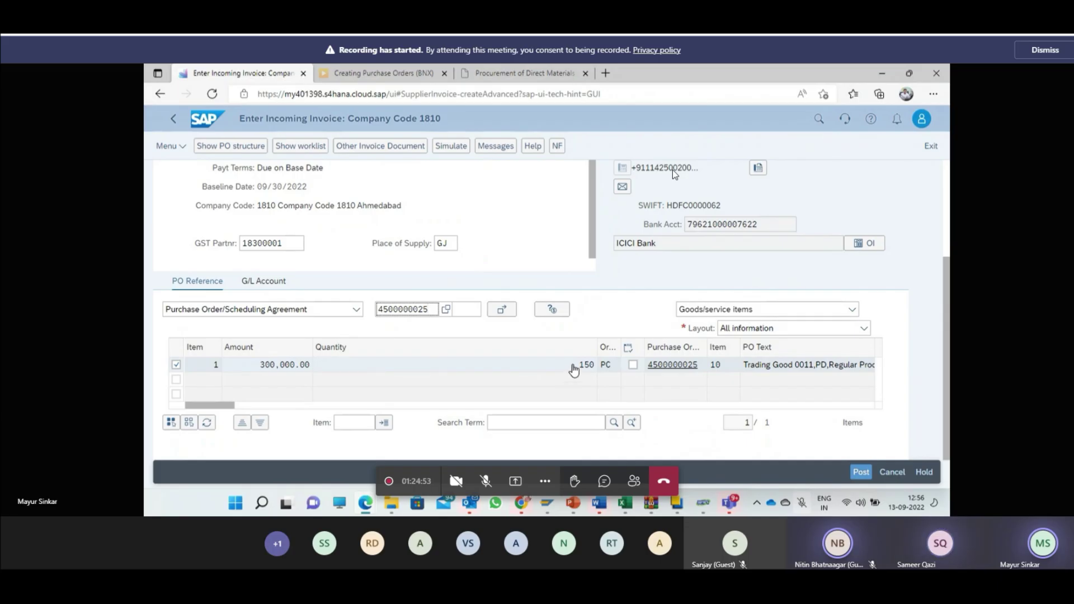
drag(575, 367, 593, 371)
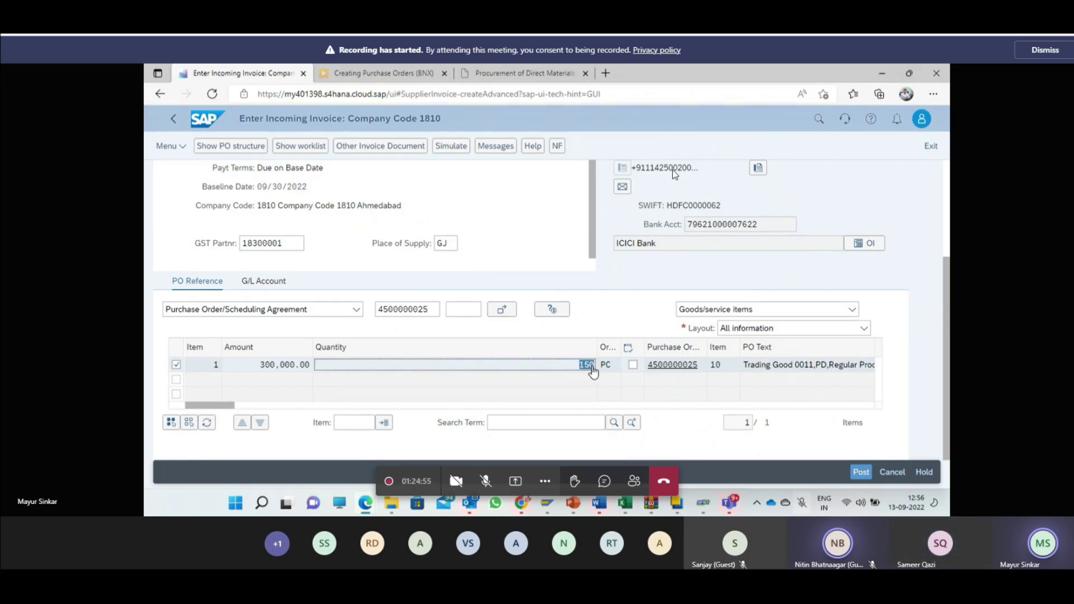
drag(252, 369, 302, 367)
key(ctrl+c)
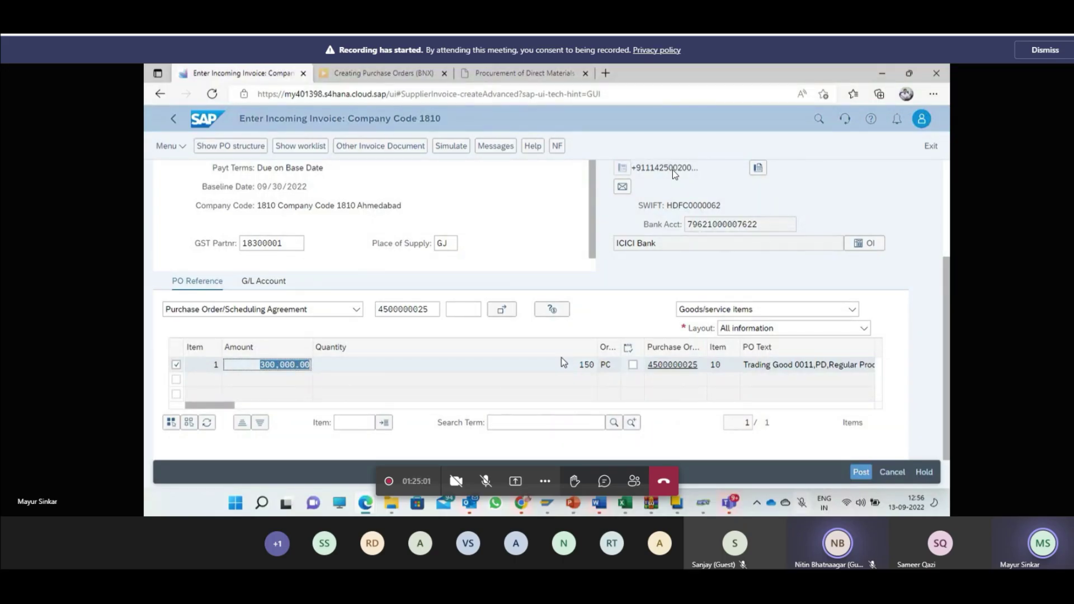
click(329, 312)
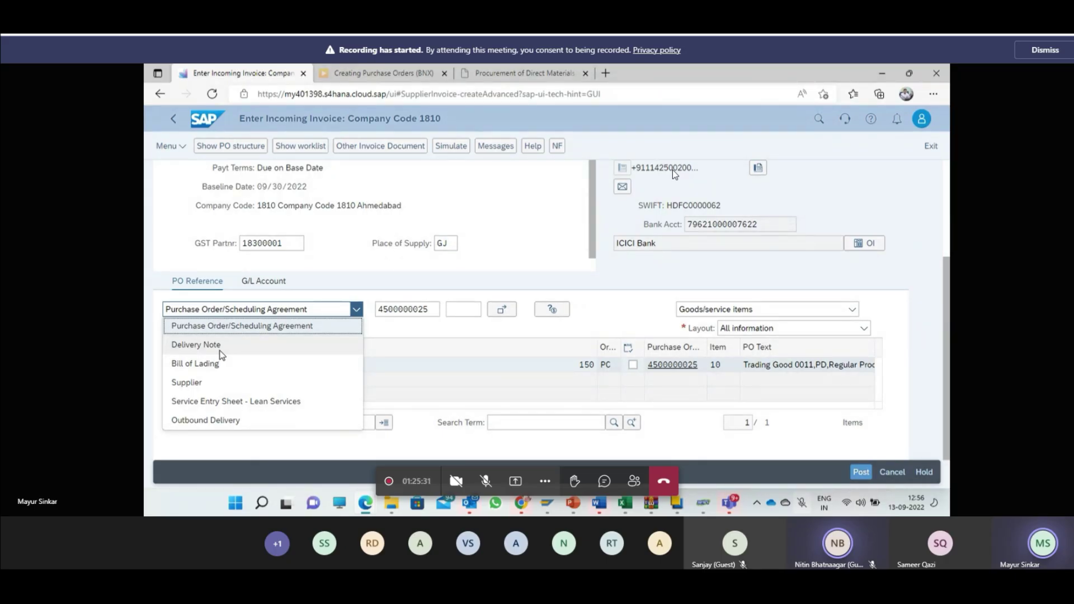
click(408, 374)
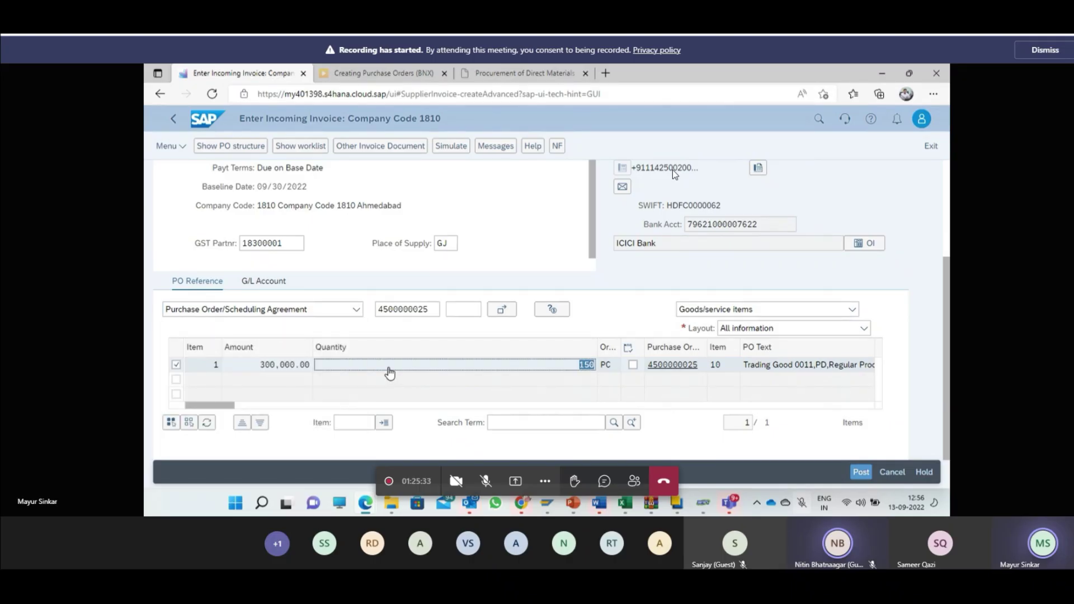
click(311, 308)
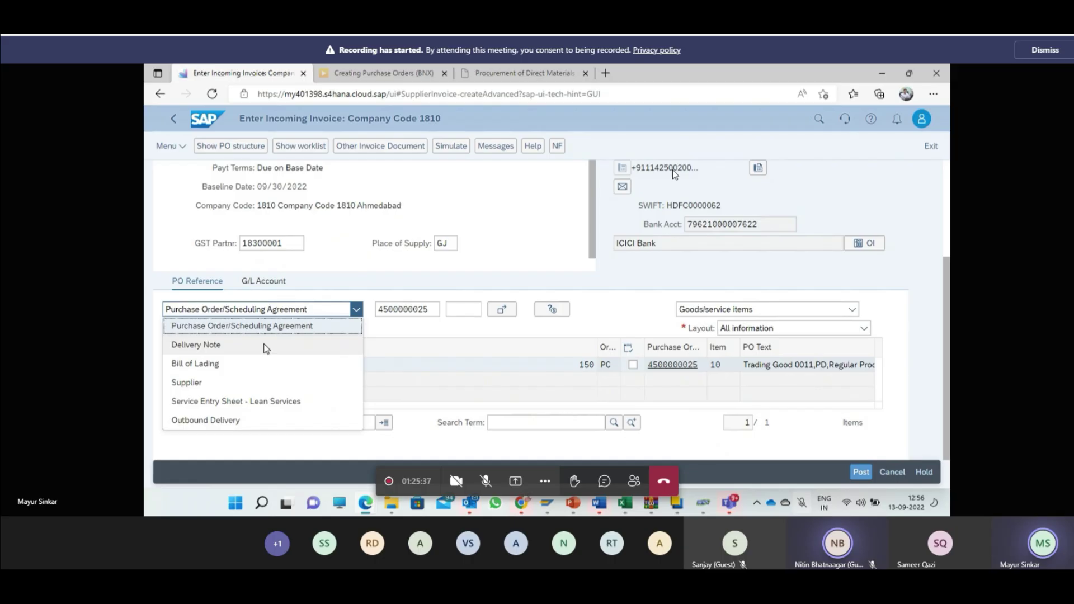
click(410, 371)
Step: Turn on Calculate Tax for the invoice
scroll(410, 371, up, 3)
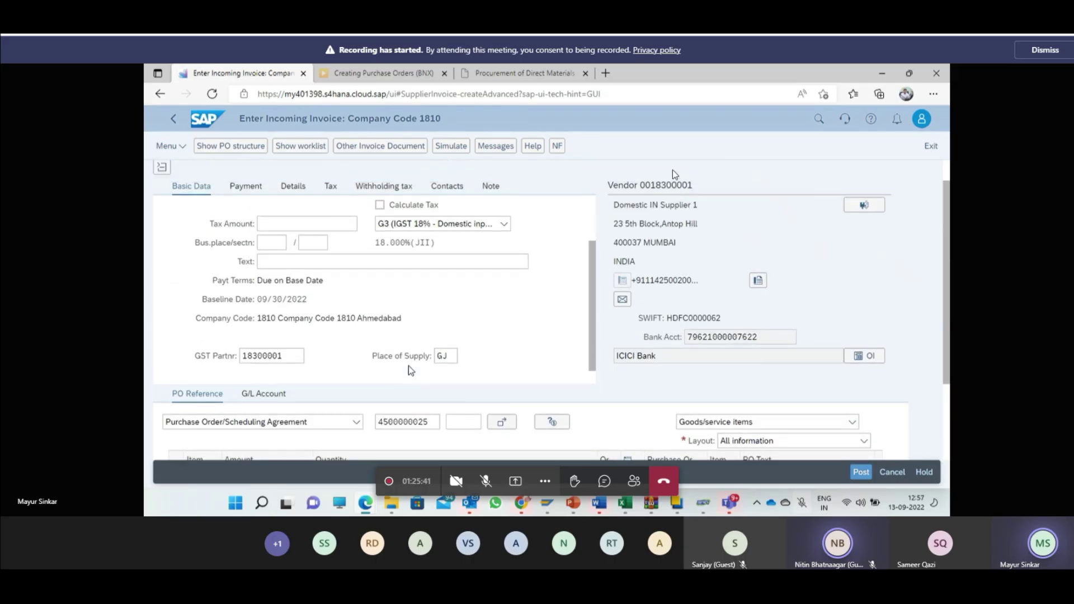
scroll(409, 369, up, 1)
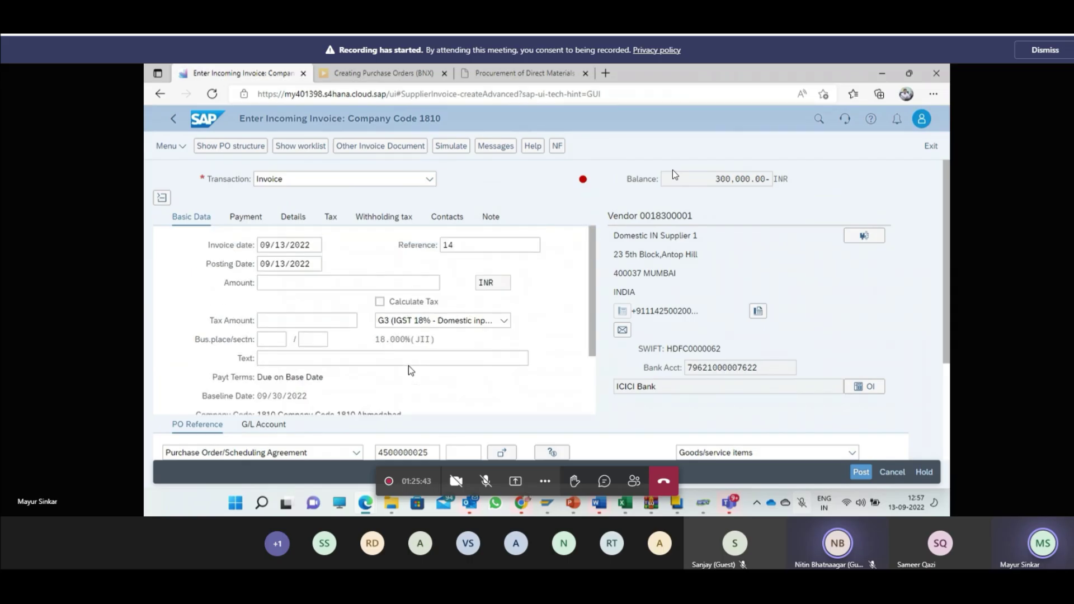
click(380, 302)
Step: Choose business place 1810 and section code 1810 from their value helps
scroll(427, 313, down, 3)
click(283, 197)
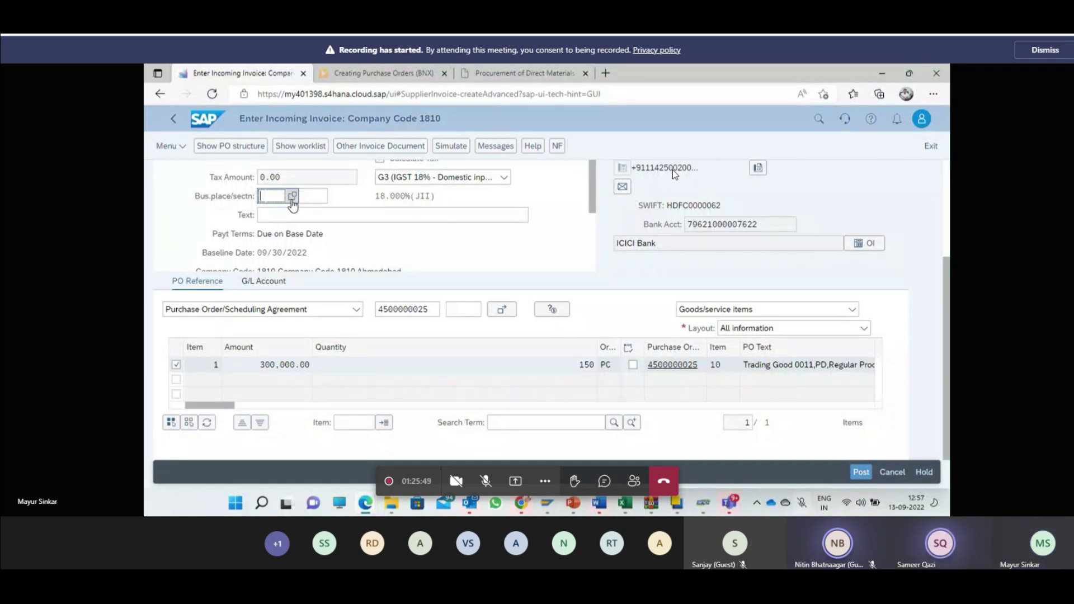
click(292, 197)
double_click(315, 304)
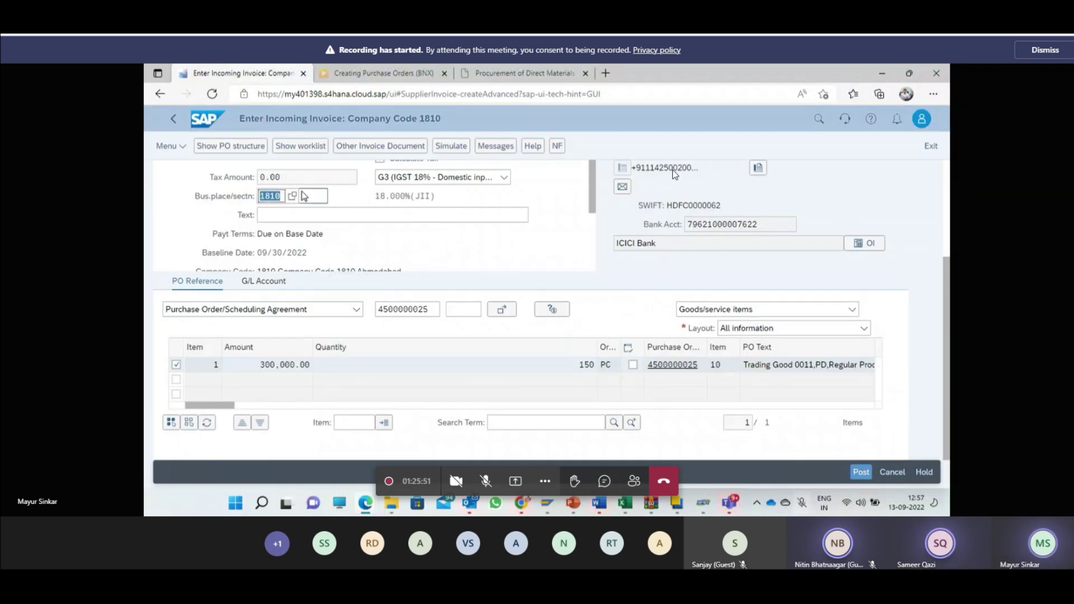
click(312, 197)
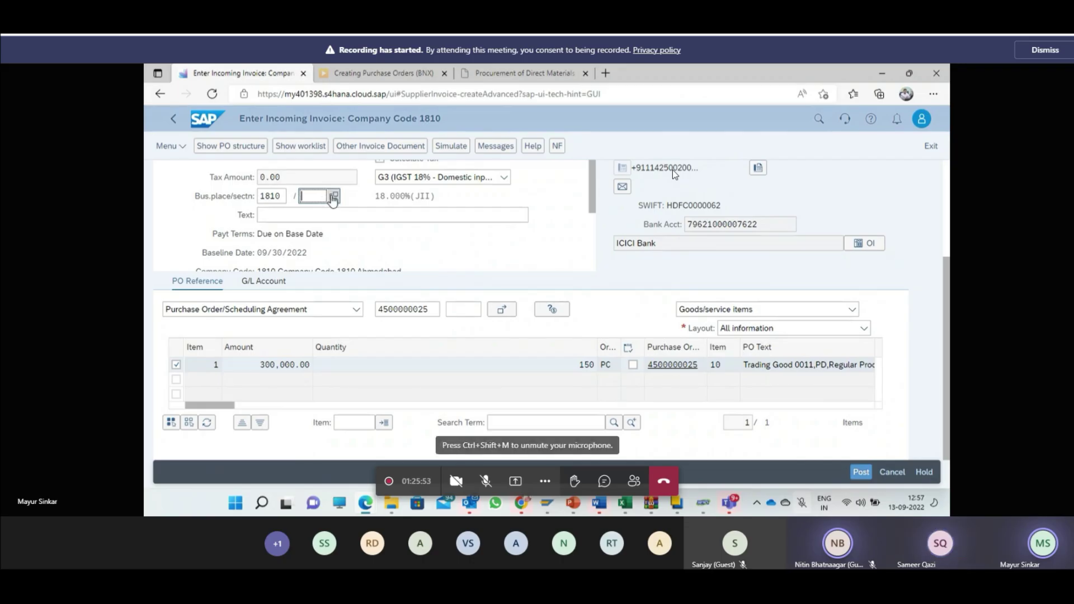
click(334, 197)
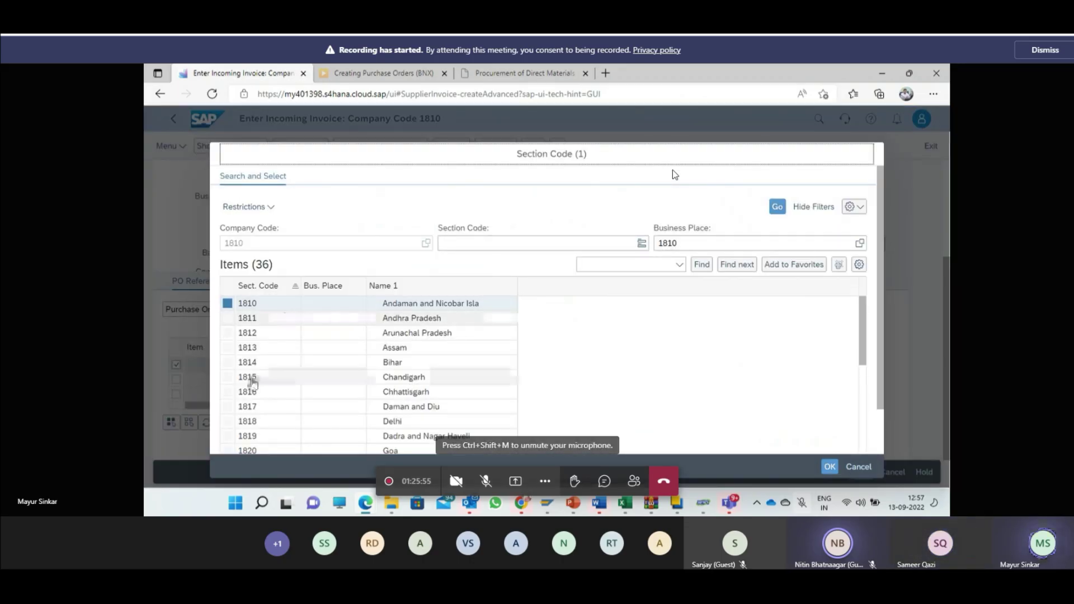
scroll(261, 386, down, 1)
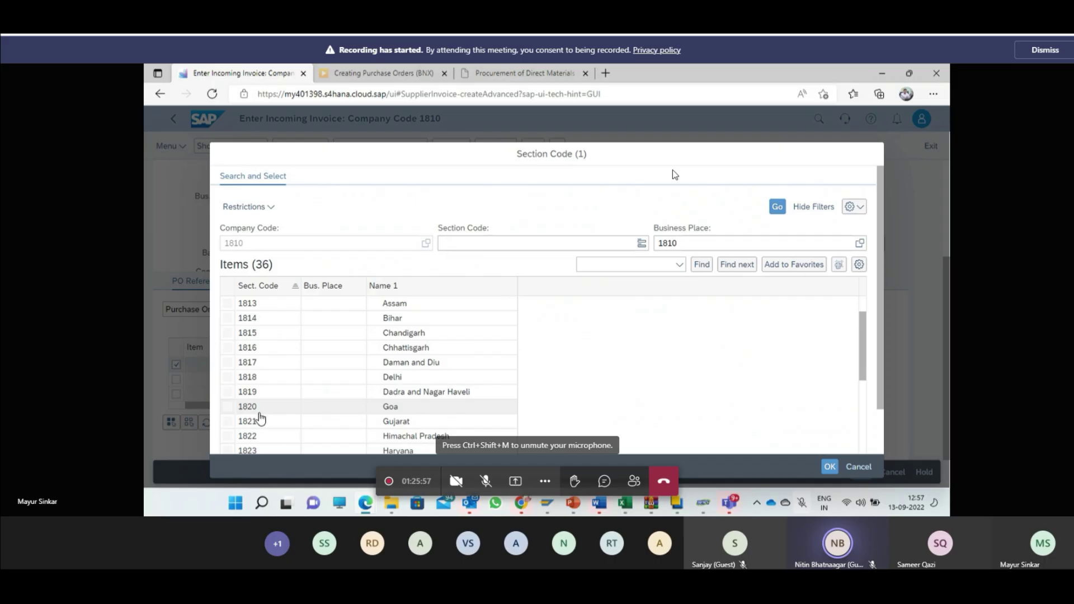
scroll(283, 391, up, 1)
click(277, 308)
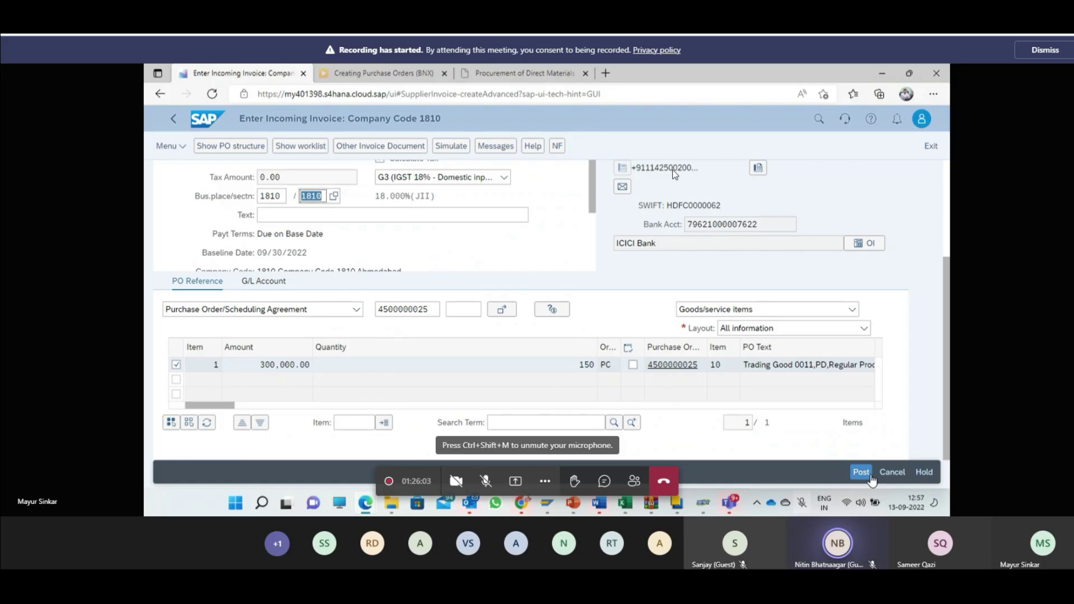
Step: Attempt to post the invoice and review its verification messages
click(860, 473)
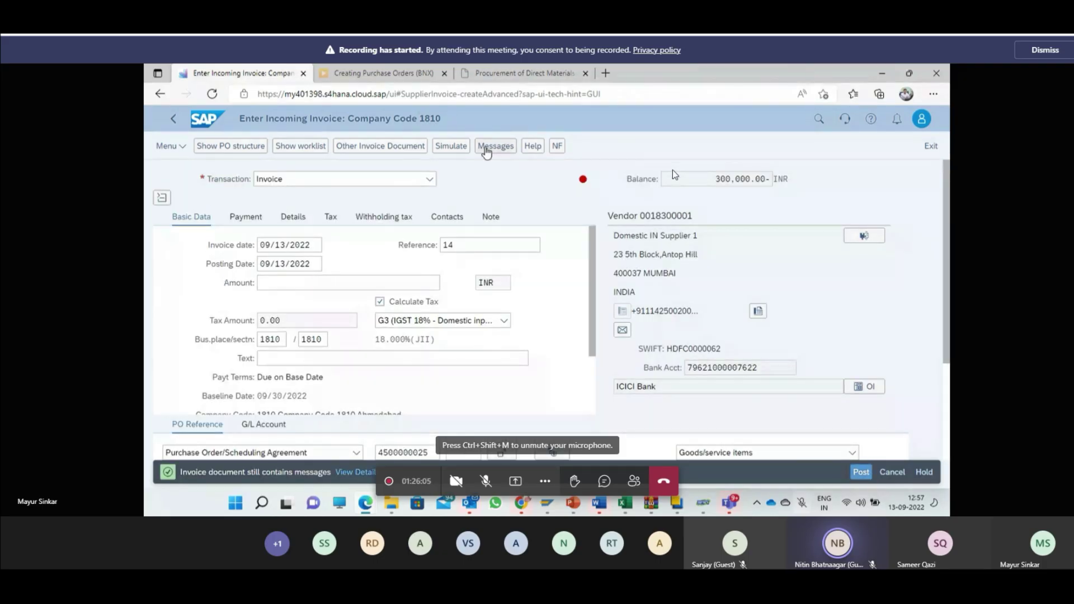
click(485, 148)
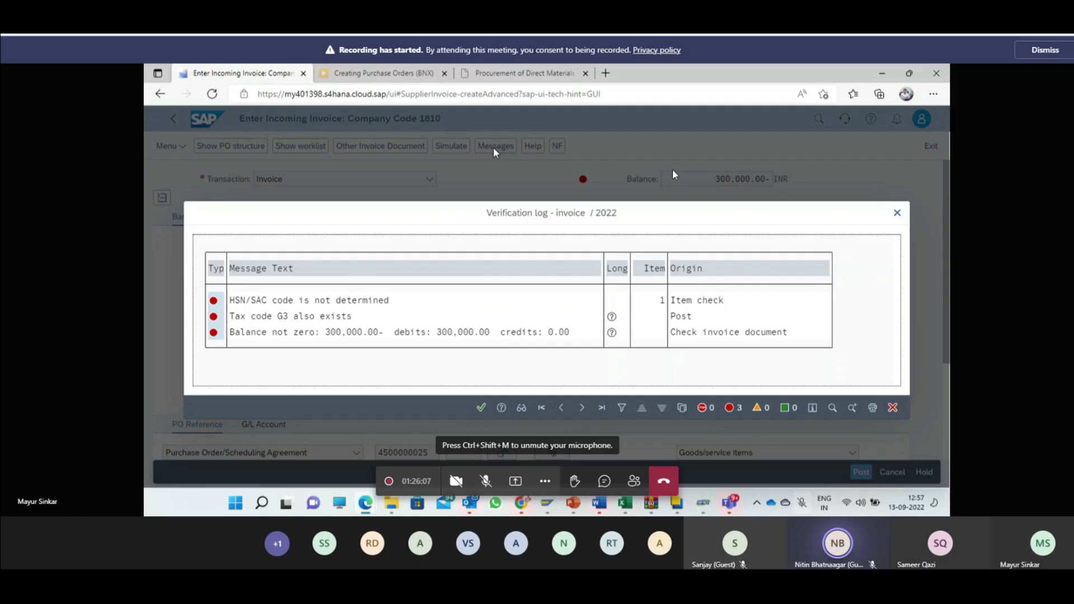
key(Escape)
Step: Paste the 300,000.00 balance into the invoice Amount field and simulate the posting
scroll(604, 305, up, 3)
click(724, 175)
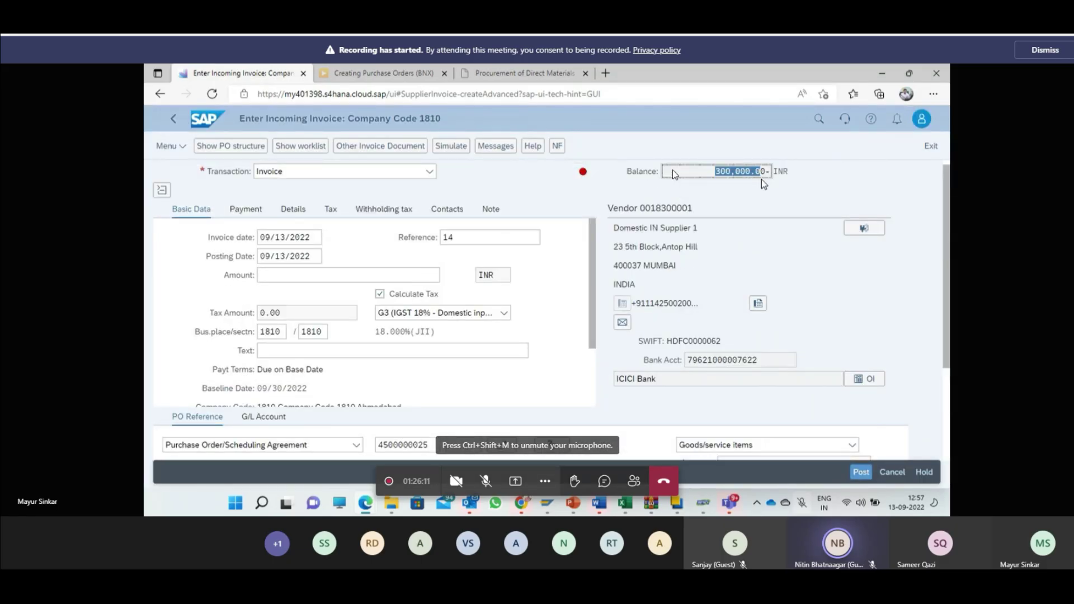
click(382, 276)
key(ctrl+v)
key(Return)
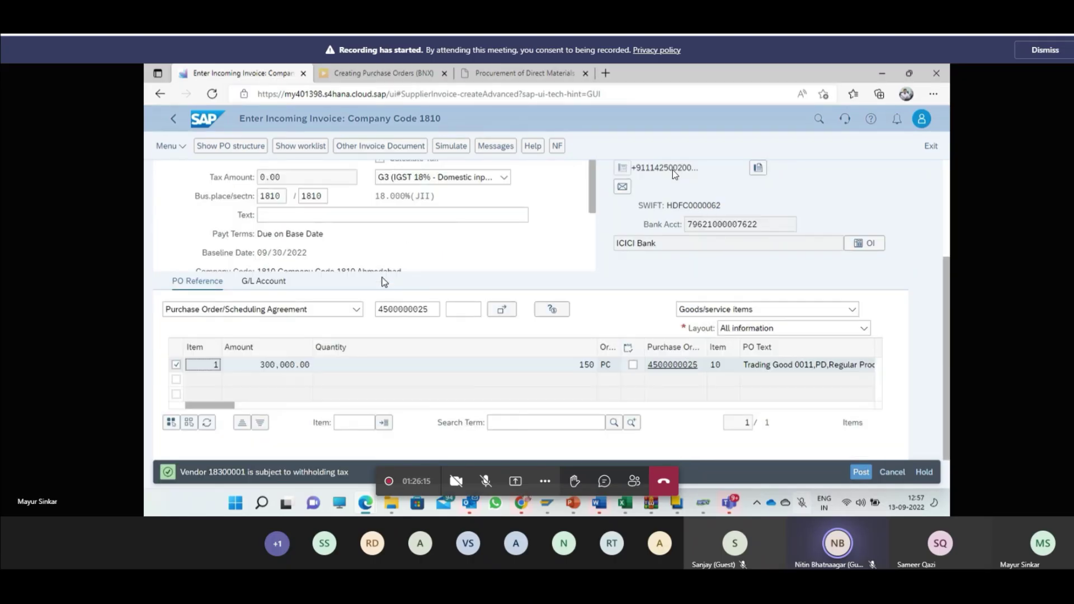
scroll(384, 282, up, 3)
click(454, 148)
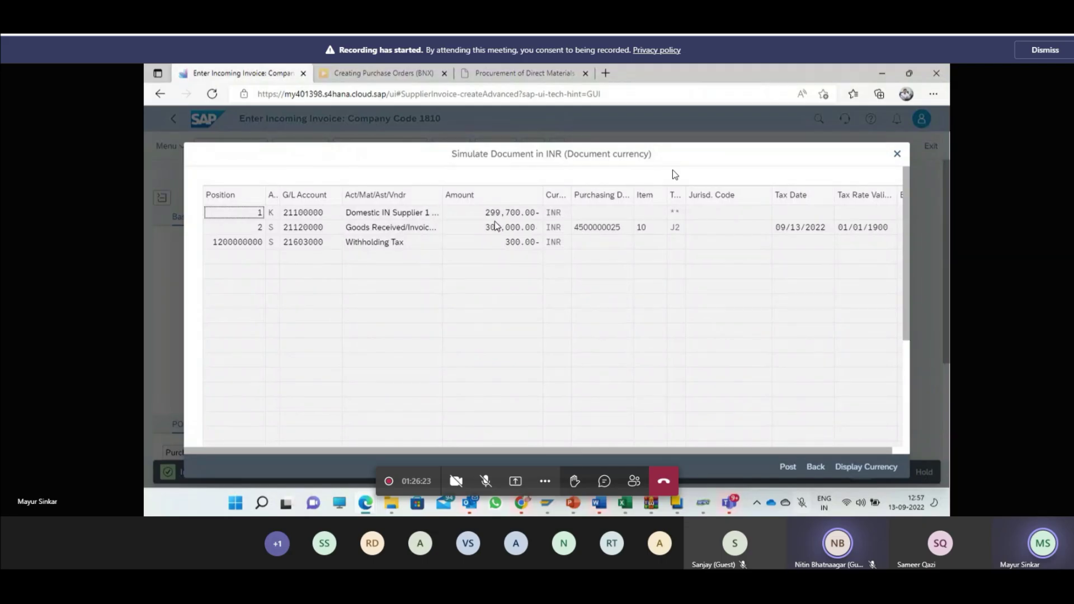
Step: Widen the vendor column in the posting simulation to read full names, then close it
drag(442, 194, 476, 197)
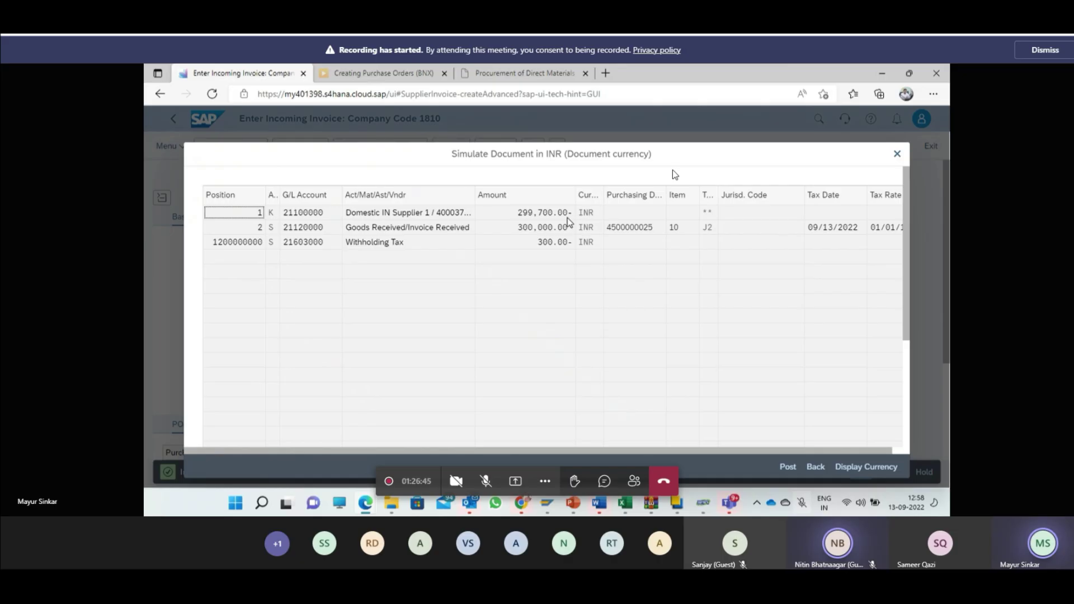
click(783, 467)
click(785, 467)
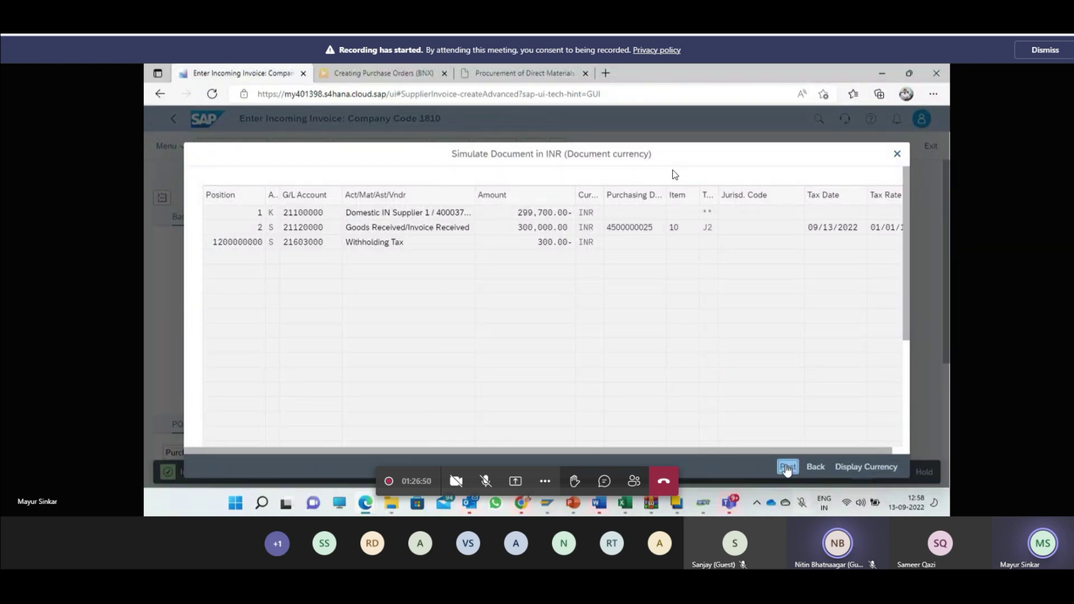
click(896, 153)
Step: Recheck the remaining verification messages and close the log
scroll(660, 193, up, 3)
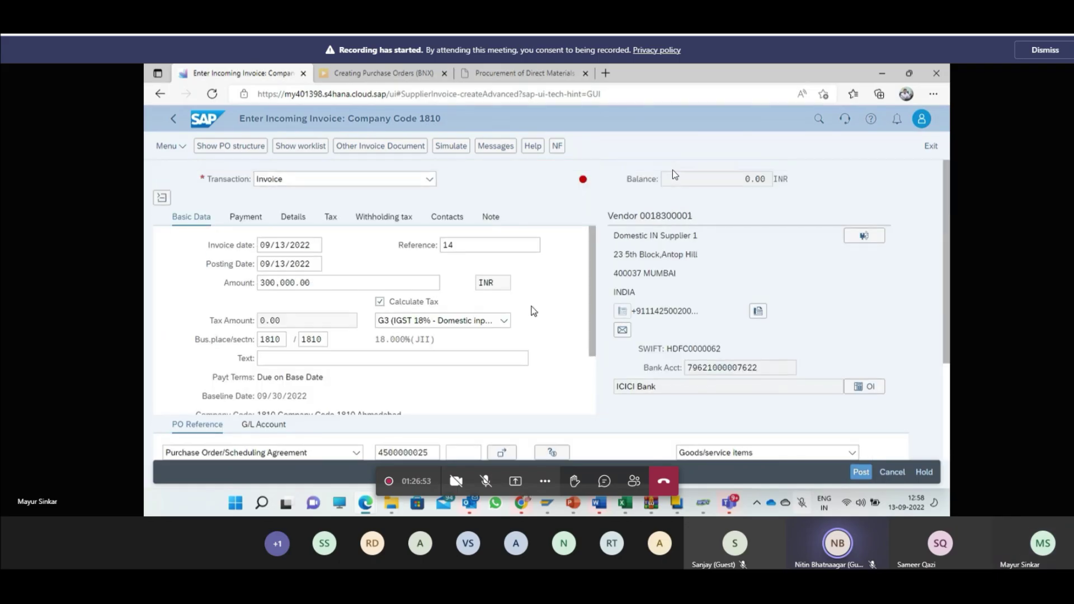
click(482, 149)
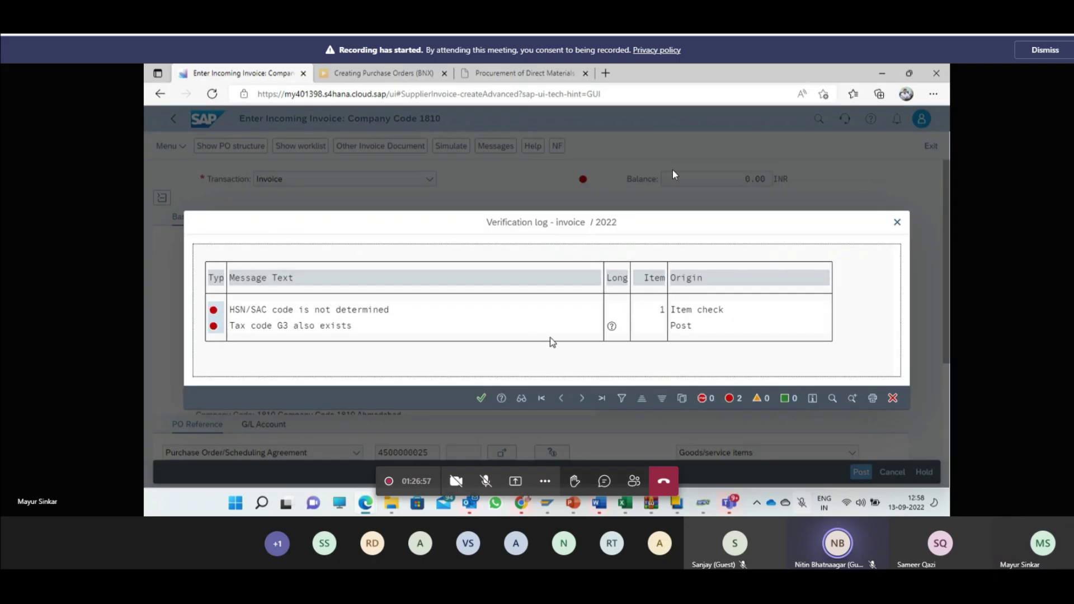
click(897, 222)
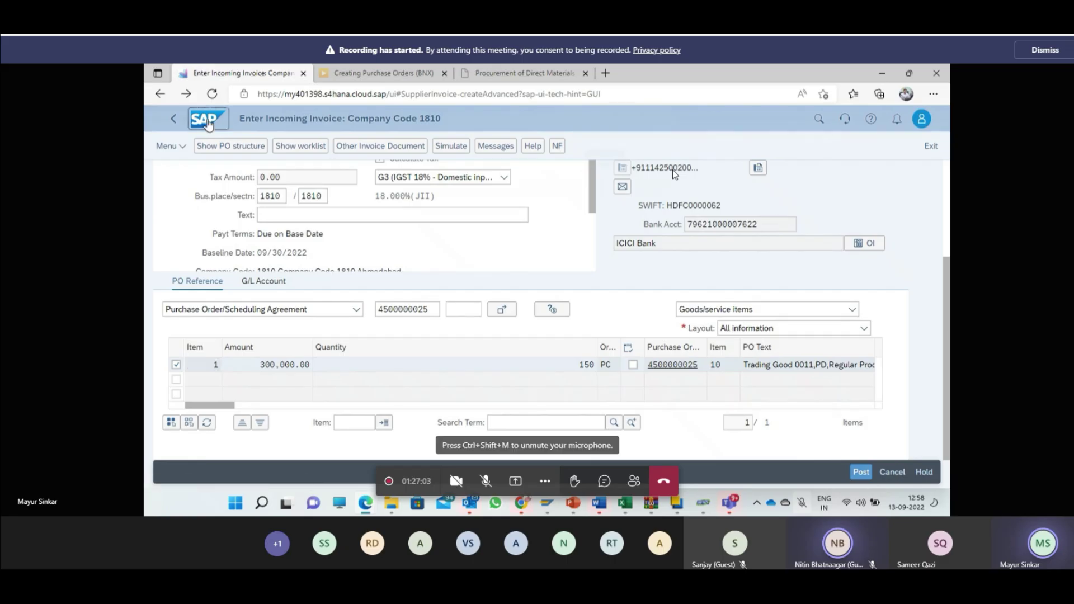
click(207, 122)
click(605, 167)
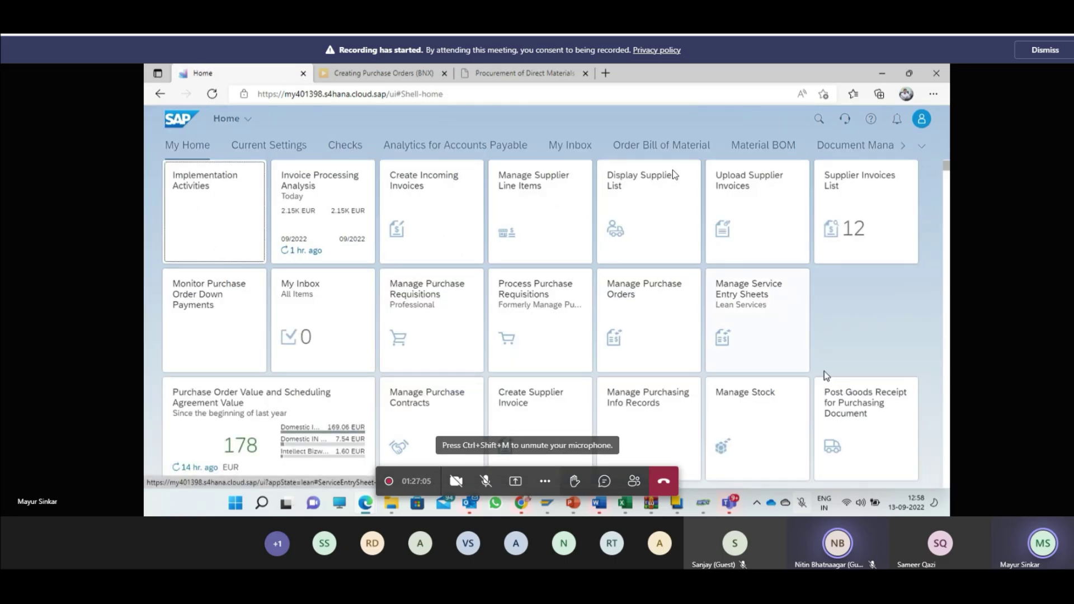
click(880, 242)
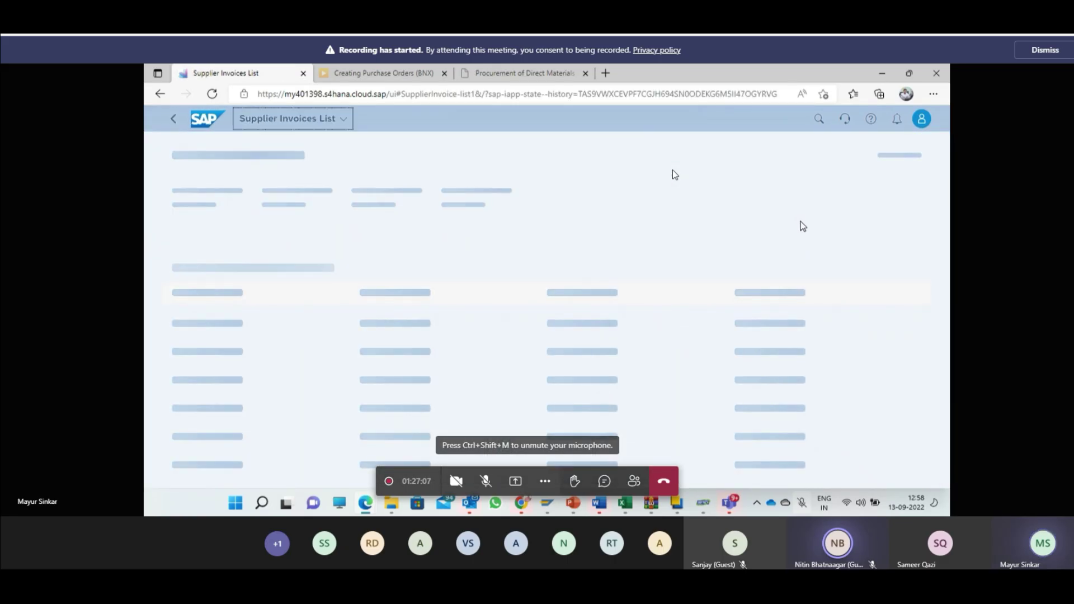
click(833, 232)
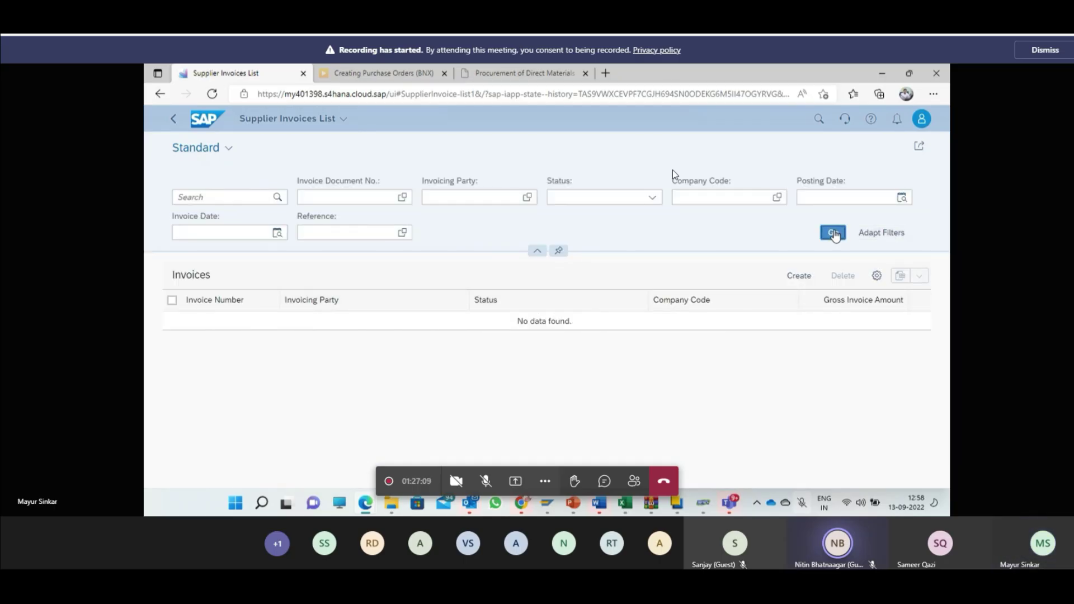
click(270, 338)
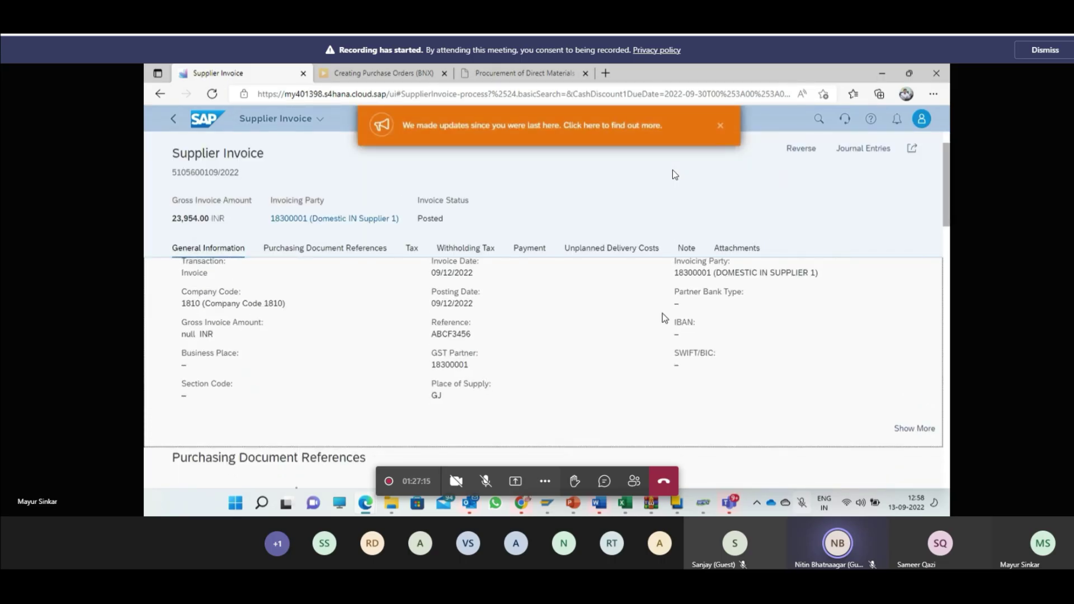
click(873, 156)
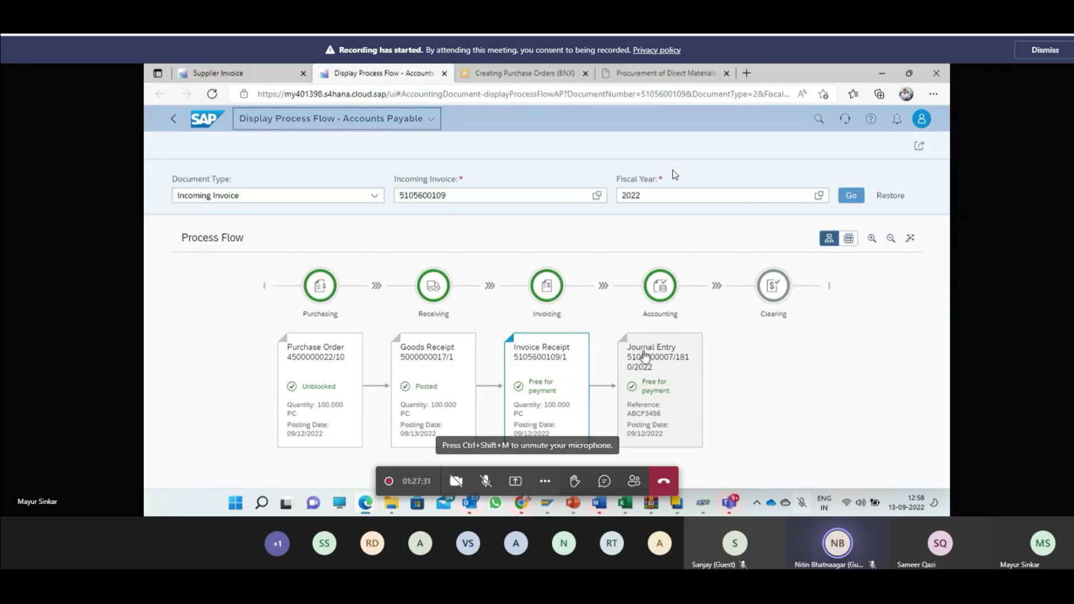
Step: Inspect the journal entry card's Additional Information, then reload the invoice's process flow
click(645, 356)
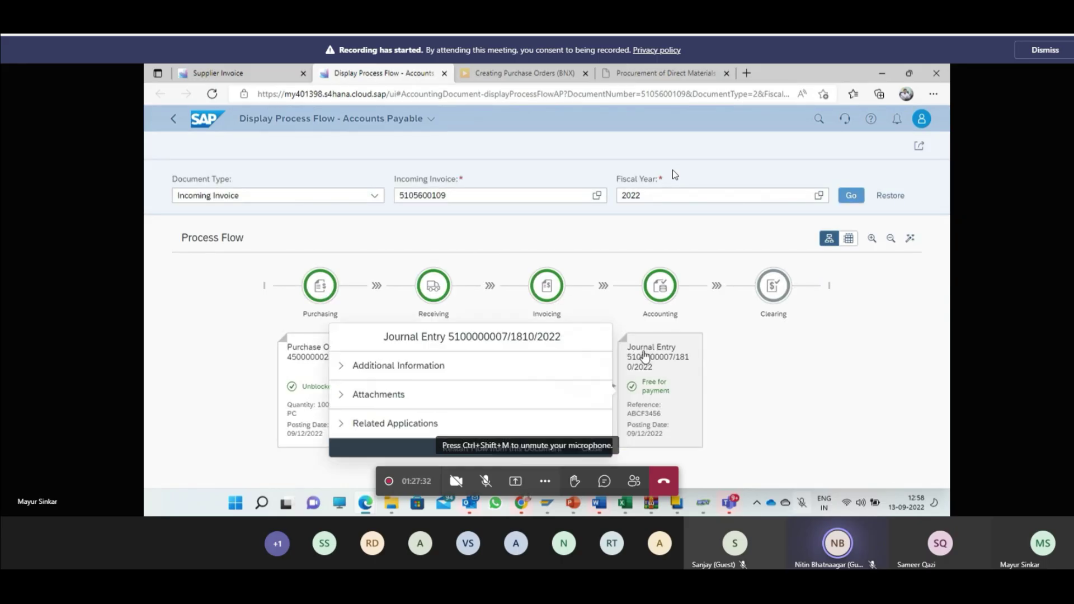
click(525, 361)
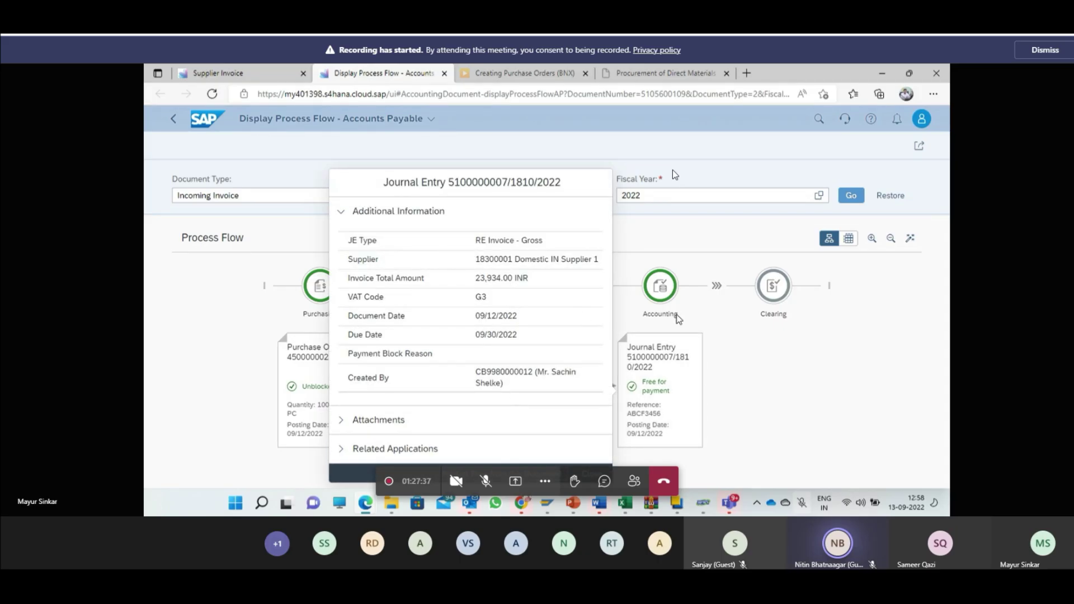
click(678, 377)
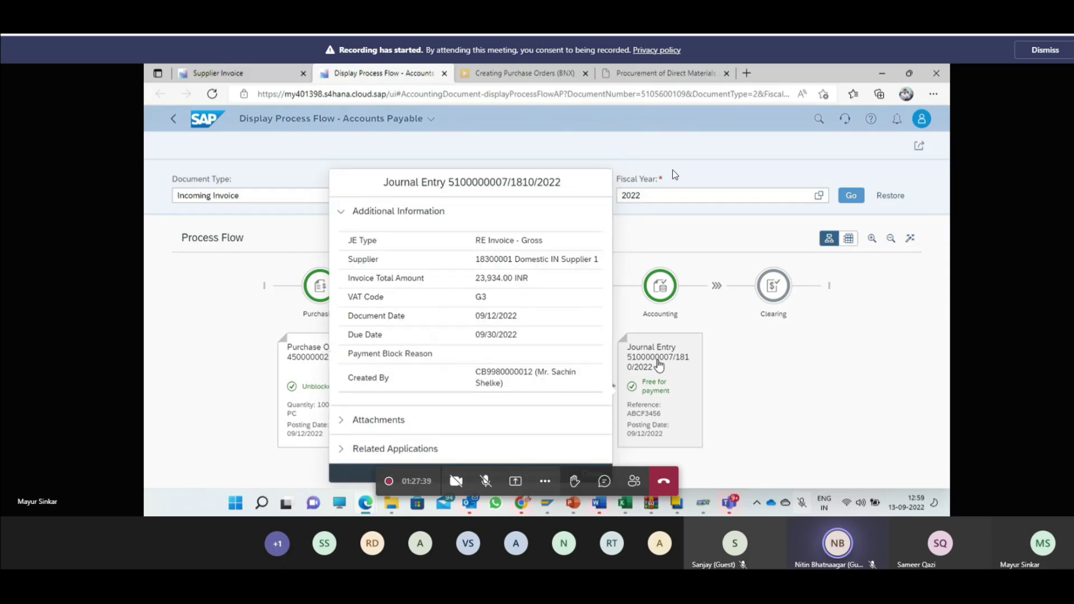
click(659, 365)
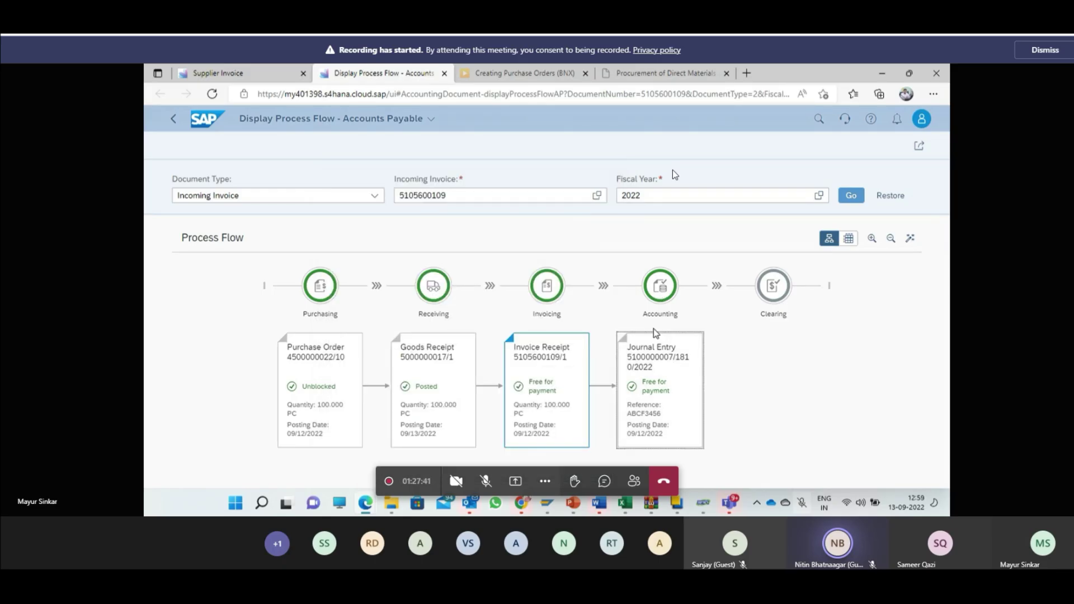
click(851, 196)
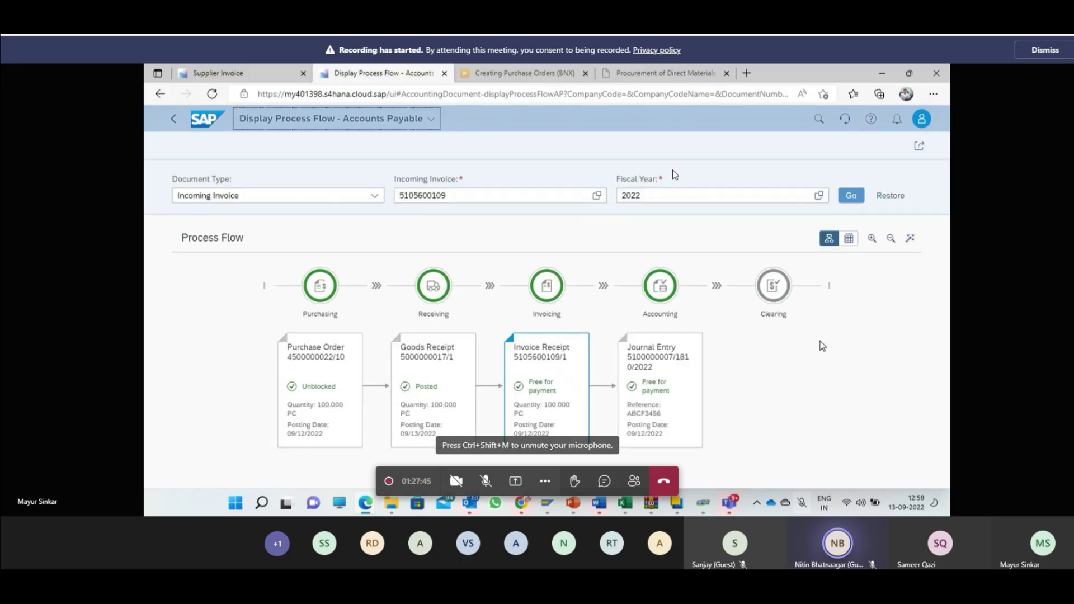
click(649, 358)
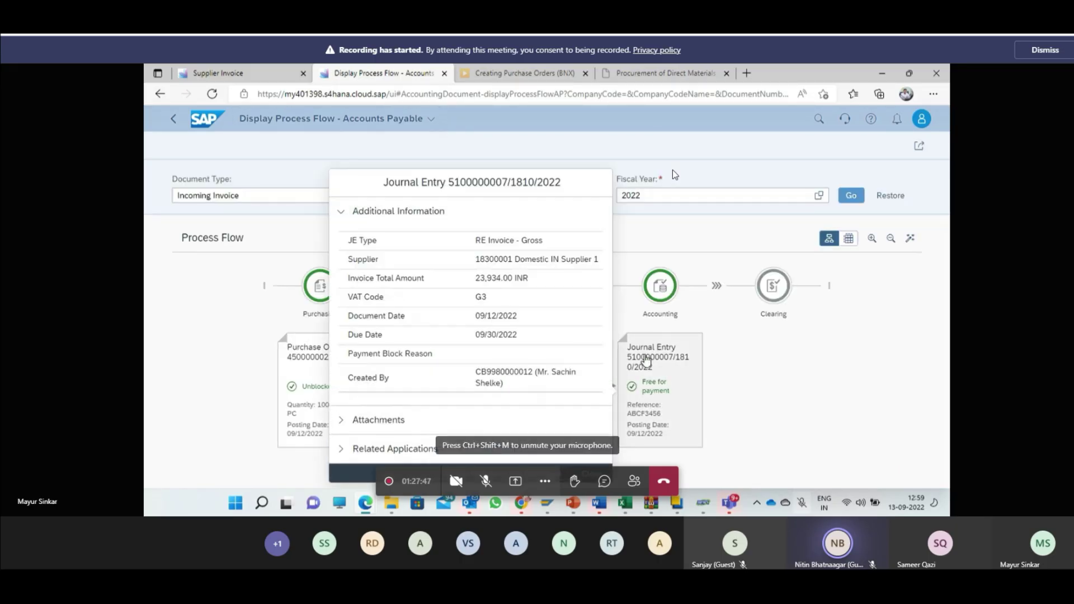
double_click(502, 371)
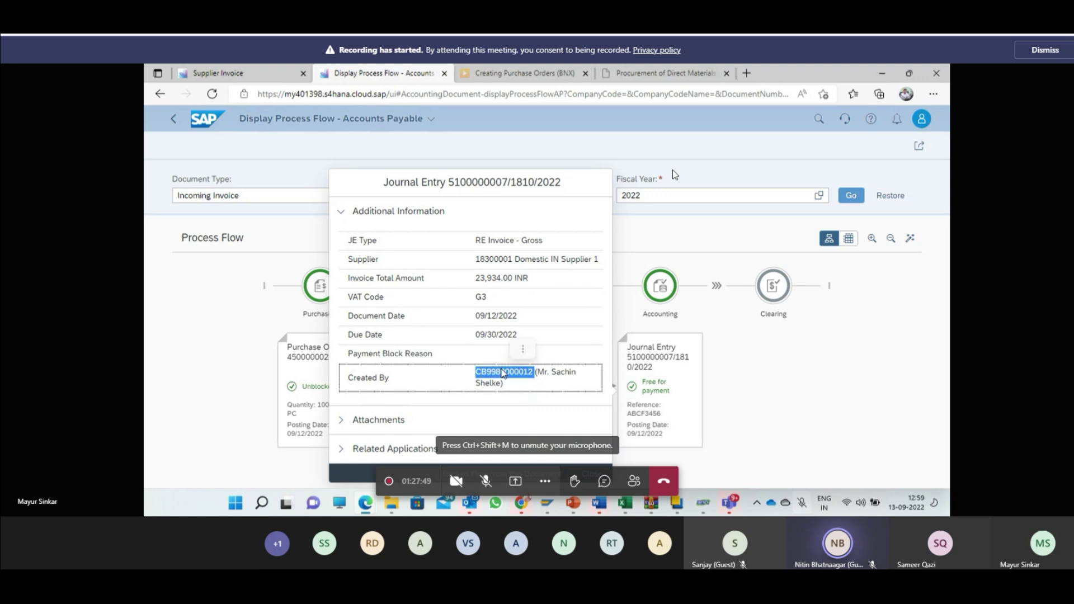
double_click(466, 182)
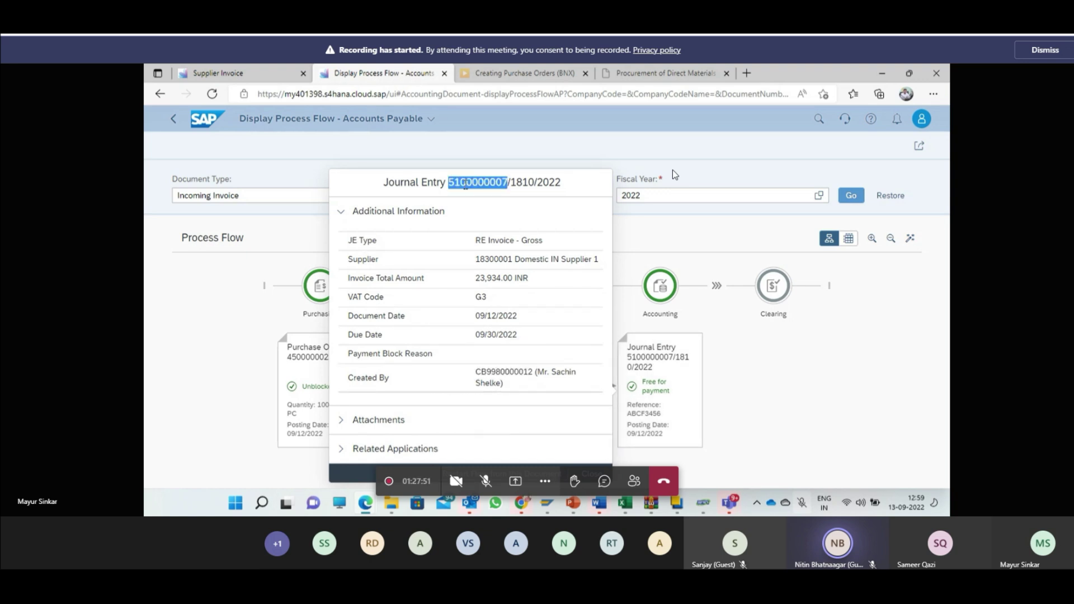
click(168, 122)
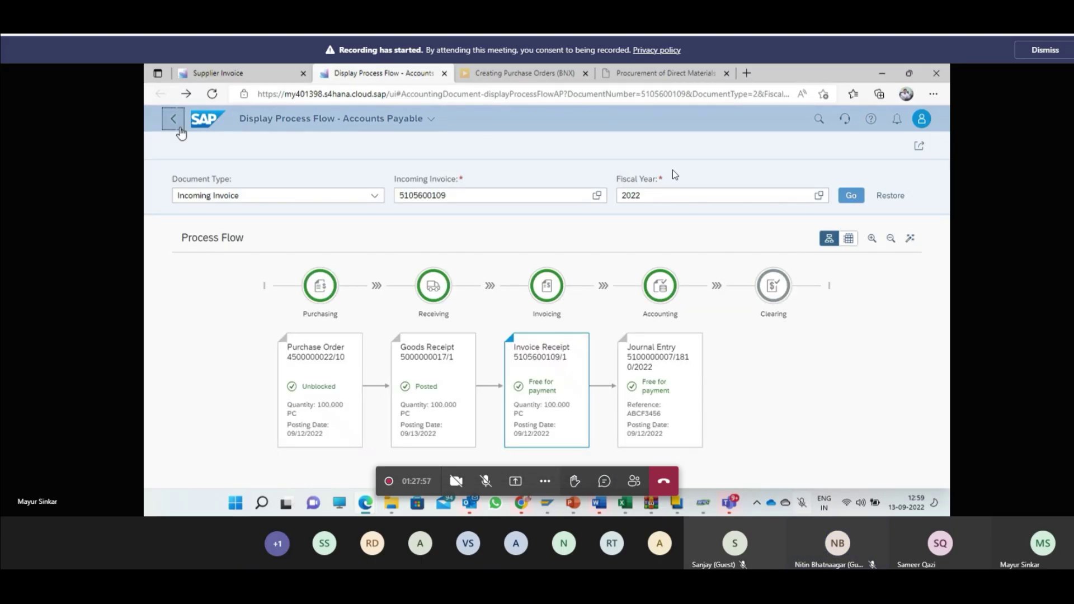
click(173, 119)
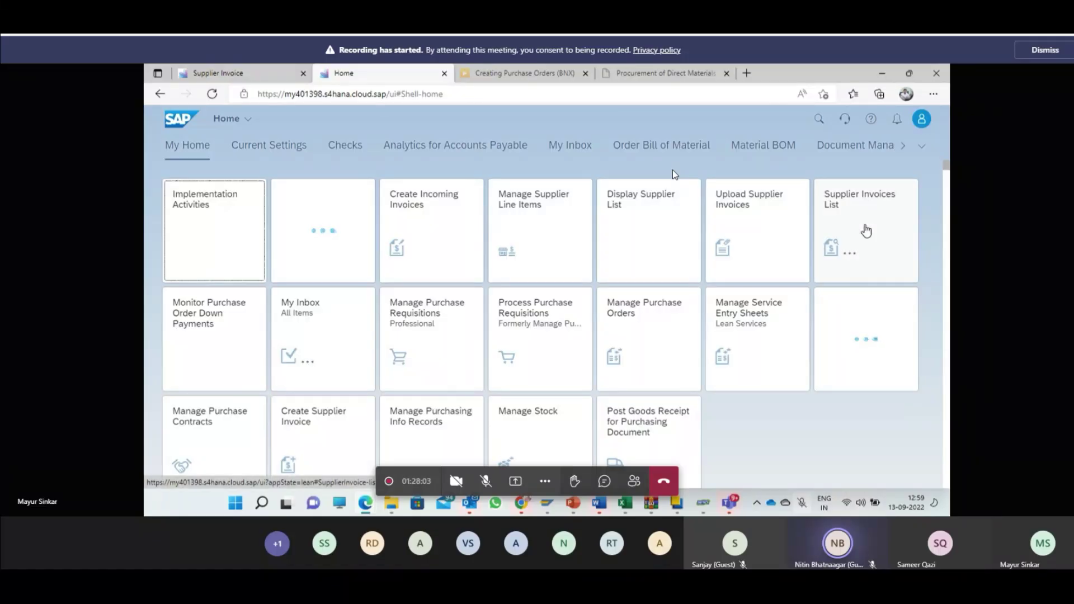
click(865, 230)
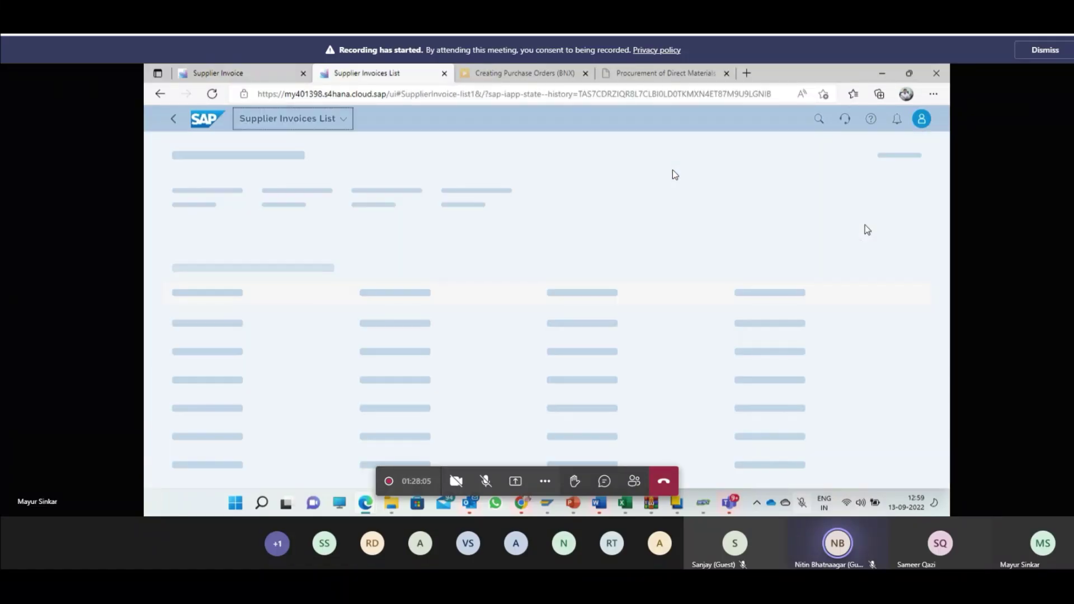
click(832, 232)
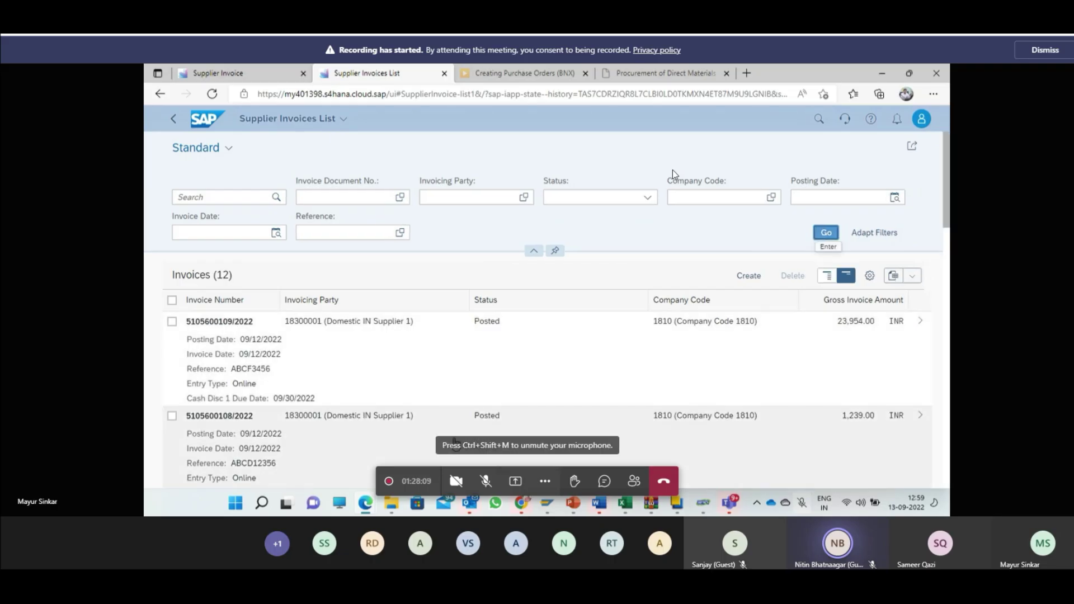
click(225, 415)
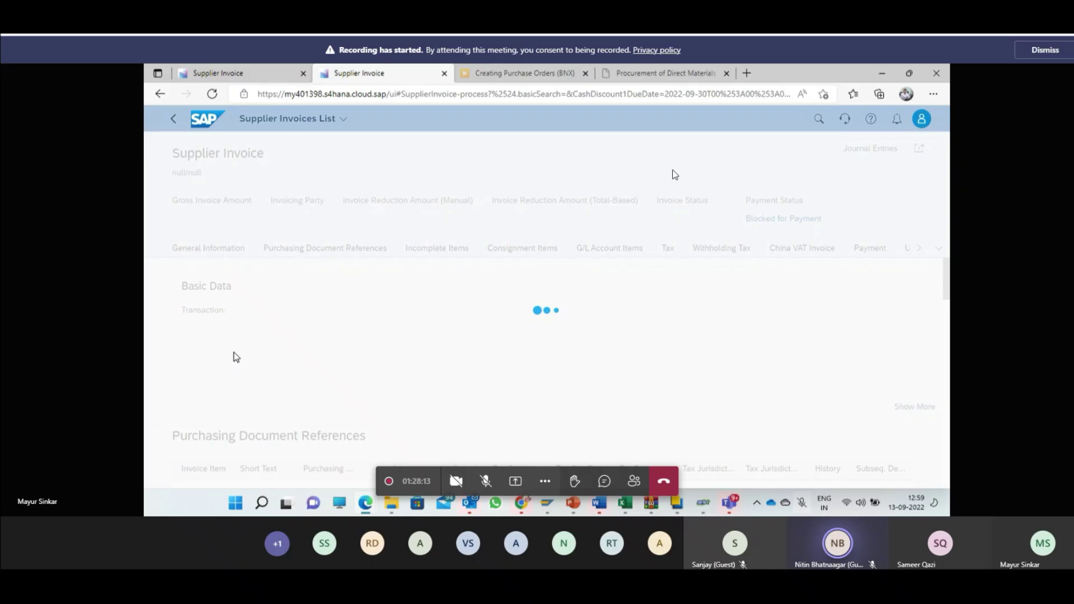
scroll(504, 353, down, 6)
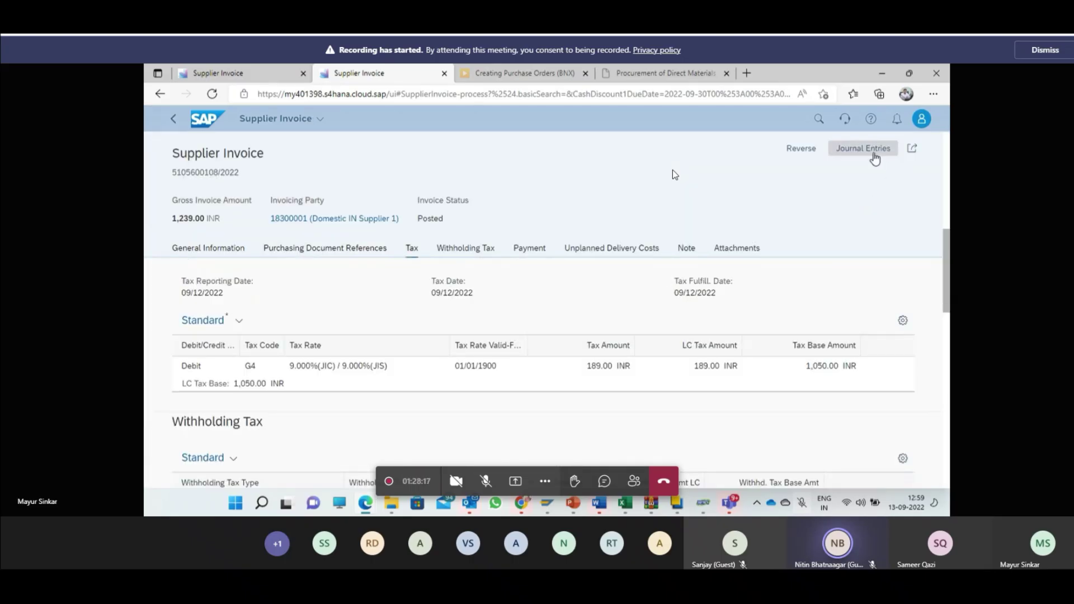
scroll(779, 378, down, 10)
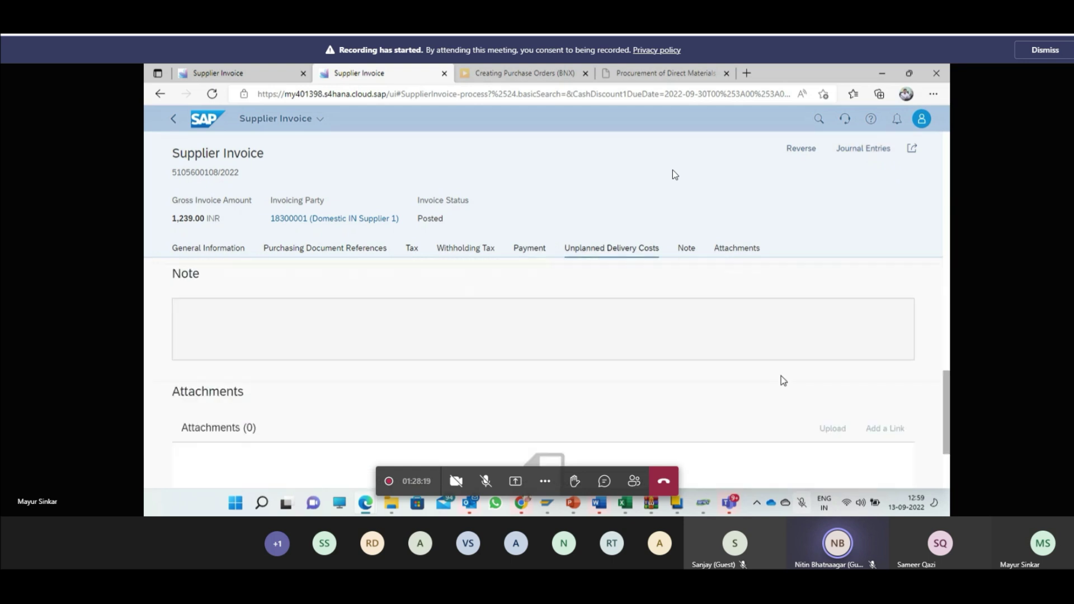
click(846, 152)
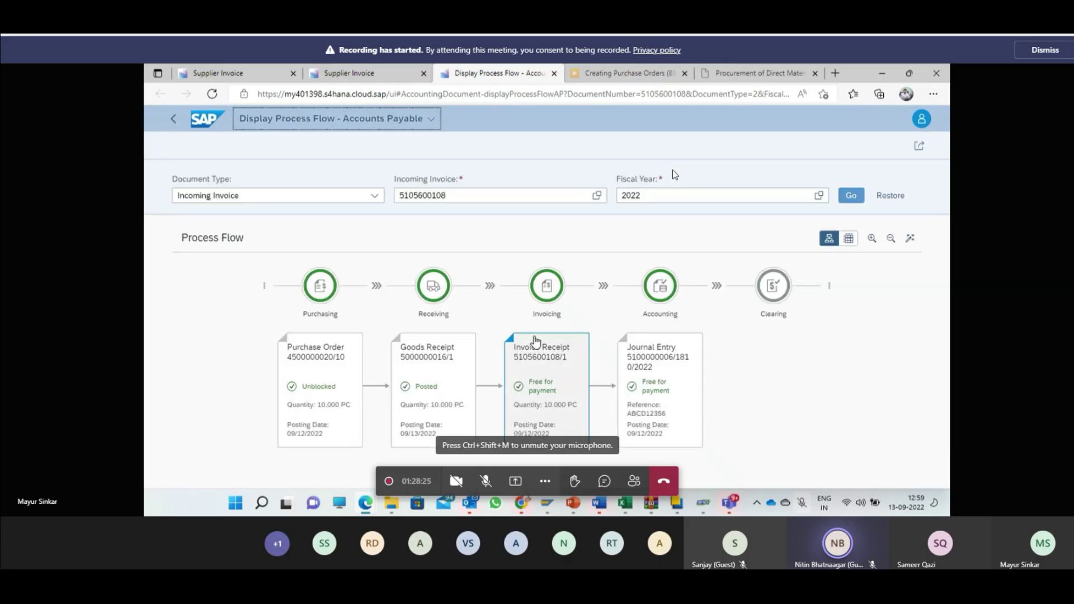
click(633, 370)
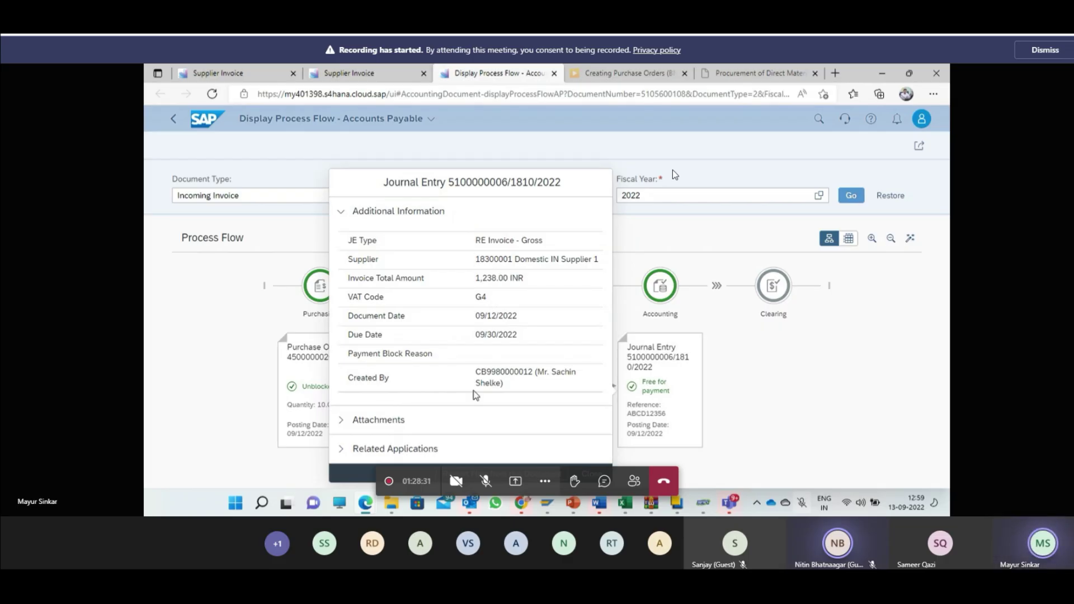
click(345, 420)
click(342, 447)
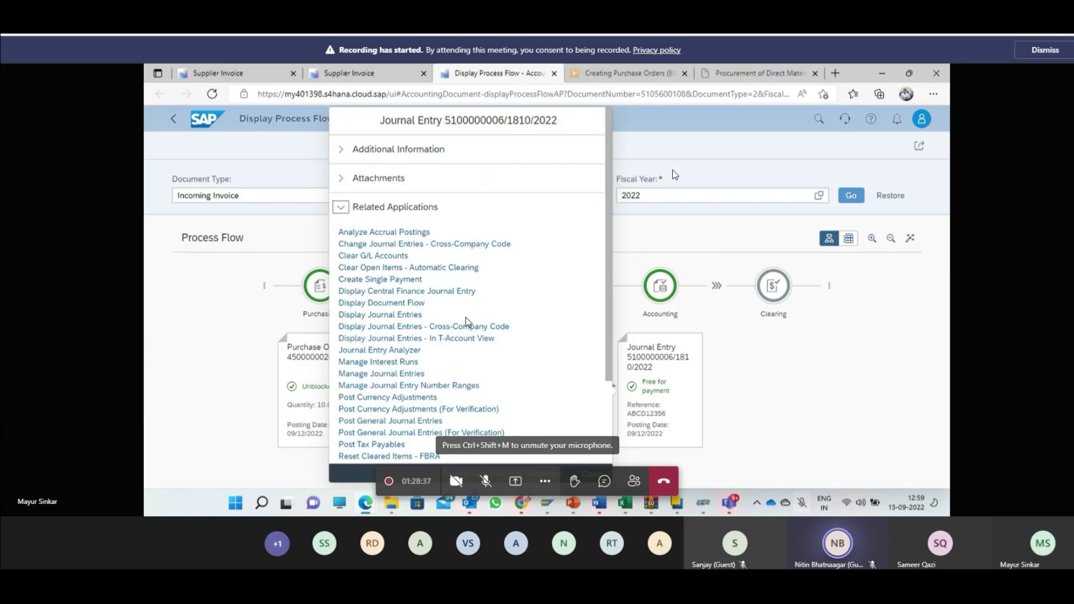
click(408, 315)
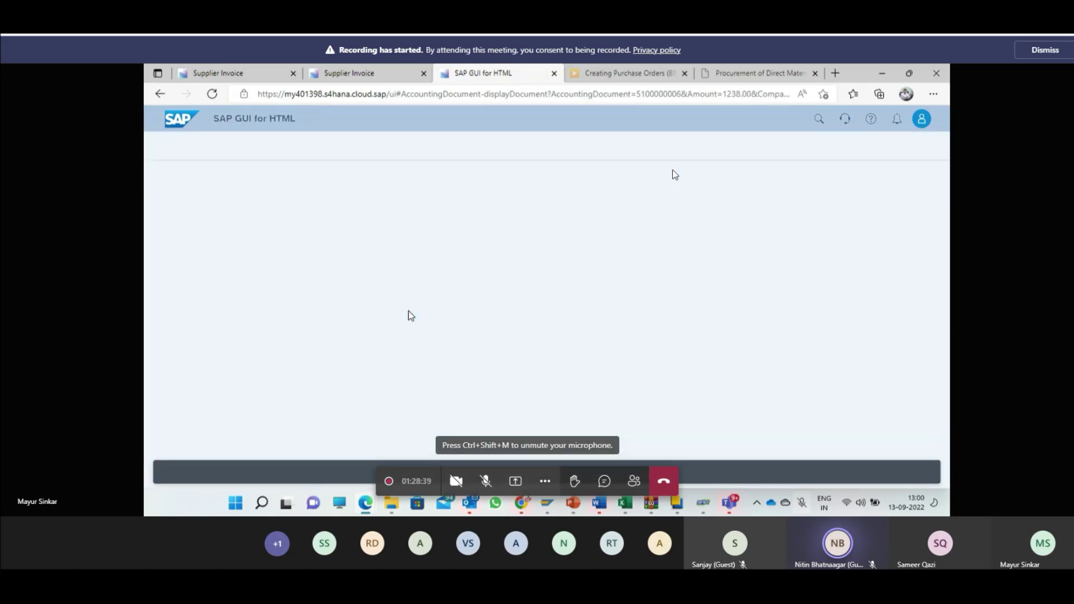
click(361, 71)
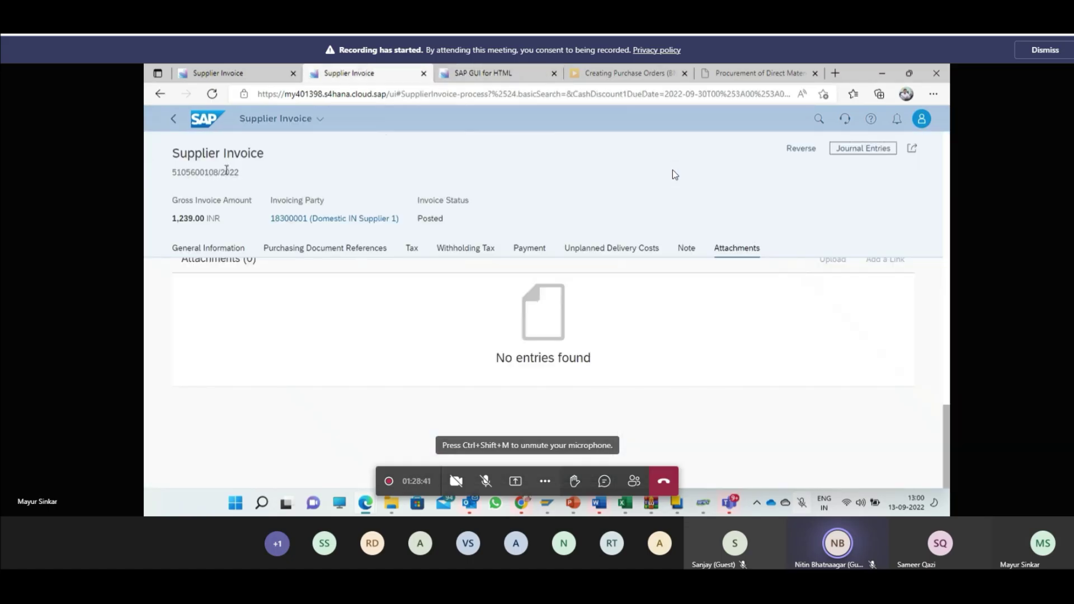
scroll(626, 379, up, 5)
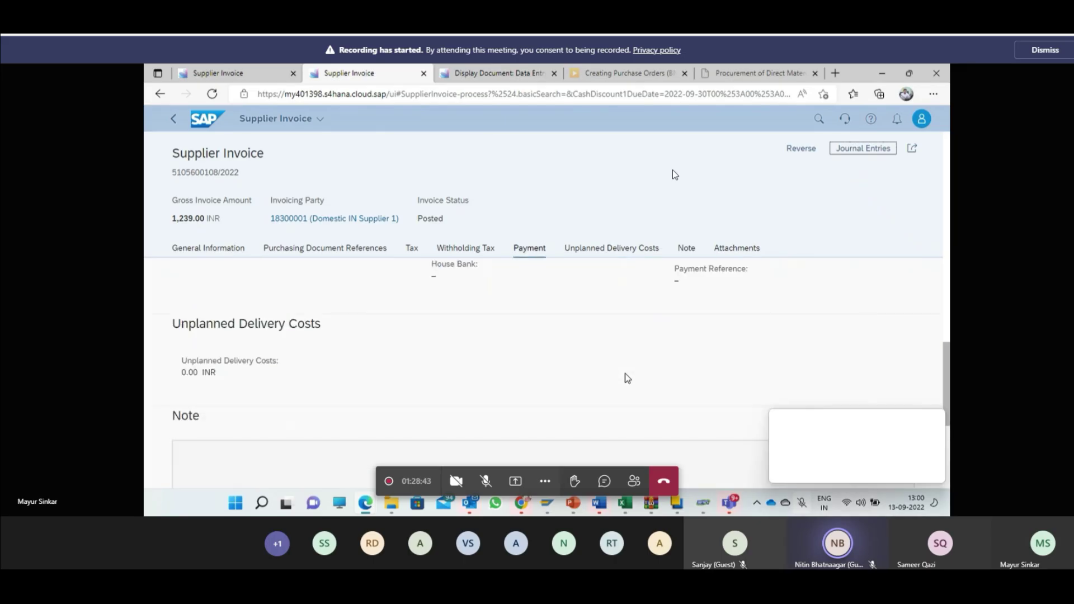
click(857, 149)
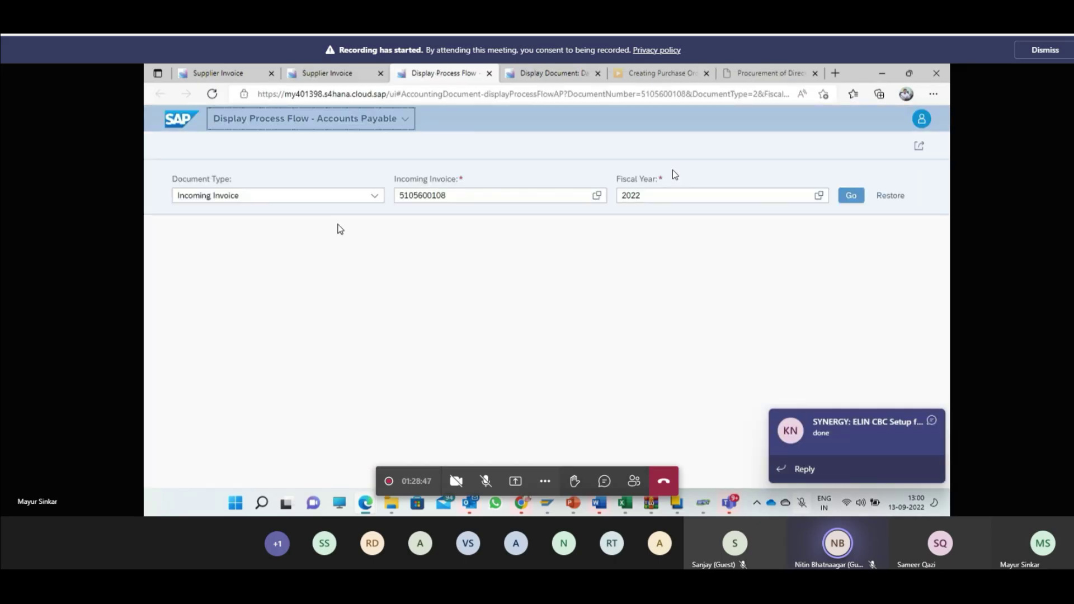
click(661, 363)
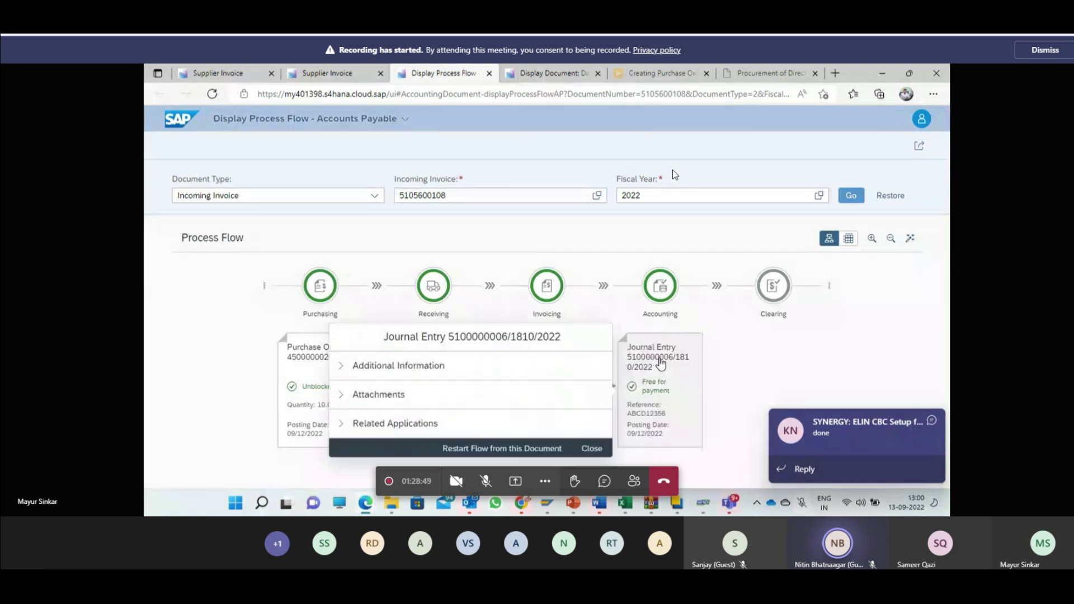
click(398, 365)
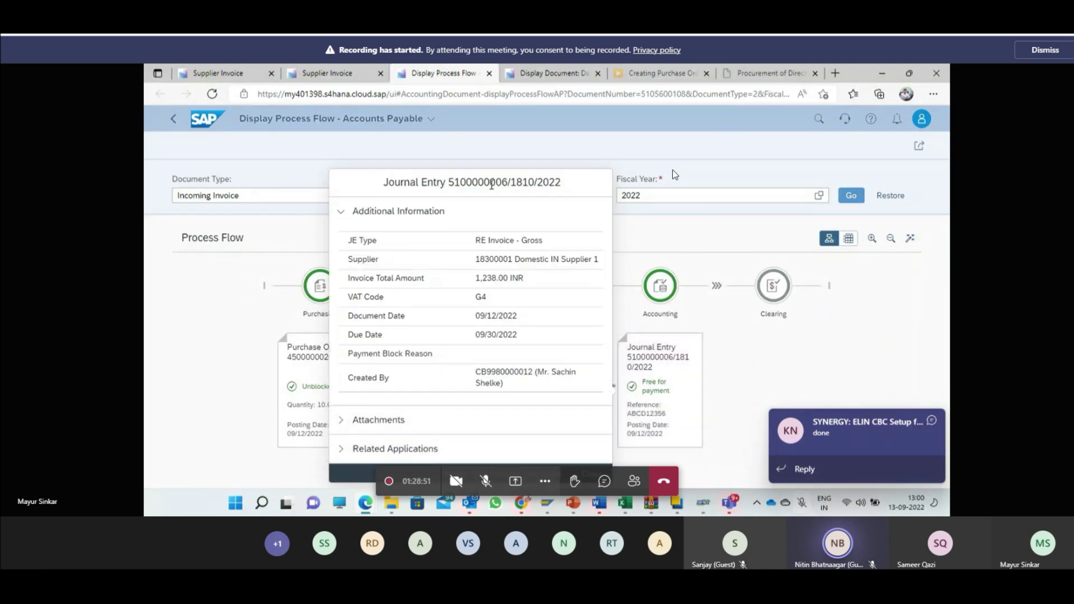
click(491, 183)
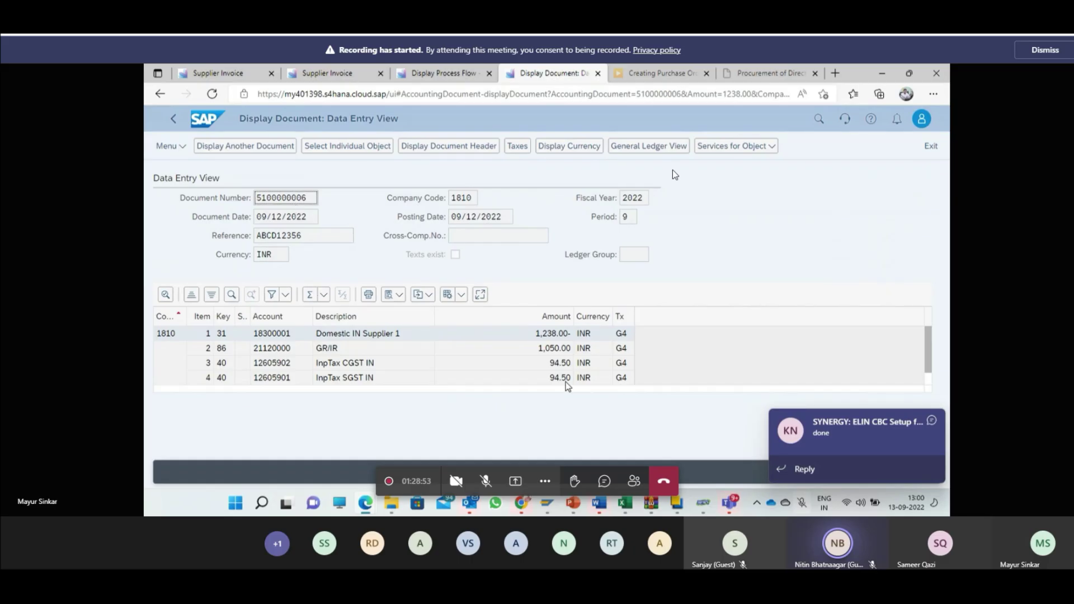
Step: Review the journal entry lines, checking the GR/IR line and the supplier amount 1,238.00-
scroll(425, 347, down, 1)
scroll(425, 347, up, 1)
click(389, 354)
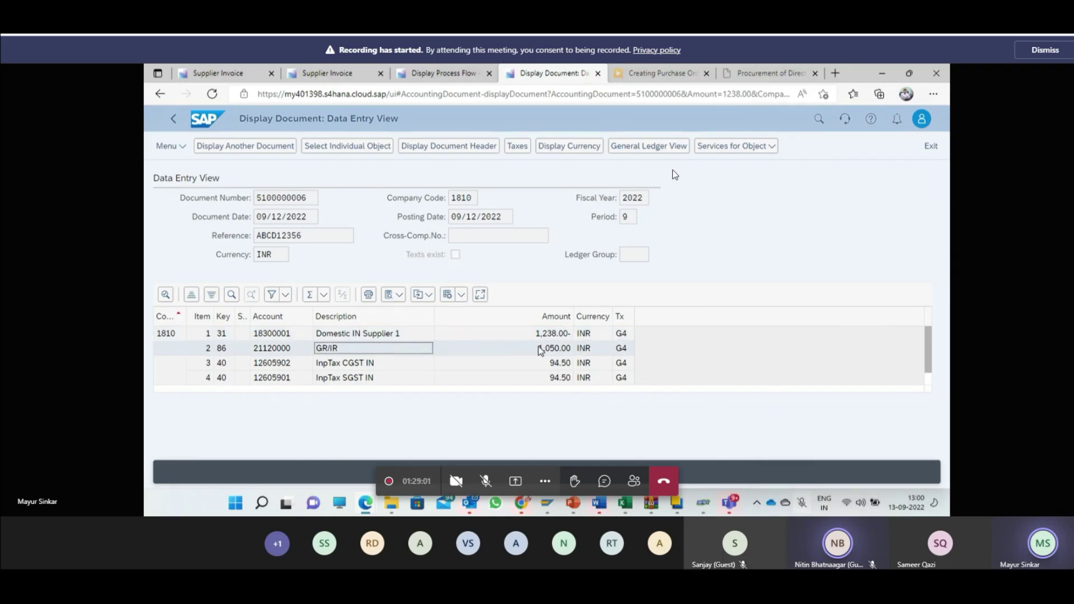
scroll(540, 350, down, 1)
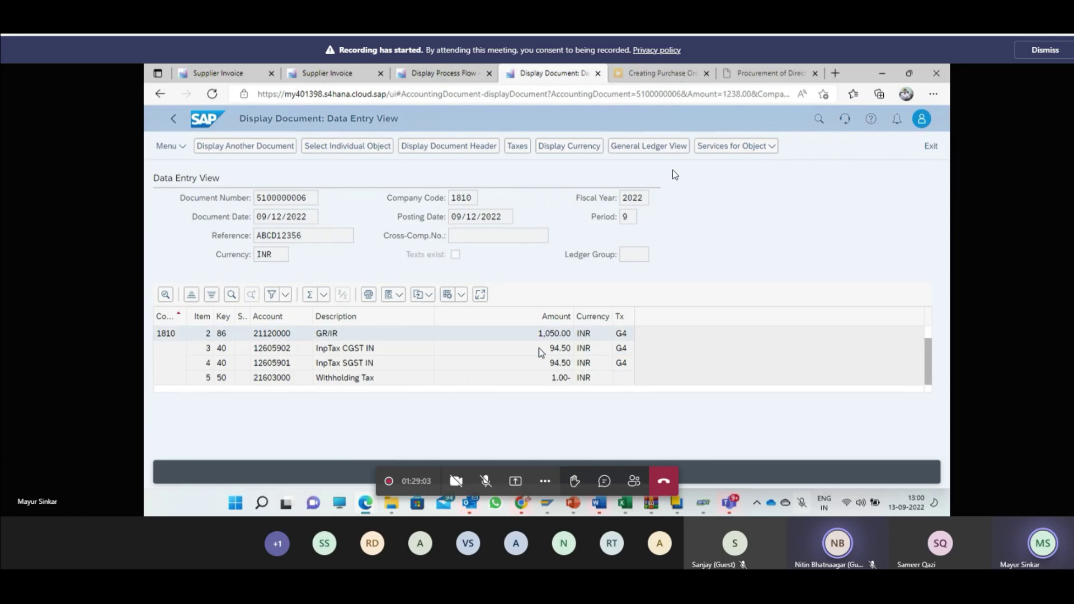
scroll(543, 364, up, 1)
click(541, 337)
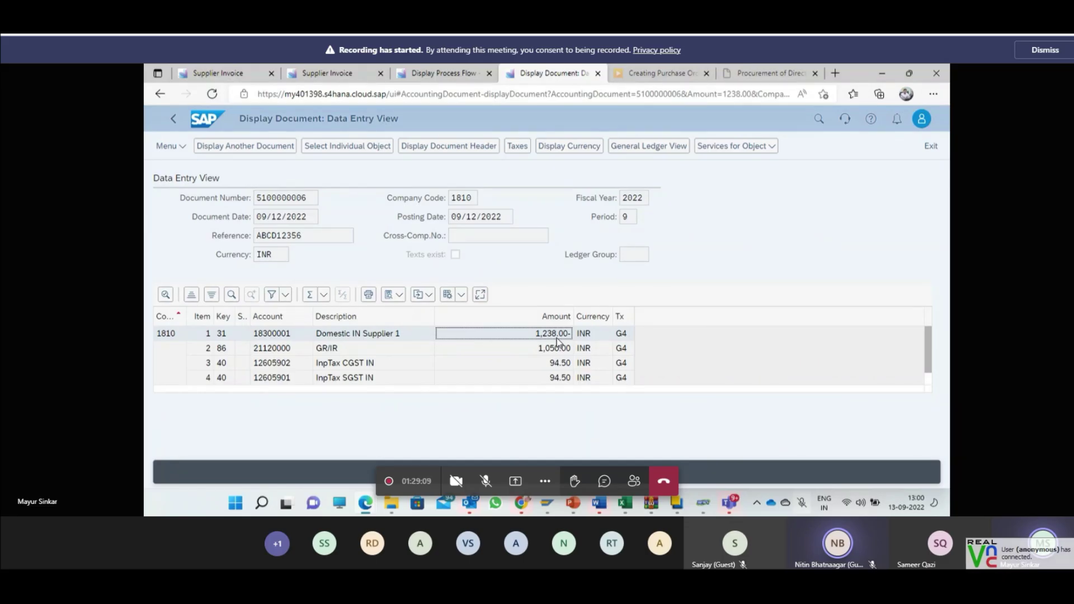
click(962, 580)
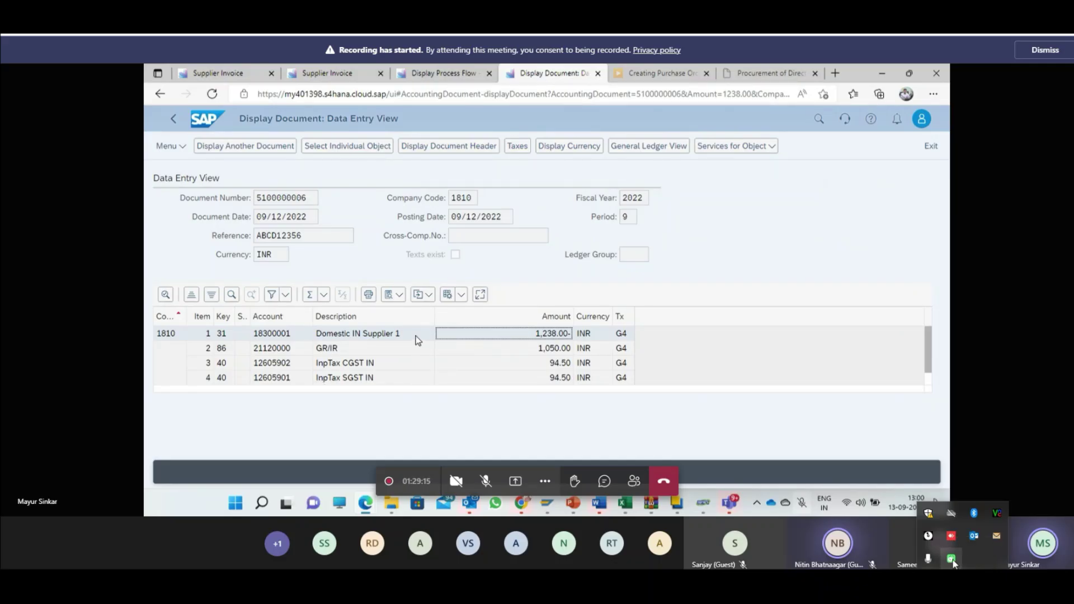
right_click(952, 564)
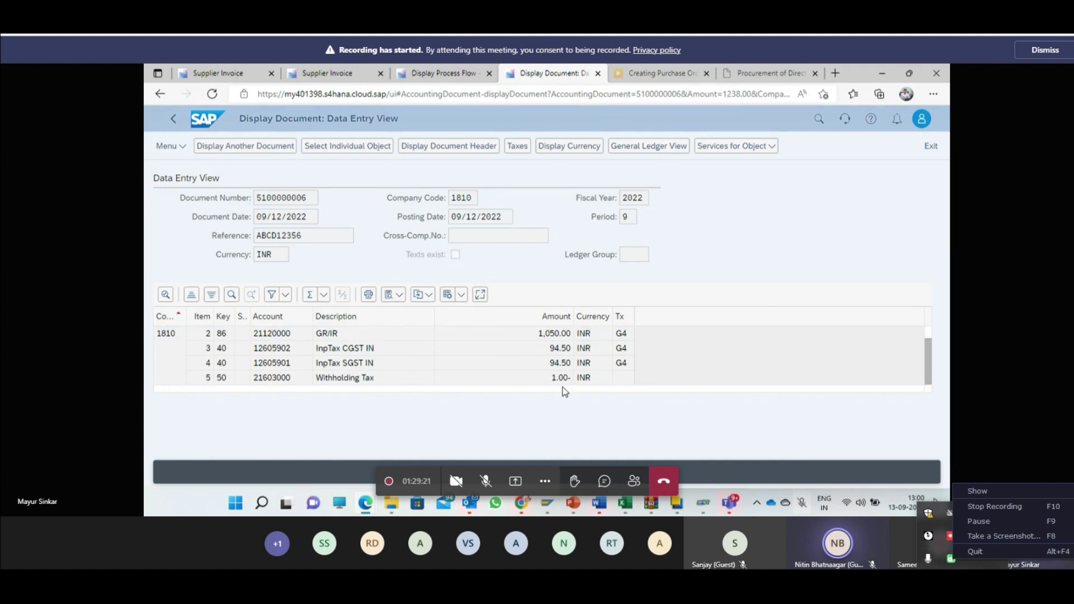
Step: Go back to the invoice's process flow, then to the Fiori launchpad home page
click(174, 119)
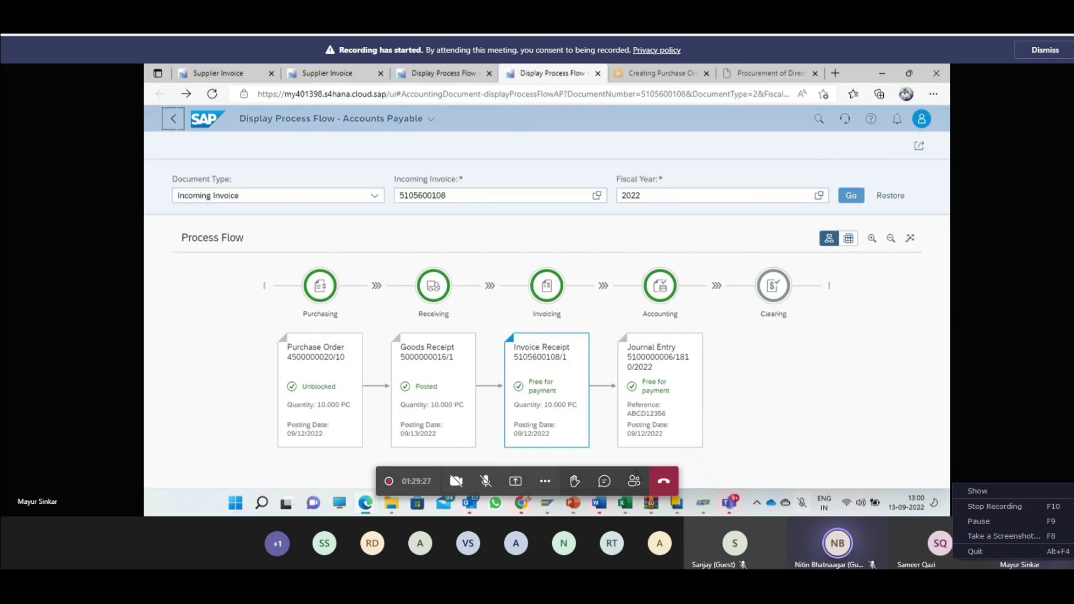
mouse_move(580, 508)
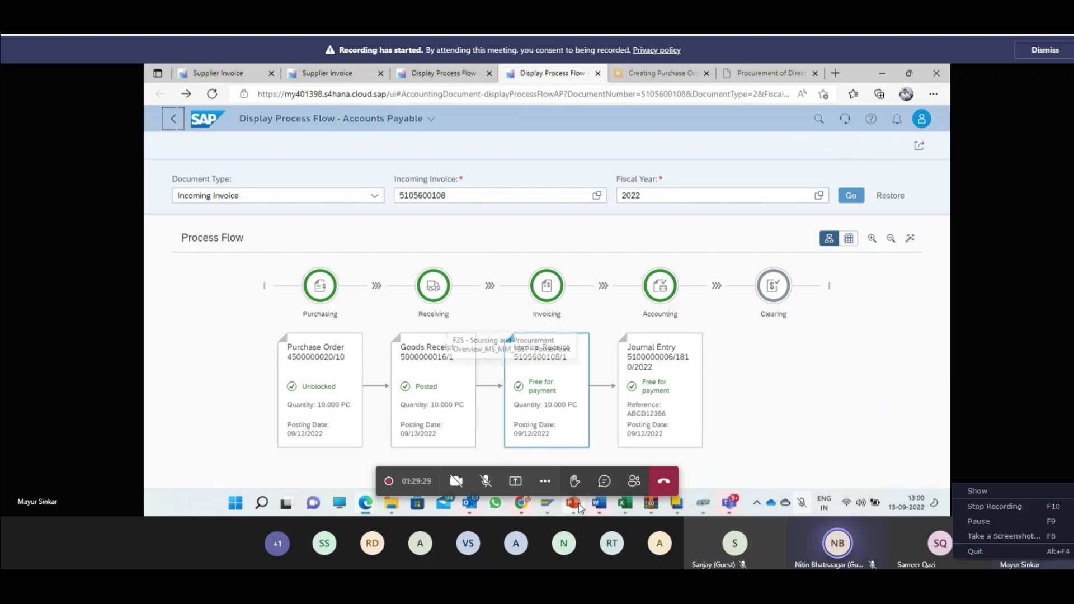
click(206, 119)
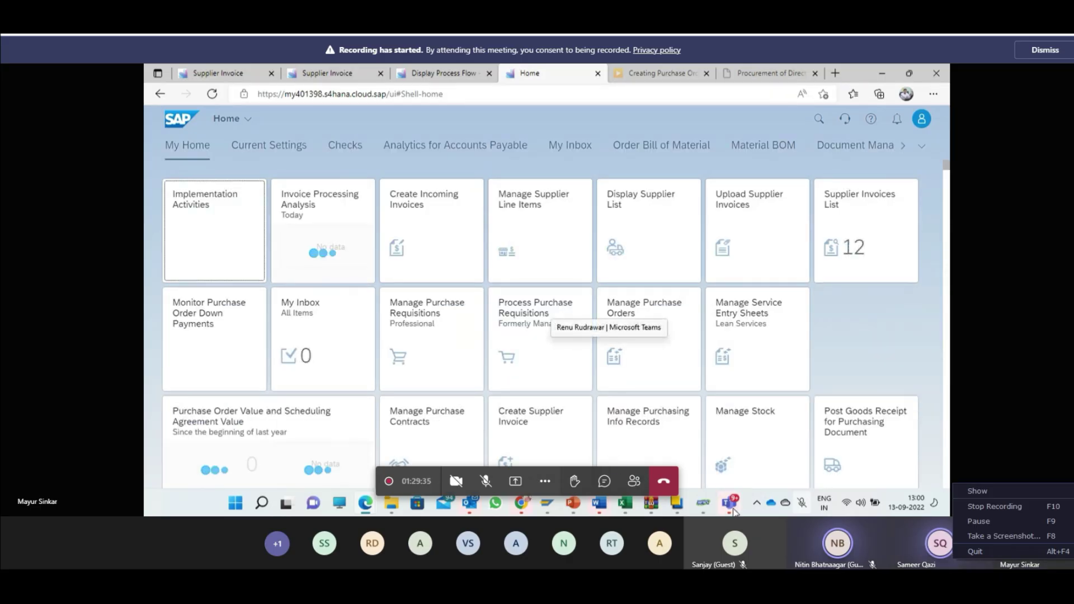
mouse_move(733, 506)
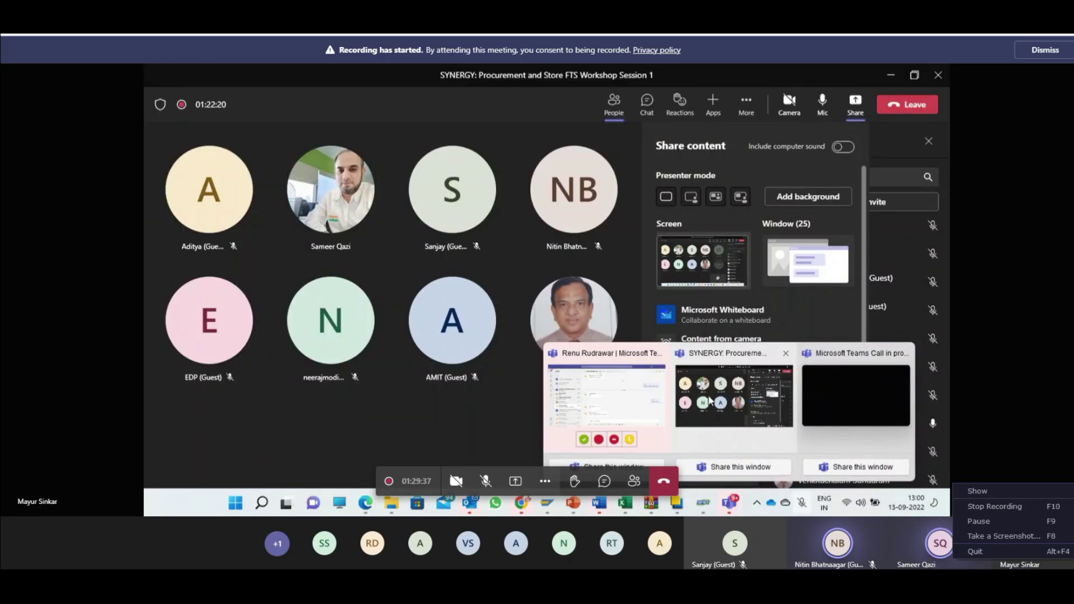
Step: Switch from the SAP home page to the Sourcing and Procurement Overview PowerPoint deck
click(709, 400)
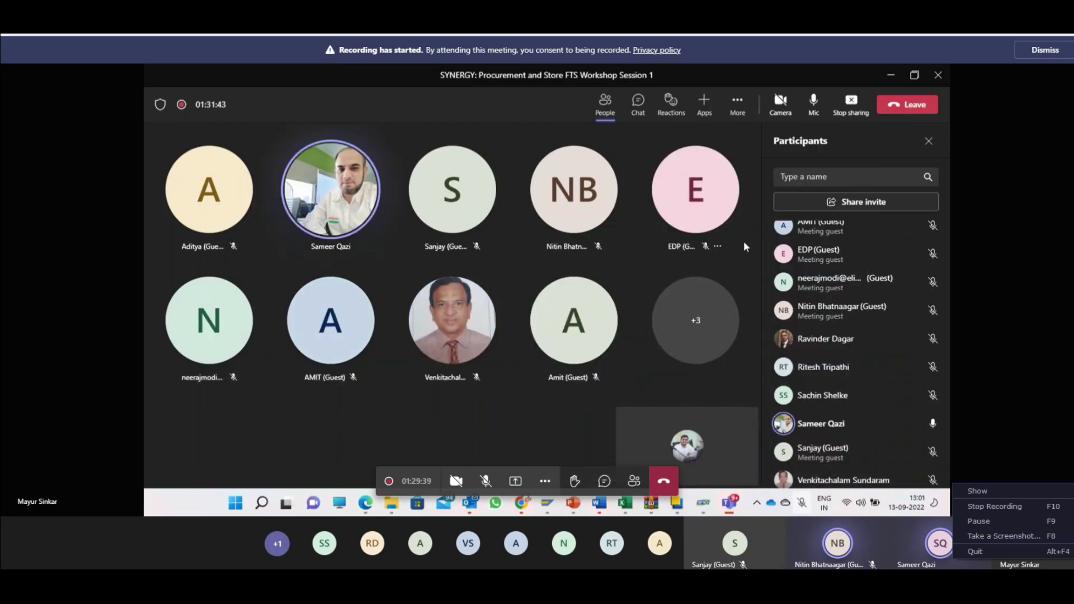
key(alt+Tab)
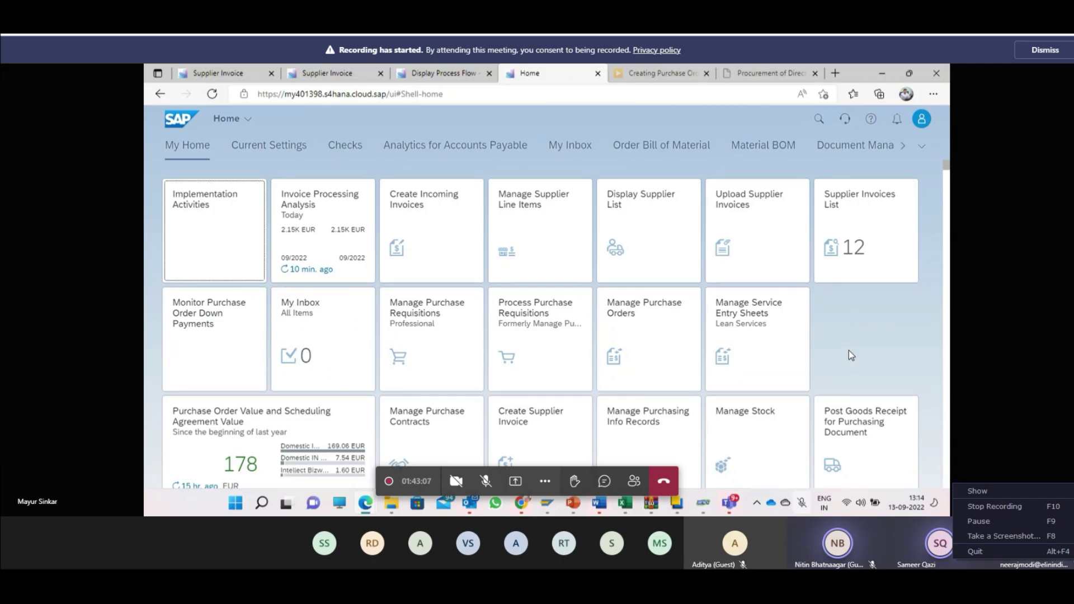
key(alt+Tab)
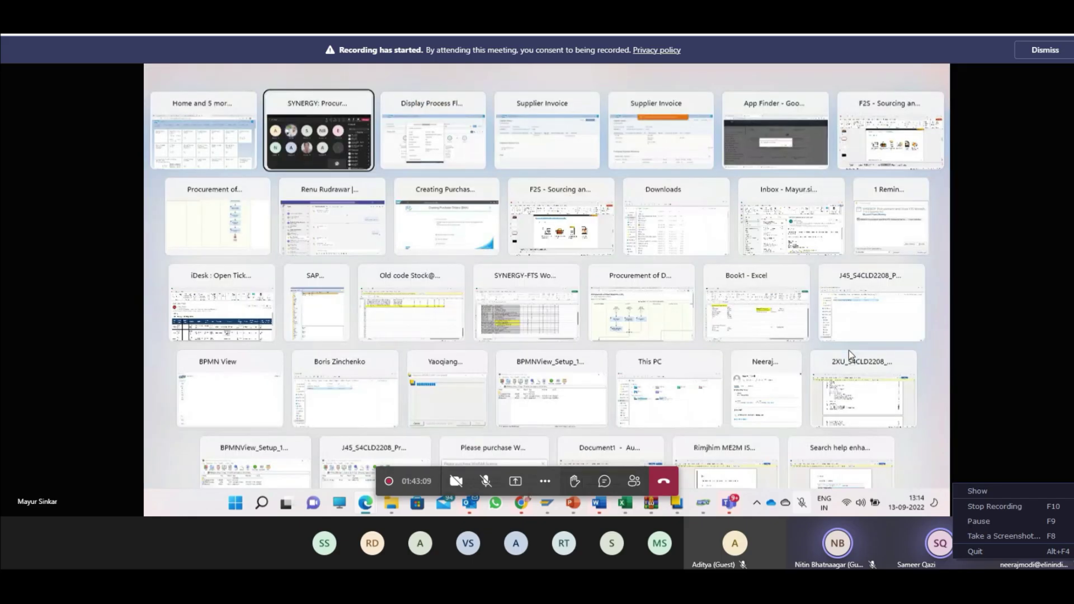
key(alt+Tab)
key(alt+Tab)
key(alt+Tab)
key(alt+Tab)
key(alt+Tab)
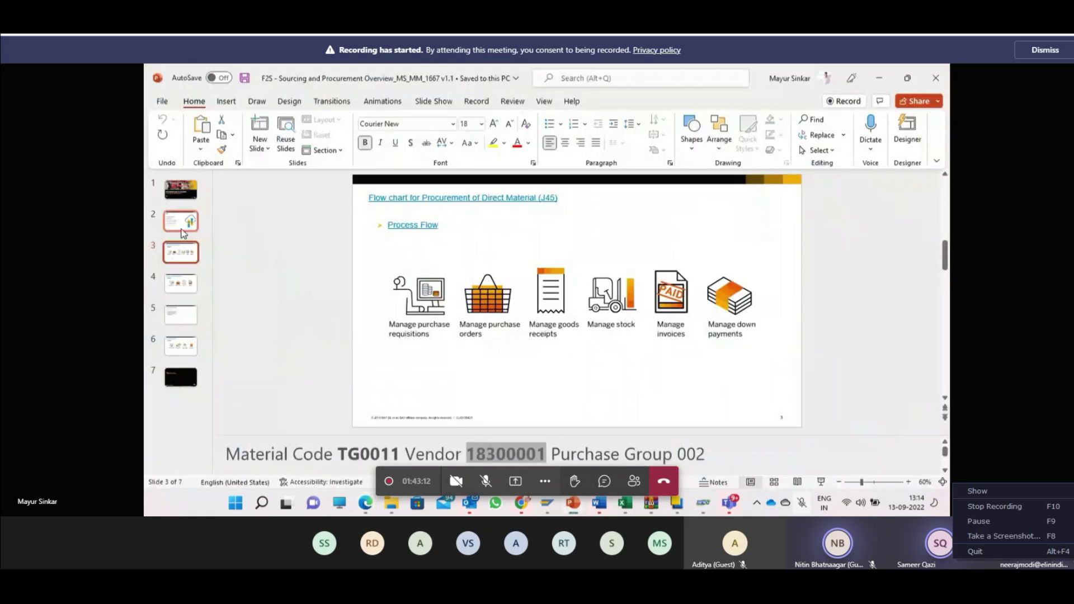
click(182, 231)
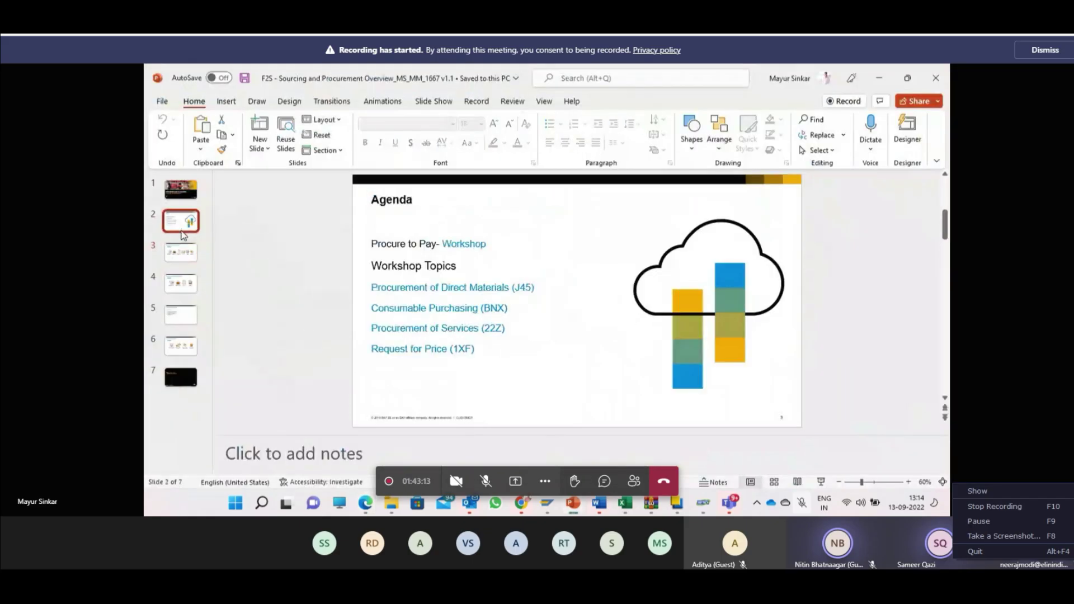
Step: Show slide 5's Procurement of Service flow with an enlarged notes pane for the master data
click(187, 258)
click(192, 291)
click(190, 323)
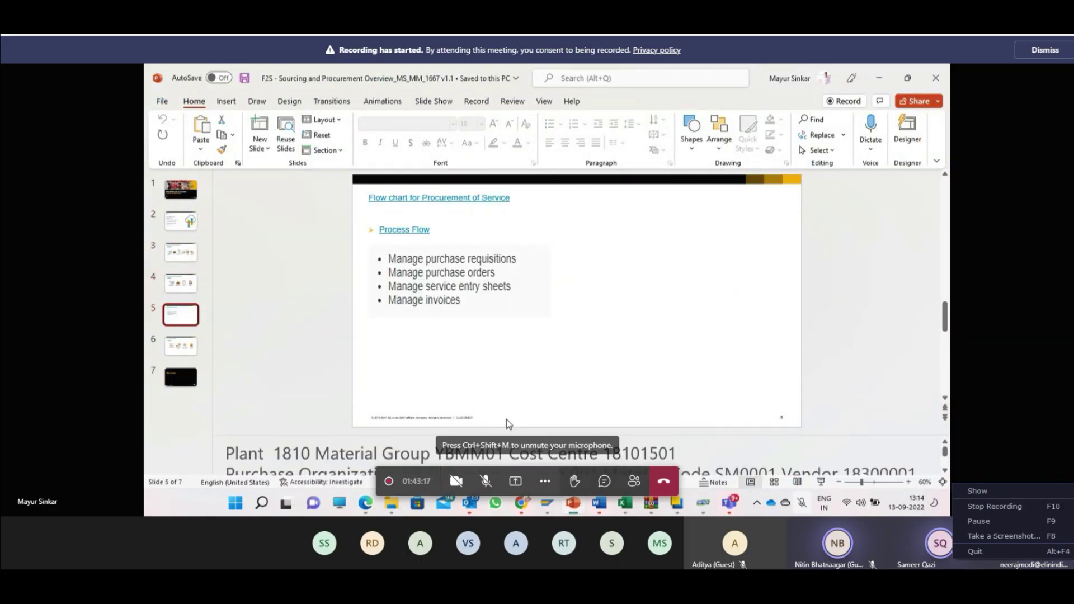
drag(552, 434, 554, 385)
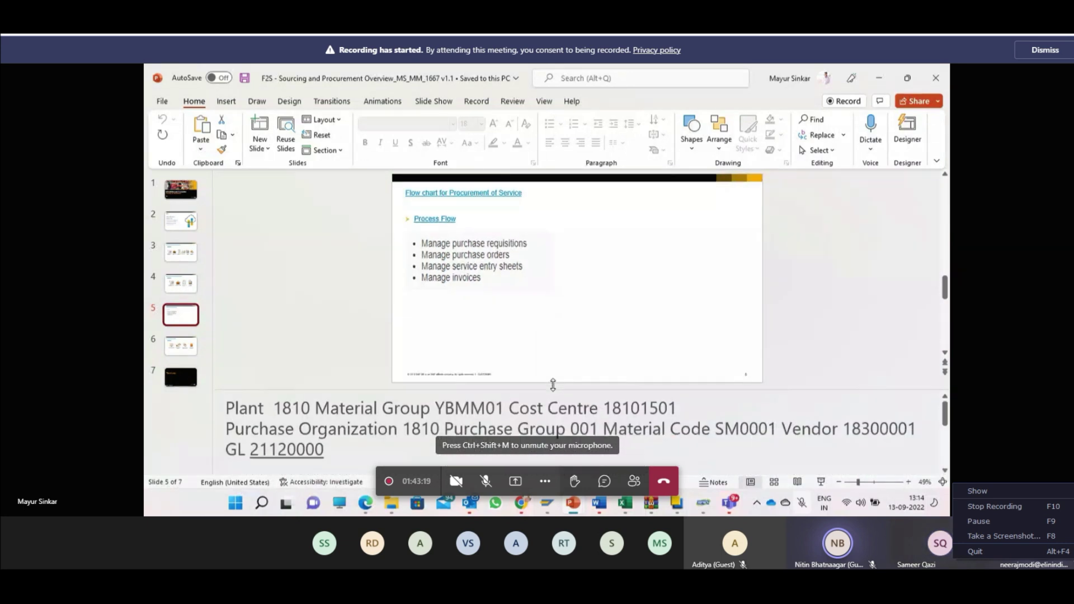
click(478, 438)
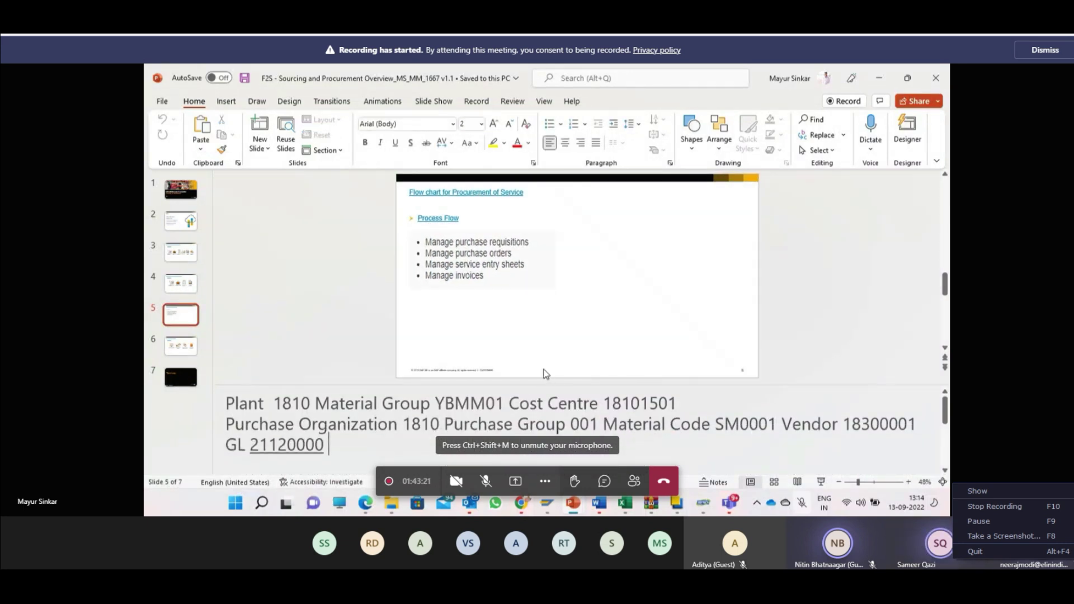